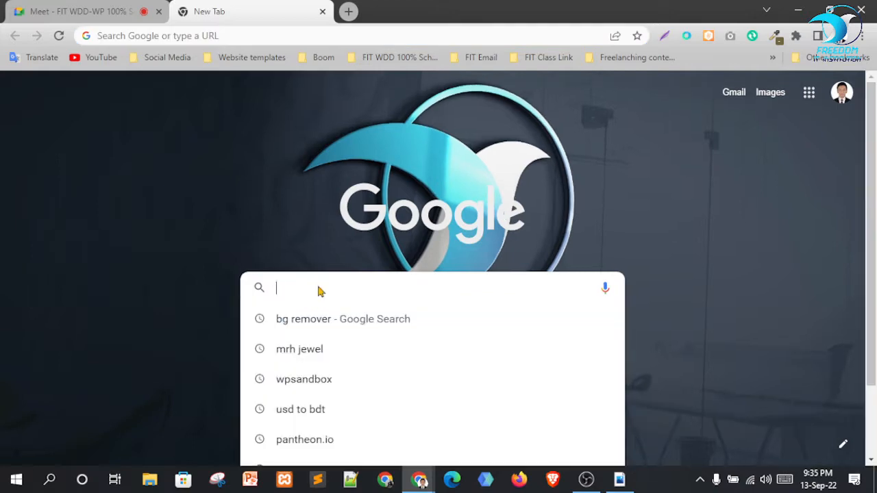
Google 'xampp', open the apachefriends.org page and copy its address for the Meet call
type("cxa")
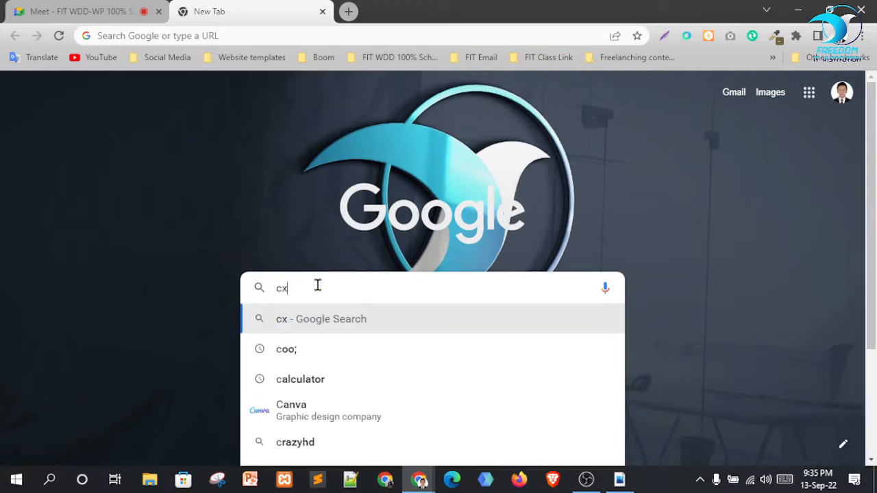
key("BackSpace")
key("BackSpace")
key("BackSpace")
type("xam")
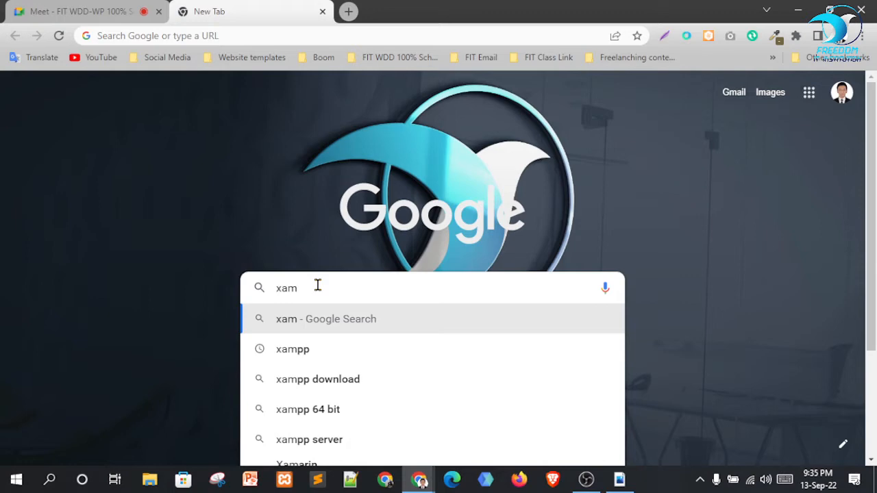
key("Down")
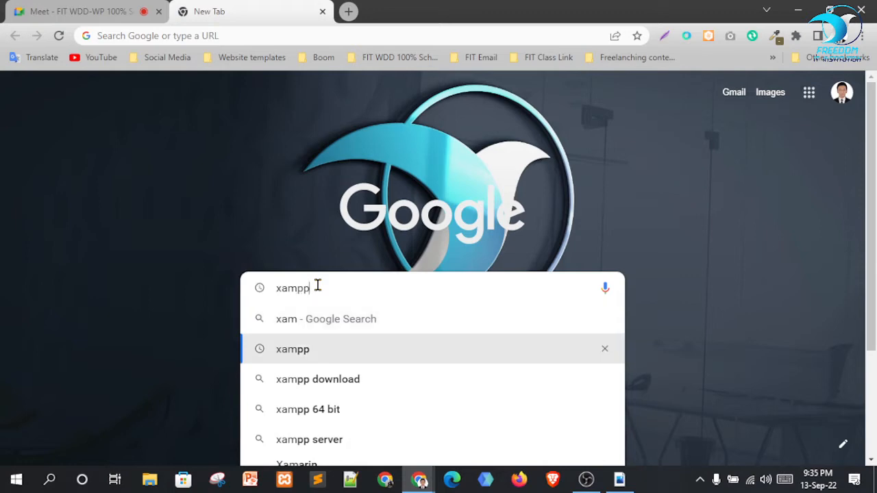
key("Return")
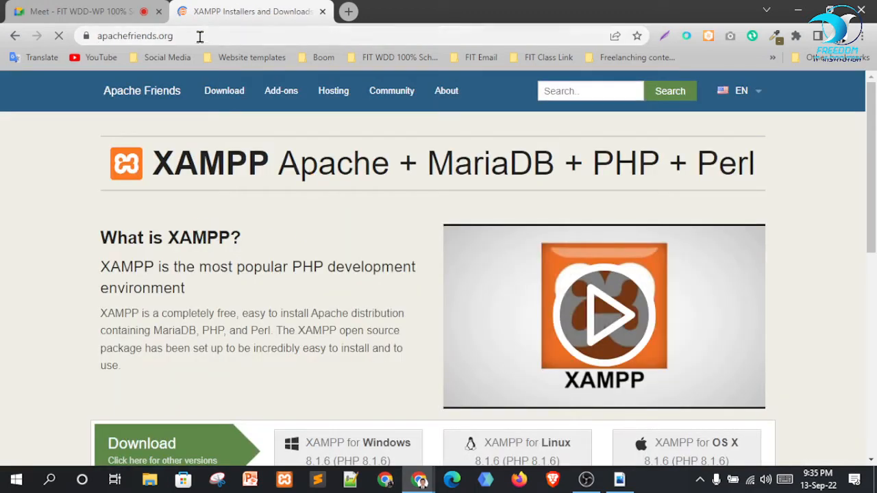
left_click(199, 36)
key("ctrl+c")
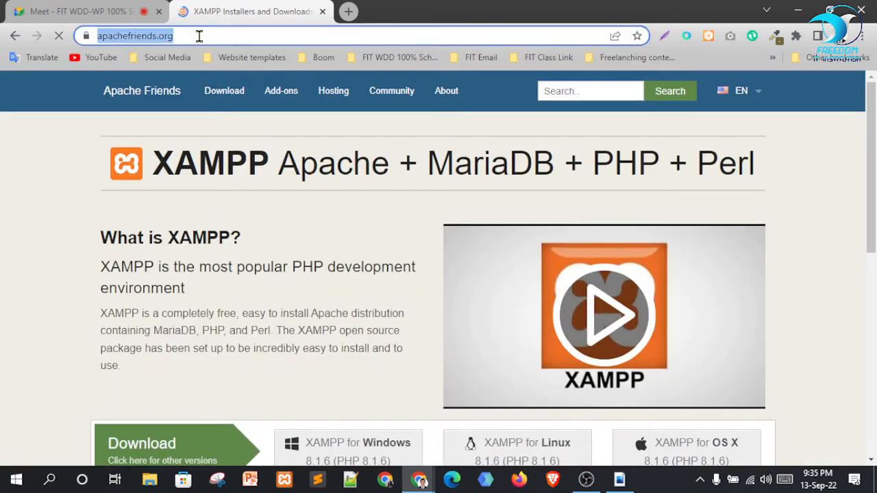
left_click(86, 12)
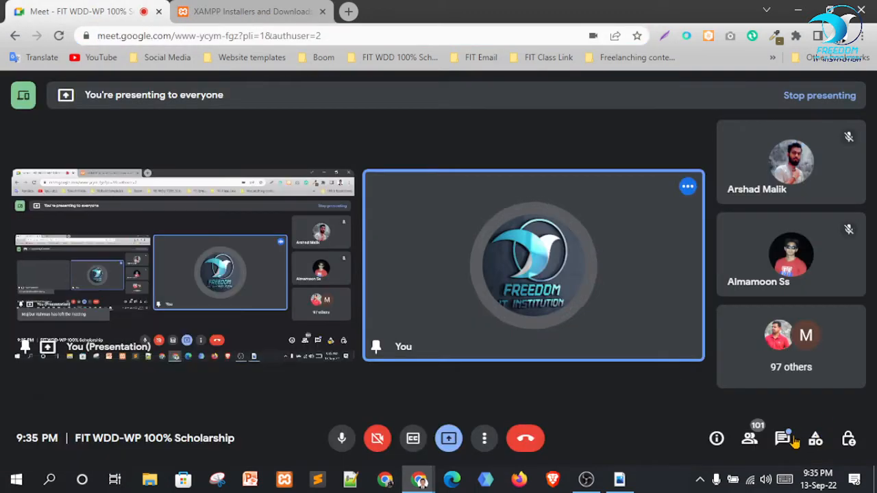
Post the apachefriends.org link in the Meet chat after a '.' message
left_click(788, 440)
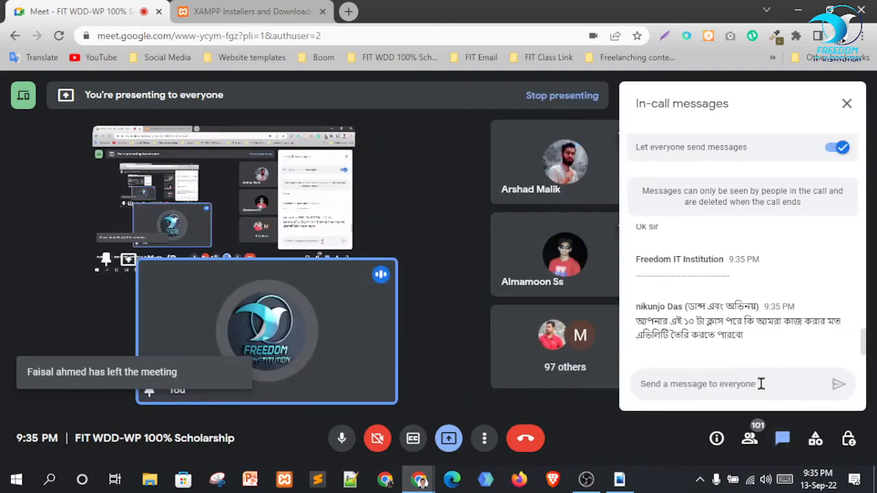
type(".")
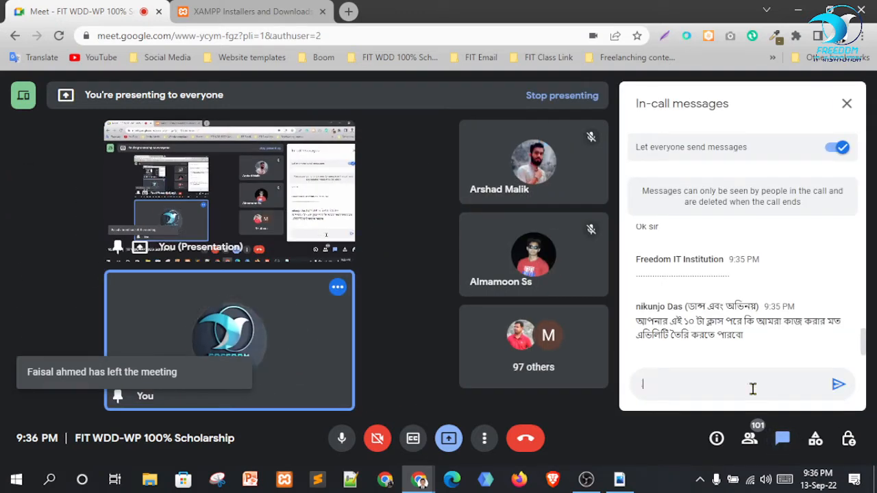
key("Return")
key("ctrl+v")
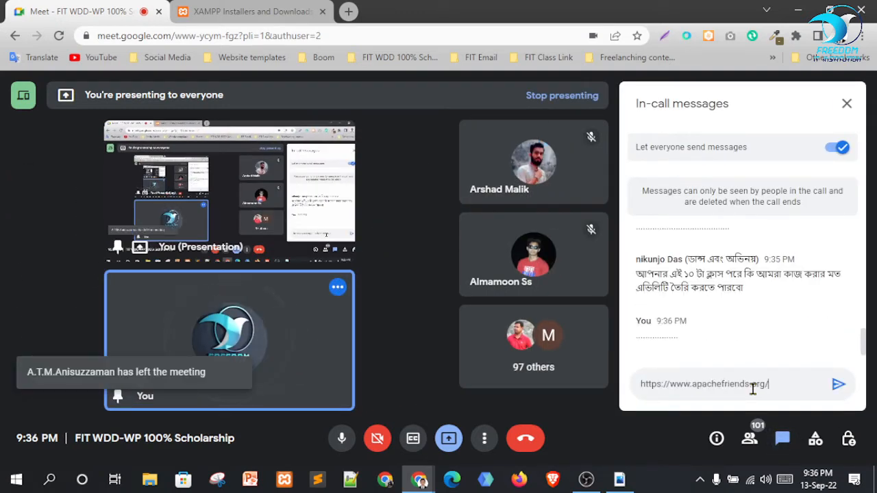
key("Return")
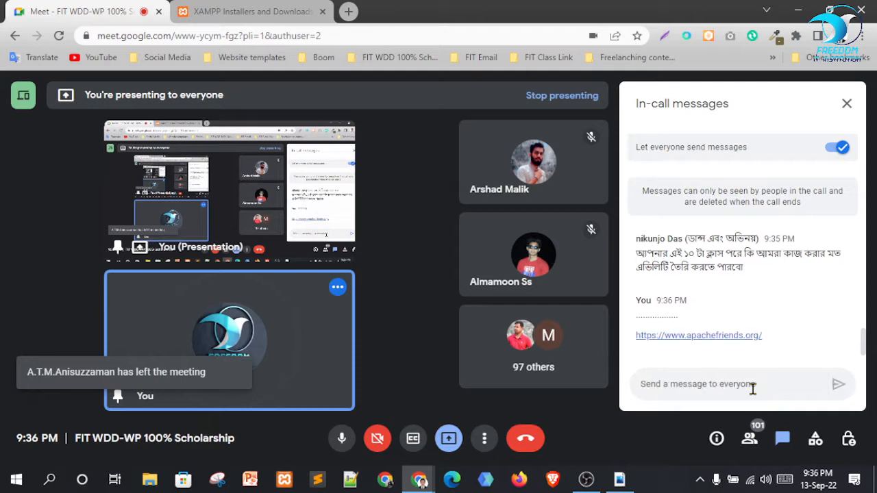
left_click(847, 103)
left_click(225, 8)
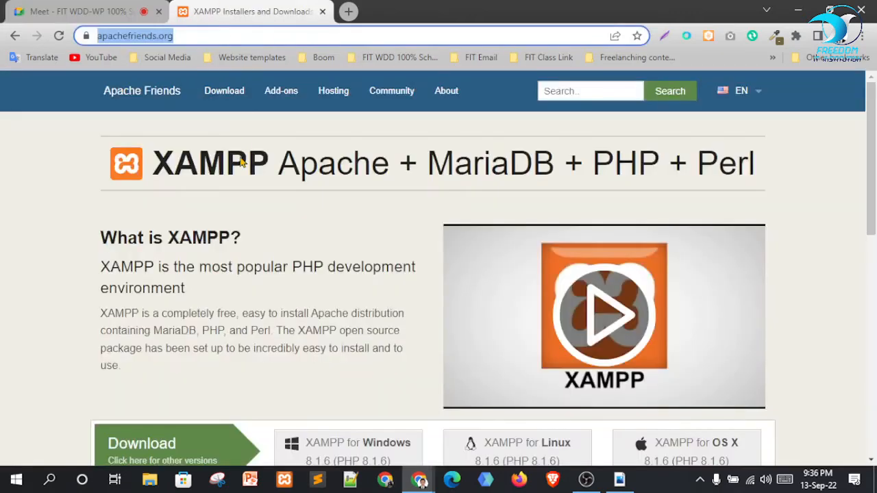
Look over the XAMPP download buttons, then close that tab and minimize Chrome
scroll(315, 280, "down", 2)
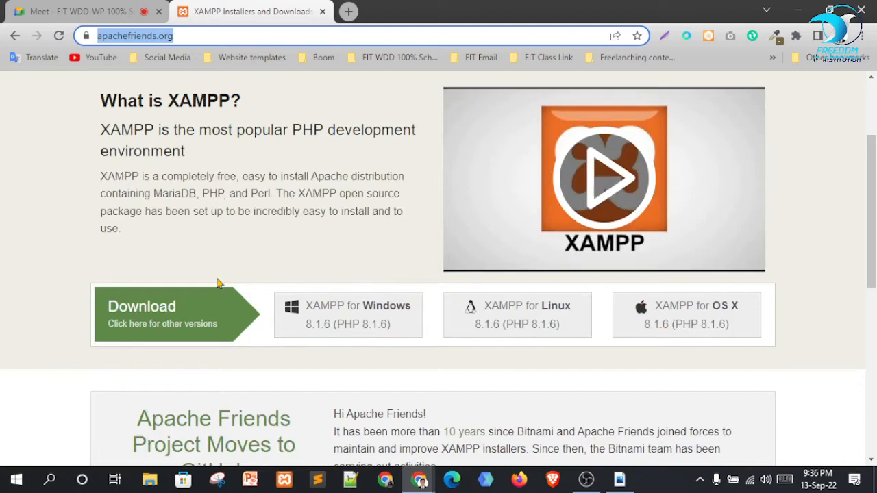
scroll(561, 283, "down", 1)
scroll(270, 245, "up", 3)
scroll(190, 352, "down", 2)
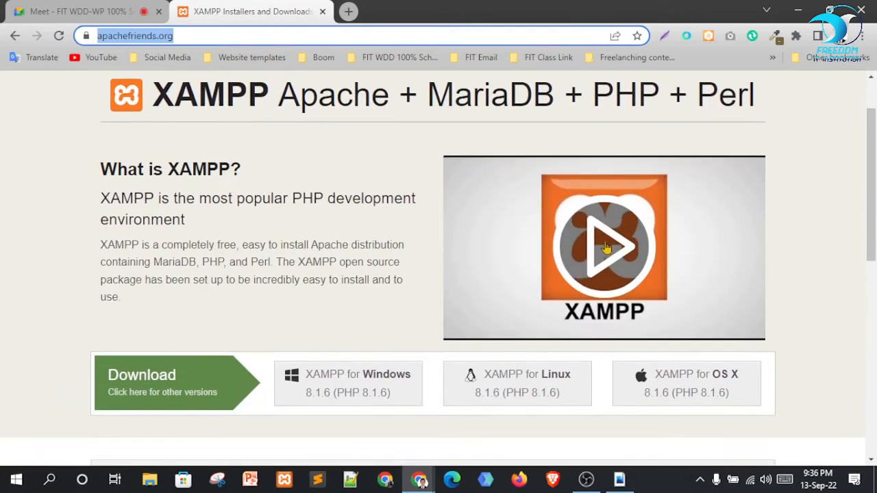
scroll(412, 219, "down", 1)
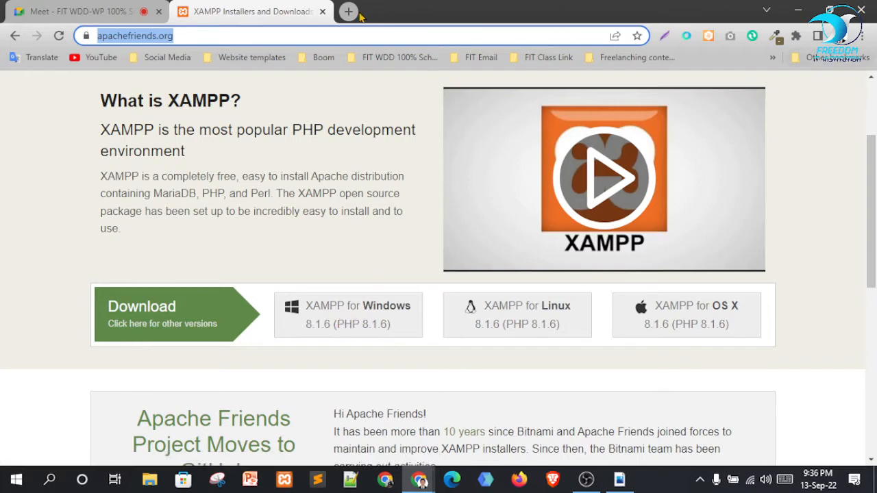
left_click(323, 13)
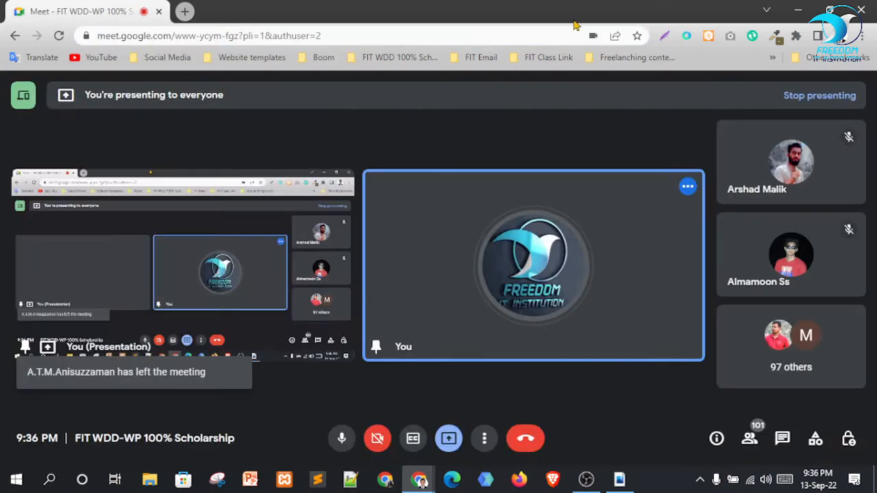
left_click(795, 9)
Search the Downloads folder for 'xam' to find the XAMPP installer
double_click(25, 18)
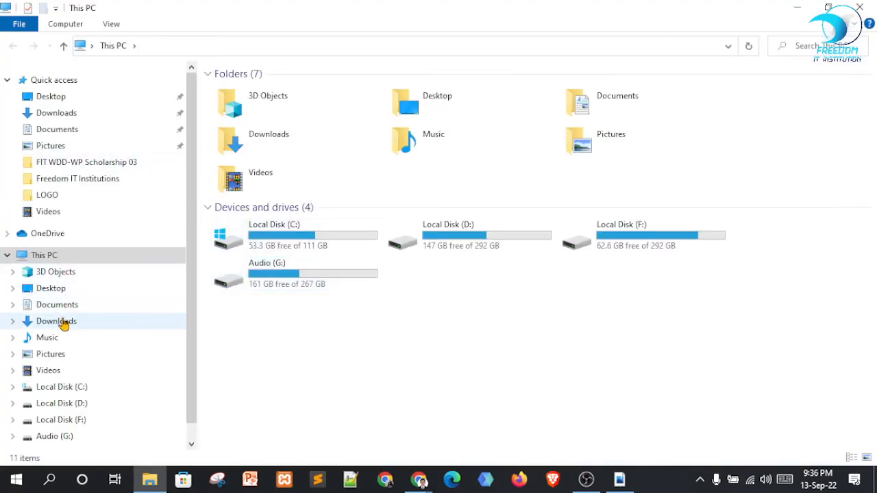
left_click(67, 321)
scroll(570, 245, "down", 10)
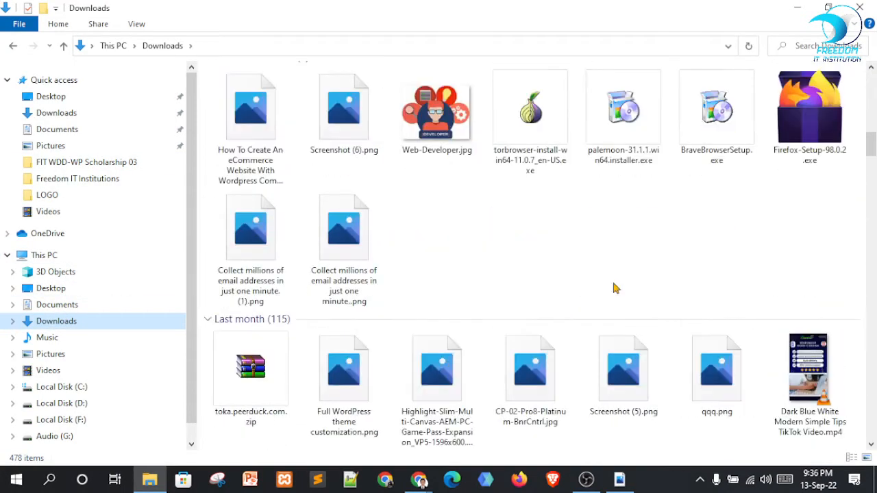
scroll(632, 285, "down", 10)
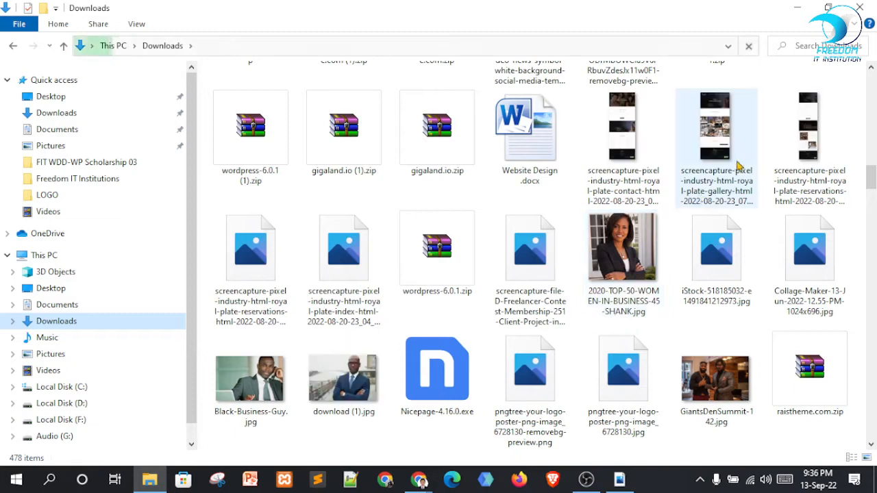
left_click(825, 41)
type("xa")
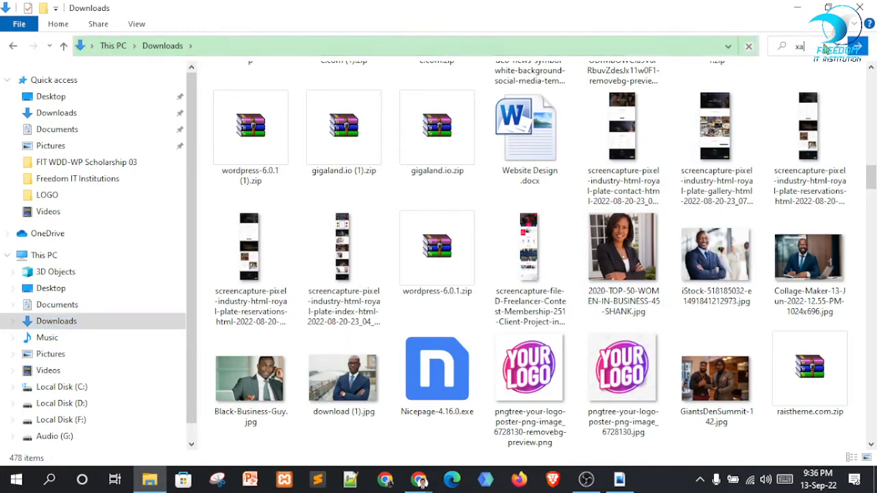
type("mpp")
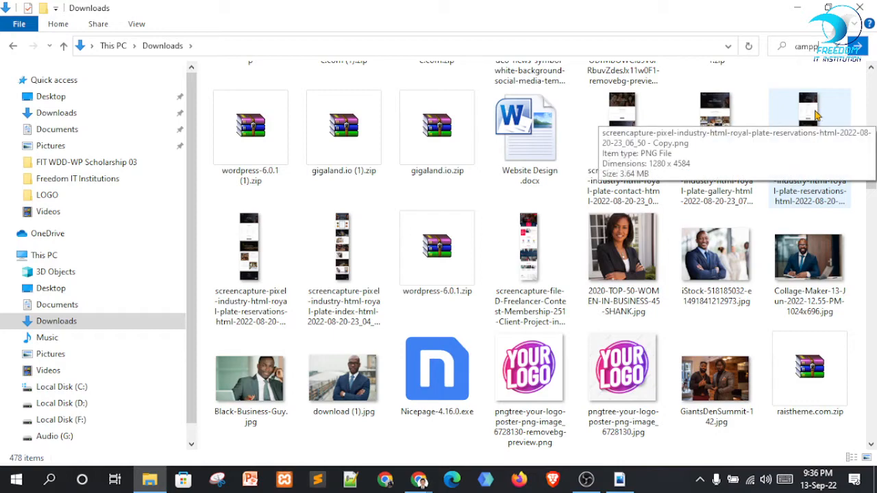
scroll(594, 237, "down", 6)
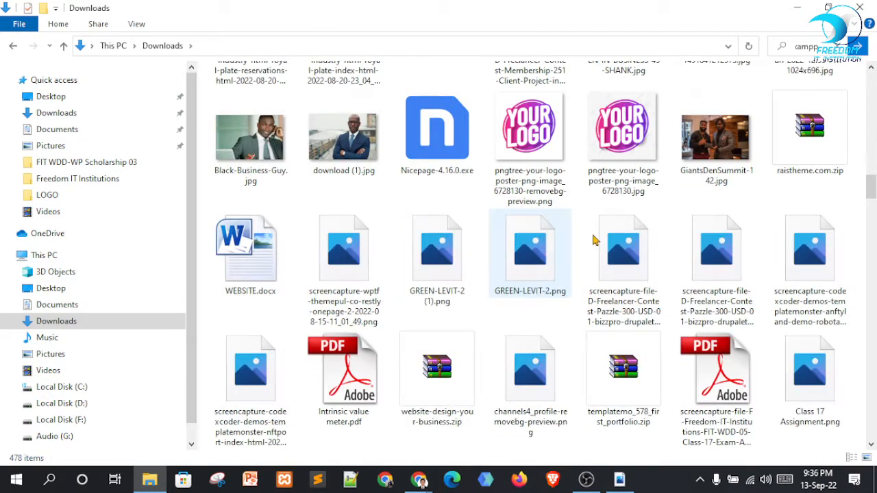
scroll(630, 261, "down", 5)
scroll(632, 261, "up", 5)
scroll(644, 274, "down", 5)
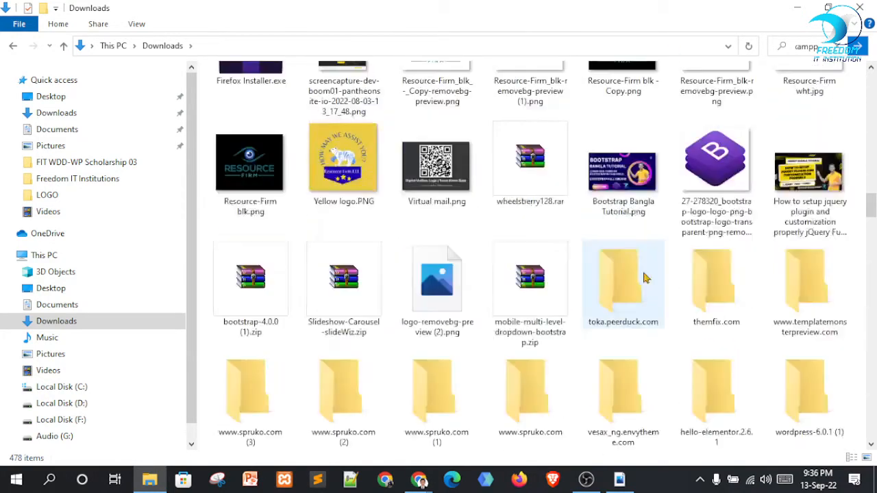
scroll(644, 277, "down", 3)
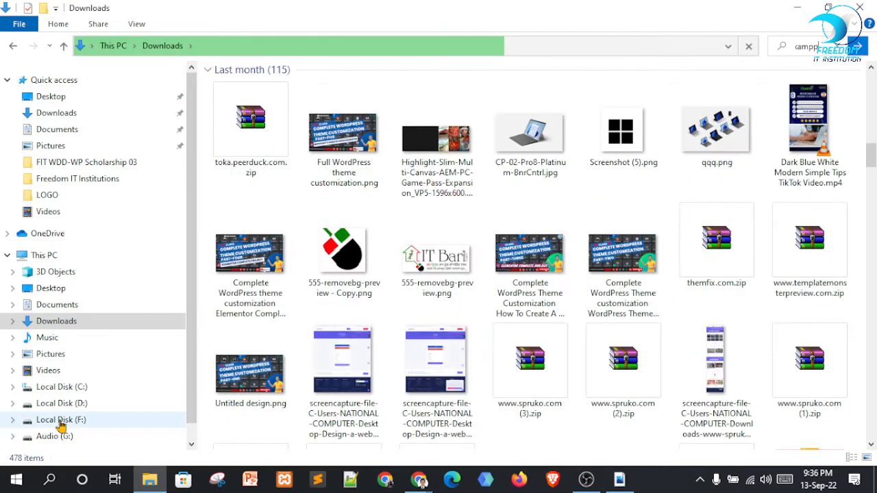
Navigate to the web Aplication folder in F:\web Design
left_click(61, 421)
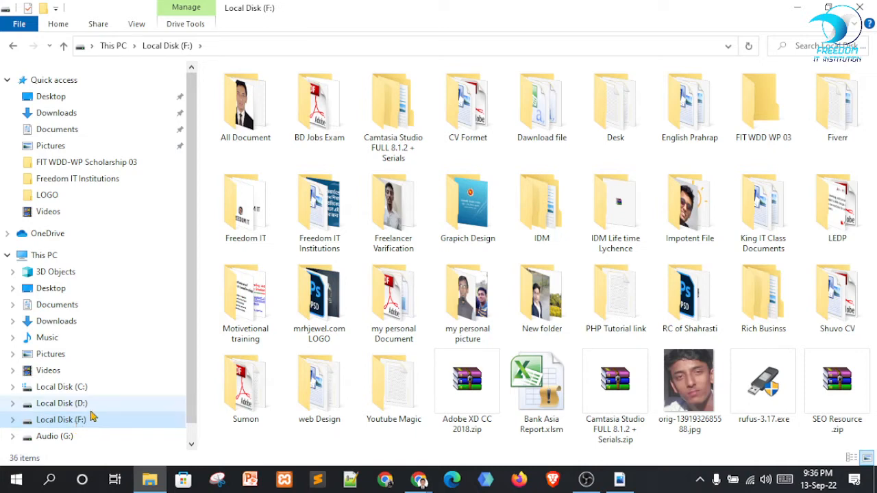
left_click(68, 403)
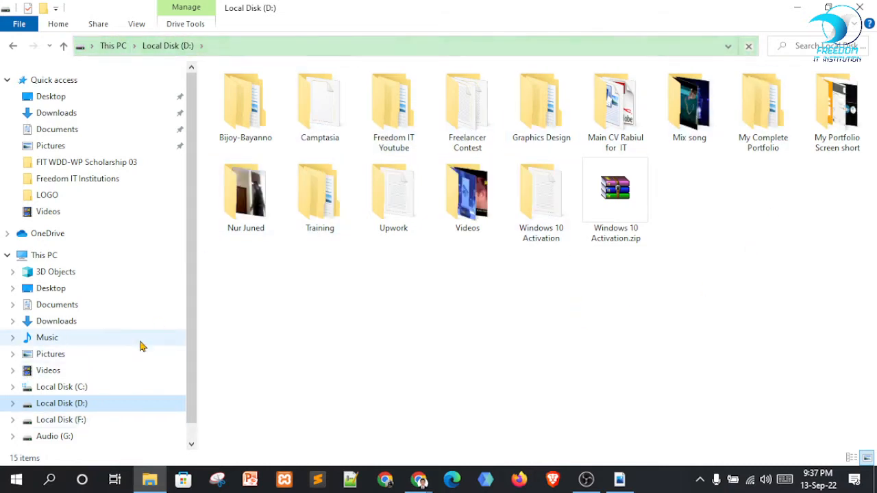
left_click(63, 420)
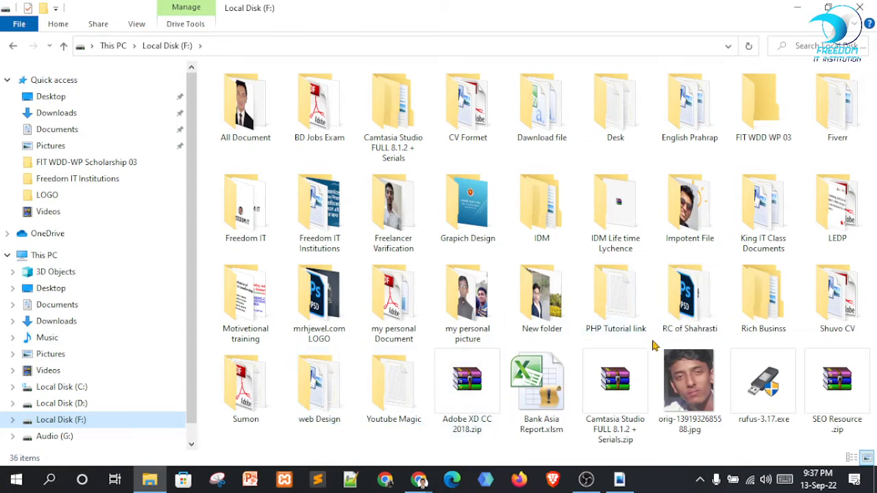
double_click(312, 398)
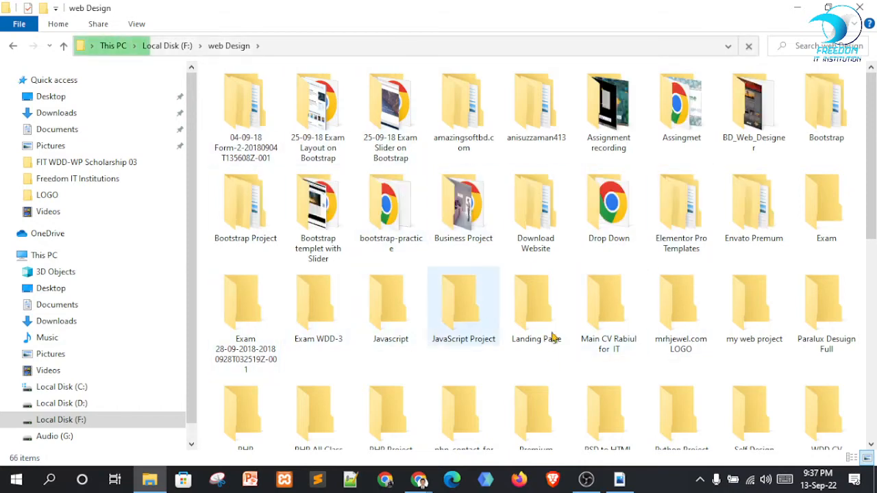
scroll(552, 336, "down", 5)
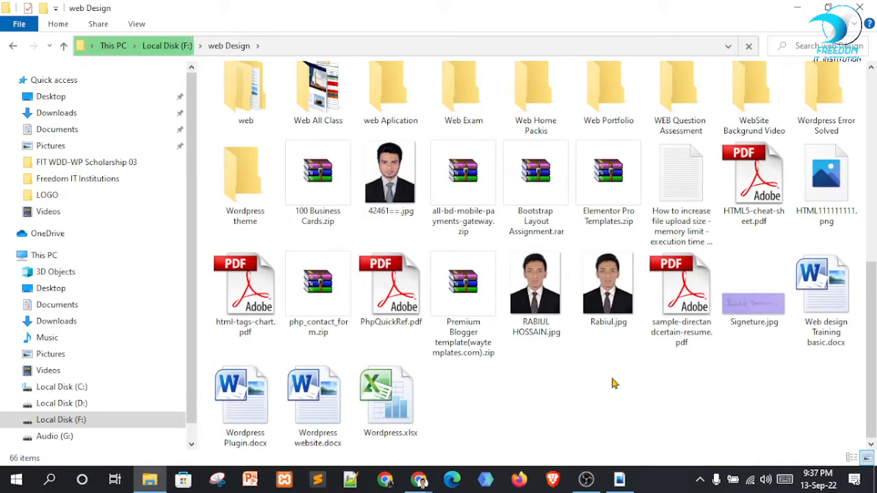
left_click(394, 99)
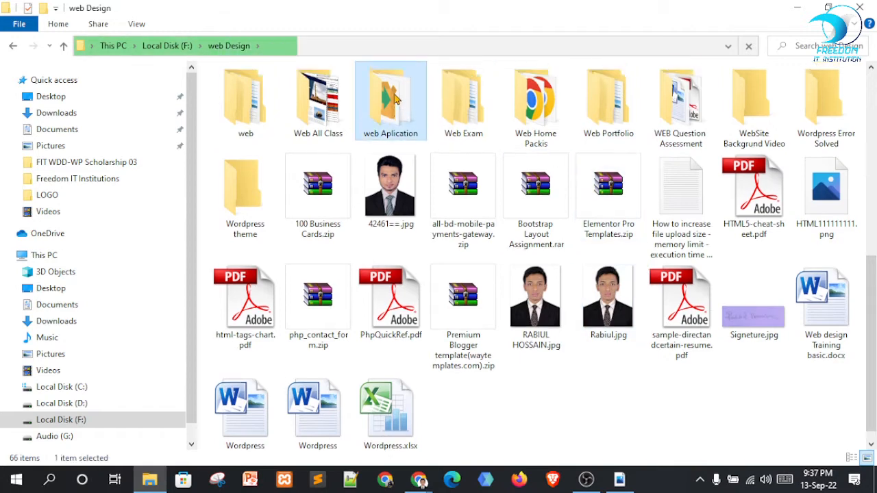
double_click(395, 100)
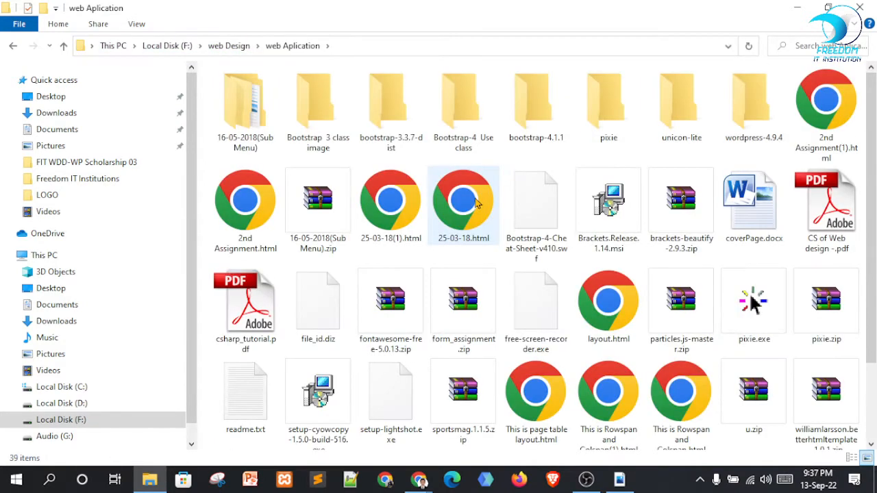
scroll(685, 274, "down", 2)
Run xampp-win32-7.2.8-0-VC15-installer.exe from the web Aplication folder
left_click(404, 394)
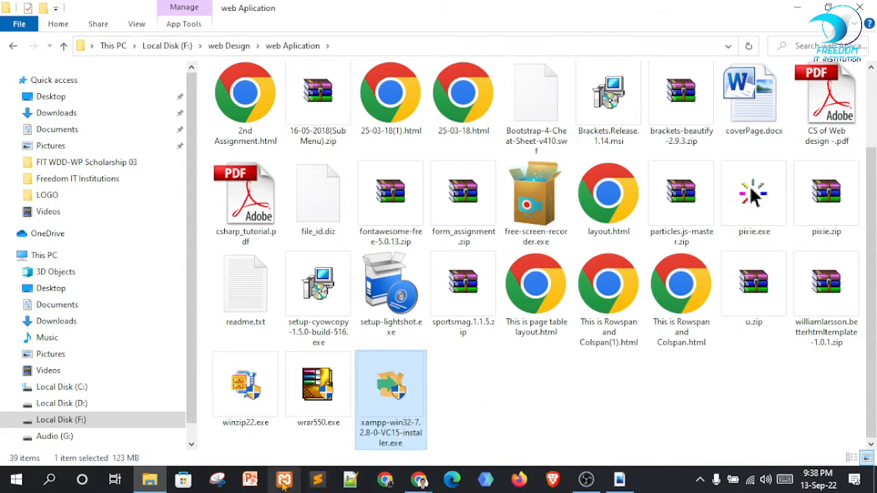
double_click(399, 386)
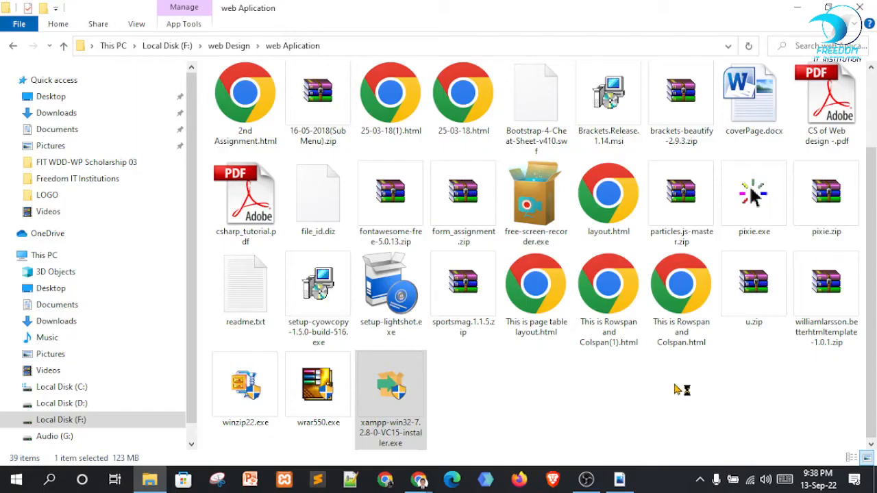
left_click(806, 7)
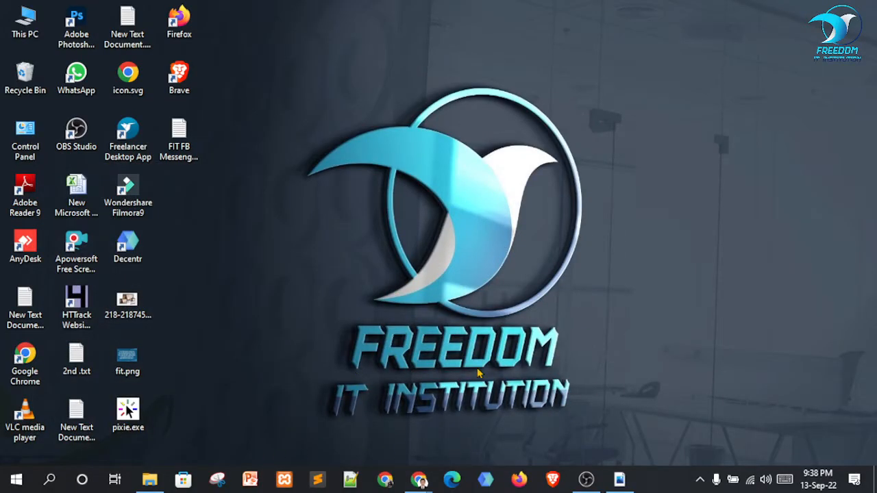
left_click(149, 480)
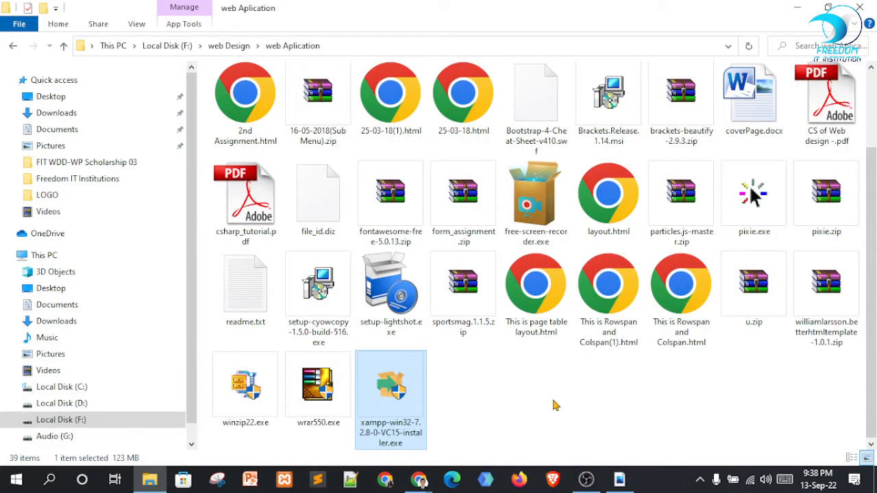
left_click(461, 382)
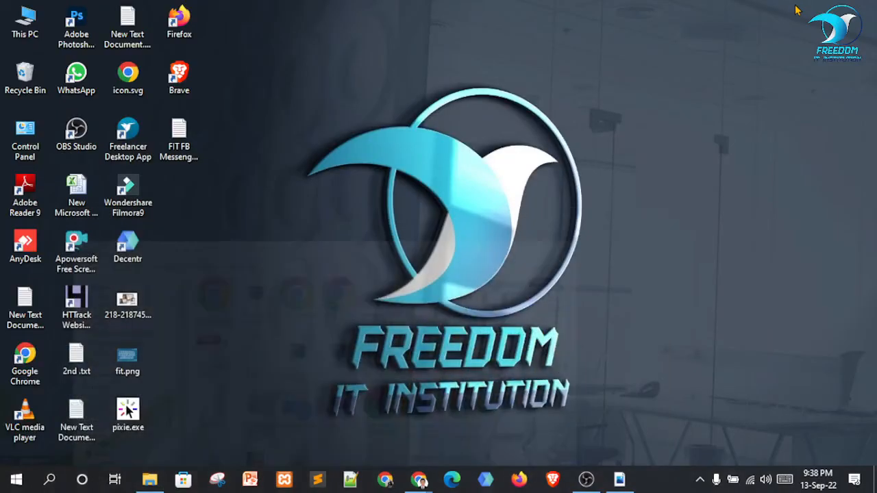
Advance XAMPP Setup to the C:\xampp installation folder page, then abort the install
left_click(797, 6)
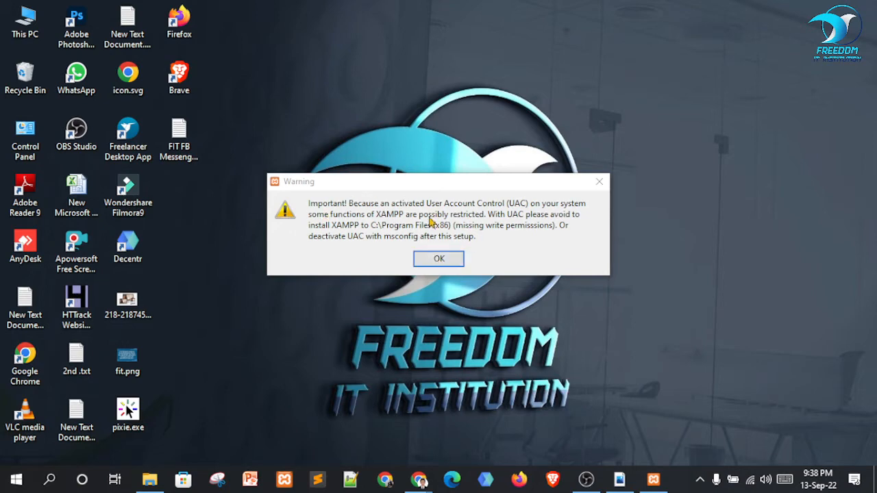
left_click(435, 263)
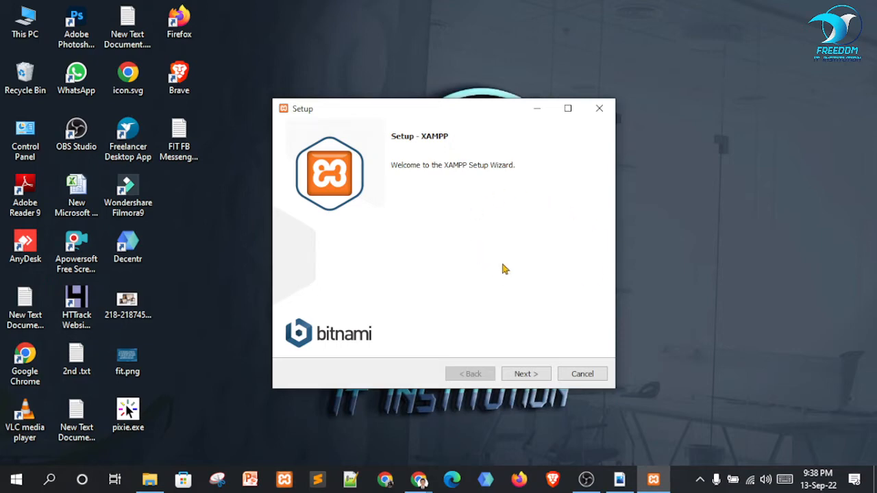
left_click(528, 374)
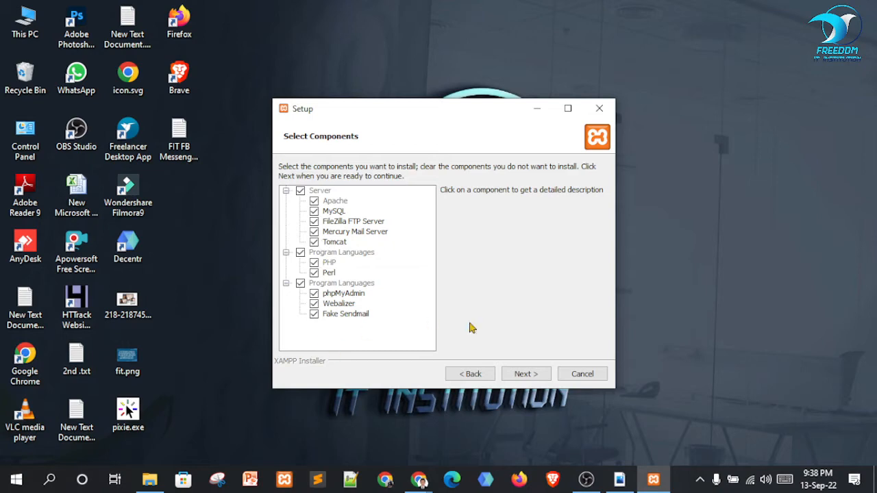
left_click(527, 374)
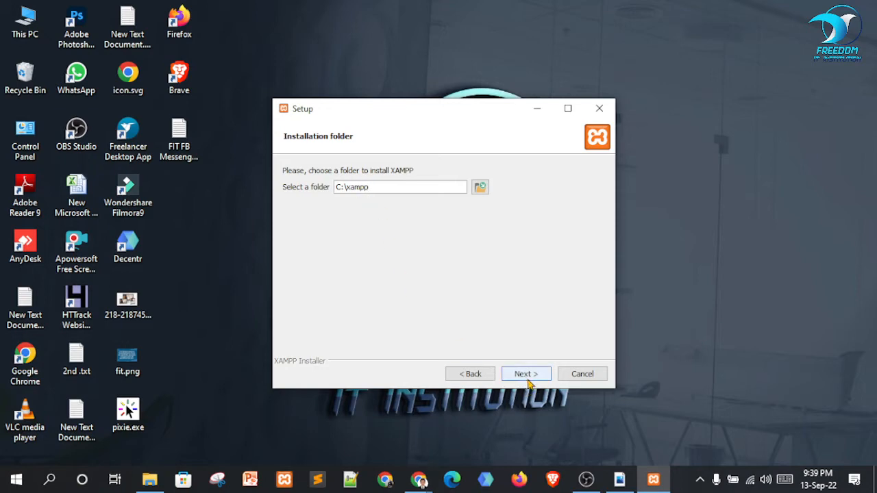
left_click(578, 376)
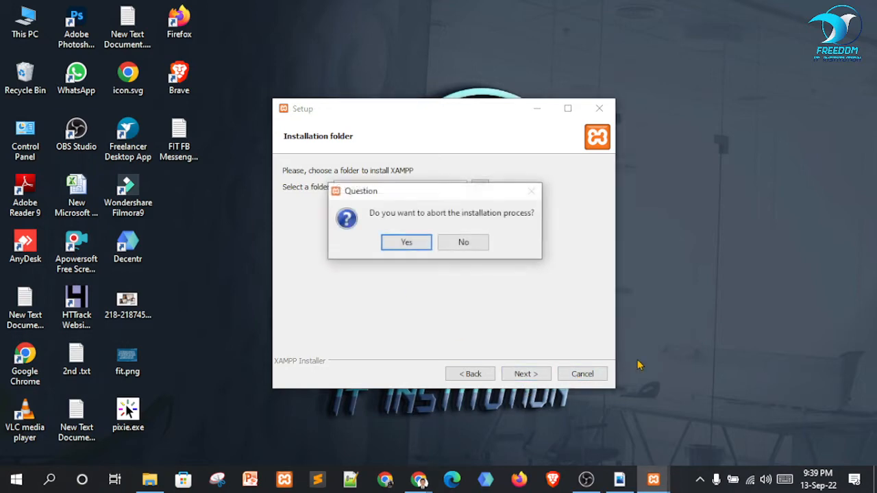
left_click(405, 244)
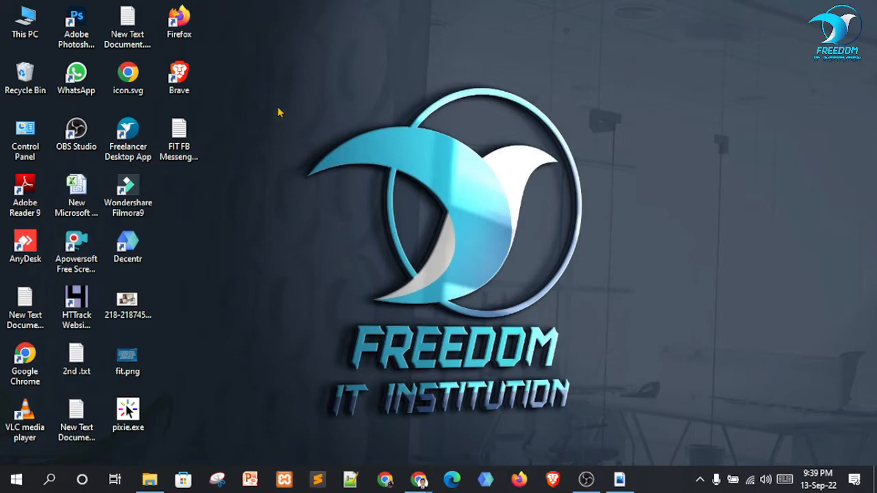
Open the xampp folder on Local Disk (C:) from This PC
double_click(25, 25)
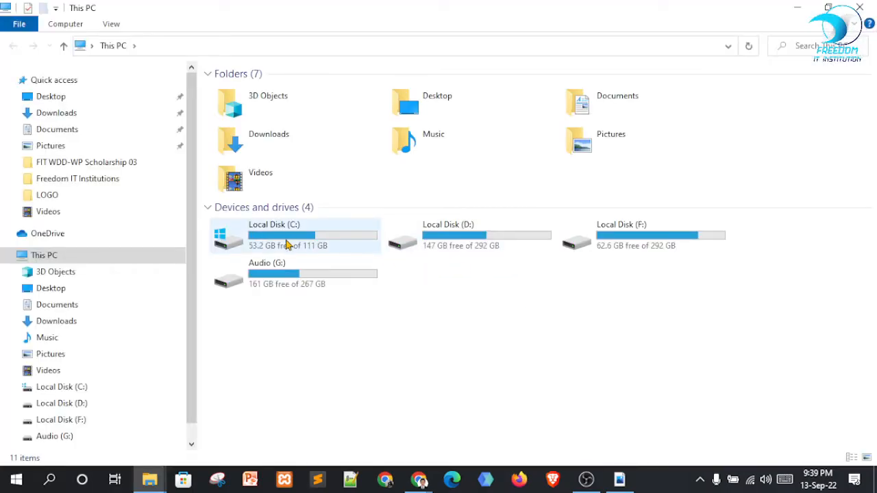
double_click(287, 245)
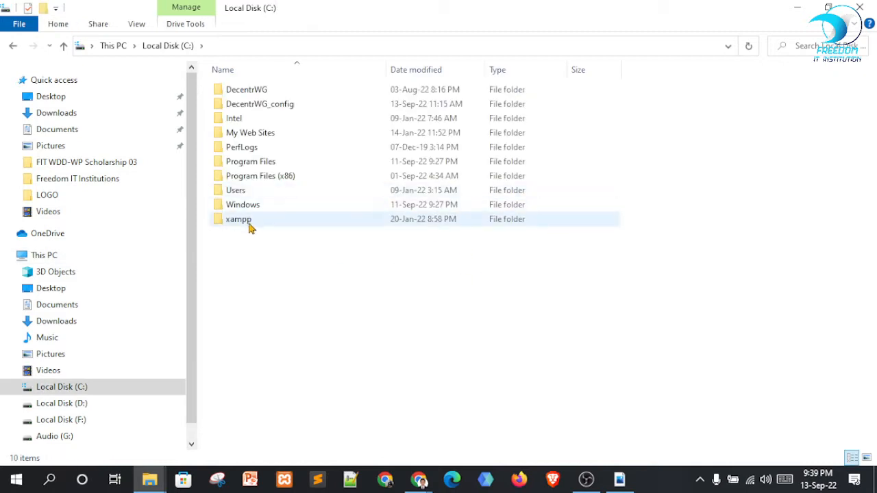
left_click(250, 221)
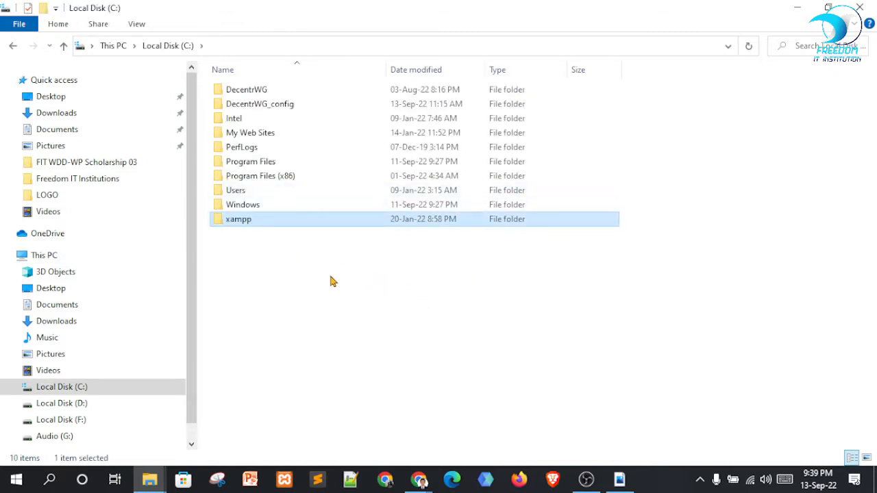
double_click(237, 220)
Scroll through C:\xampp, highlighting the files catalina_stop.bat through properties.ini
scroll(734, 406, "down", 4)
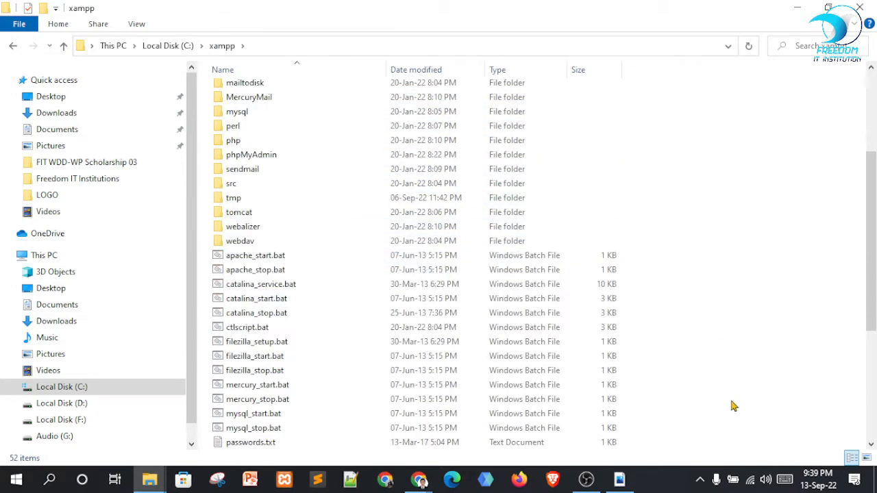
left_click_drag(772, 437, 179, 33)
left_click(809, 224)
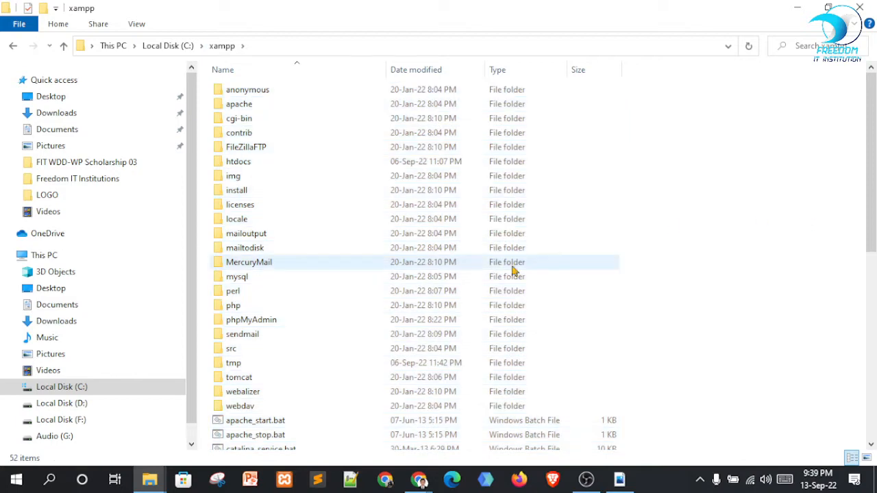
scroll(445, 226, "down", 9)
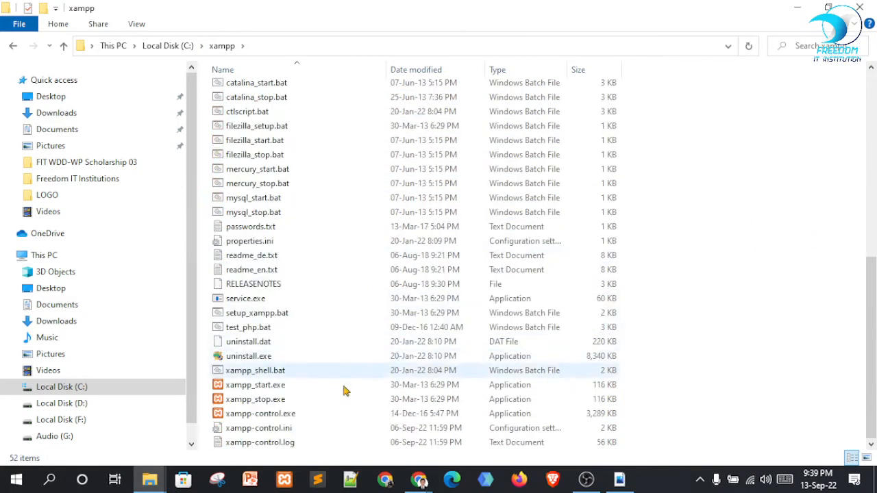
scroll(336, 382, "up", 9)
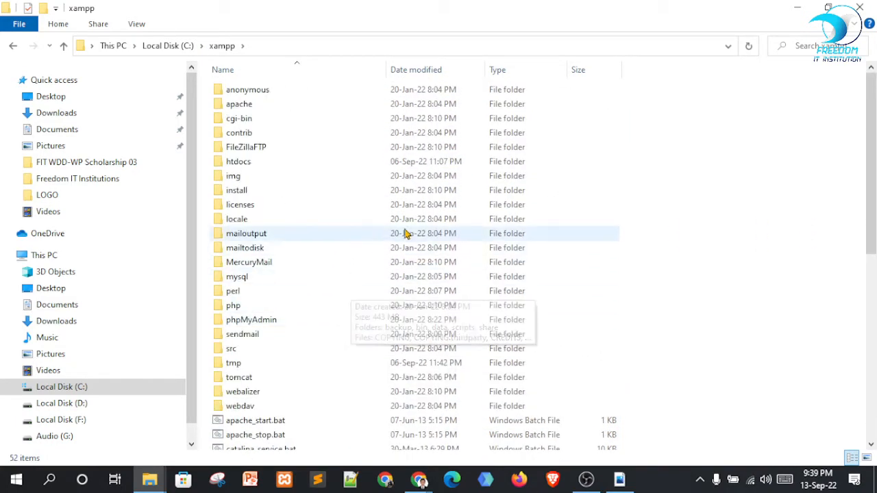
scroll(306, 249, "down", 9)
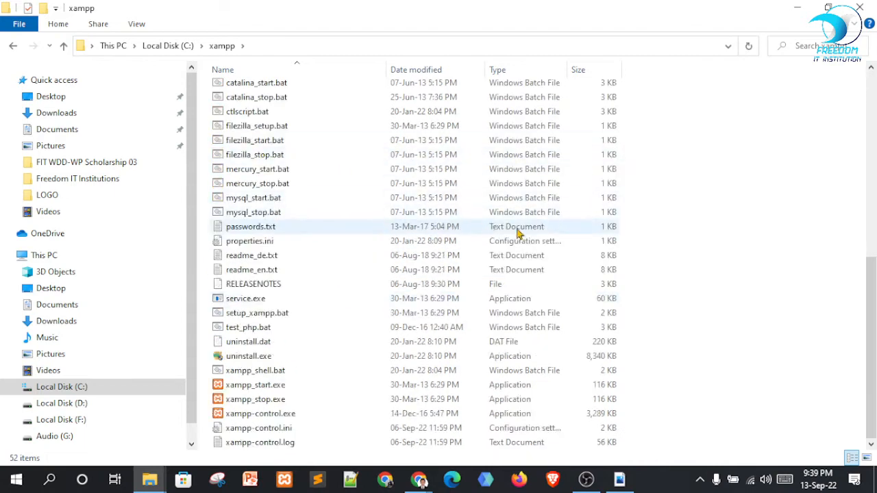
left_click_drag(802, 242, 260, 103)
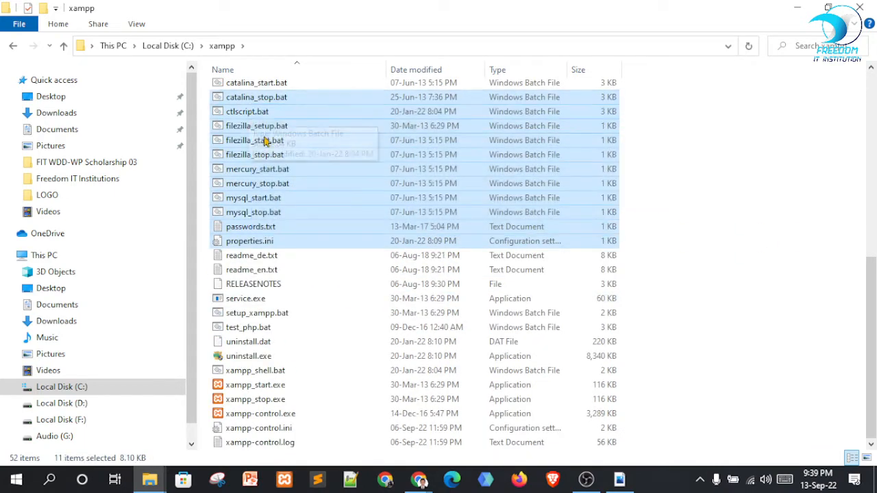
left_click(677, 247)
scroll(558, 237, "up", 5)
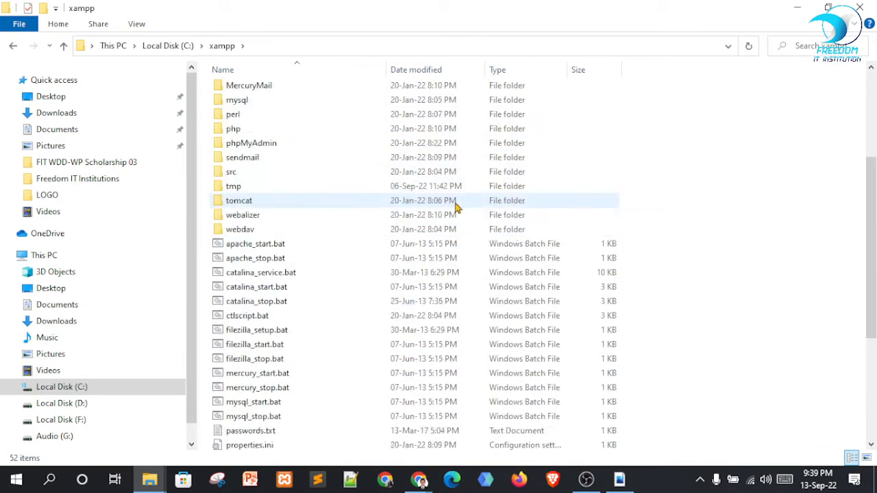
scroll(438, 202, "up", 4)
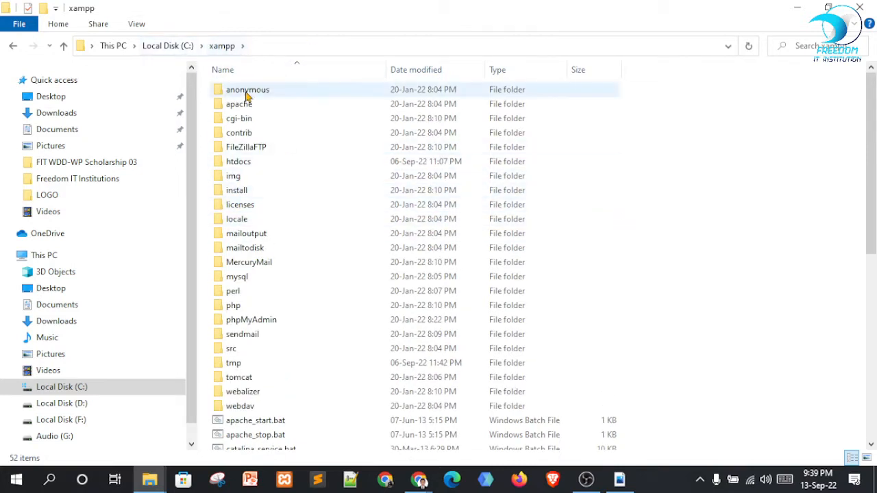
Select the htdocs folder, leaving its name unchanged
left_click(250, 164)
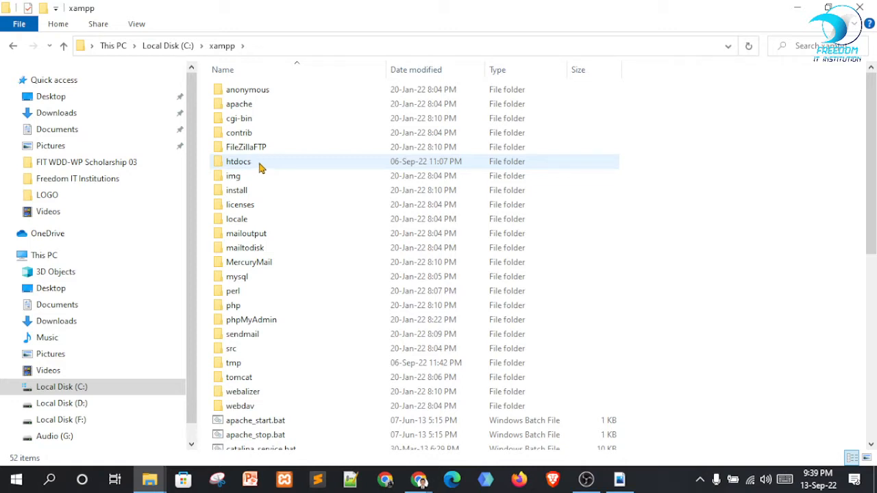
left_click(261, 167)
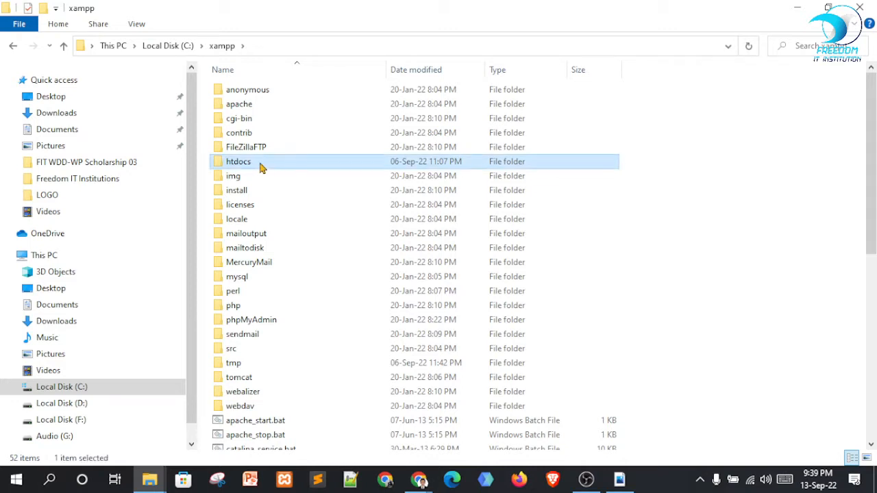
left_click(260, 167)
left_click(290, 167)
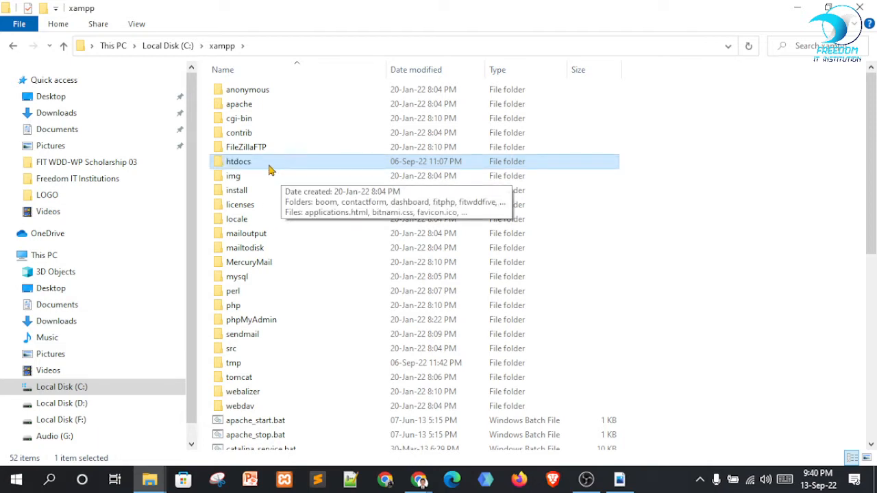
Open C:\xampp\htdocs, review its 24 project folders, then minimize File Explorer
double_click(270, 169)
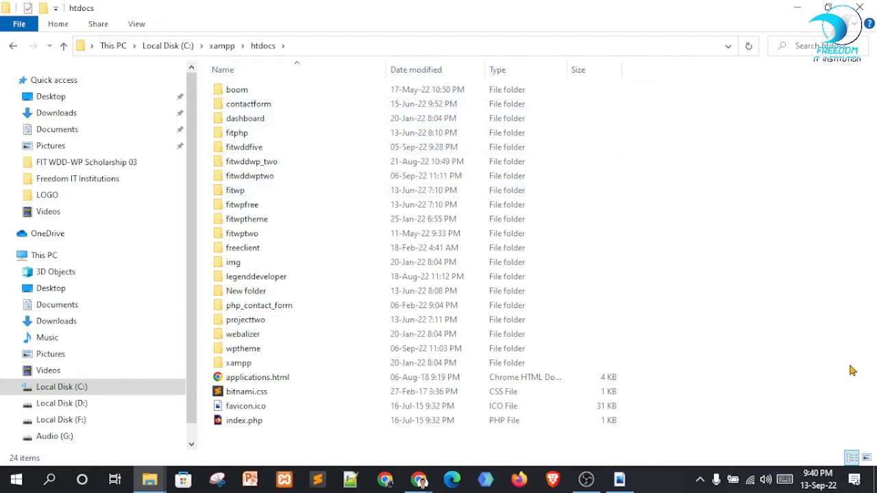
left_click_drag(845, 406, 231, 32)
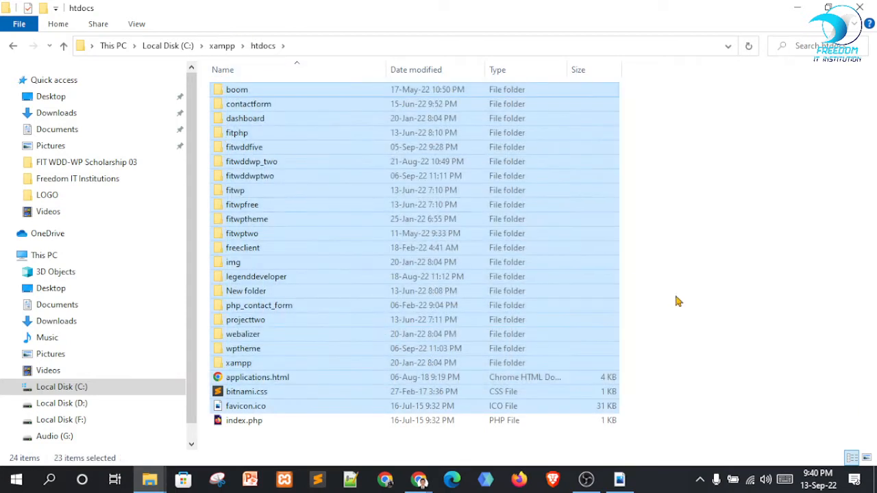
left_click(635, 216)
left_click_drag(718, 124, 313, 374)
left_click(671, 249)
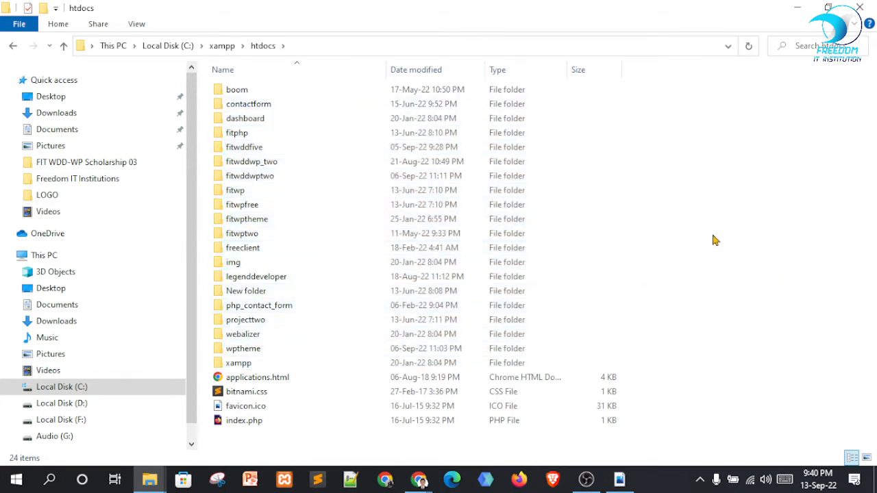
left_click(797, 7)
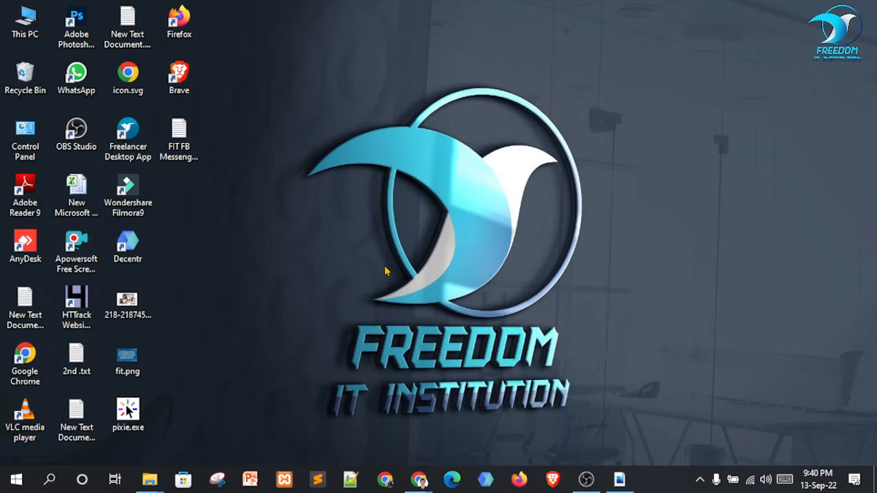
Launch the XAMPP Control Panel, start Apache and MySQL, then minimize it
left_click(287, 482)
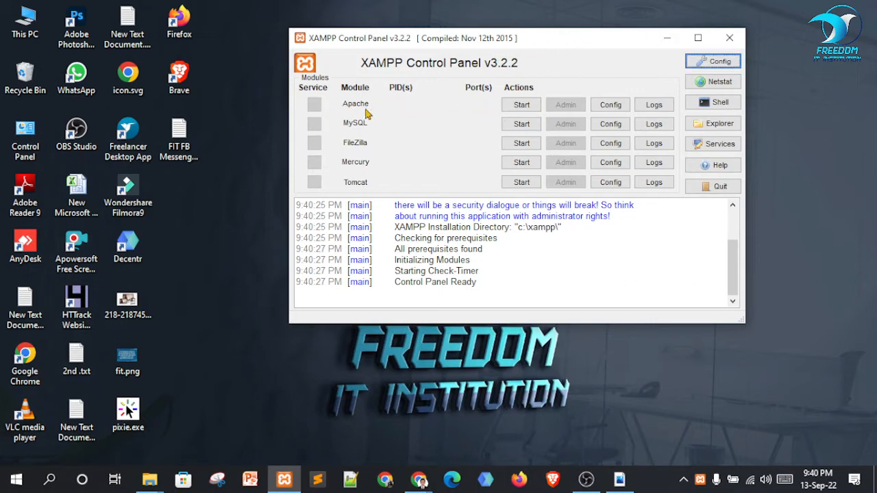
left_click(527, 106)
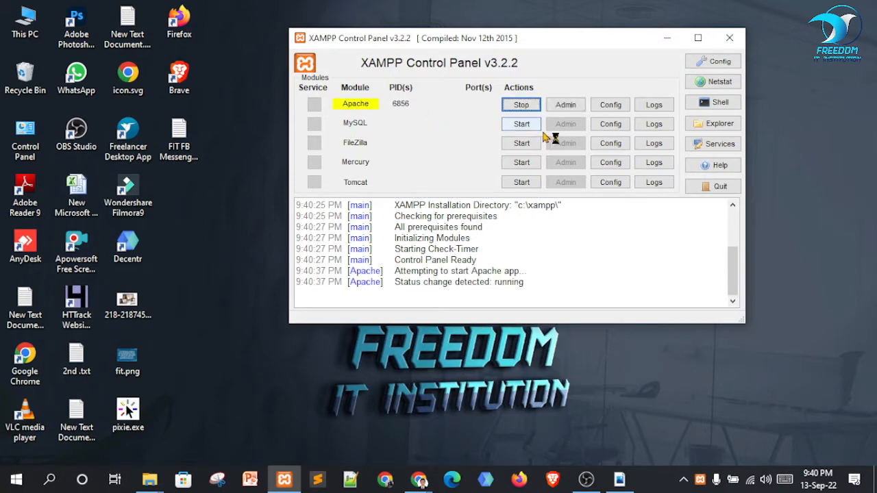
left_click(535, 125)
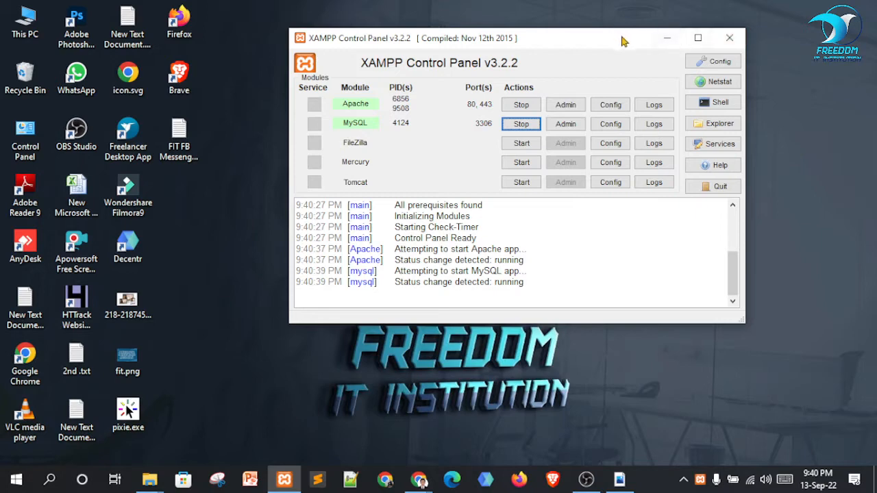
left_click(668, 40)
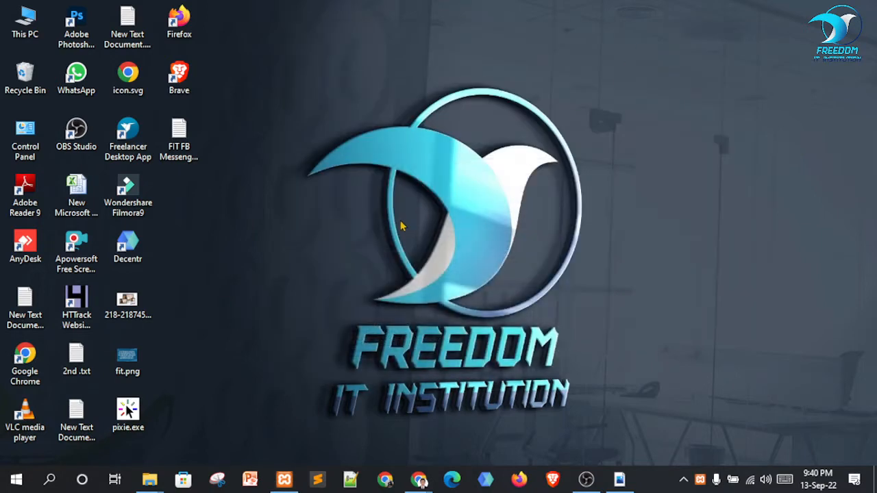
right_click(699, 482)
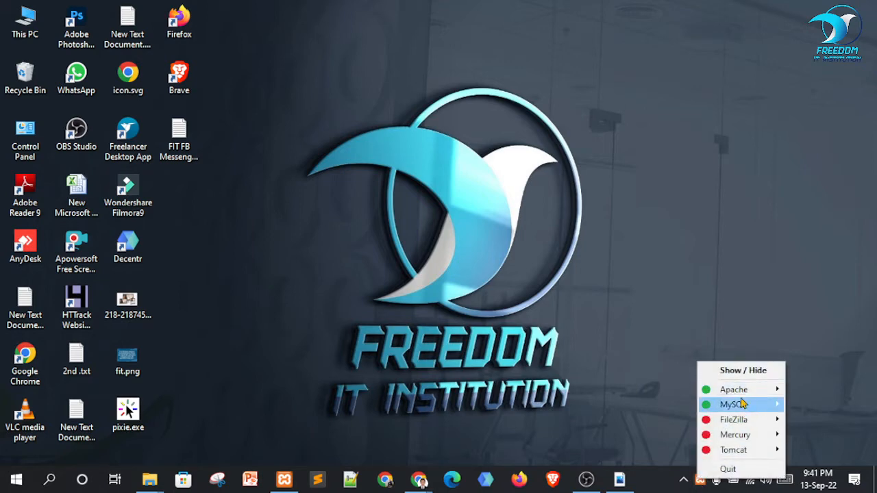
left_click(615, 361)
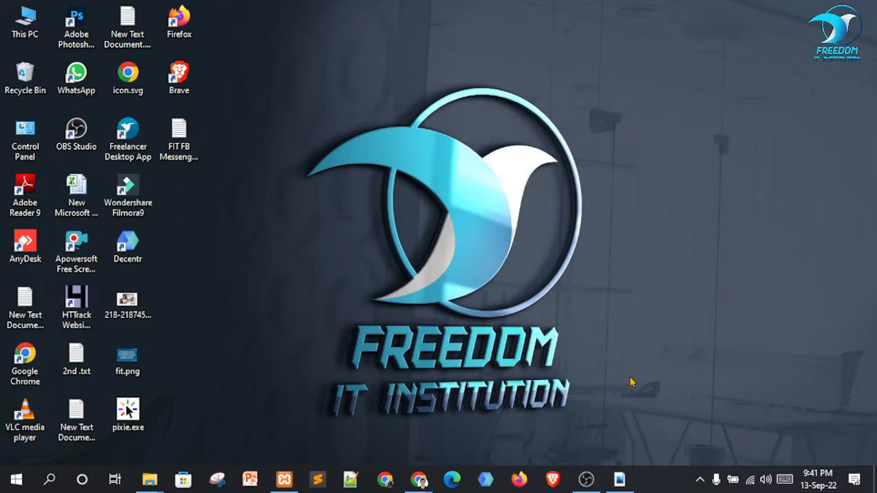
mouse_move(149, 478)
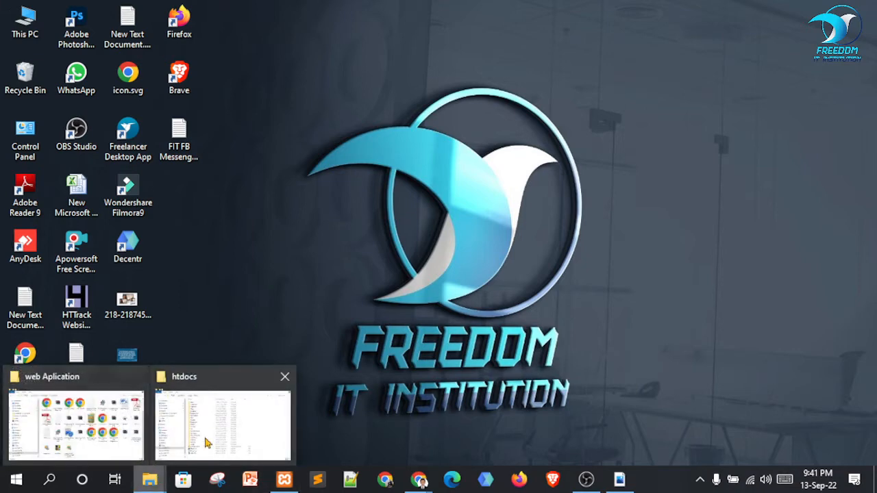
Restore File Explorer and go from the Local Disk (C:) root into xampp
left_click(221, 431)
left_click(170, 47)
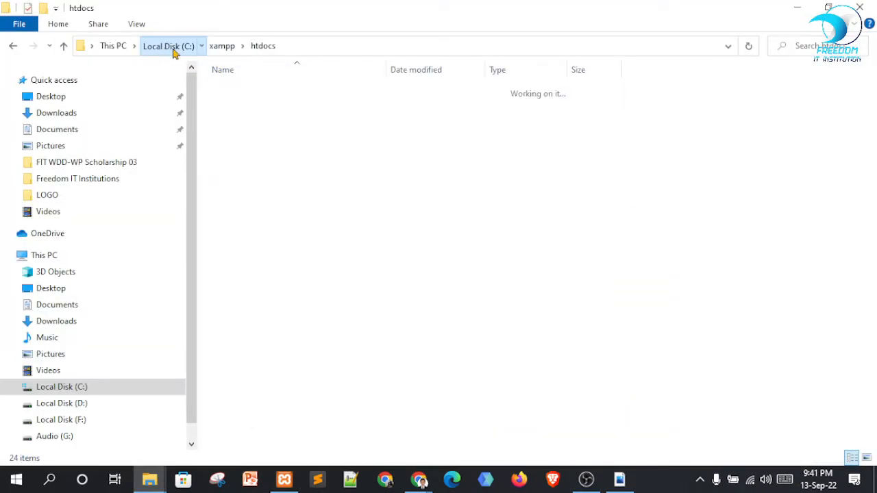
left_click(489, 313)
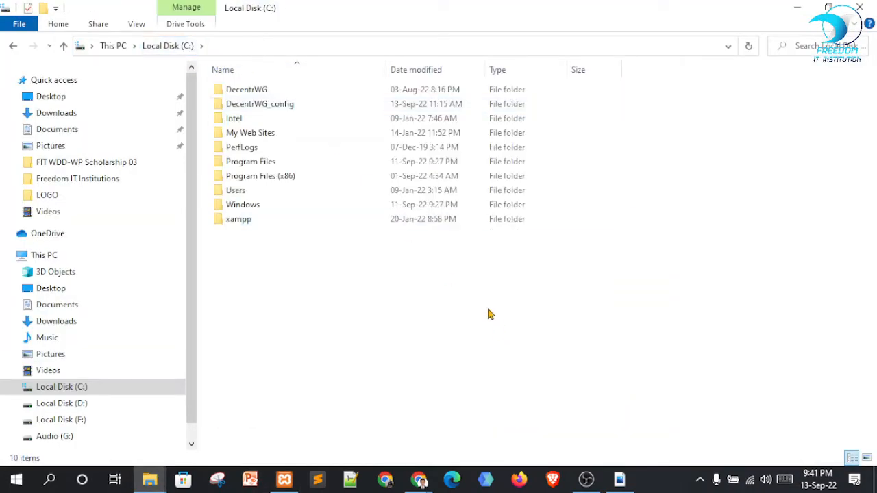
double_click(248, 224)
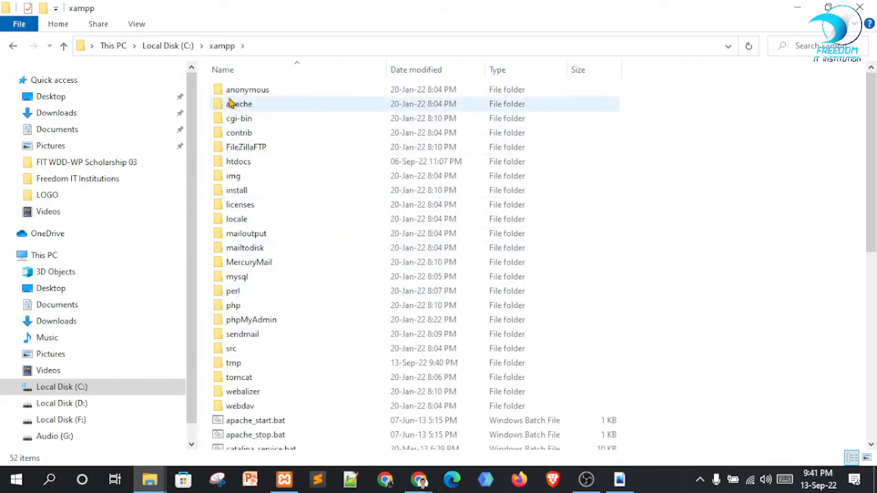
left_click_drag(651, 90, 321, 395)
left_click(670, 309)
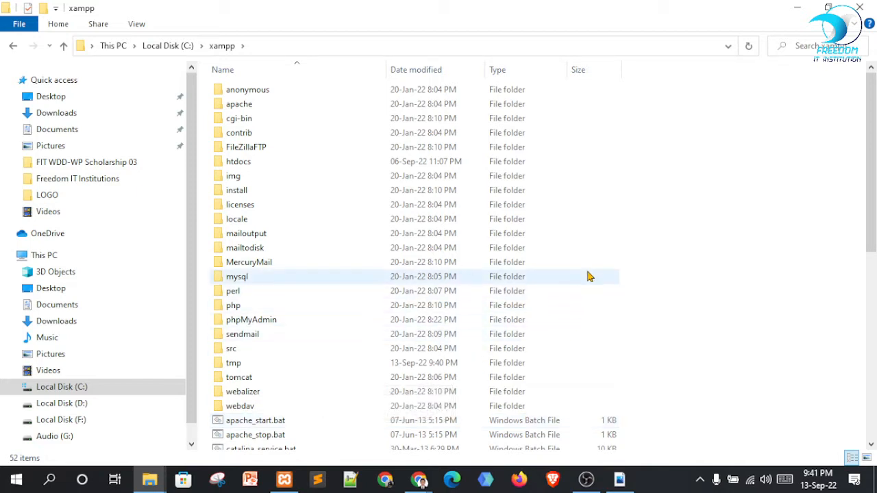
Open htdocs and create New folder (2) there with Ctrl+Shift+N
left_click(243, 165)
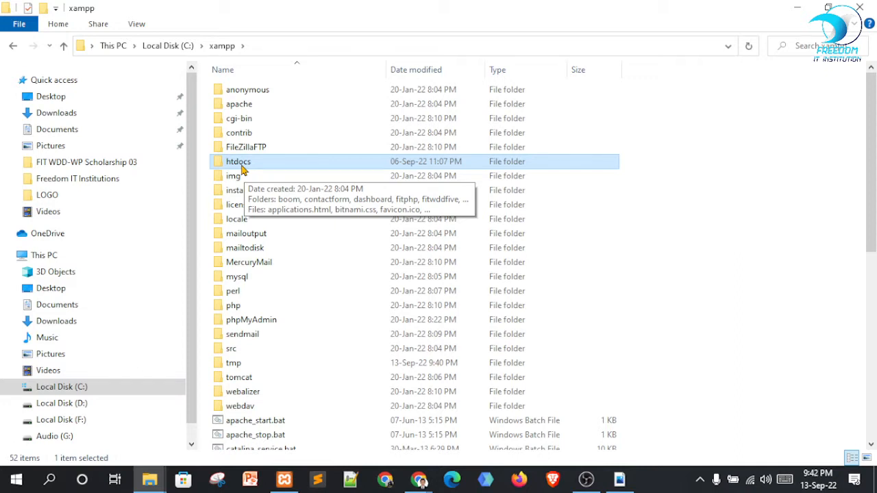
double_click(254, 166)
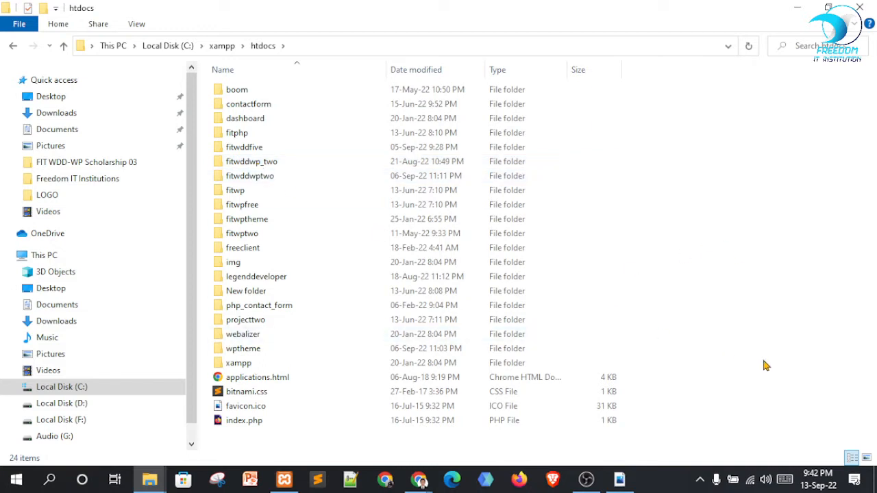
left_click_drag(765, 359, 110, 7)
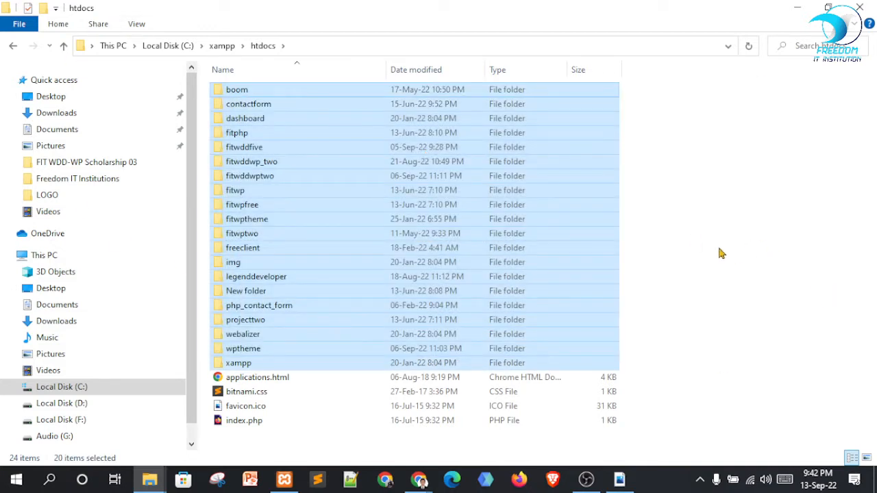
left_click(727, 250)
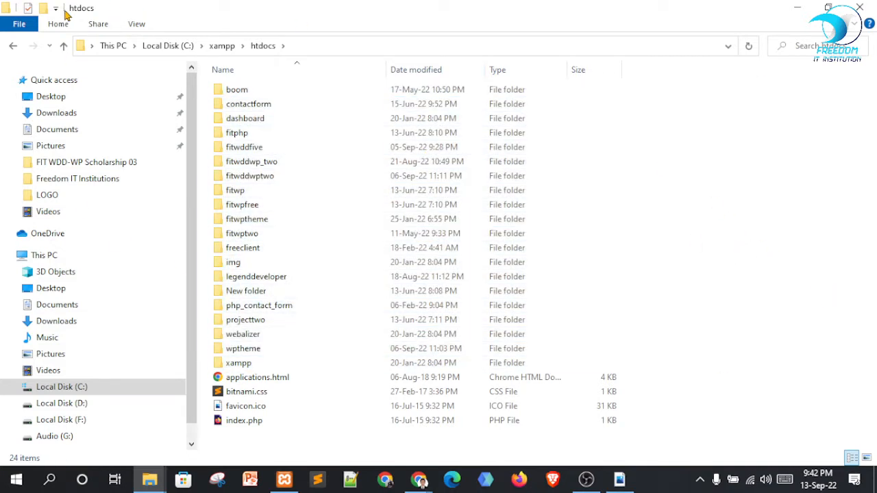
key("ctrl+shift+n")
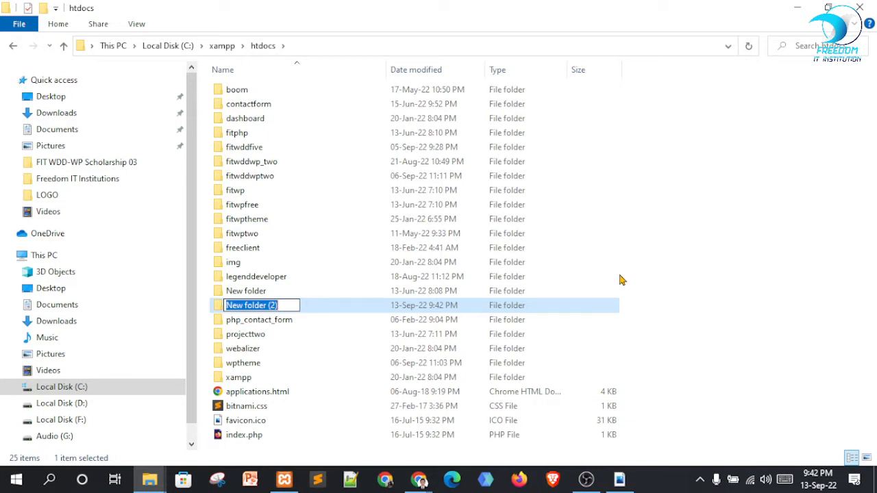
Name the new htdocs folder fitwddwp_three
type("f")
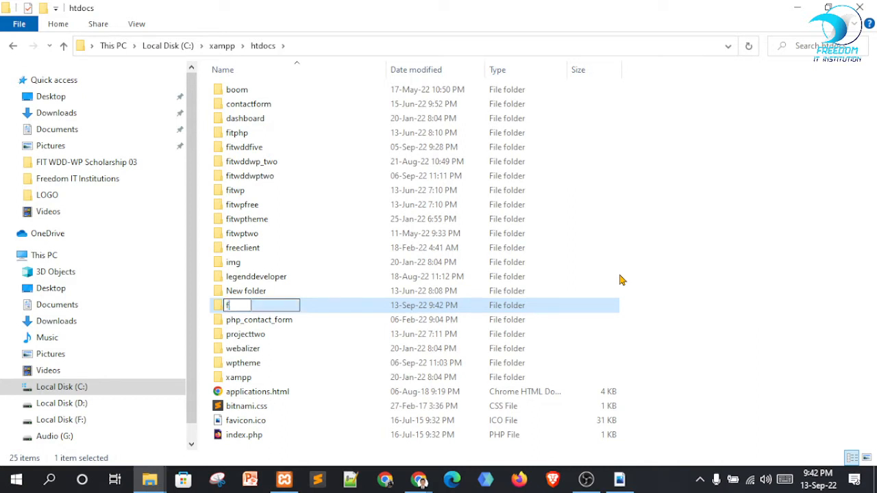
type("itwd")
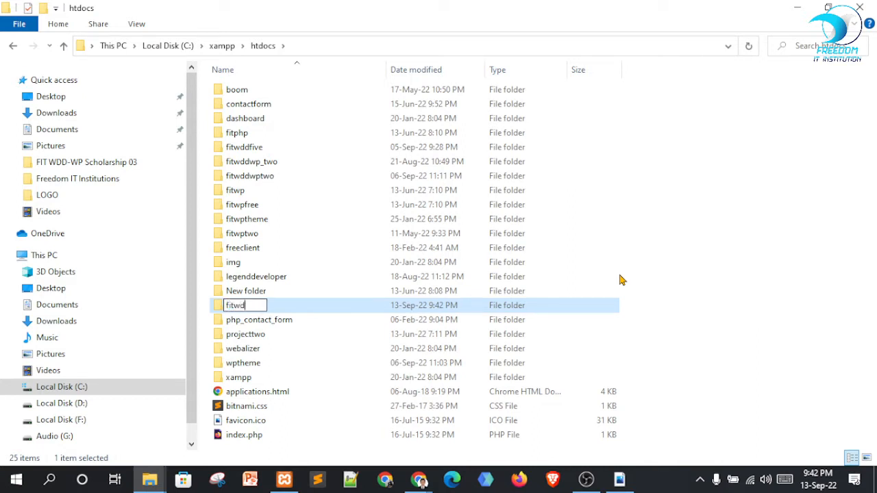
type("dwp")
type("three")
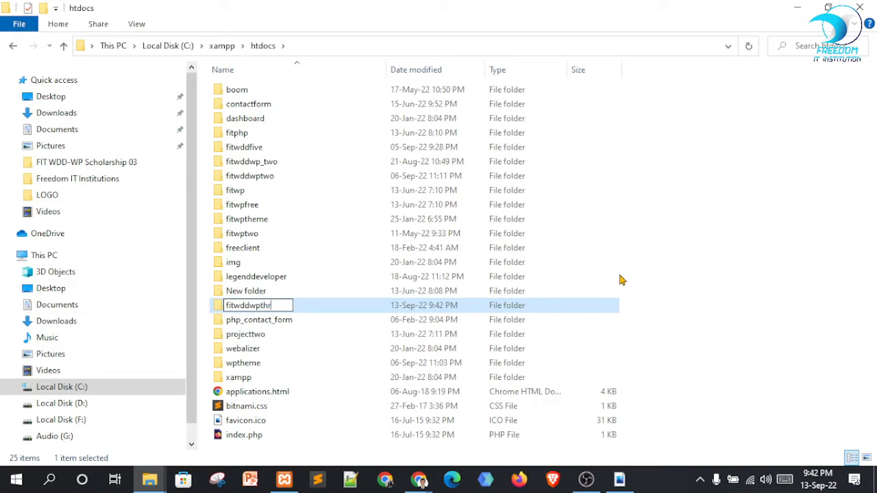
key("Left")
key("Left")
key("Left")
type("_")
key("Left")
key("Left")
key("Left")
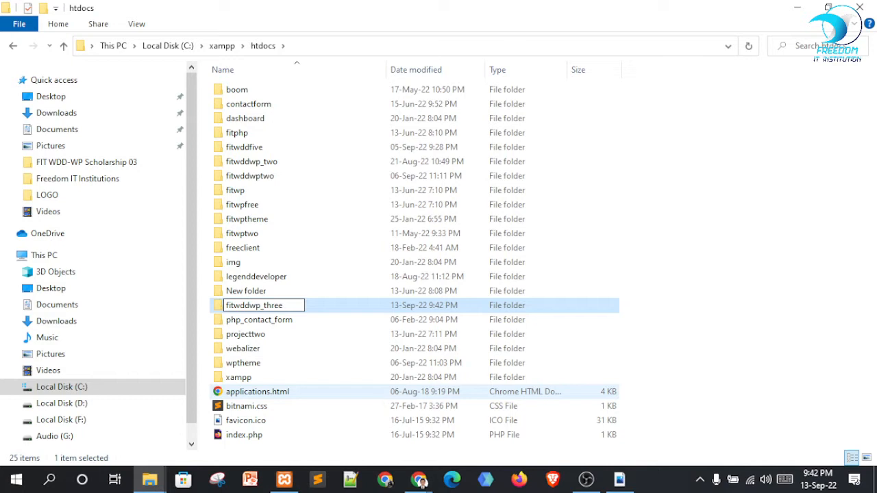
type("_")
key("BackSpace")
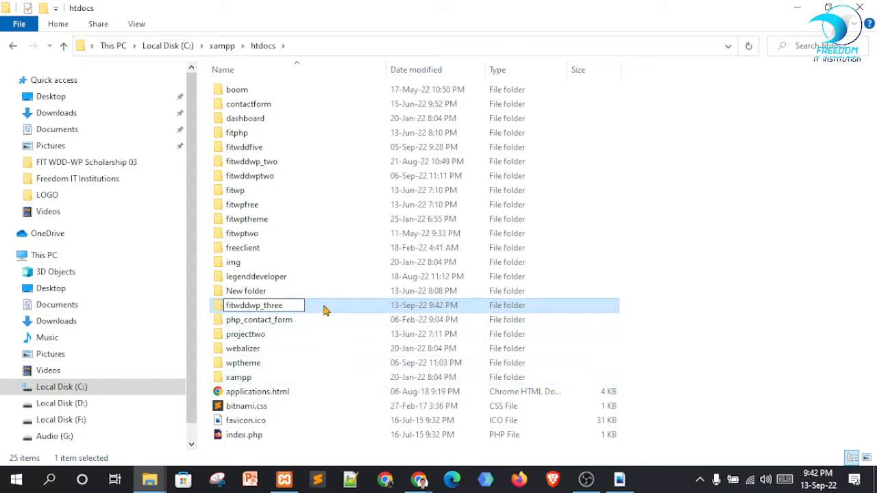
key("Return")
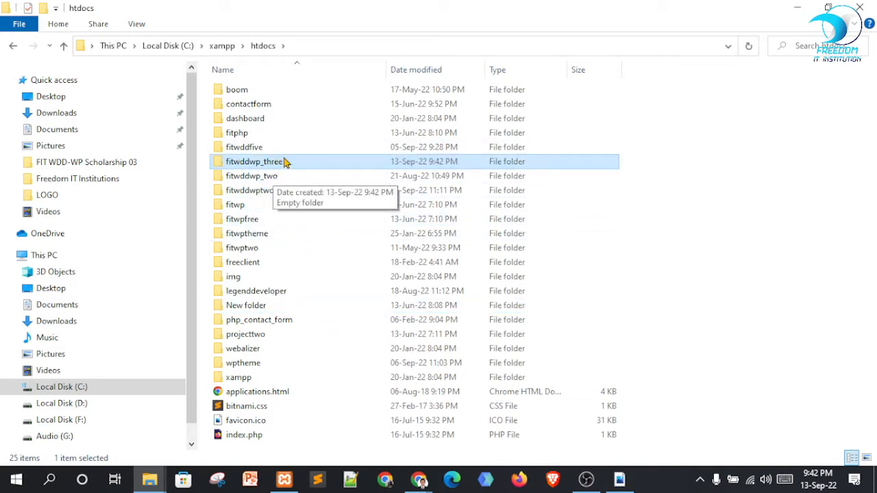
Open fitwddwp_three to confirm it is empty, then minimise File Explorer
left_click(271, 171)
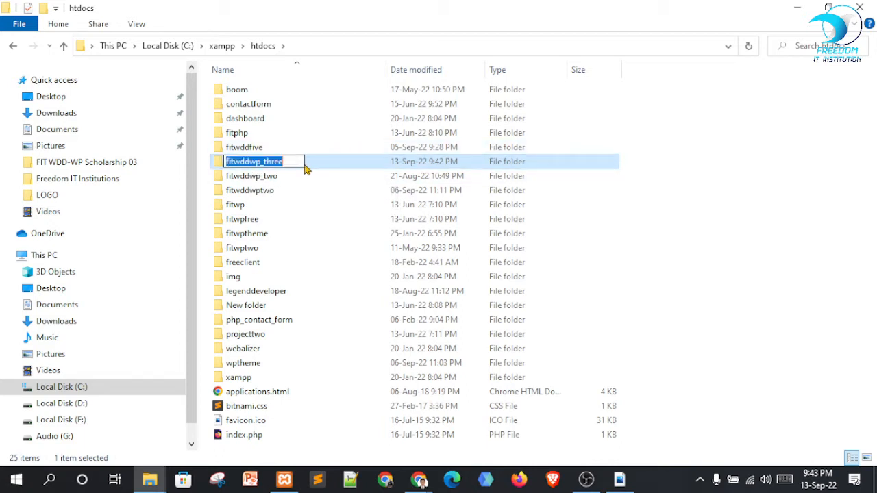
left_click(315, 168)
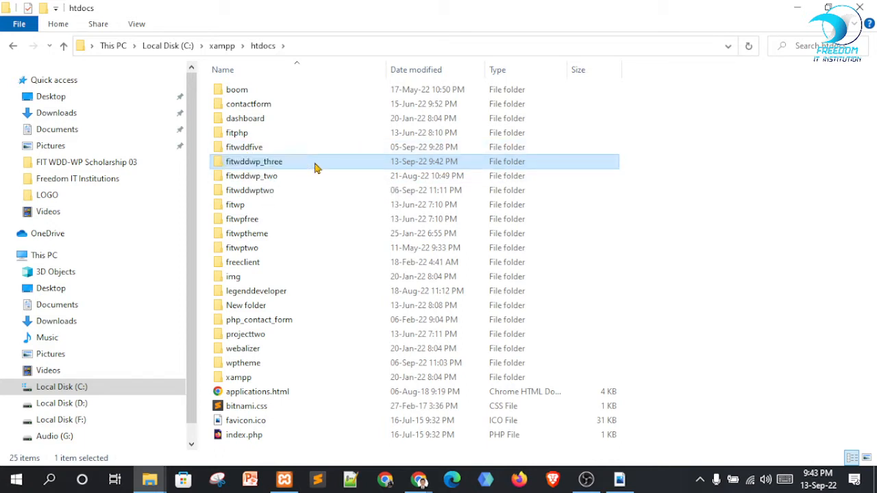
double_click(264, 167)
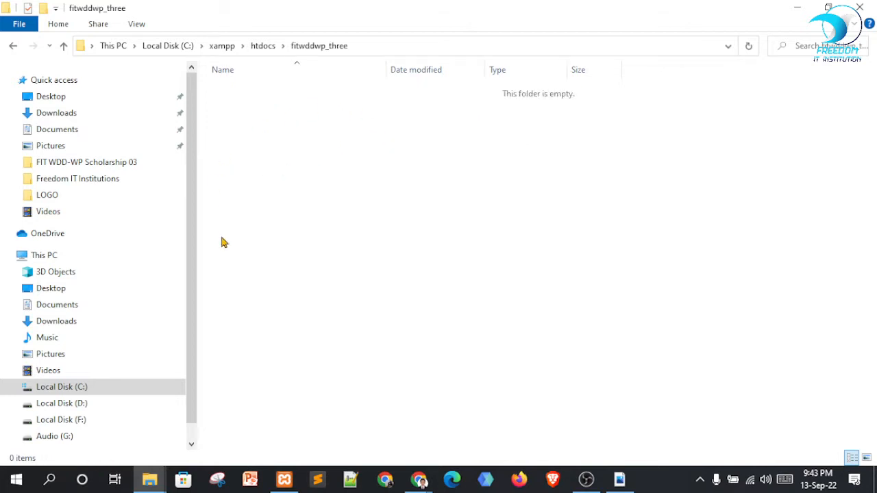
left_click(64, 46)
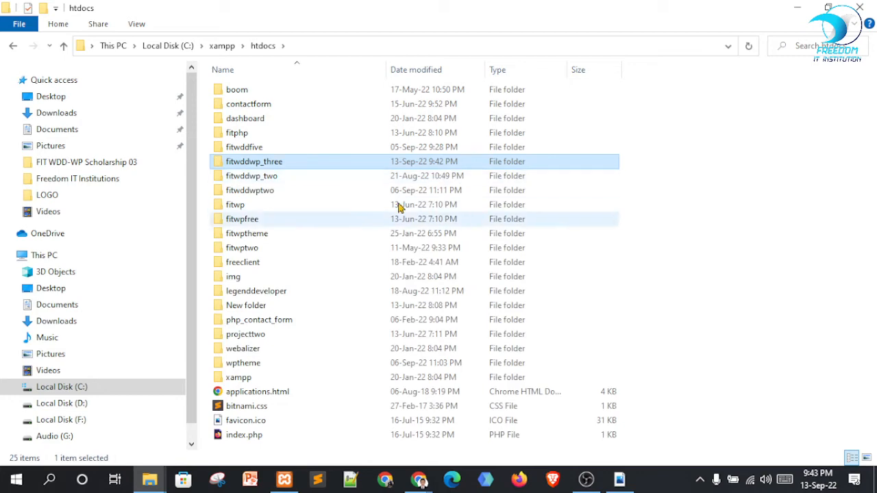
double_click(288, 165)
left_click(797, 8)
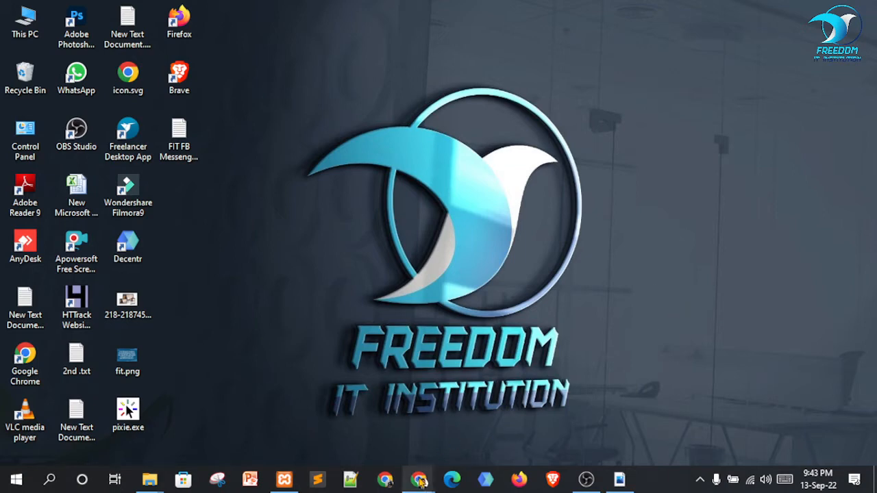
Load wordpress.org in a new Chrome tab, then return to the Google Meet tab
mouse_move(419, 480)
left_click(366, 396)
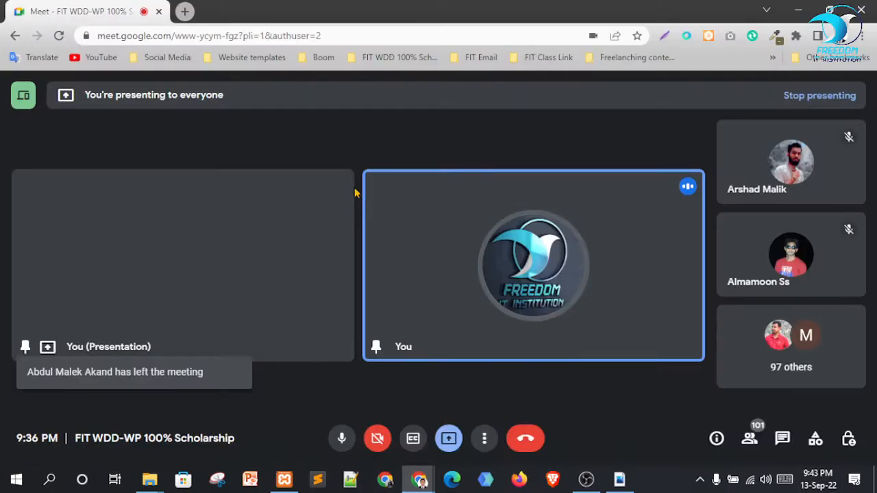
left_click(185, 11)
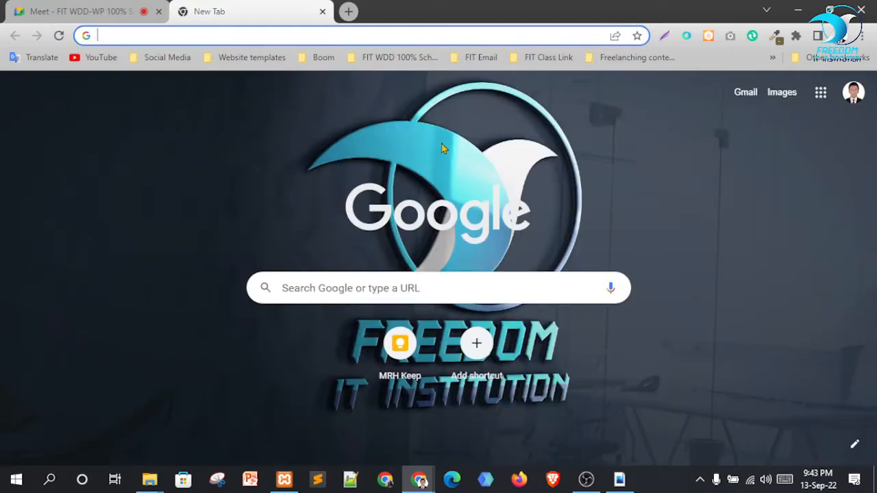
left_click(246, 34)
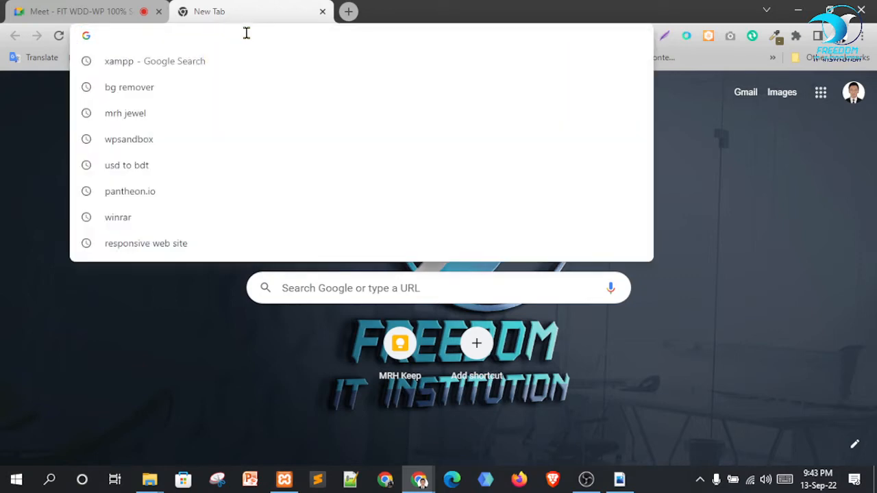
type("wordpress.org")
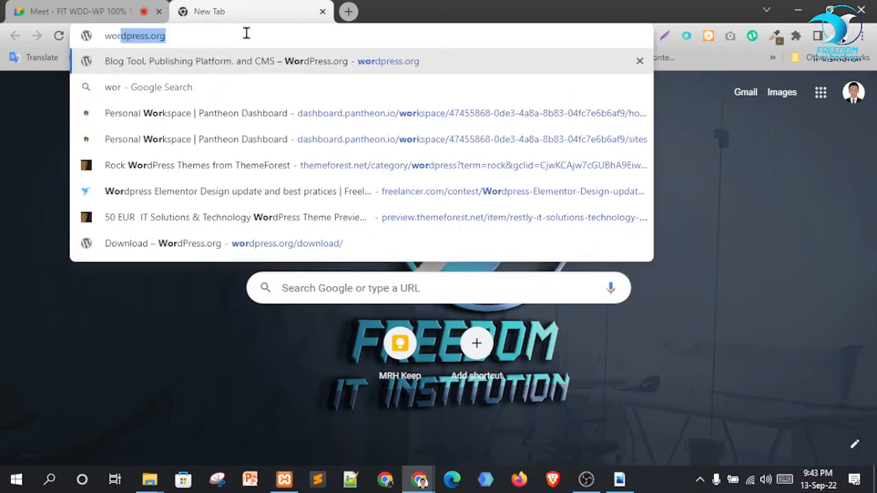
key("Return")
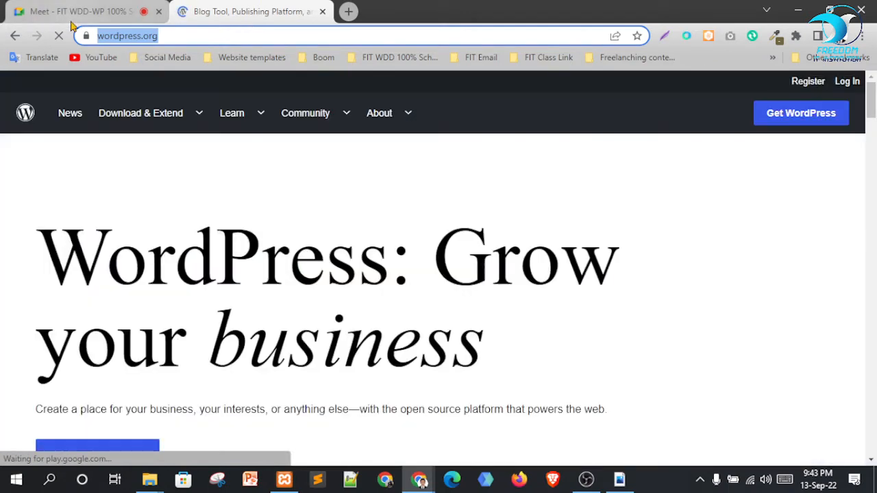
left_click(73, 17)
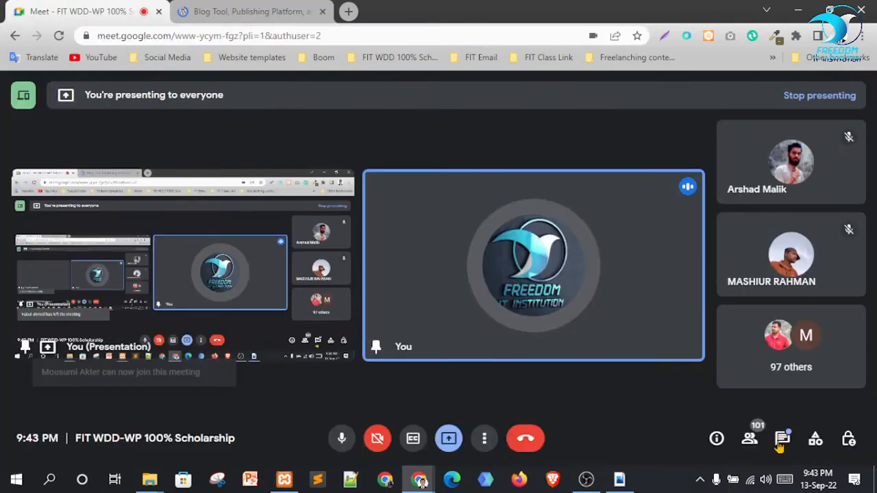
left_click(780, 444)
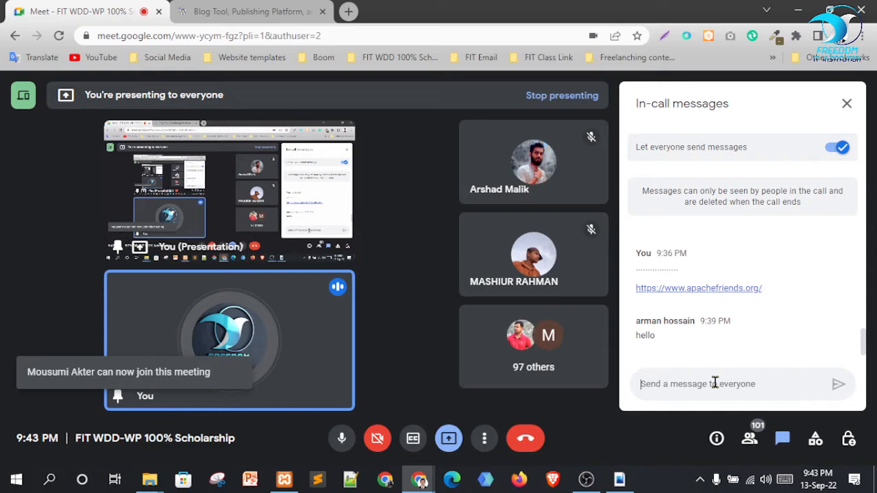
type("https://wordpress.org/")
key("Return")
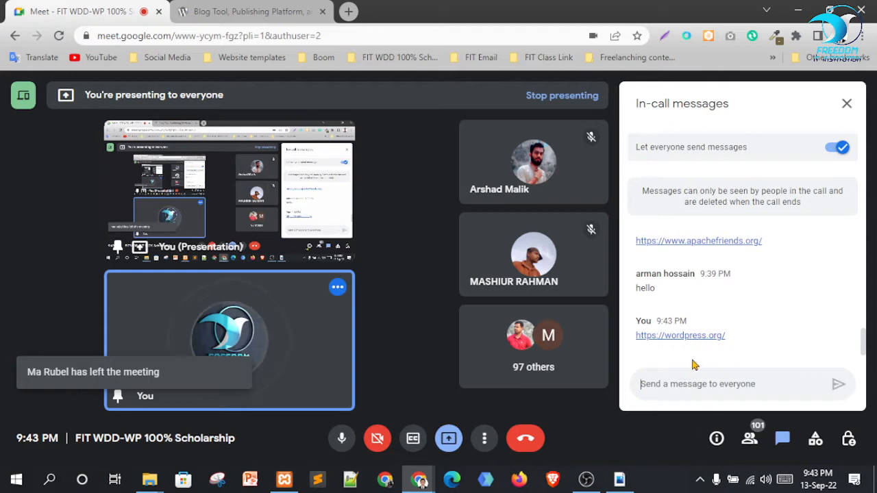
left_click(247, 11)
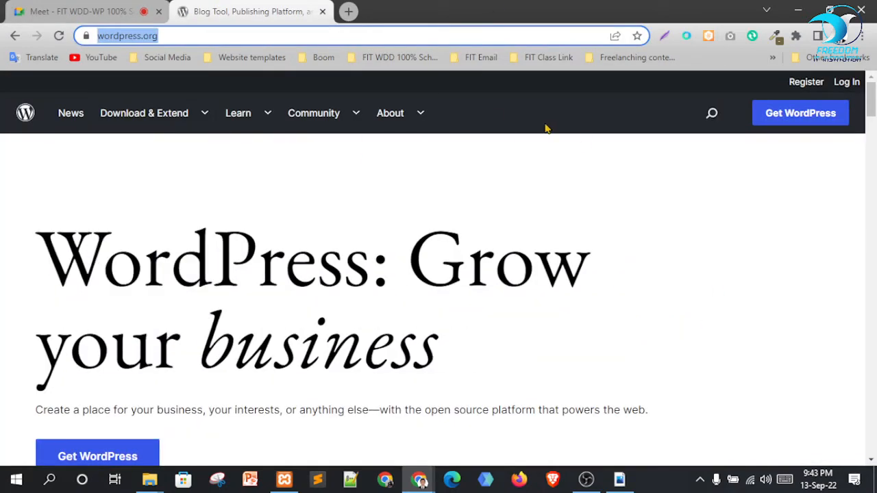
Browse the WordPress.org homepage, then go to the Get WordPress page at wordpress.org/download/
left_click(576, 189)
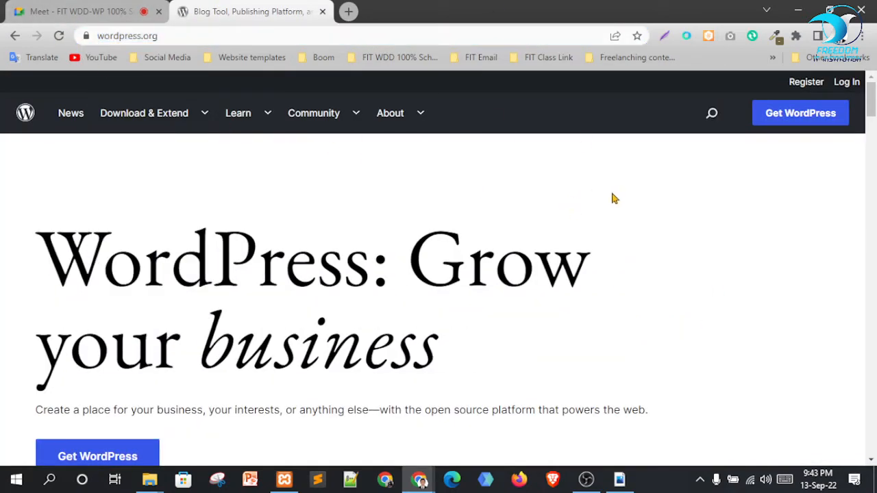
scroll(626, 249, "down", 5)
scroll(632, 247, "up", 5)
scroll(637, 233, "down", 4)
scroll(652, 235, "up", 4)
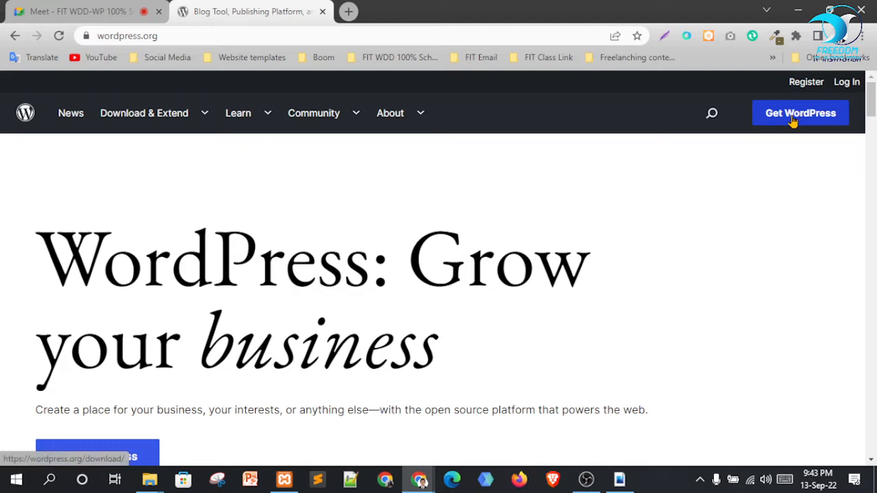
scroll(566, 180, "down", 4)
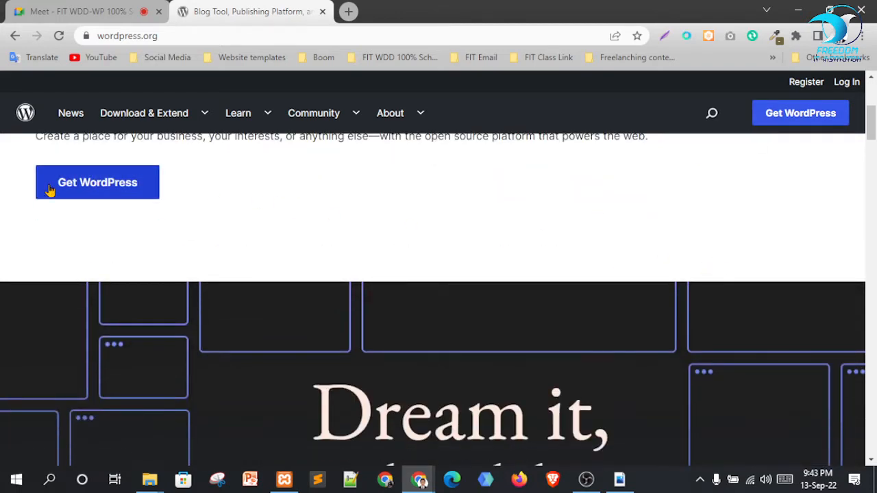
mouse_move(135, 116)
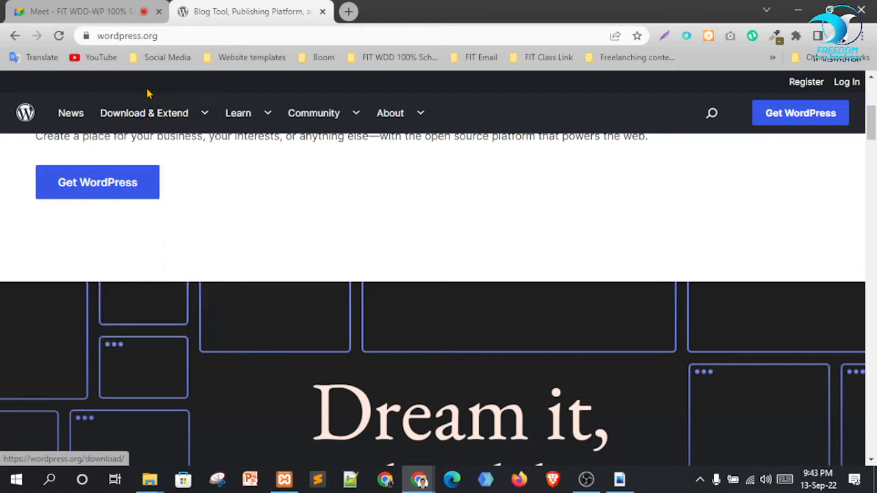
scroll(534, 270, "up", 3)
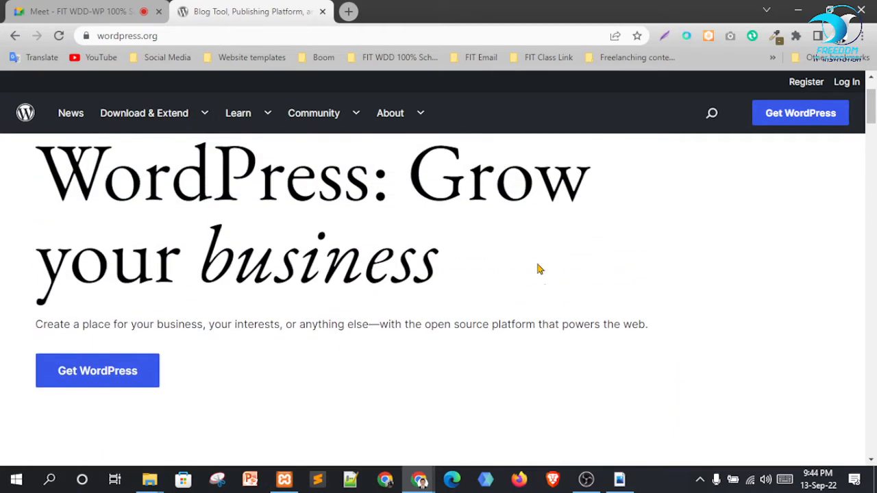
scroll(538, 269, "up", 1)
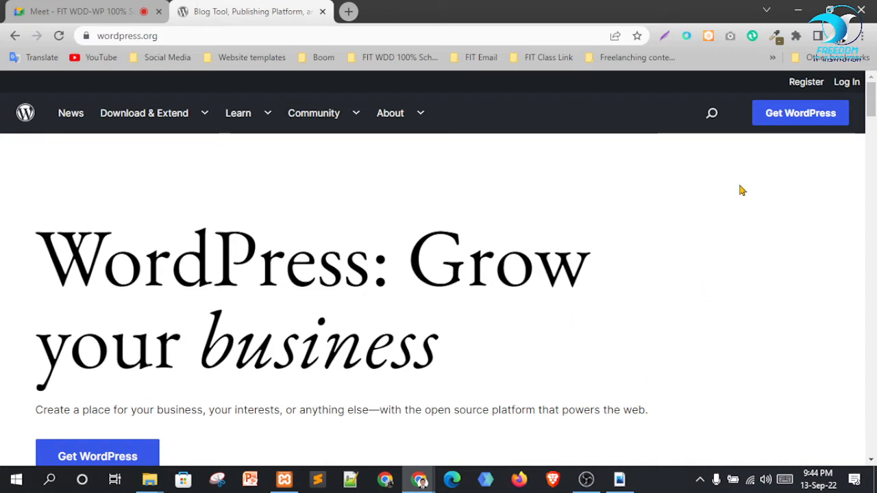
left_click(802, 120)
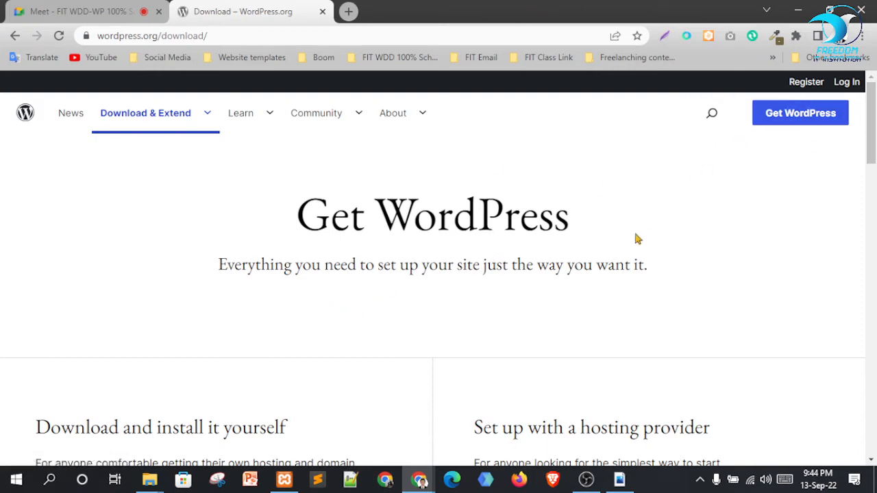
Look over the Download WordPress 6.0.2 section, then switch back to the Google Meet tab
scroll(361, 294, "down", 4)
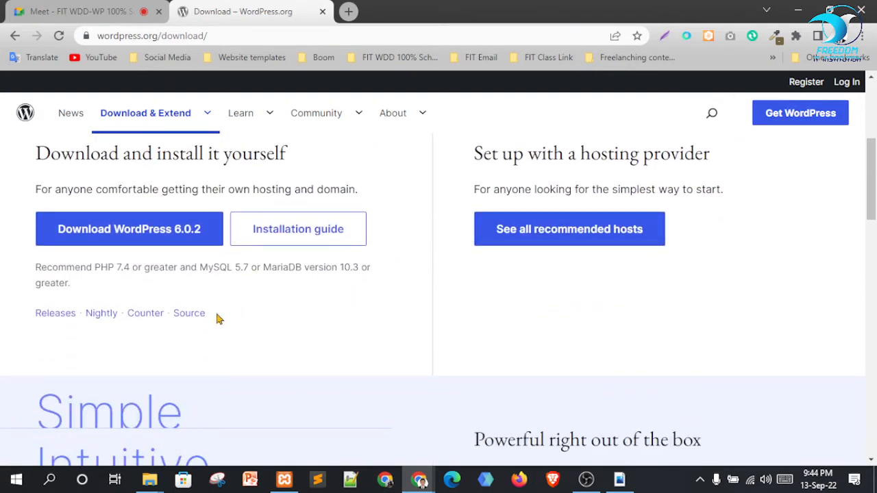
scroll(120, 310, "up", 1)
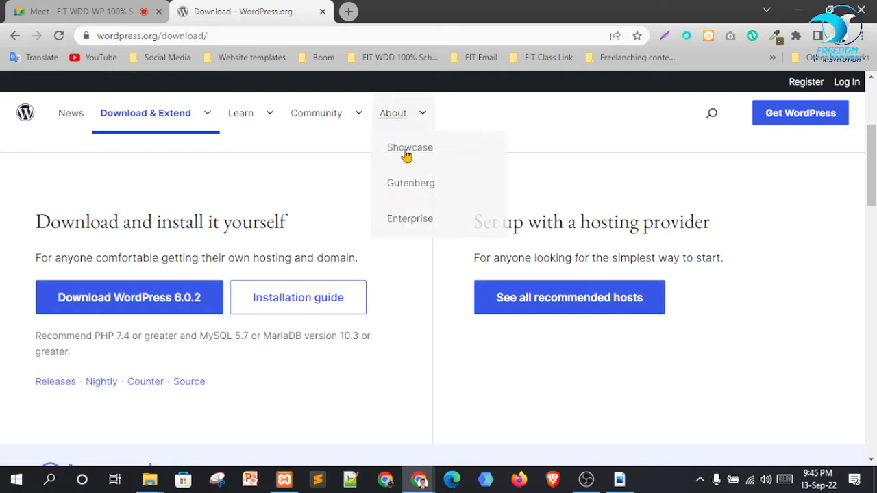
left_click(107, 9)
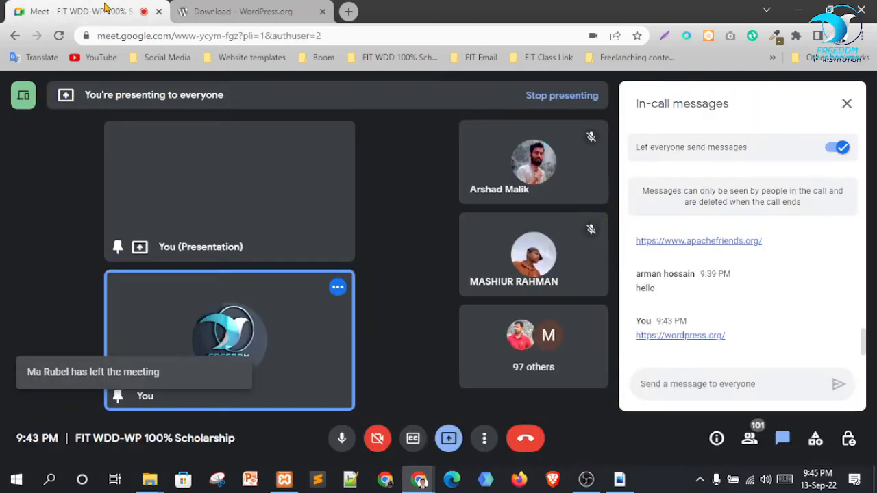
Scroll through the Meet People list, then return to the 'Download – WordPress.org' tab
left_click(750, 439)
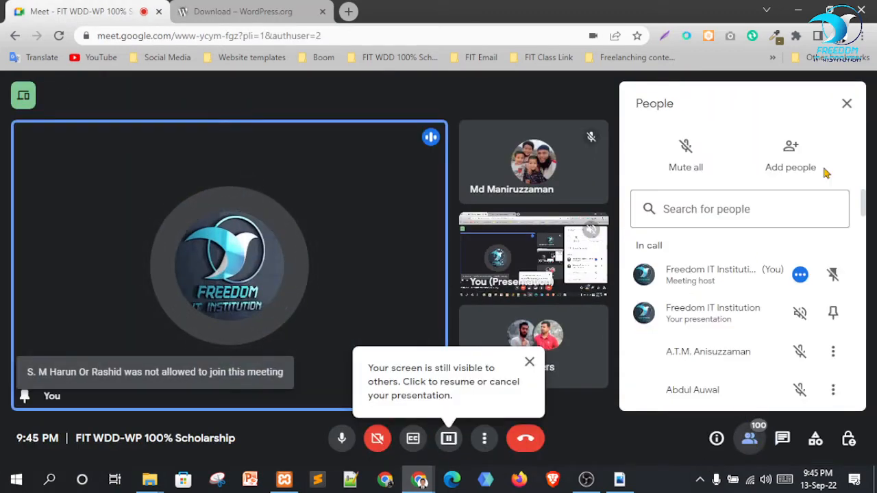
scroll(759, 351, "down", 1)
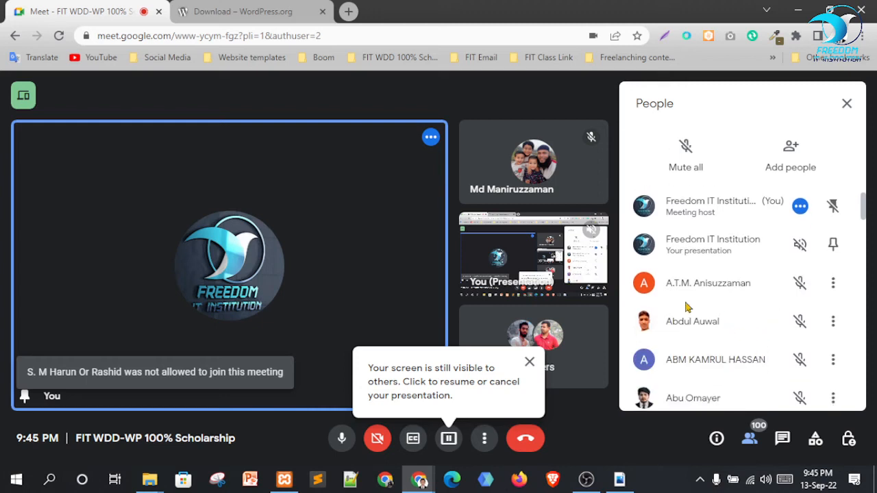
scroll(713, 279, "down", 2)
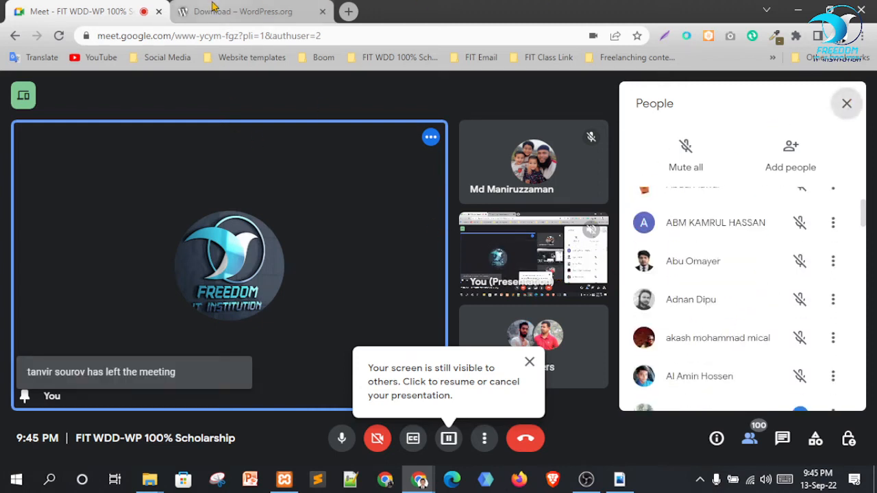
left_click(216, 10)
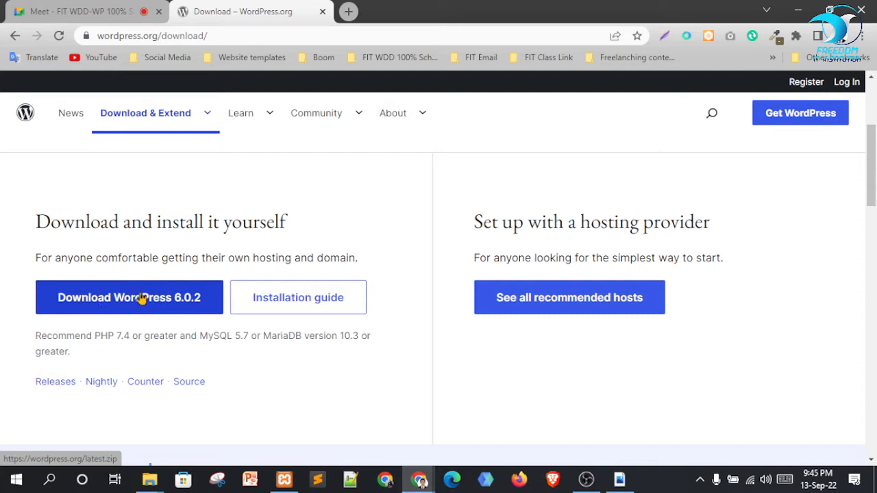
Download the WordPress 6.0.2 zip, close the 'Howdy!' thank-you popup, and return to Meet
left_click(118, 299)
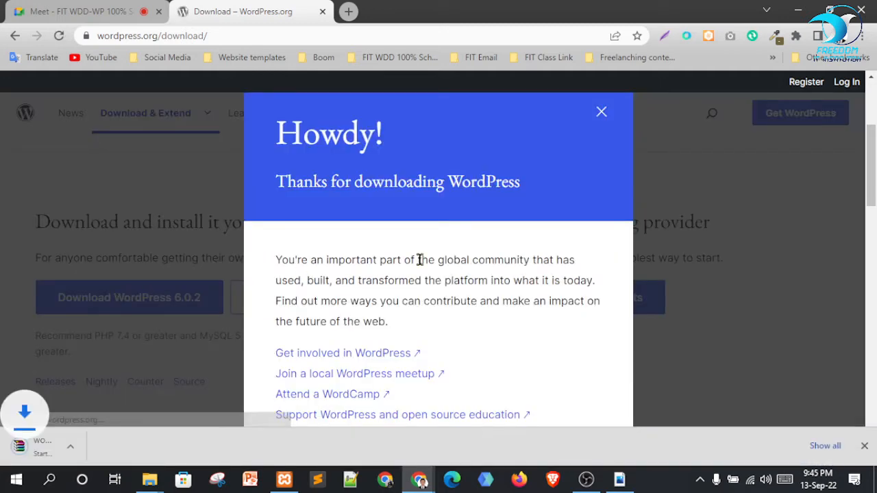
scroll(418, 260, "down", 1)
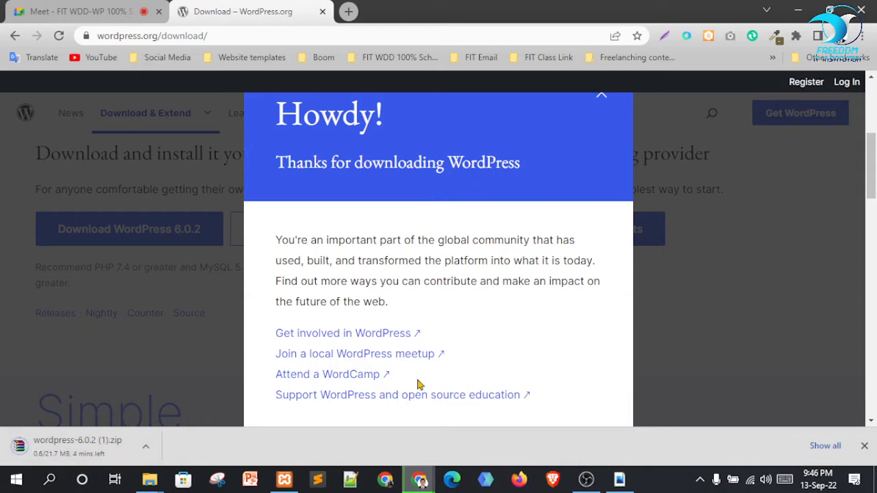
scroll(419, 385, "up", 2)
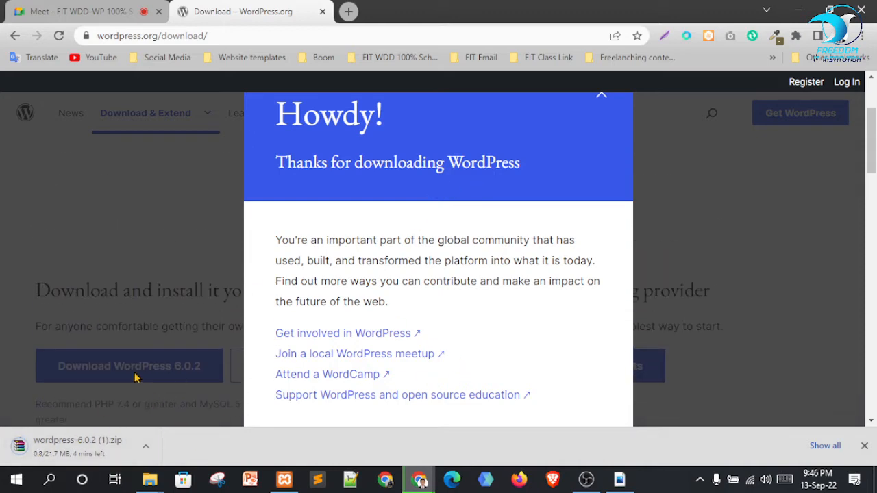
scroll(627, 281, "up", 2)
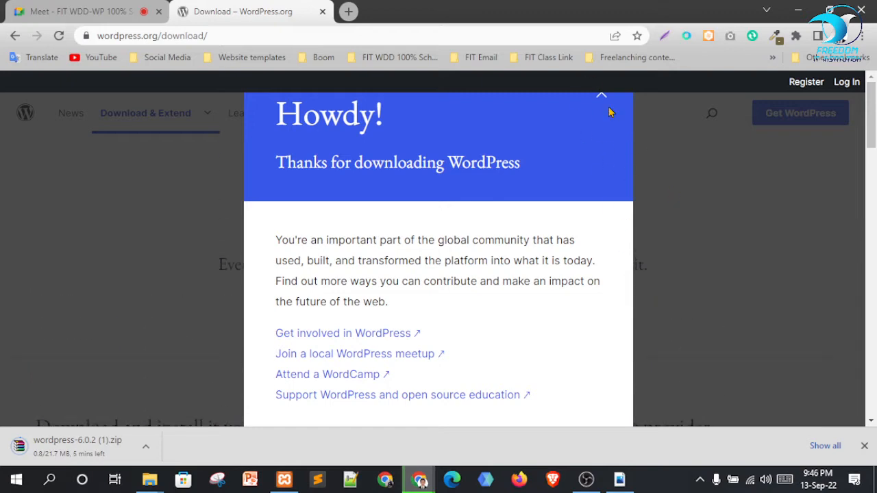
left_click(601, 99)
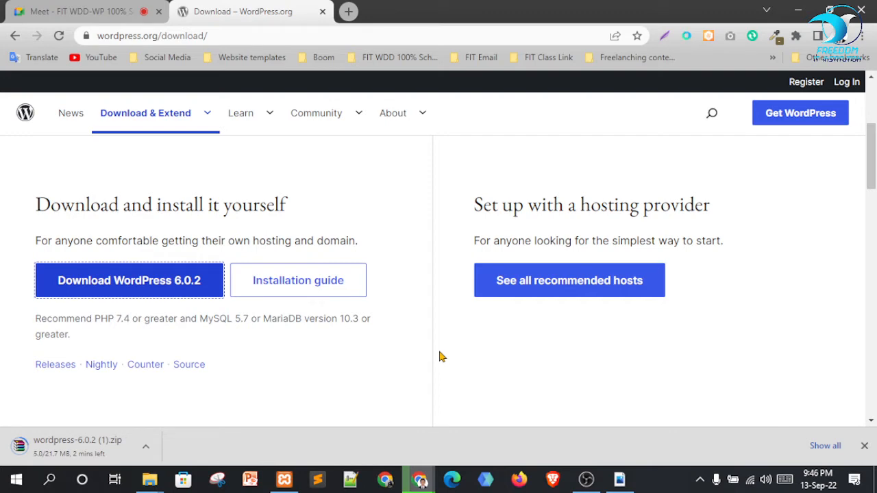
left_click(114, 8)
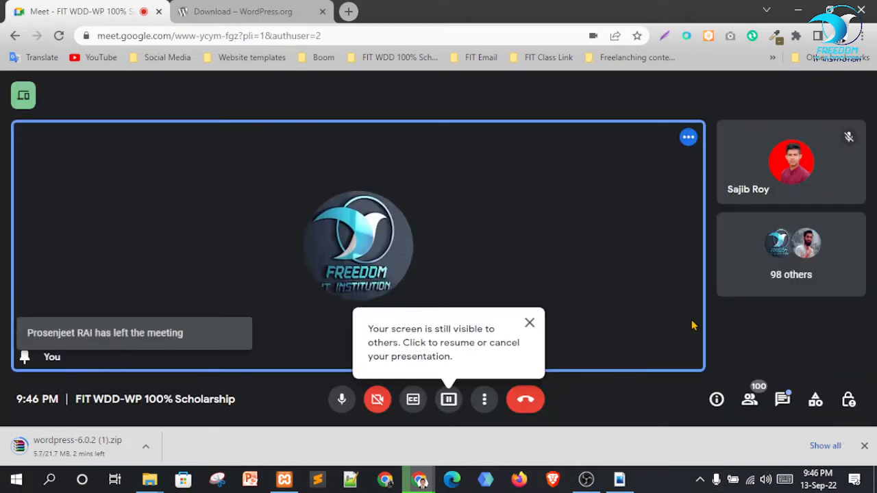
Open and close the People panel, then dismiss the 'Your screen is still visible' reminder
left_click(749, 403)
scroll(754, 287, "up", 3)
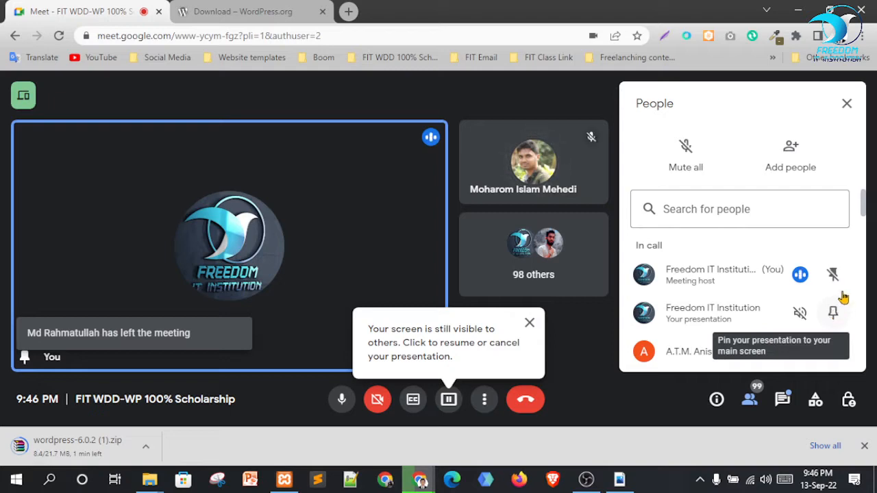
left_click(847, 105)
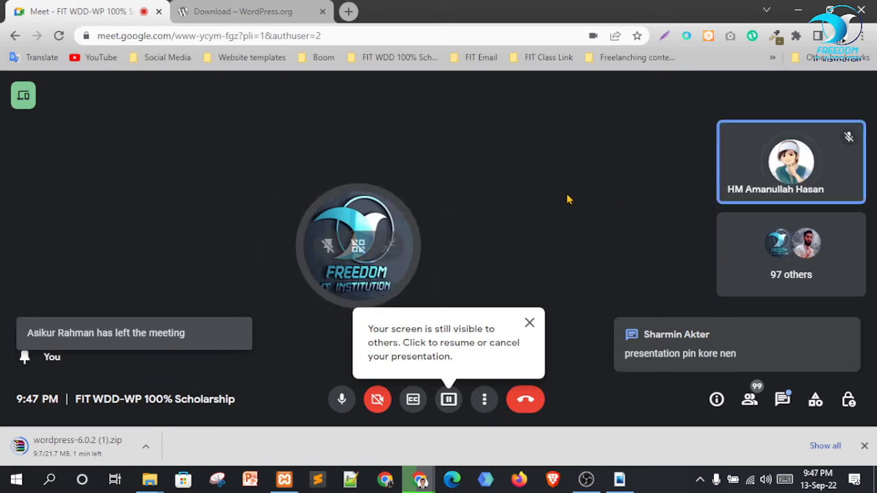
left_click(530, 322)
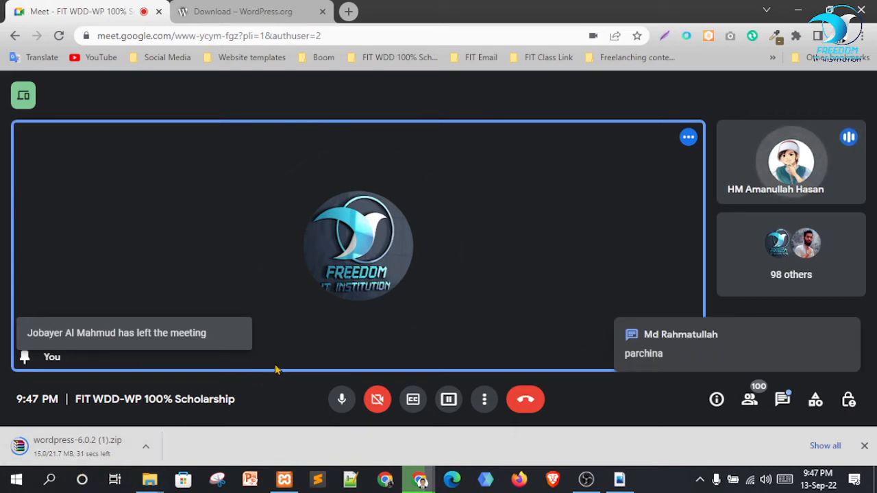
left_click(449, 401)
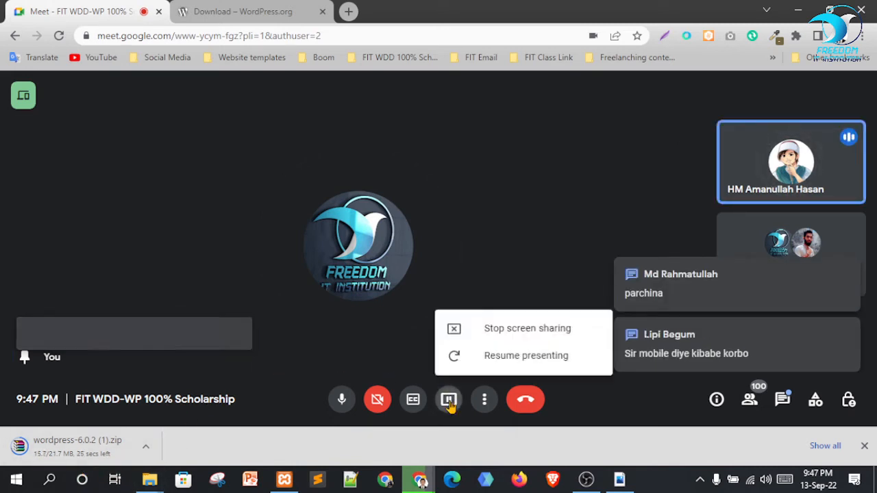
left_click(492, 330)
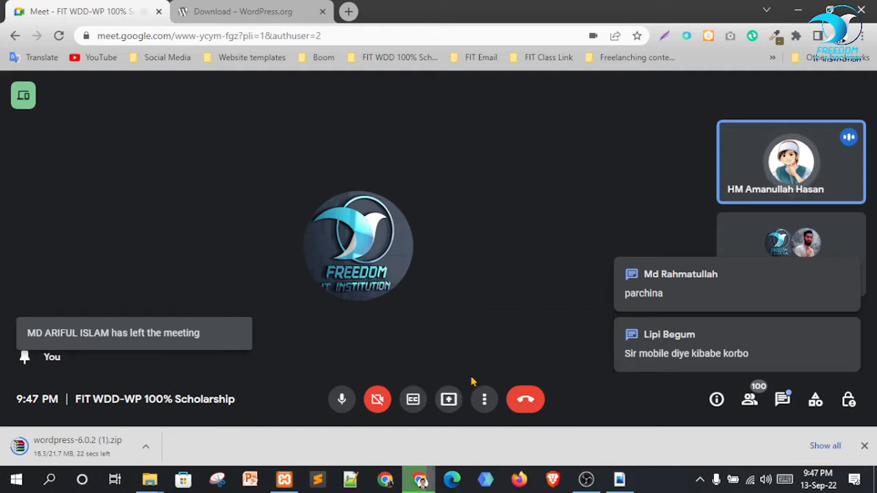
left_click(449, 400)
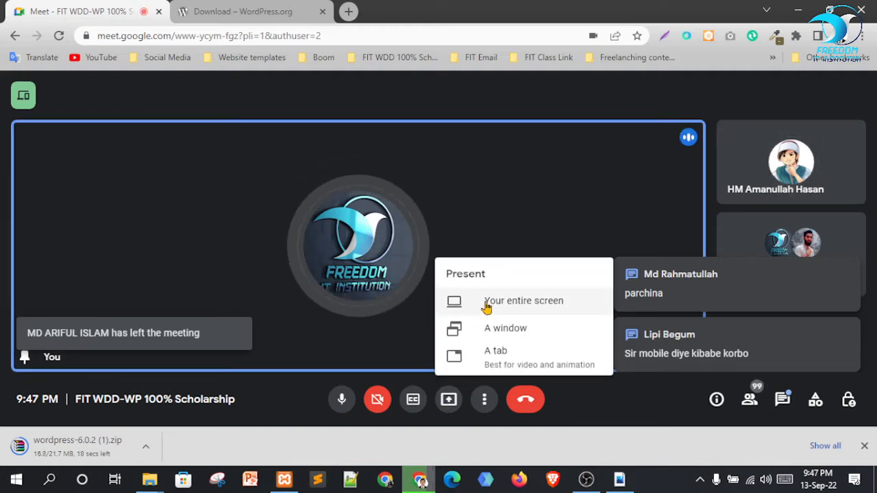
left_click(499, 306)
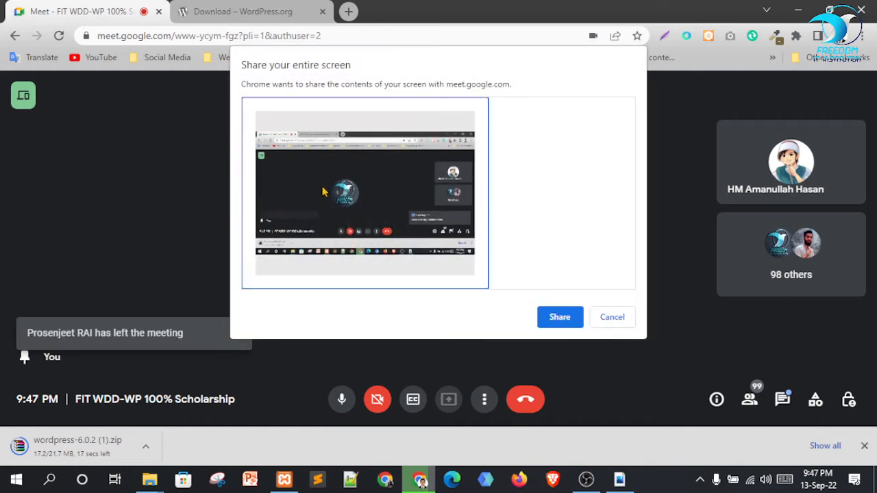
left_click(565, 318)
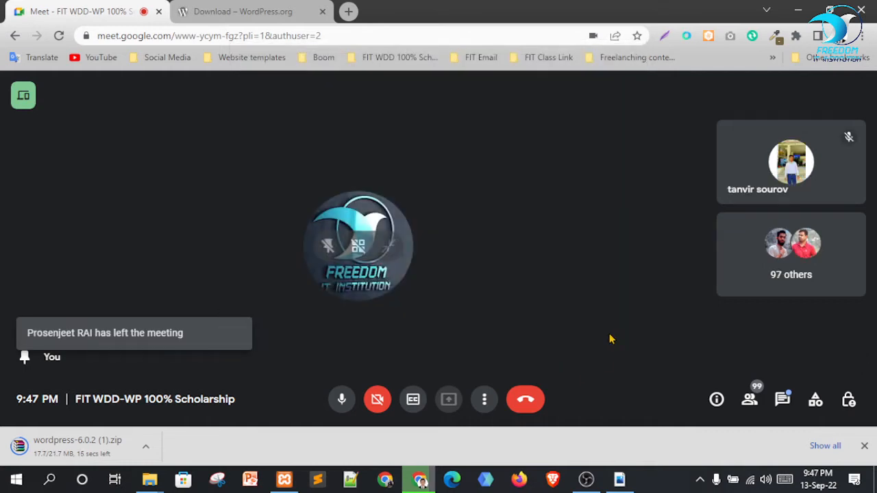
left_click(560, 447)
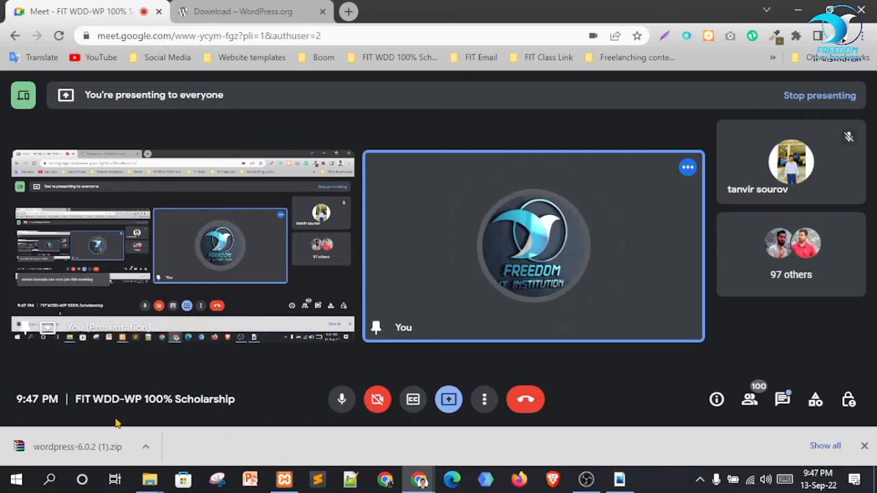
Show wordpress-6.0.2 (1).zip in Downloads and extract it to a wordpress-6.0.2 (1) folder
left_click(147, 445)
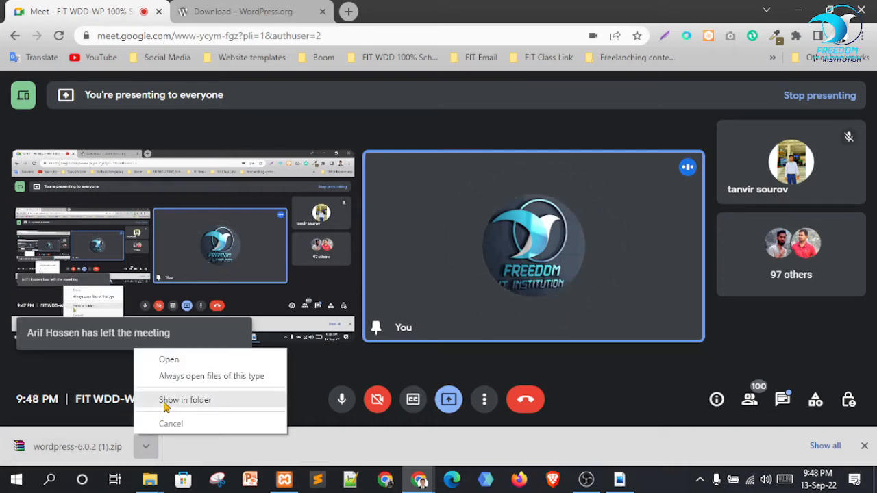
left_click(166, 406)
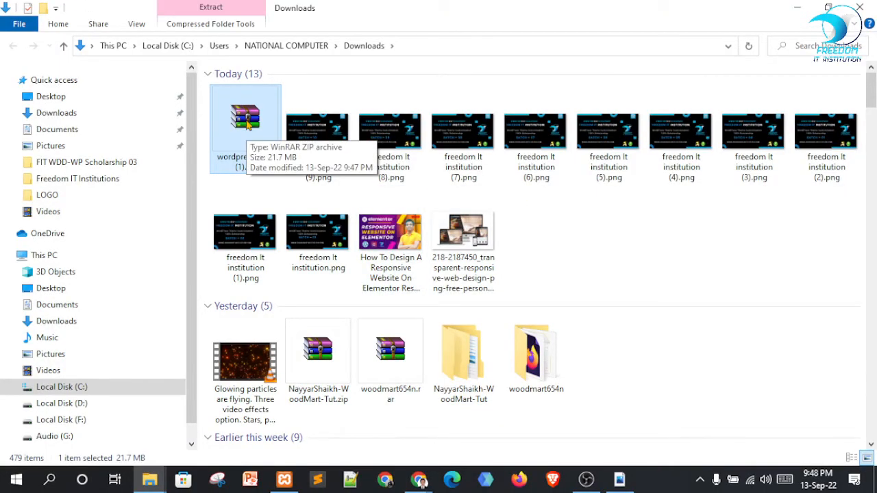
right_click(246, 119)
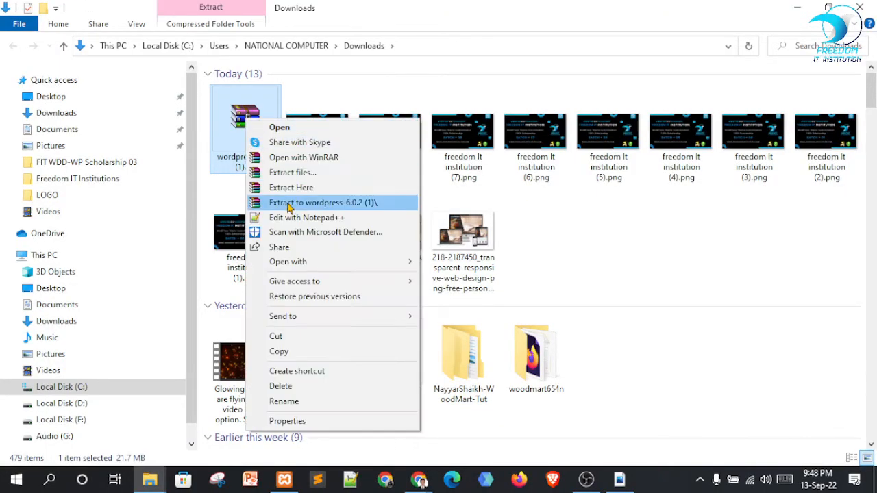
left_click(295, 171)
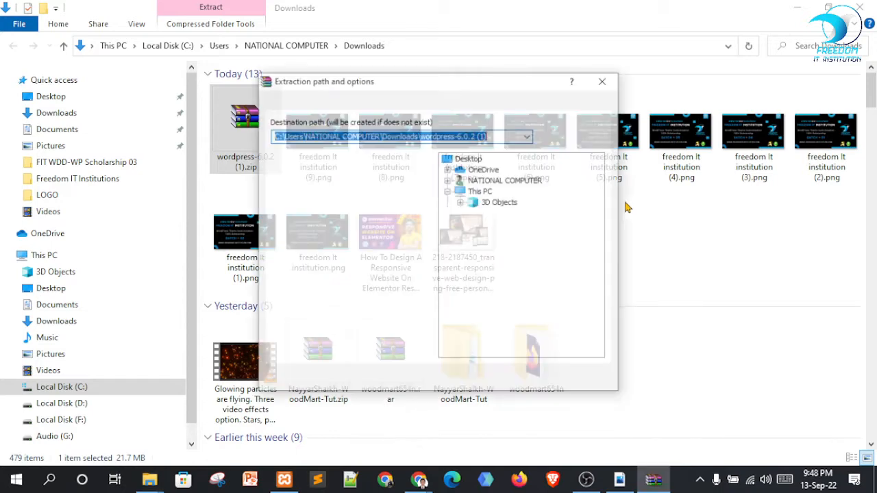
left_click(478, 381)
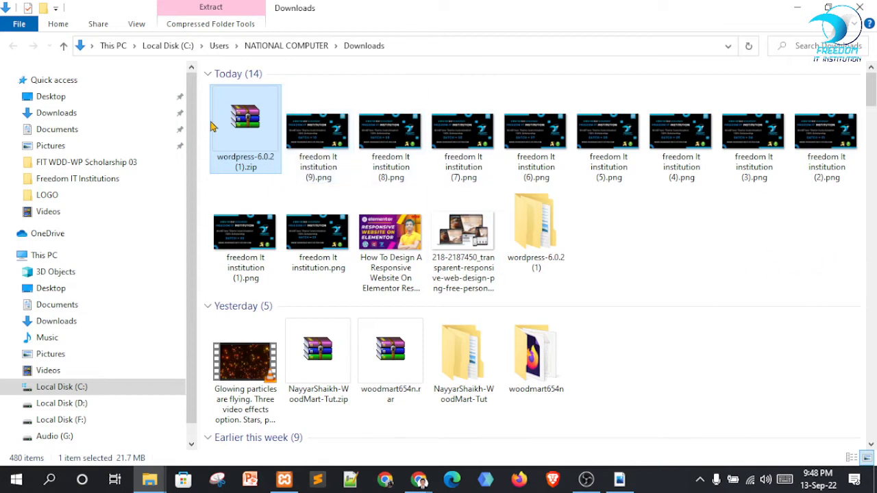
right_click(240, 121)
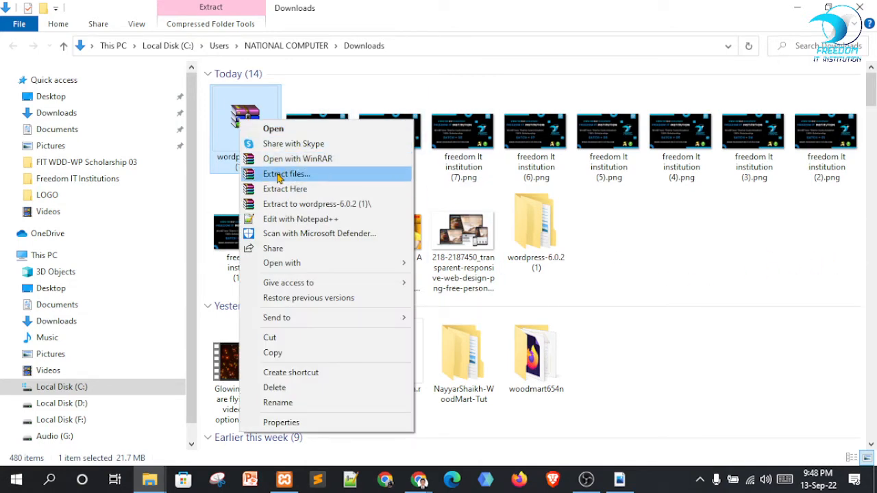
left_click(634, 233)
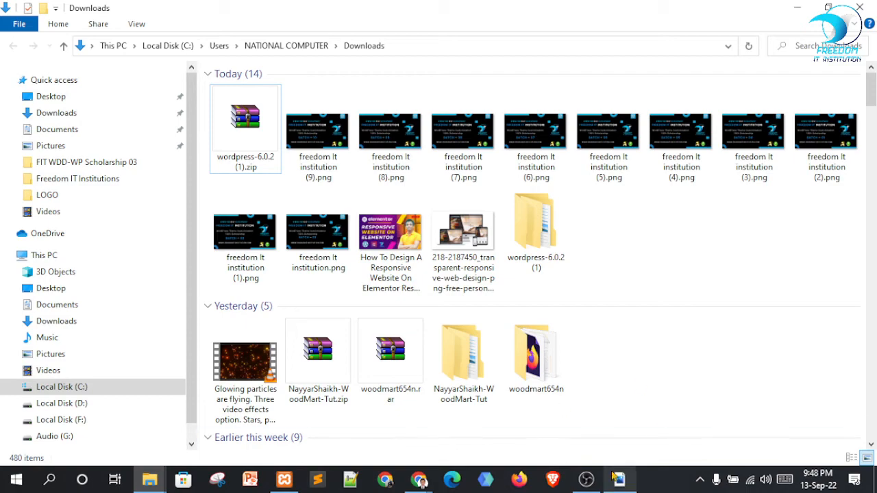
left_click(586, 480)
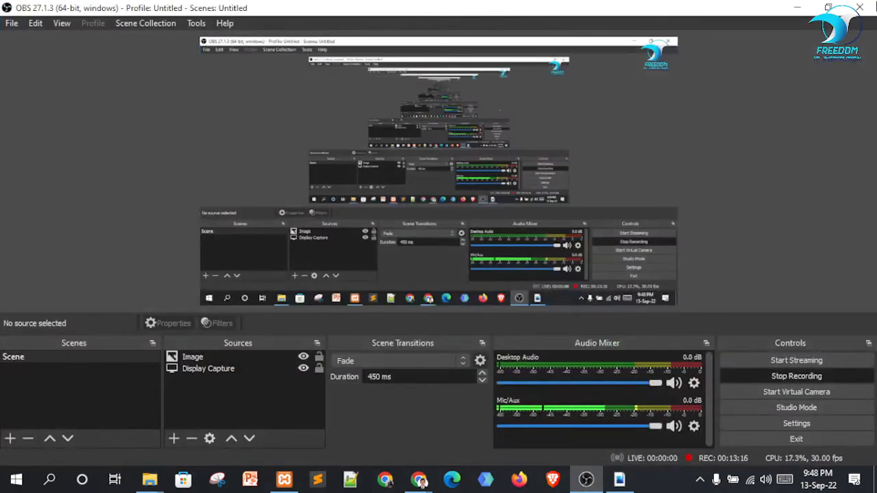
Return to Chrome and close the WordPress download tab
left_click(799, 7)
left_click(421, 485)
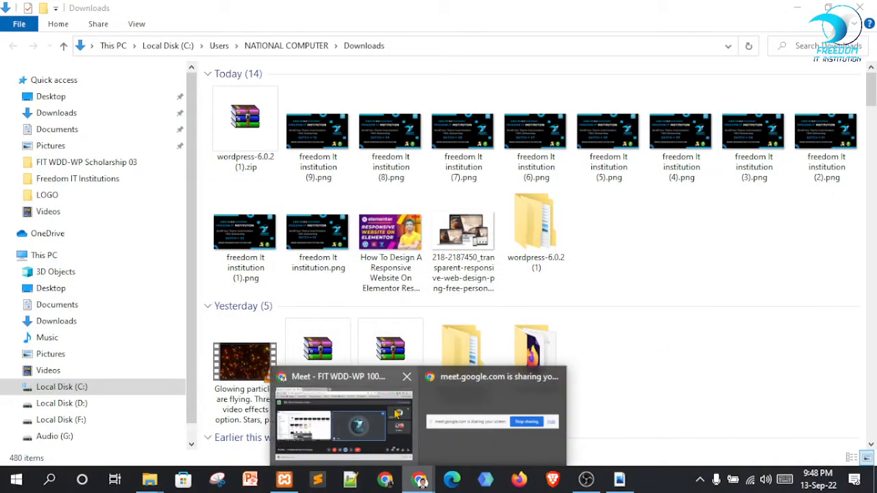
left_click(342, 428)
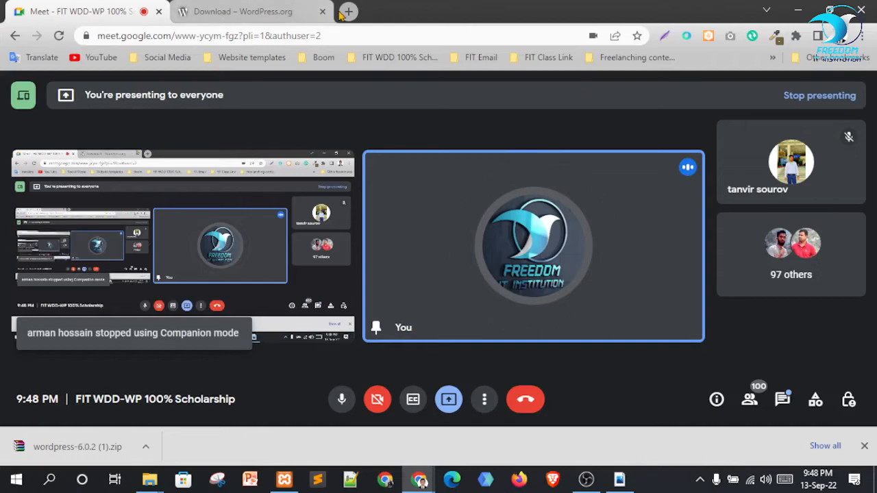
left_click(322, 12)
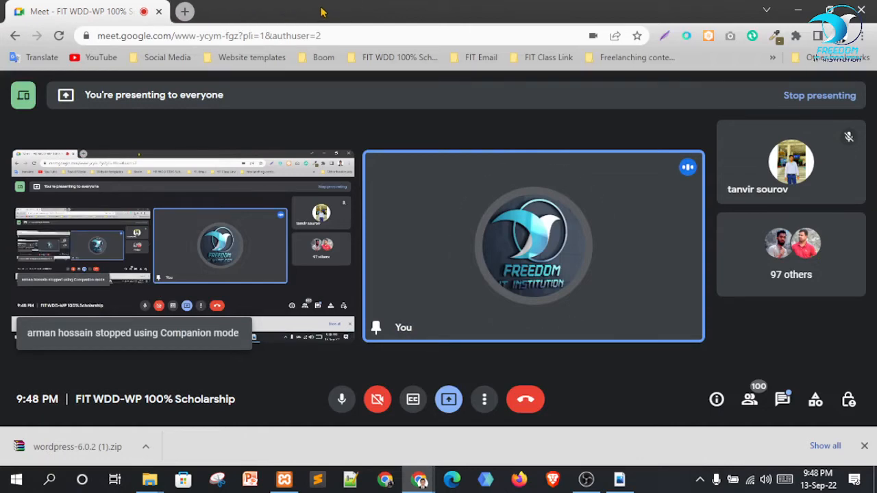
Search the web for winrar in a new tab and open the official win-rar.com site
key("ctrl+t")
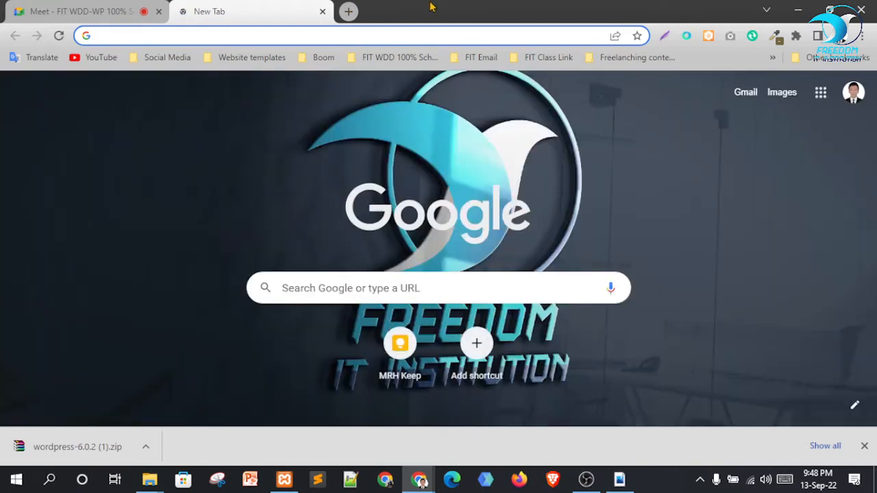
left_click(155, 37)
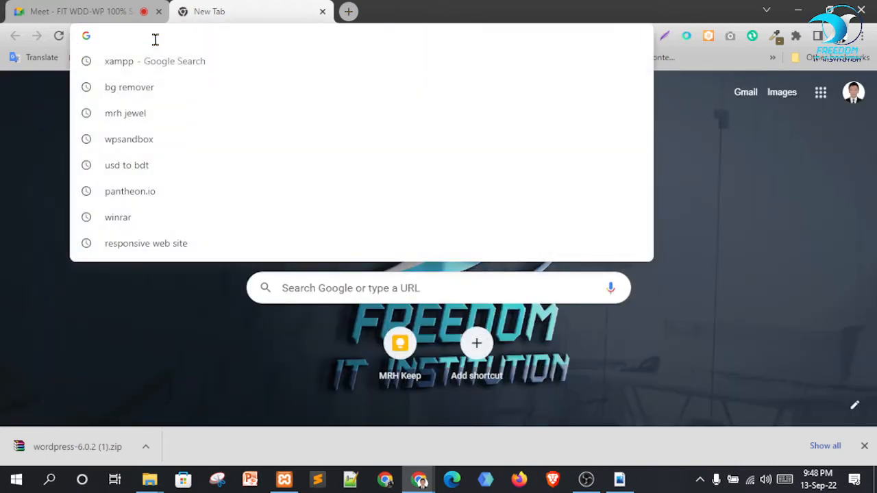
type("winr")
type("a")
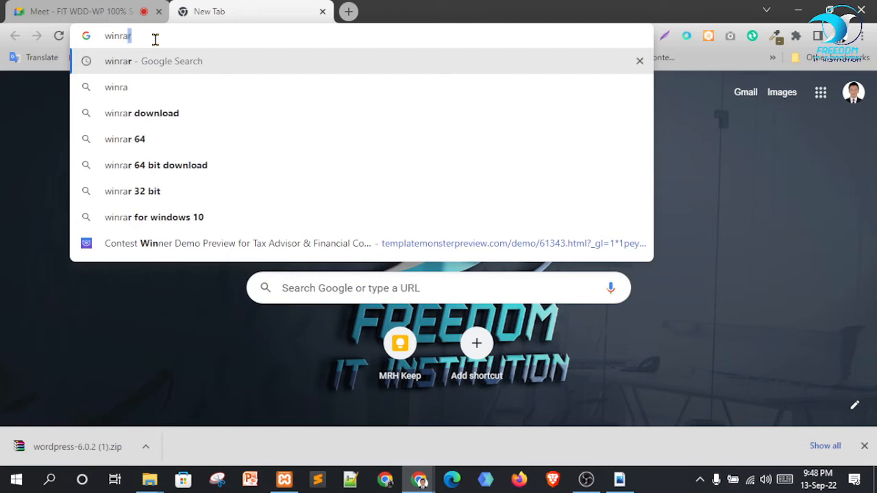
type("rr")
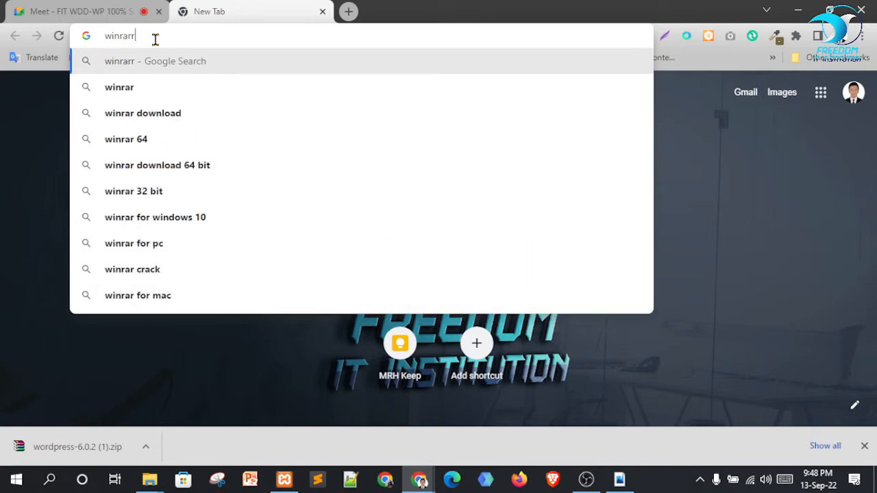
key("Return")
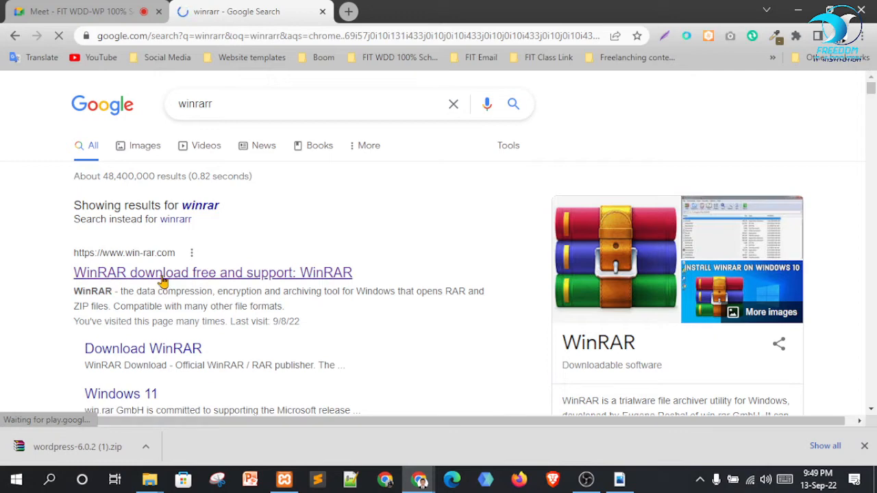
left_click(286, 267)
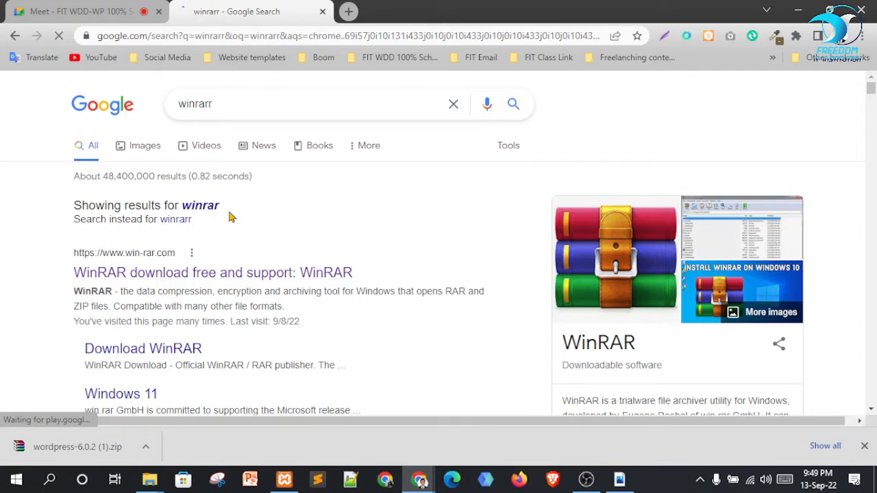
scroll(318, 307, "down", 1)
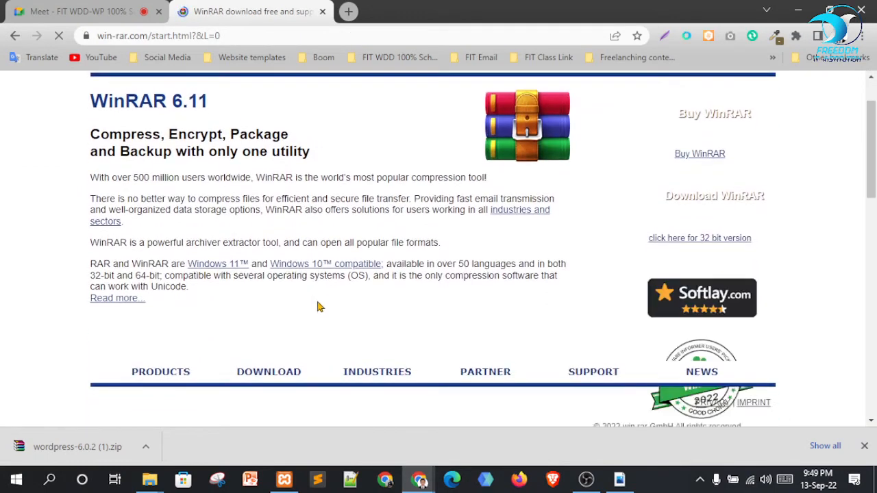
scroll(480, 305, "down", 3)
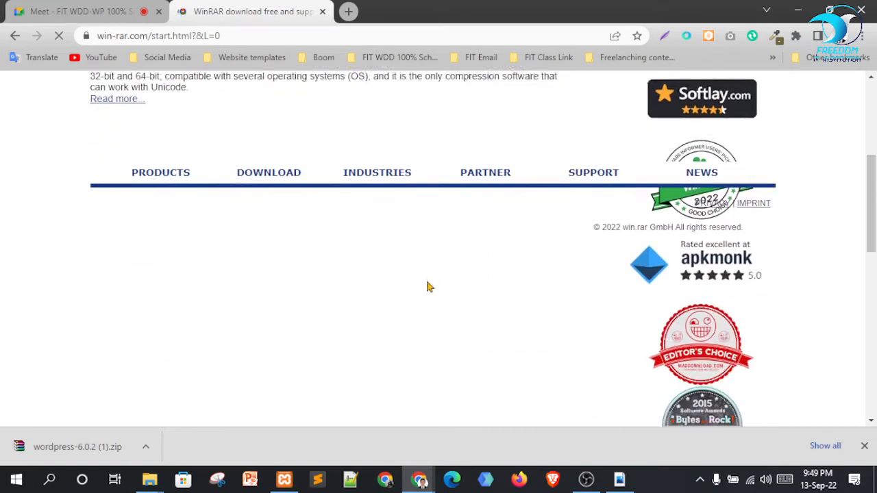
scroll(415, 282, "up", 4)
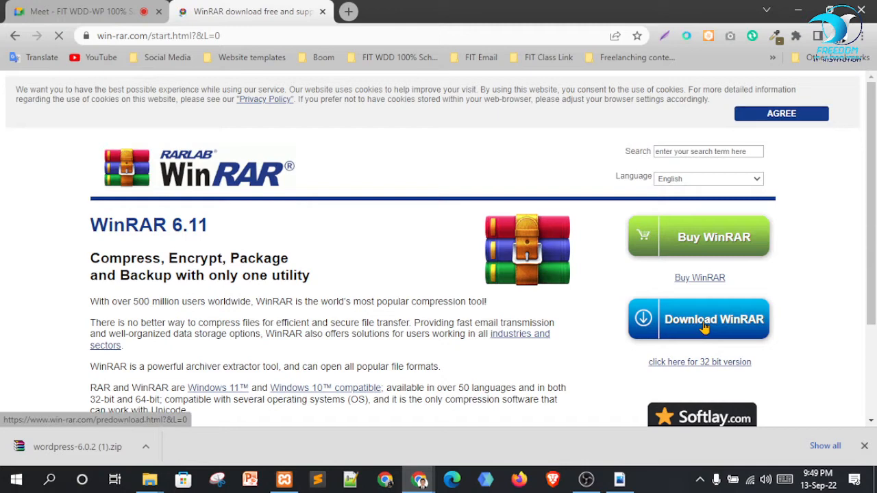
Start the WinRAR installer download, cancel it, and close the WinRAR tab
left_click(744, 309)
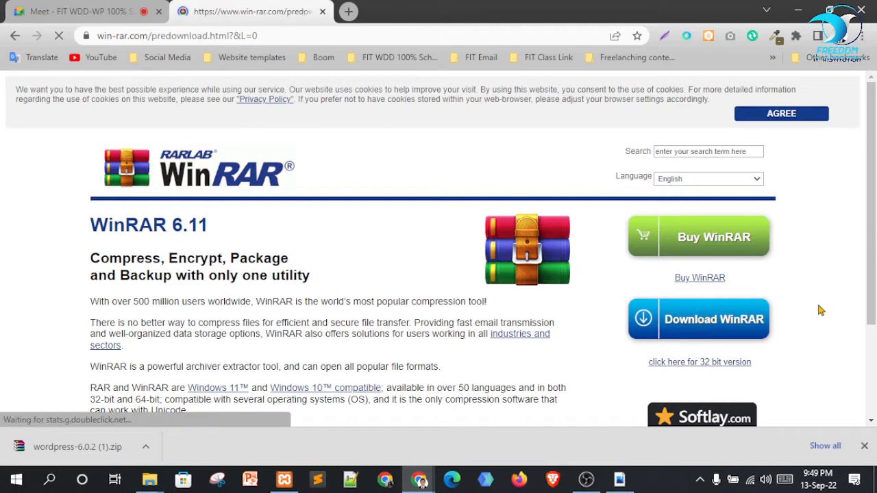
scroll(438, 308, "down", 2)
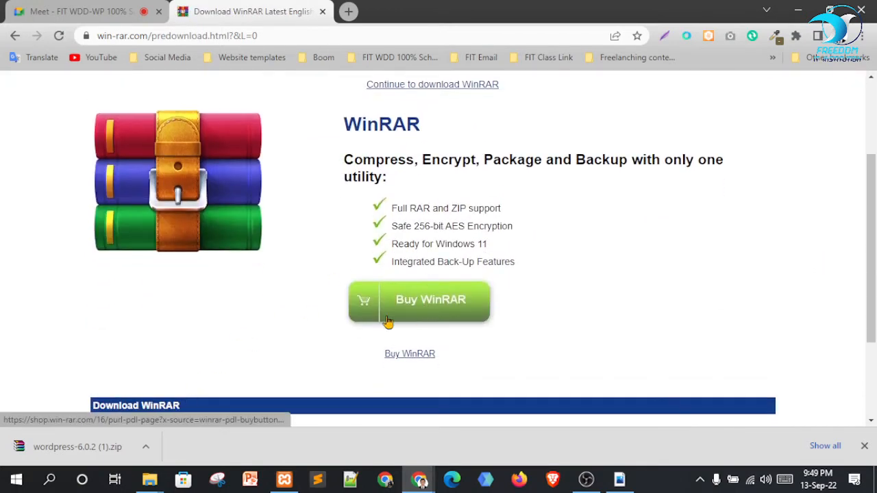
scroll(425, 316, "down", 2)
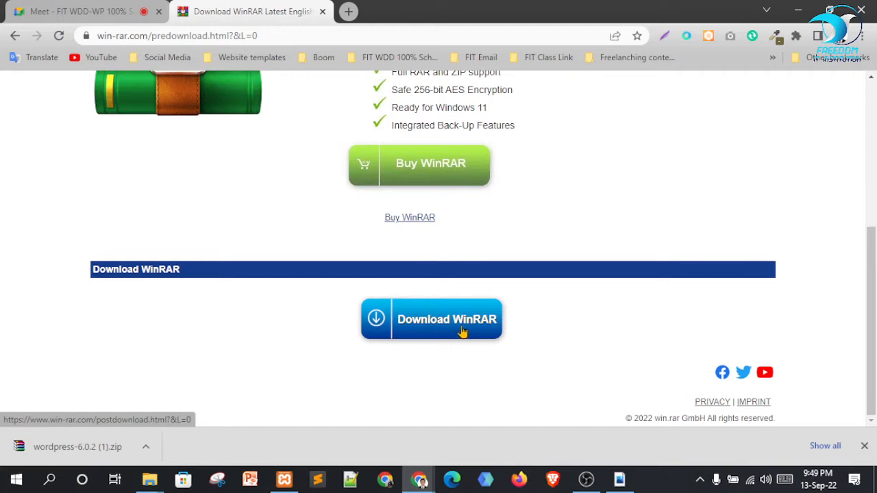
left_click(462, 331)
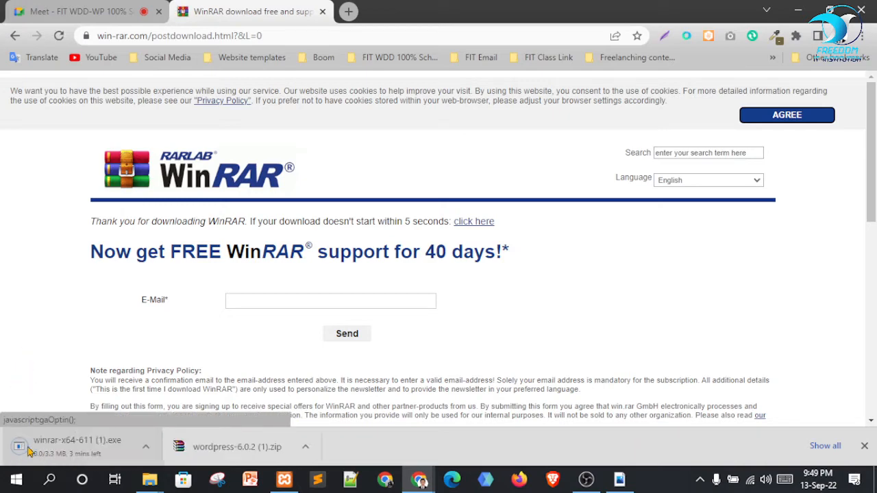
left_click(143, 450)
left_click(157, 426)
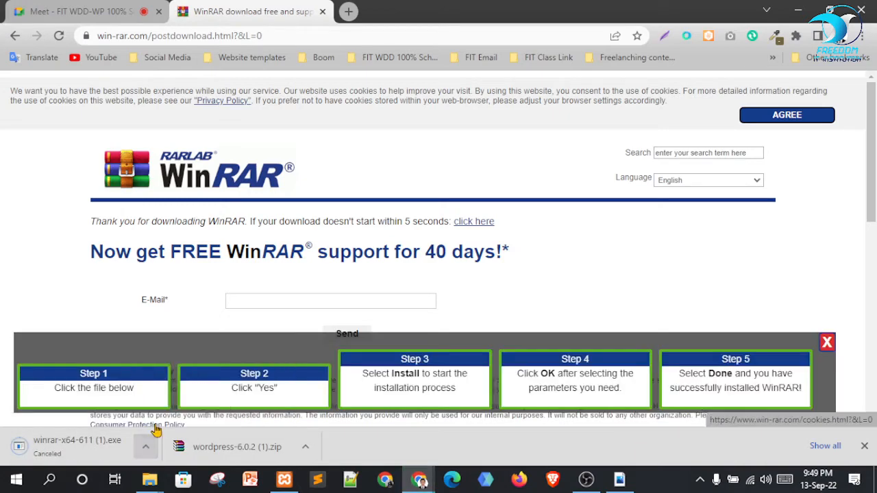
left_click(321, 12)
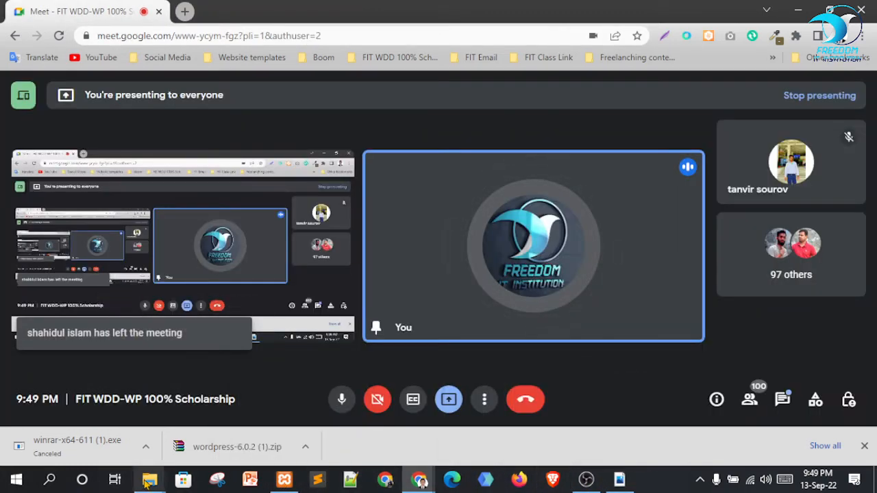
Bring the web Aplication File Explorer window forward, then open Downloads and the wordpress-6.0.2 (1) folder
mouse_move(151, 481)
left_click(381, 438)
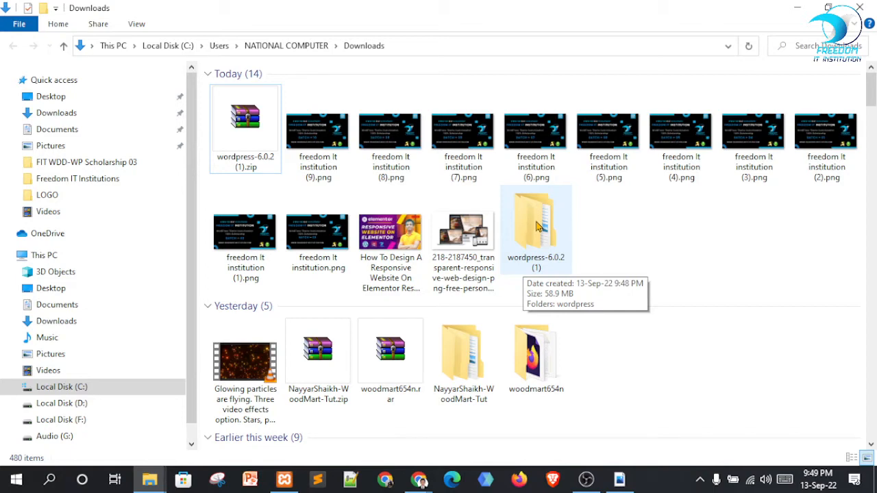
mouse_move(420, 480)
left_click(386, 411)
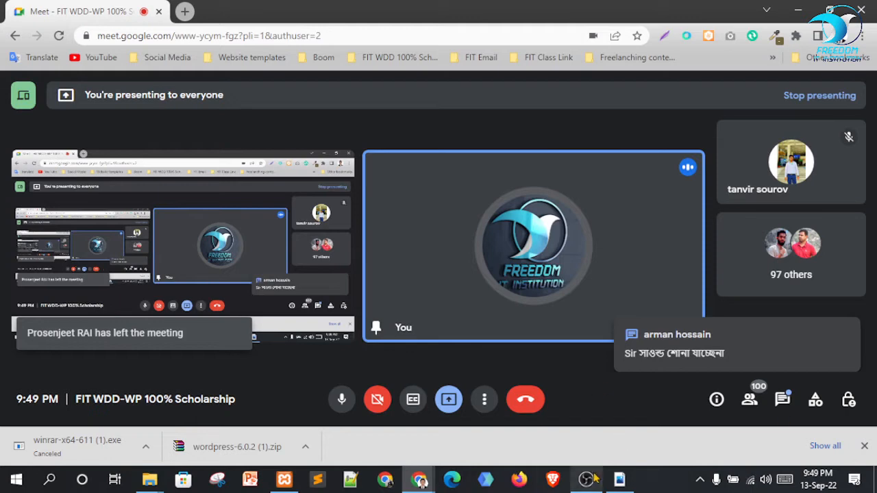
mouse_move(151, 480)
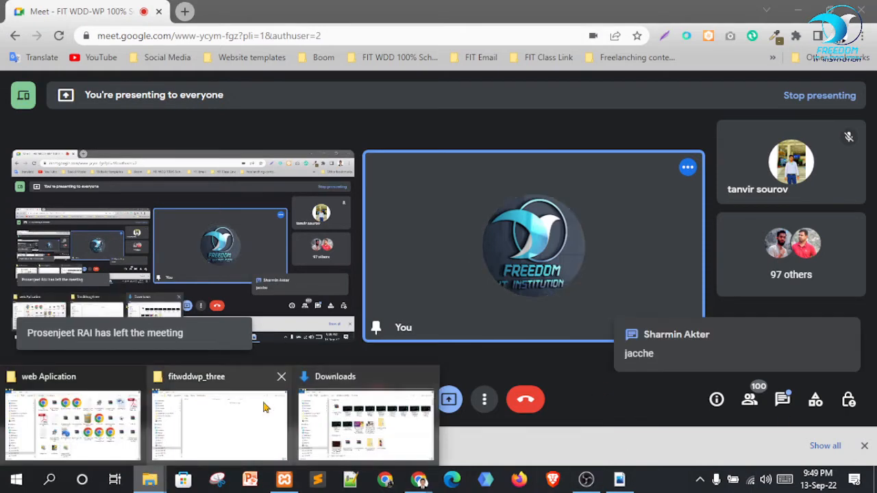
left_click(133, 429)
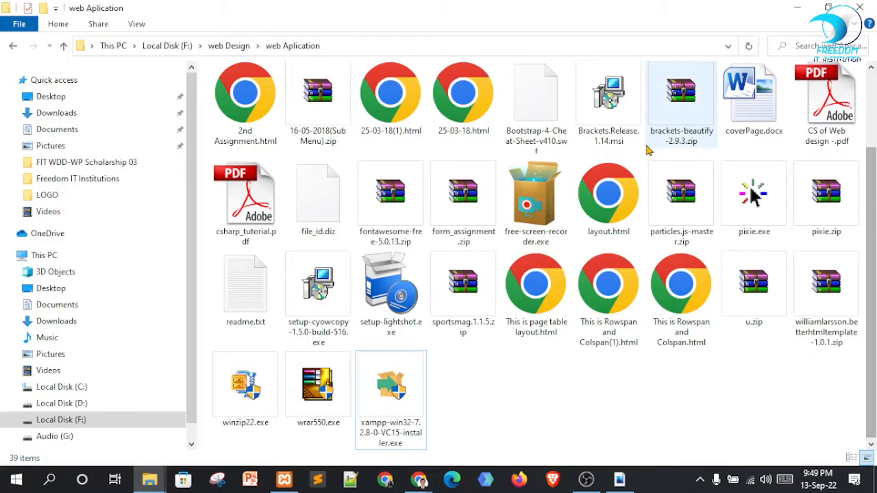
scroll(648, 149, "up", 2)
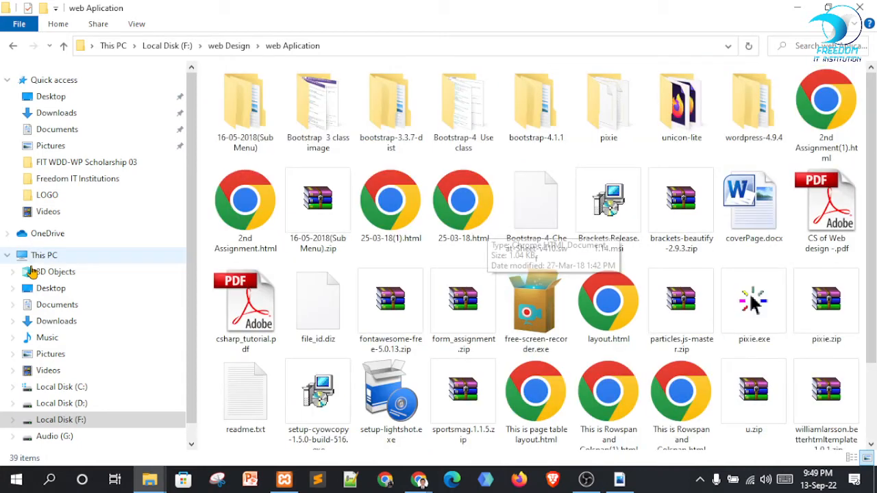
left_click(54, 322)
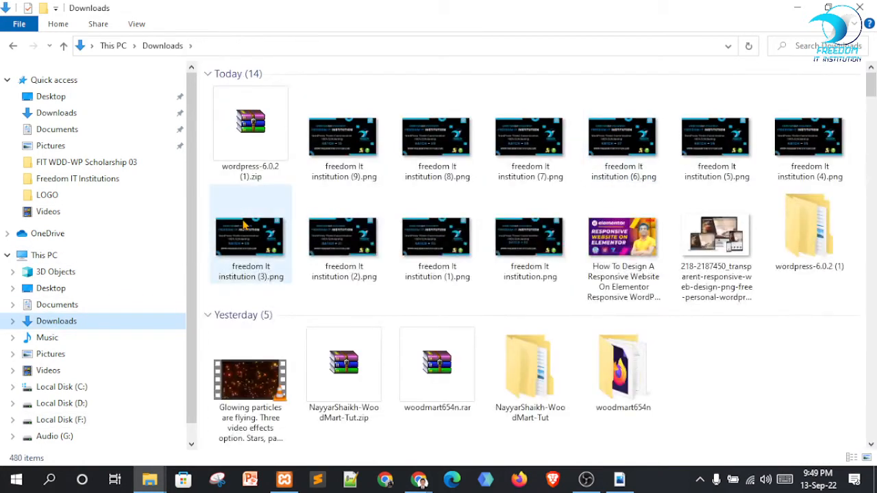
double_click(802, 244)
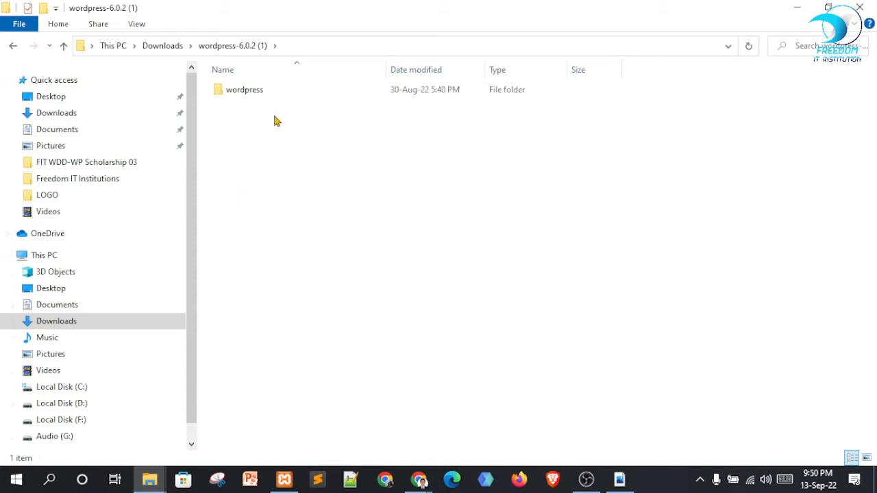
Open the inner wordpress folder and try selecting all of its items
double_click(252, 92)
left_click_drag(308, 394, 230, 75)
right_click(252, 105)
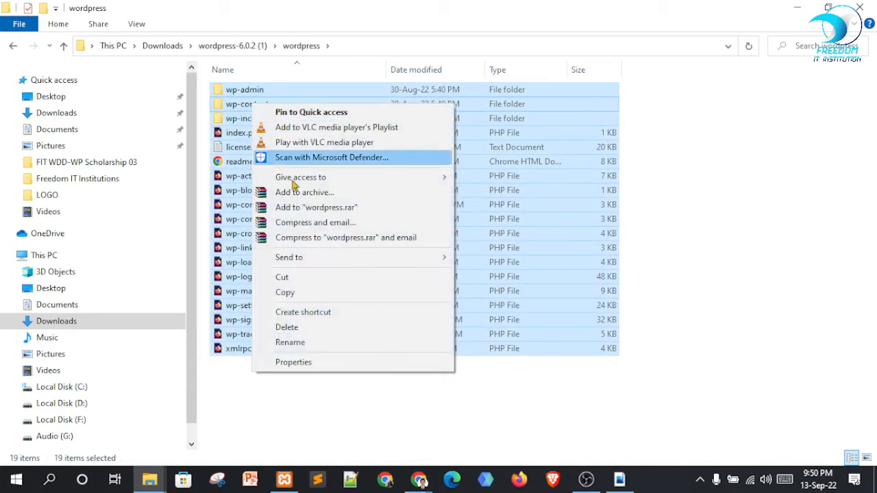
left_click(550, 407)
left_click(411, 263)
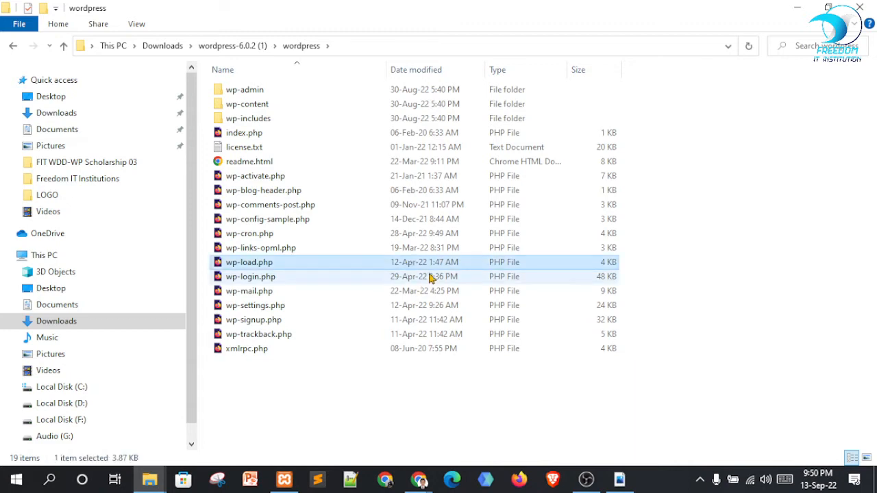
key("ctrl+a")
left_click(405, 405)
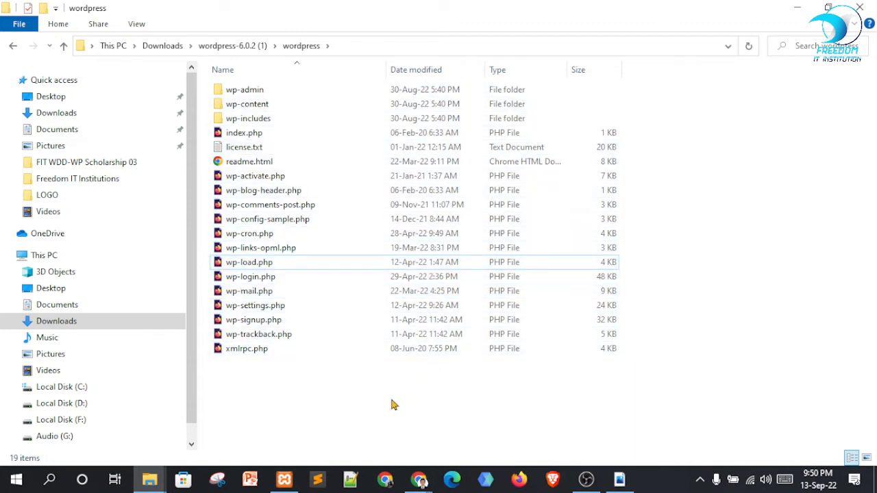
Select and copy all 19 WordPress items, then go to Local Disk (C:)
left_click_drag(391, 402, 281, 74)
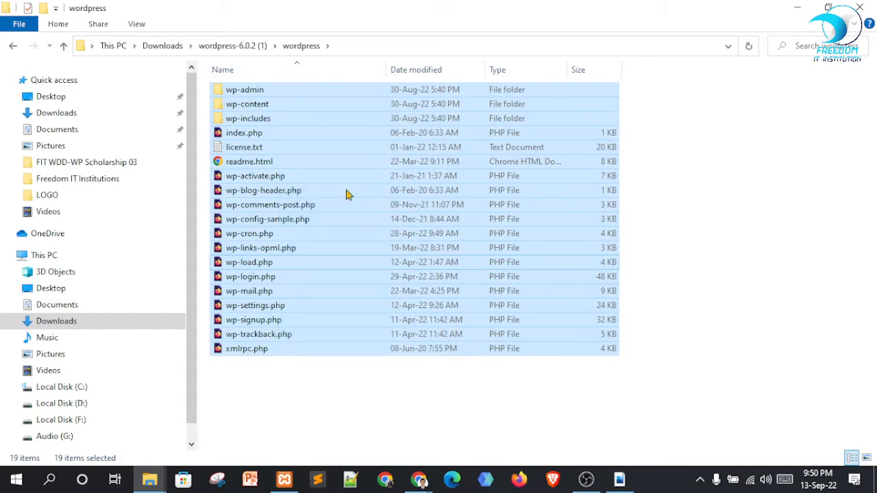
right_click(285, 107)
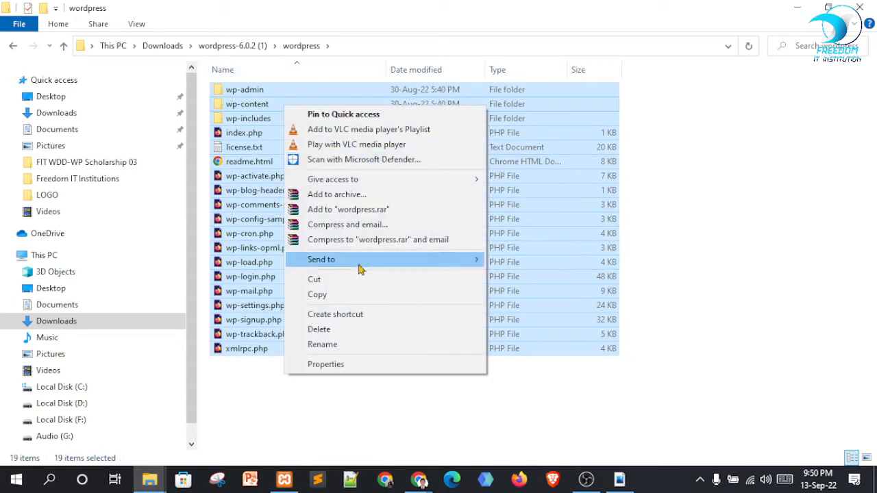
left_click(342, 296)
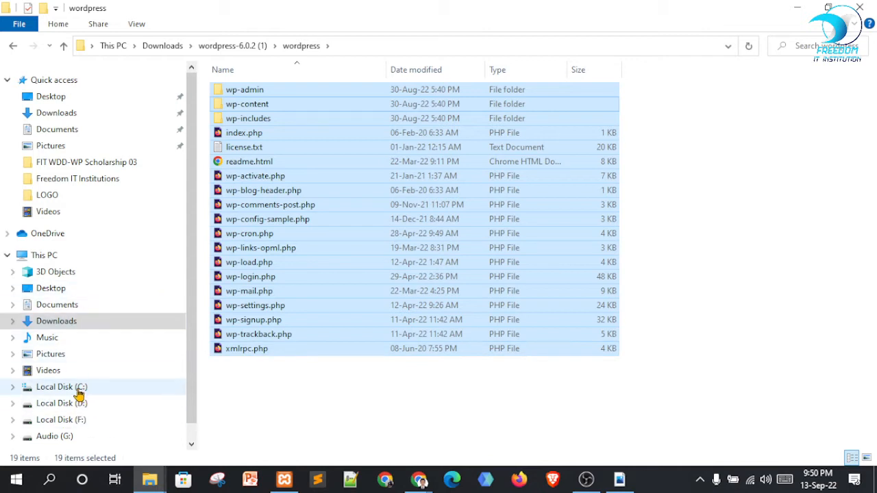
left_click(62, 388)
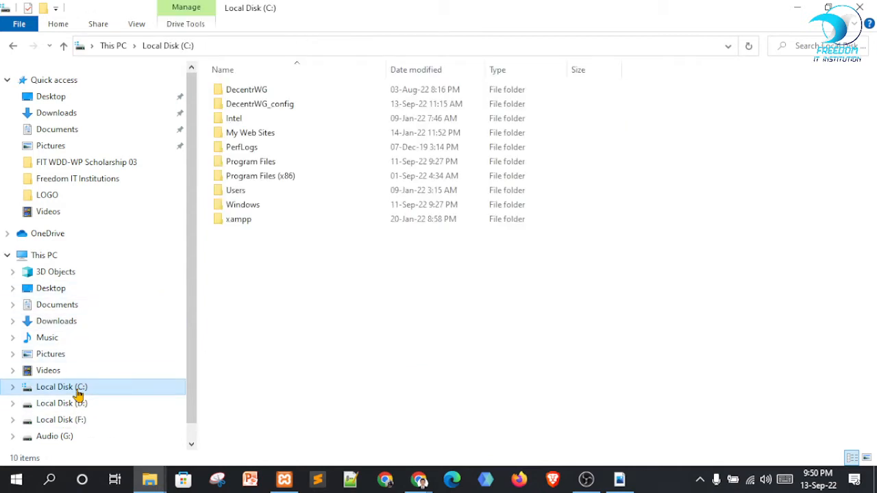
Navigate through xampp and htdocs into the empty fitwddwp_three folder and bring up its context menu
double_click(250, 224)
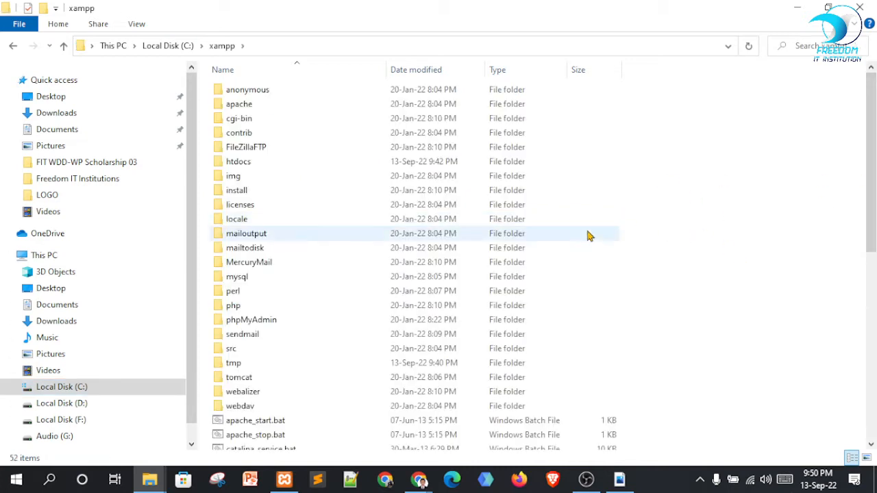
double_click(256, 169)
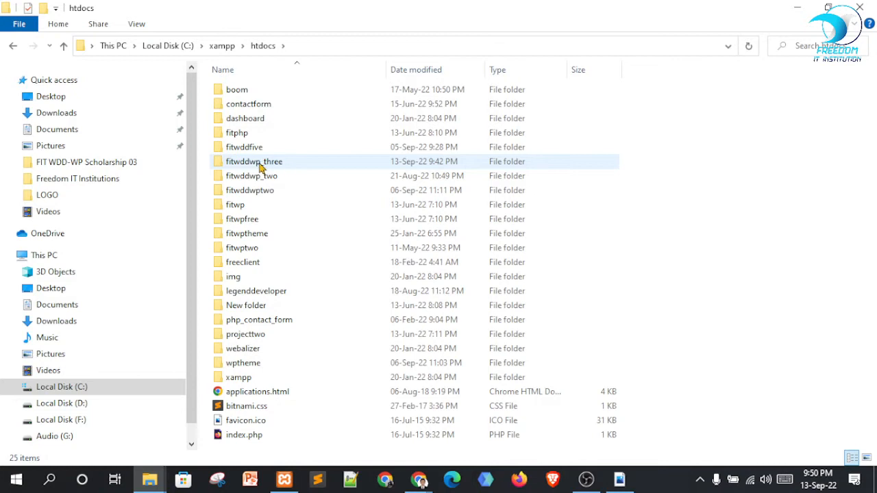
left_click(259, 165)
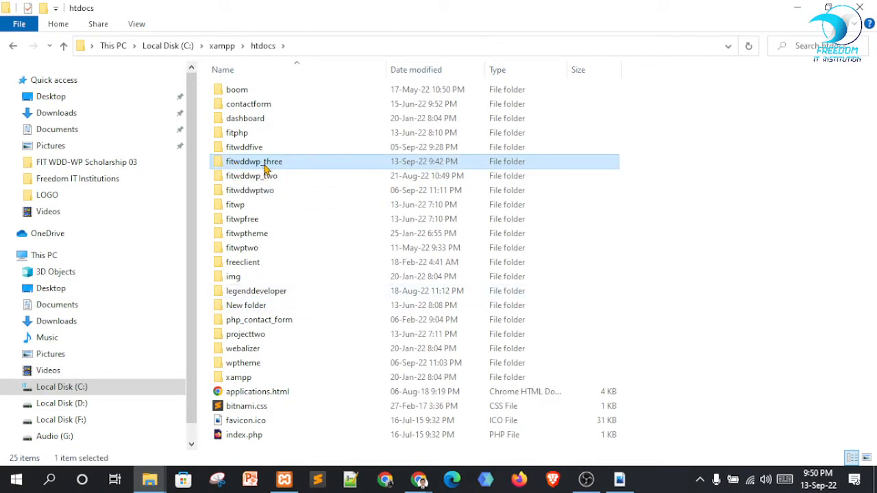
double_click(266, 169)
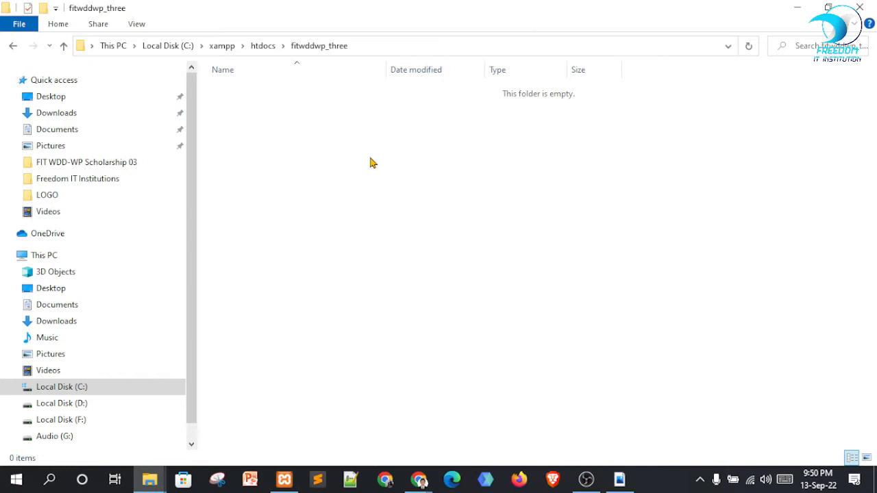
left_click(13, 48)
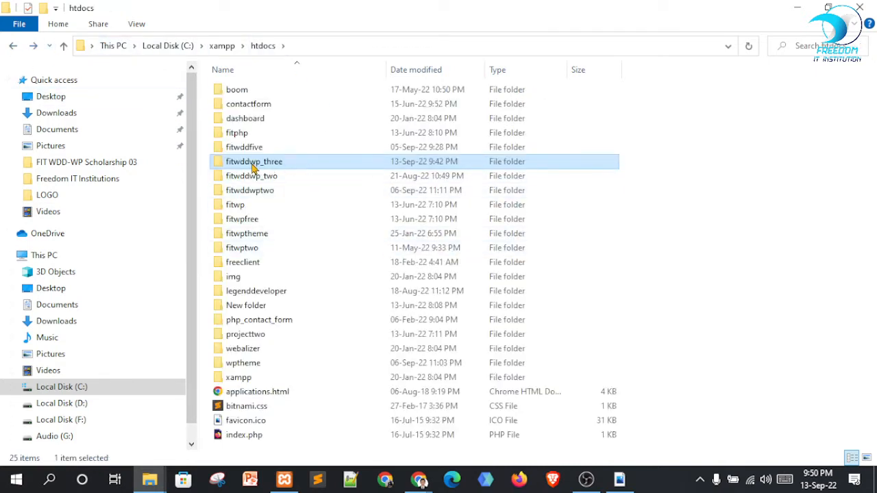
double_click(268, 167)
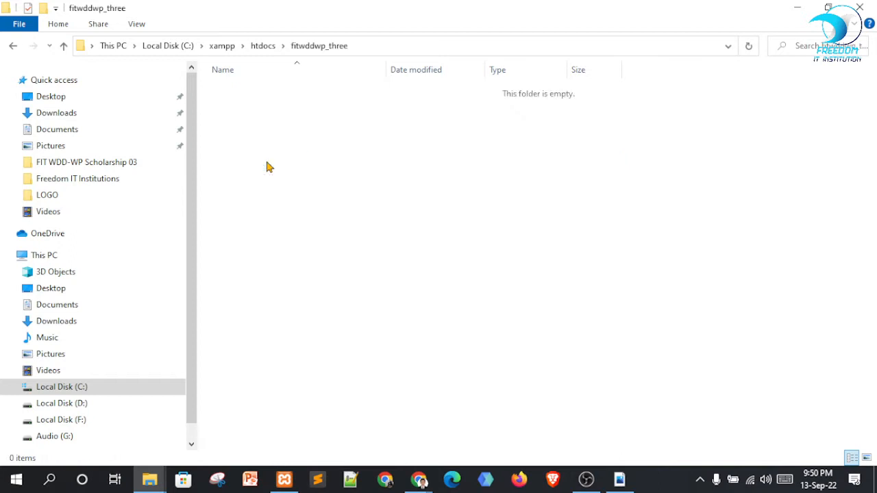
right_click(324, 147)
Paste the 19 copied WordPress items into C:\xampp\htdocs\fitwddwp_three
left_click(373, 243)
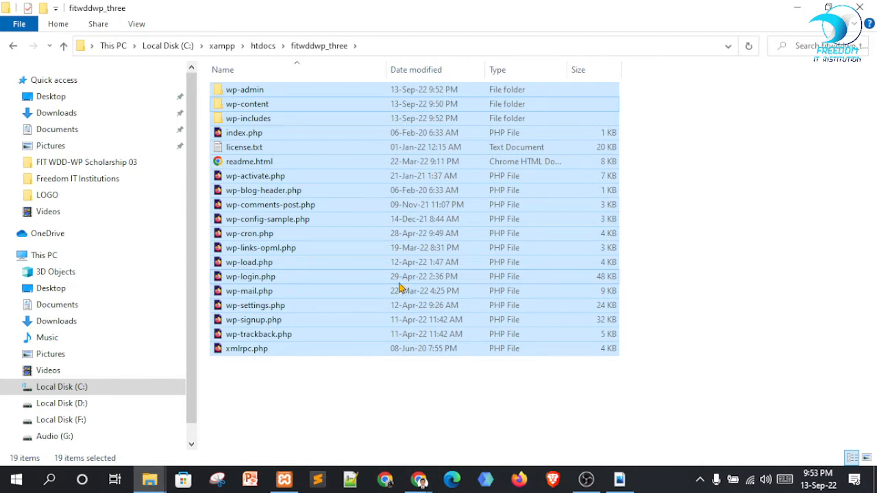
left_click(427, 390)
left_click_drag(287, 409, 225, 67)
left_click(221, 48)
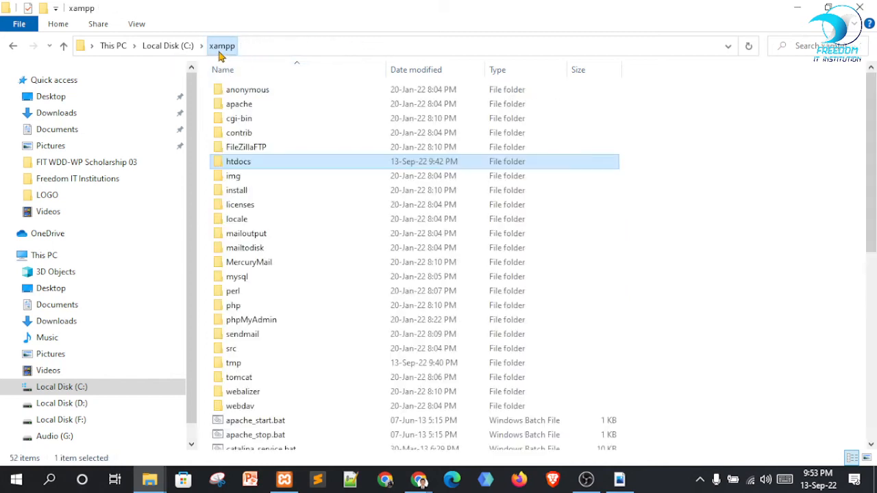
double_click(258, 166)
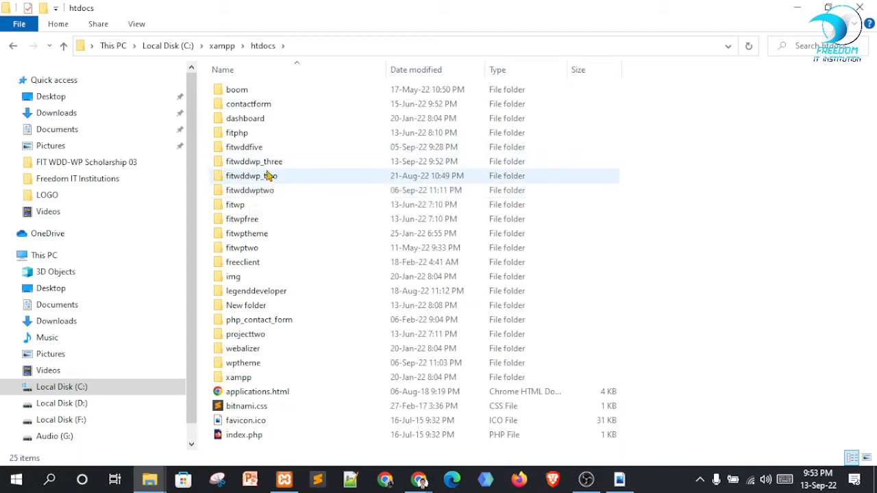
double_click(271, 163)
left_click_drag(305, 348, 220, 78)
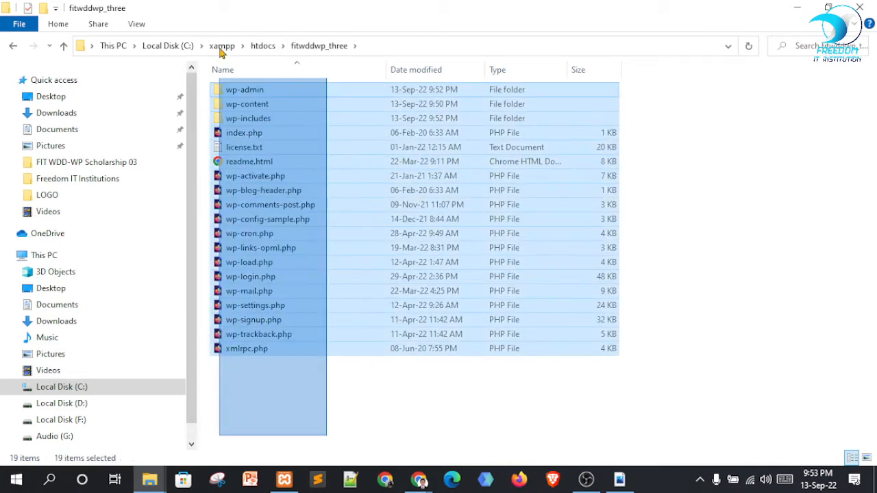
left_click(658, 412)
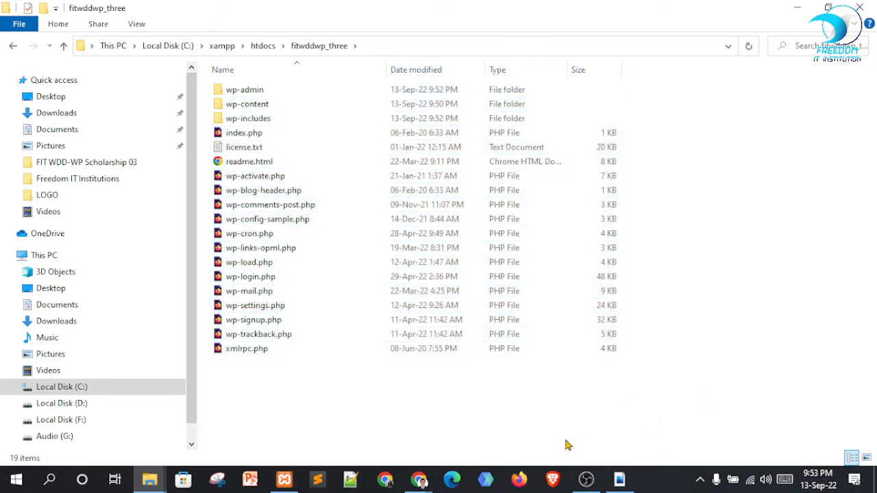
left_click(586, 480)
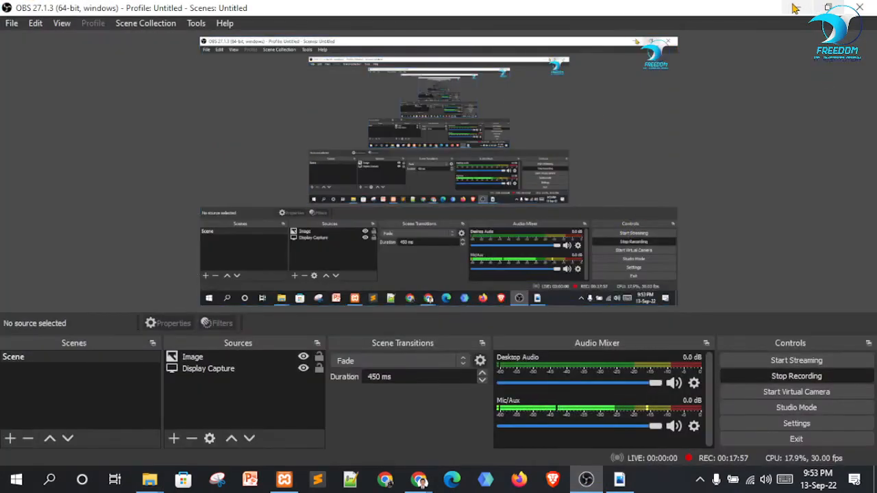
Hide the recorder and return to the Google Meet Chrome window, dismissing the downloads bar
left_click(798, 7)
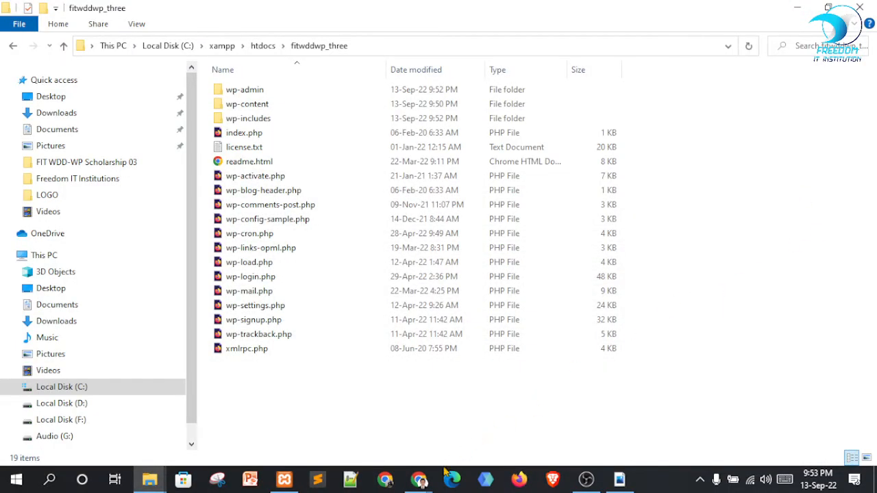
left_click(419, 480)
left_click(410, 432)
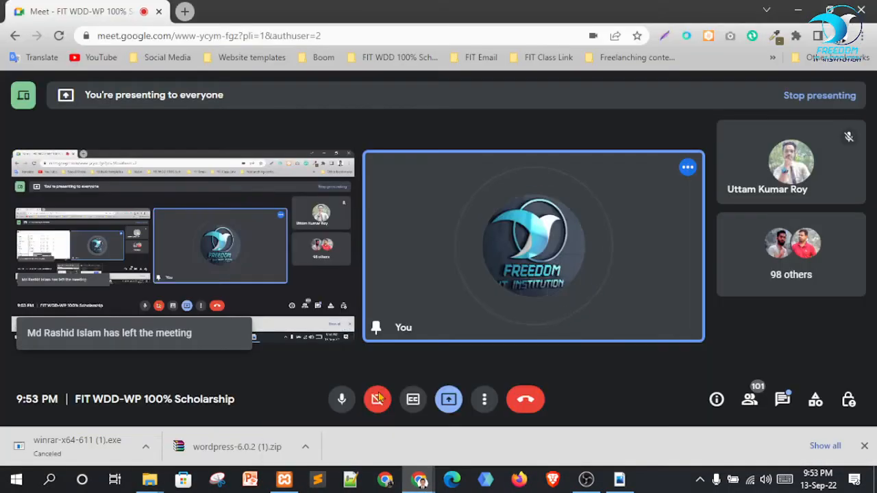
left_click(864, 446)
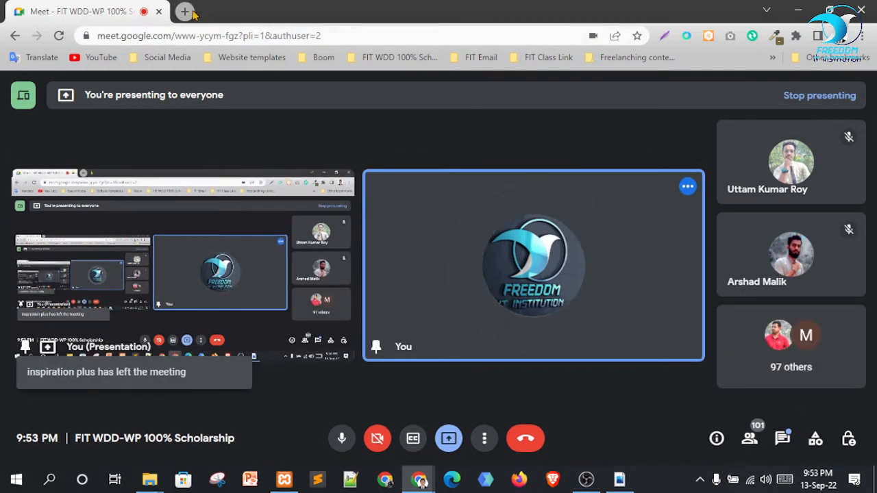
Confirm Apache and MySQL are running in XAMPP, minimize it, and open a new Chrome tab
left_click(283, 479)
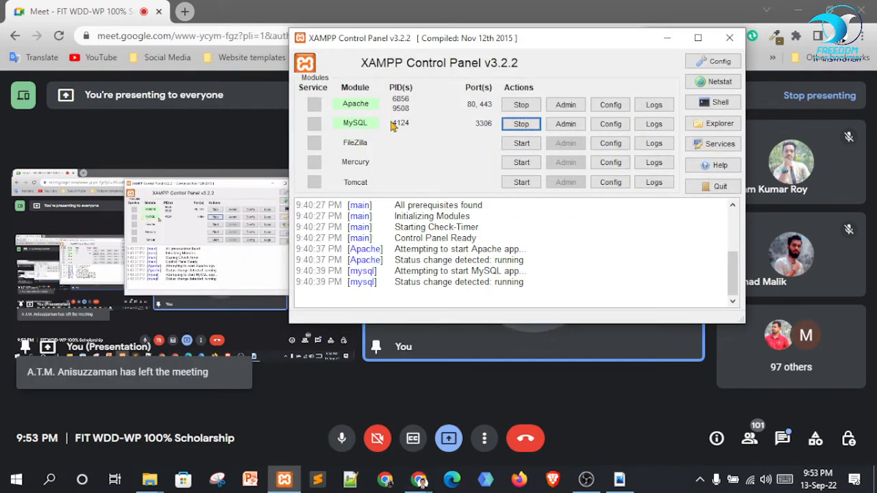
left_click(669, 39)
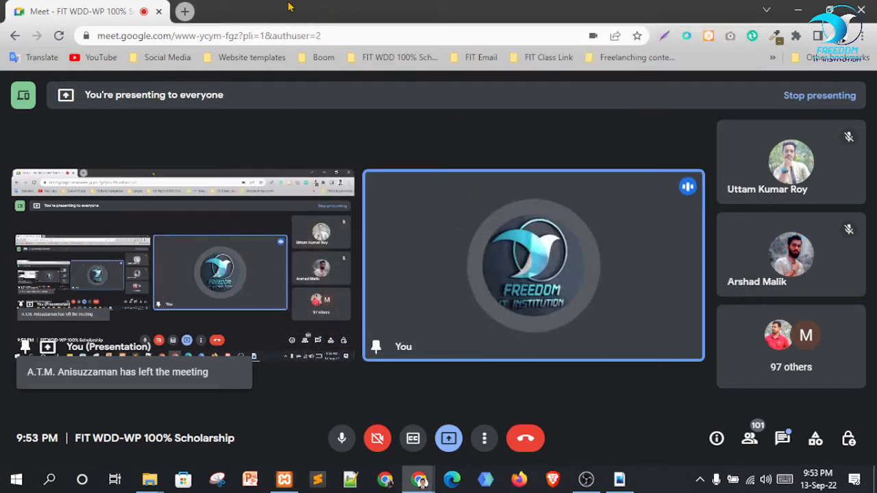
left_click(184, 11)
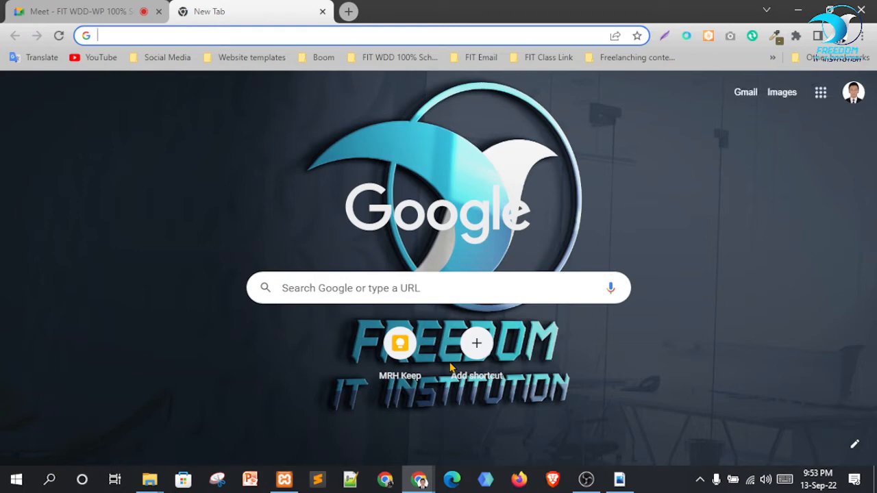
Enter localhost/phpmyadmin in the new tab's address bar, select it, and switch to the Meet tab
type(";p")
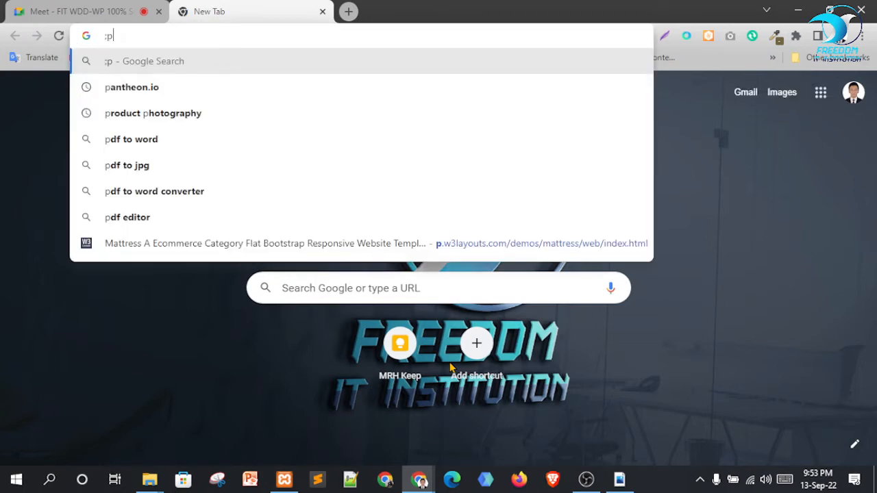
key("BackSpace")
key("BackSpace")
type("localhost/phpmyadmin")
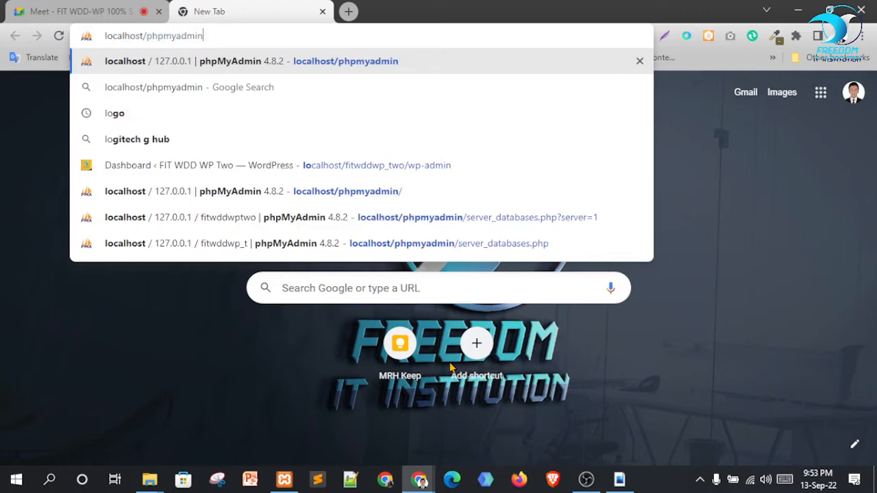
key("Right")
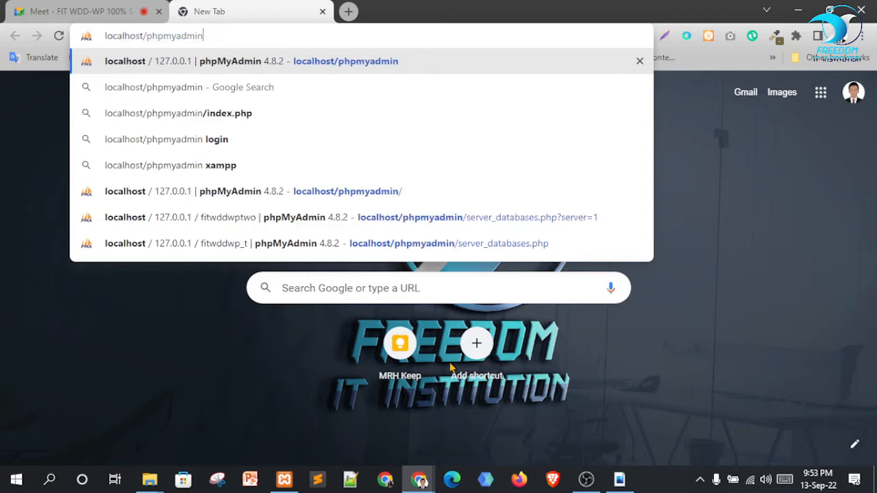
key("ctrl+a")
key("ctrl+c")
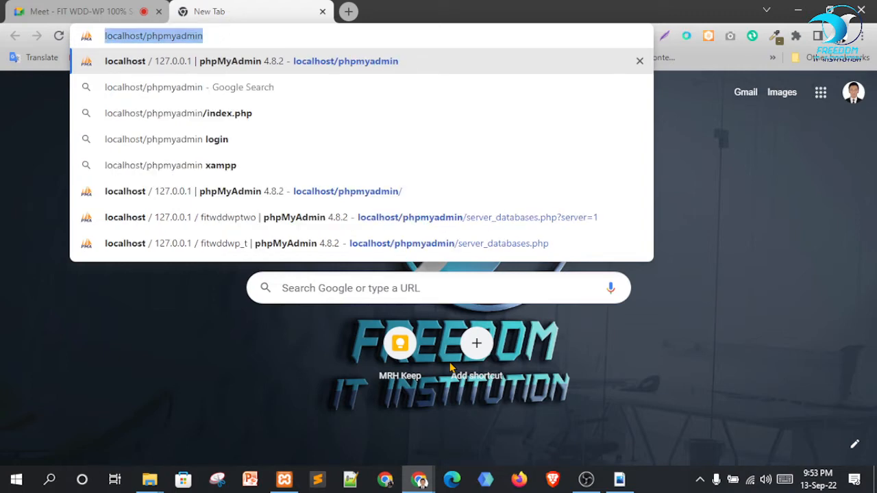
key("ctrl+Tab")
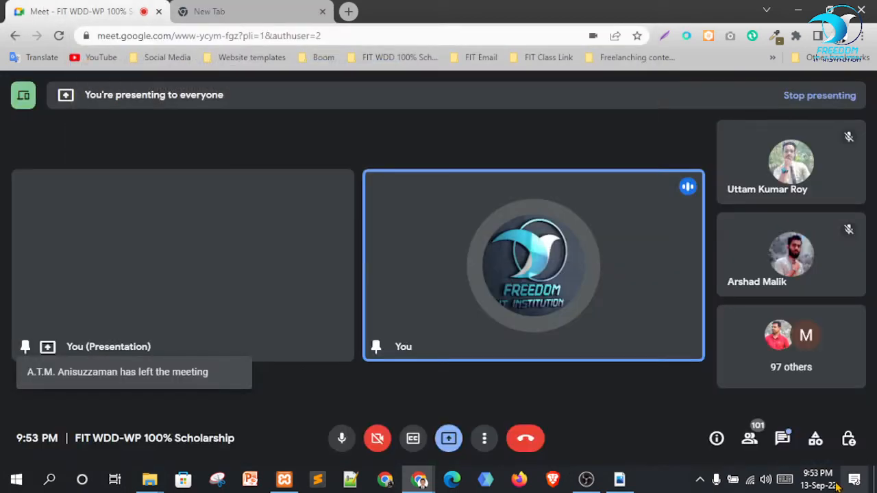
left_click(780, 439)
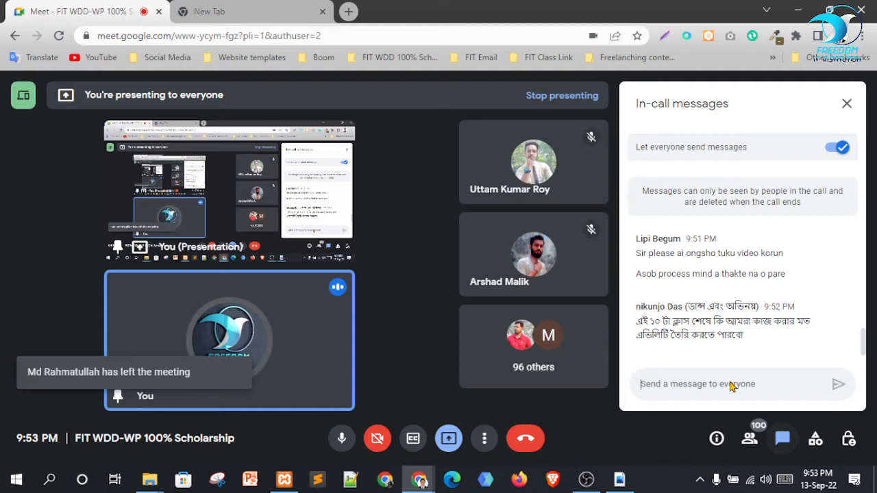
type(".")
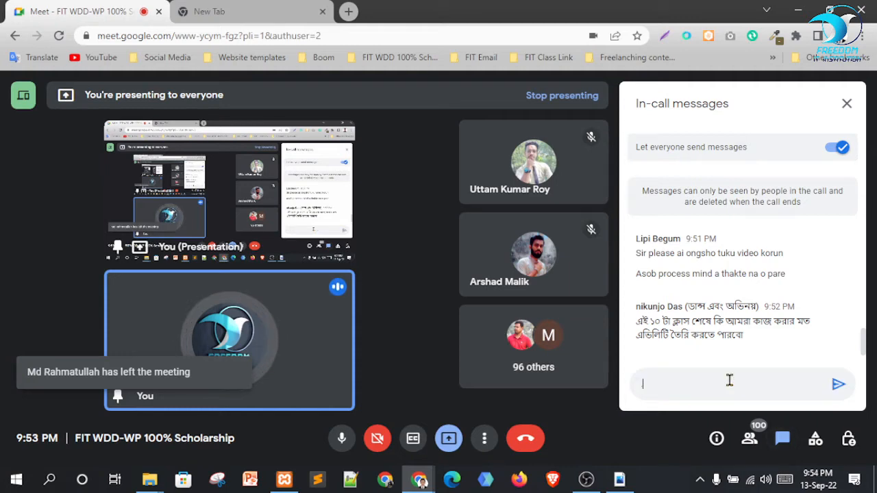
type("...........................")
key("Return")
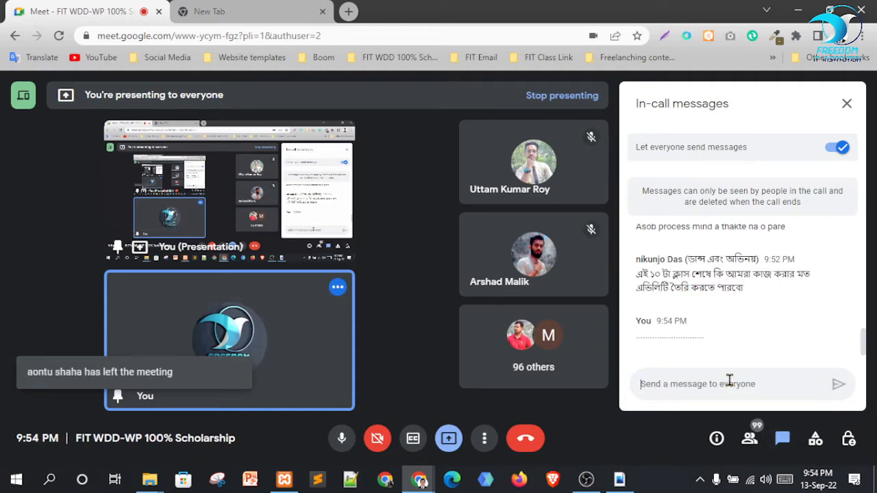
key("ctrl+v")
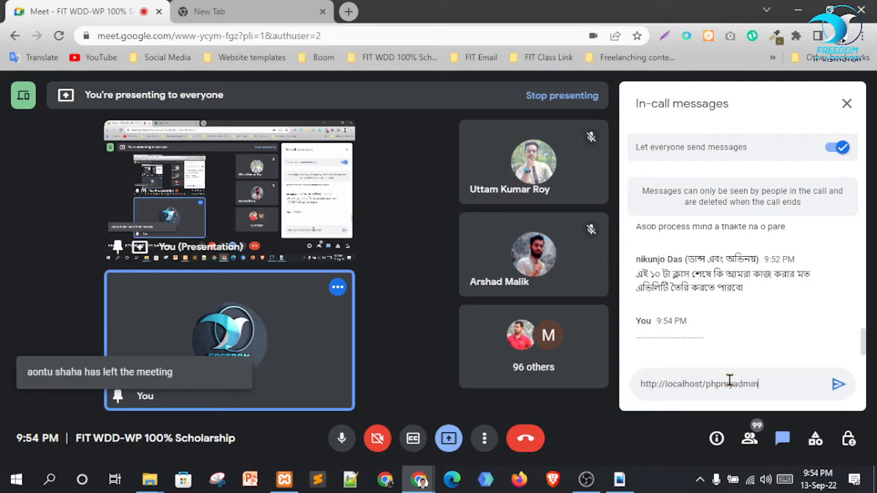
key("Return")
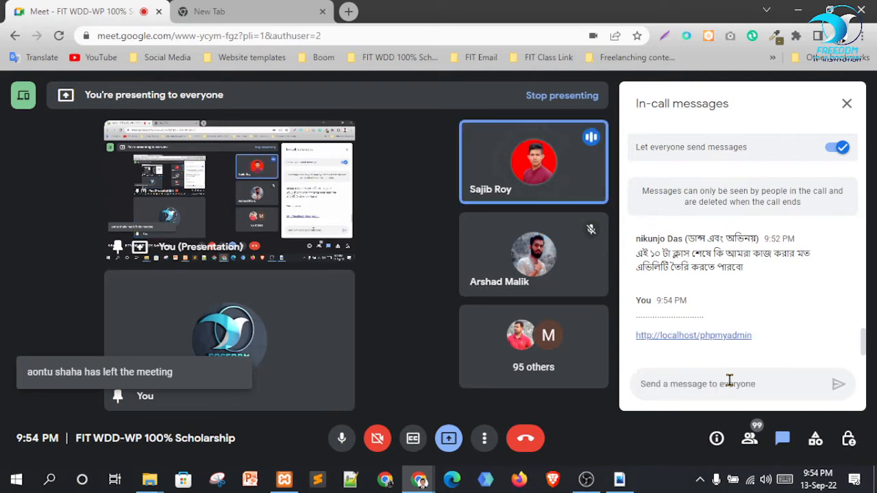
Close the chat panel and return to the new tab holding the phpMyAdmin address
left_click(847, 104)
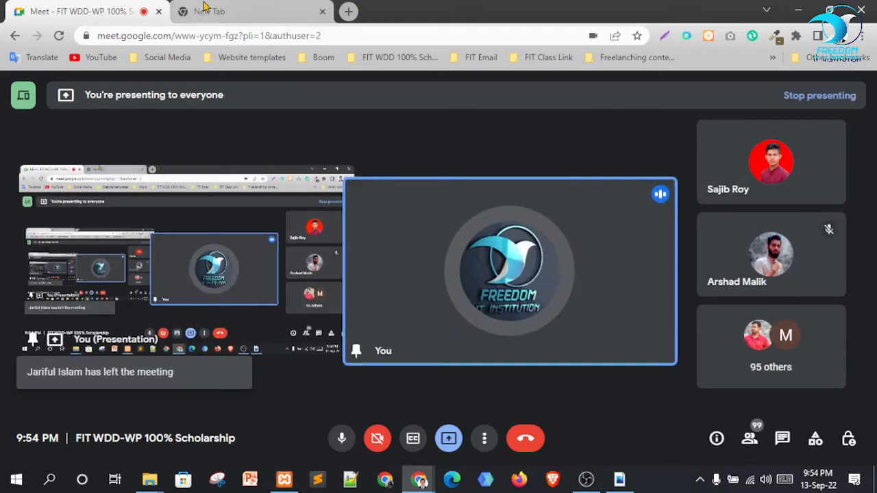
left_click(204, 3)
left_click(229, 35)
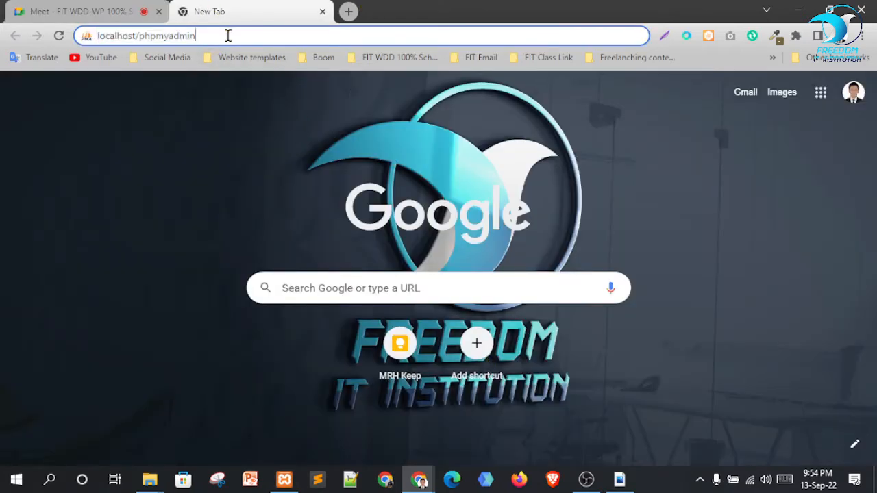
Load localhost/phpmyadmin and go to its Databases page
key("Return")
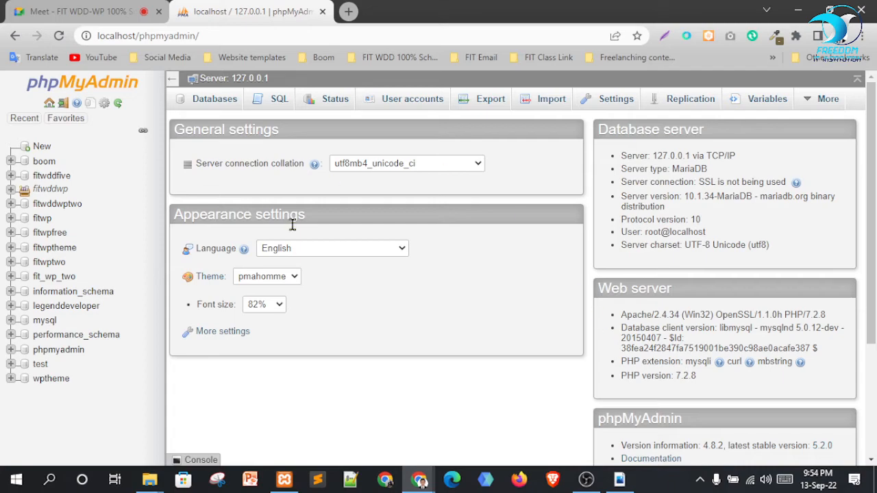
mouse_move(284, 480)
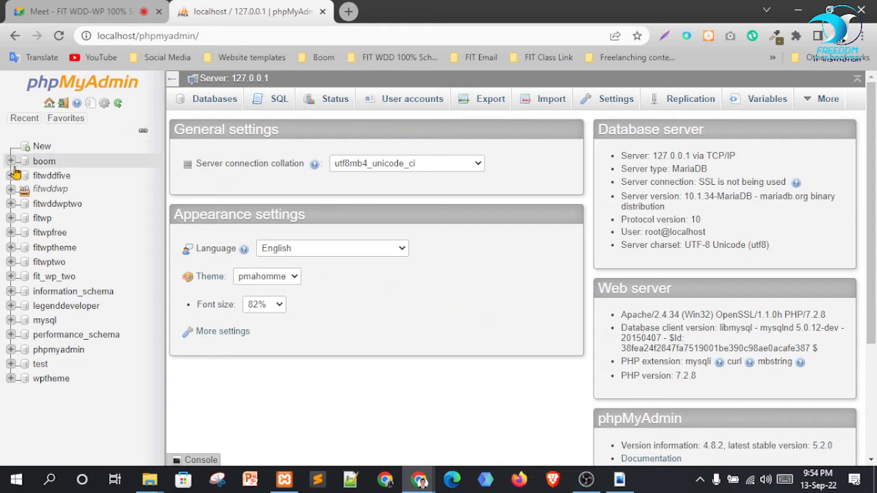
left_click(217, 107)
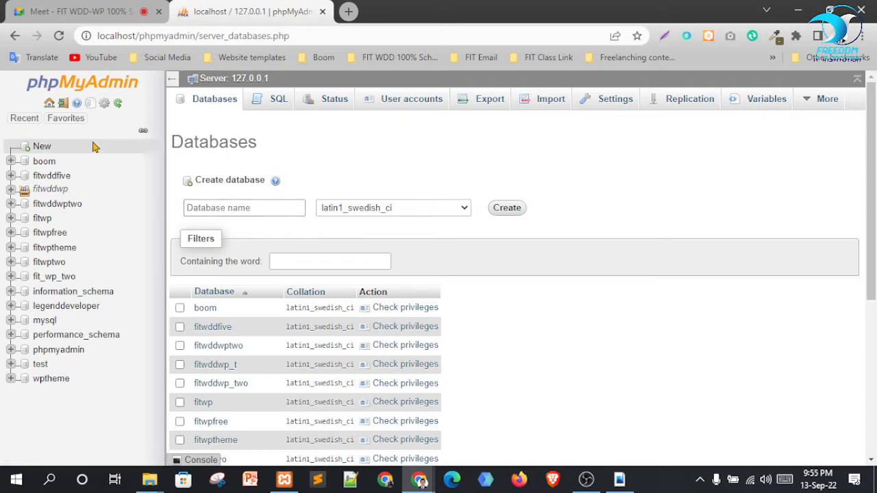
left_click(47, 151)
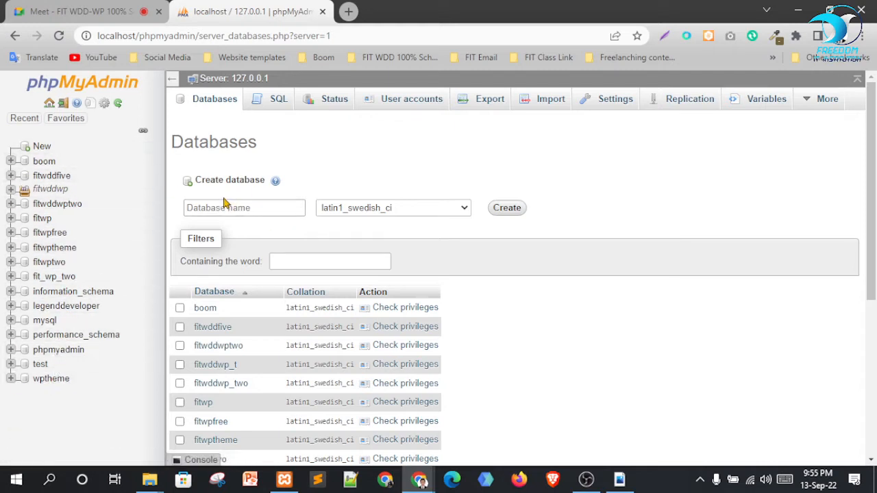
left_click(262, 204)
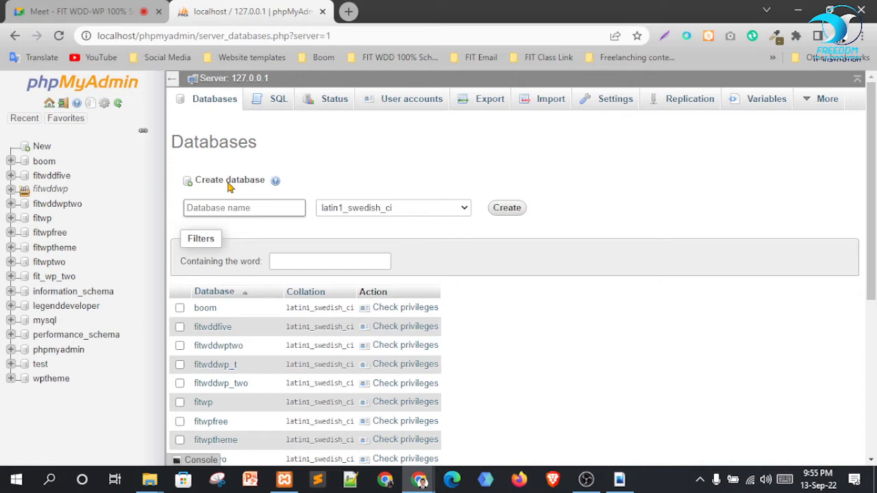
left_click(233, 209)
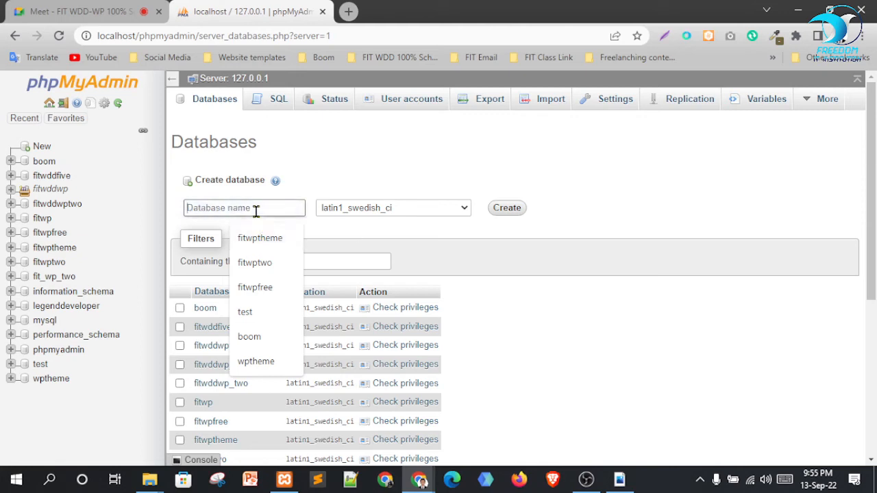
left_click(150, 480)
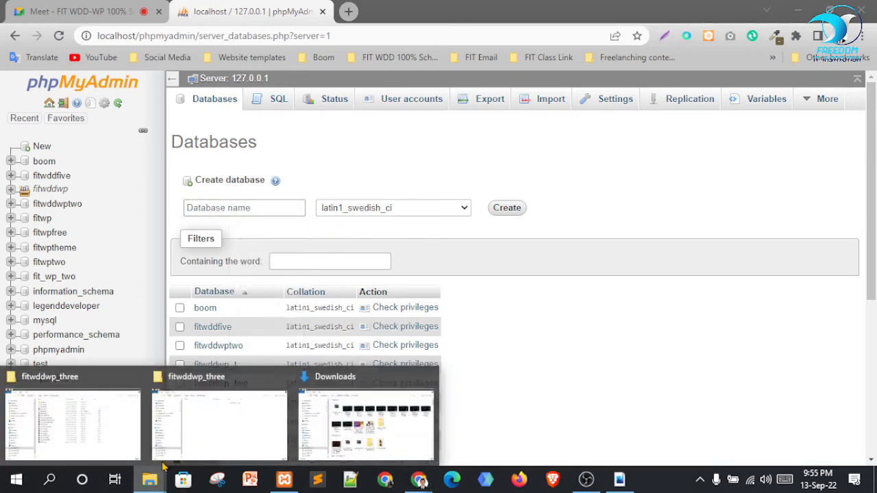
left_click(219, 414)
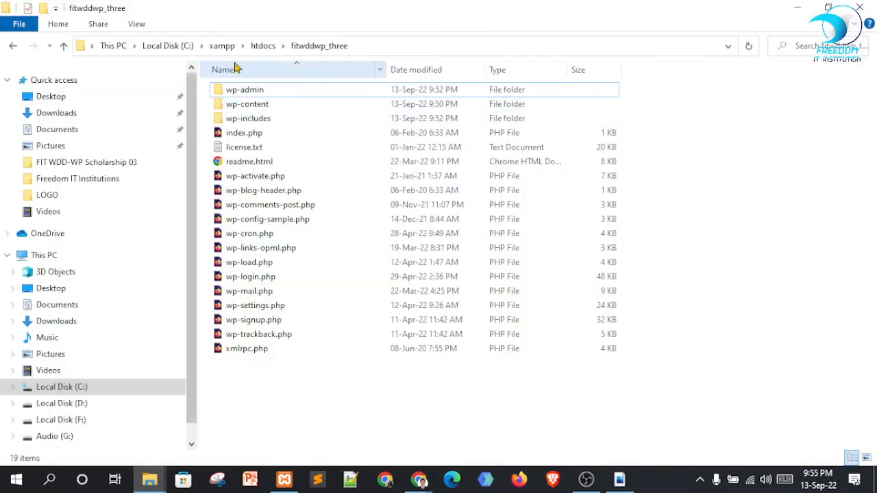
left_click(263, 46)
left_click(279, 163)
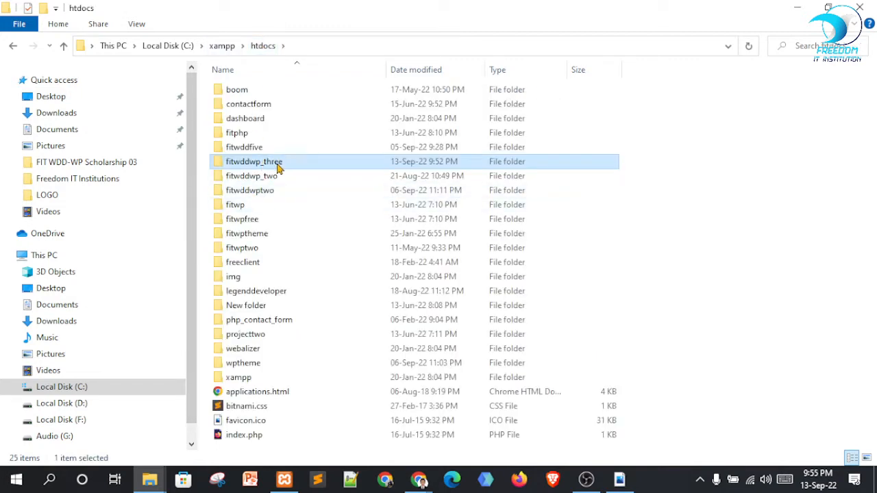
left_click(653, 171)
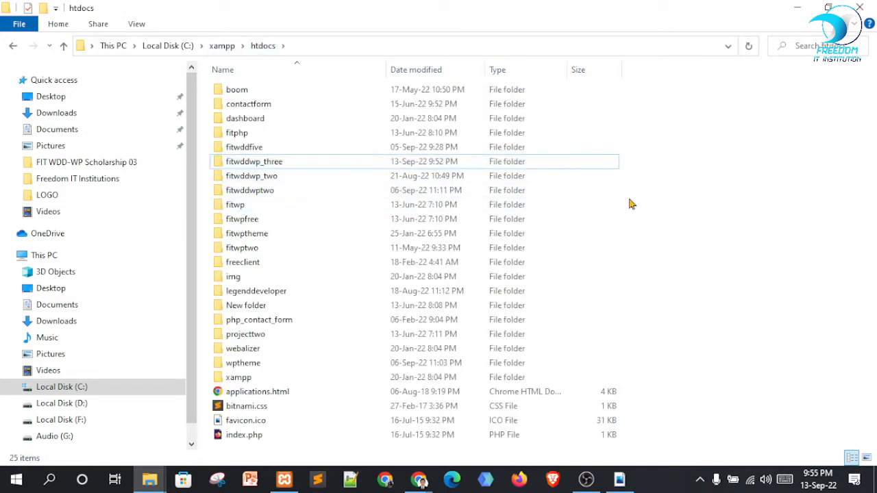
left_click(419, 480)
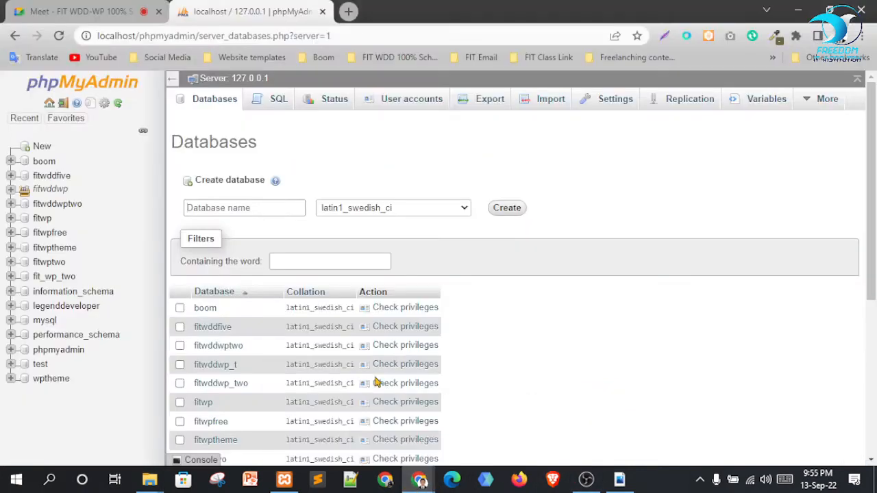
Create the fitwddwp_three database, keeping the latin1_swedish_ci collation
left_click(363, 393)
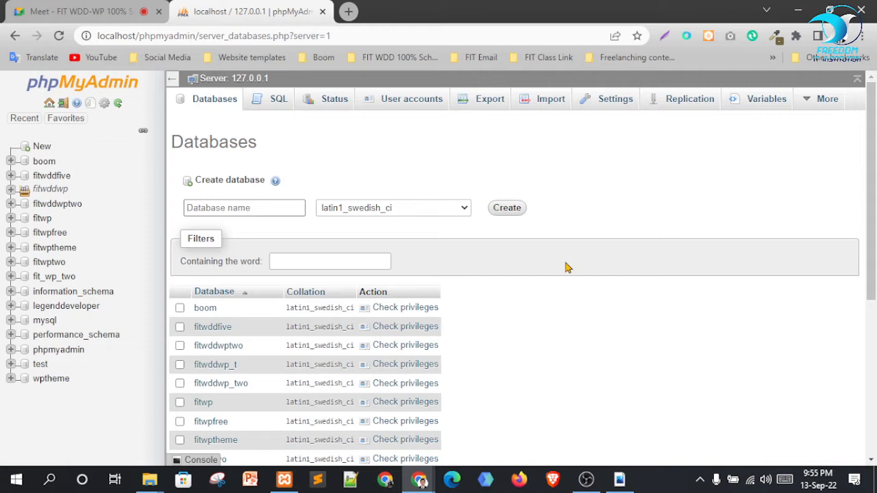
left_click(238, 208)
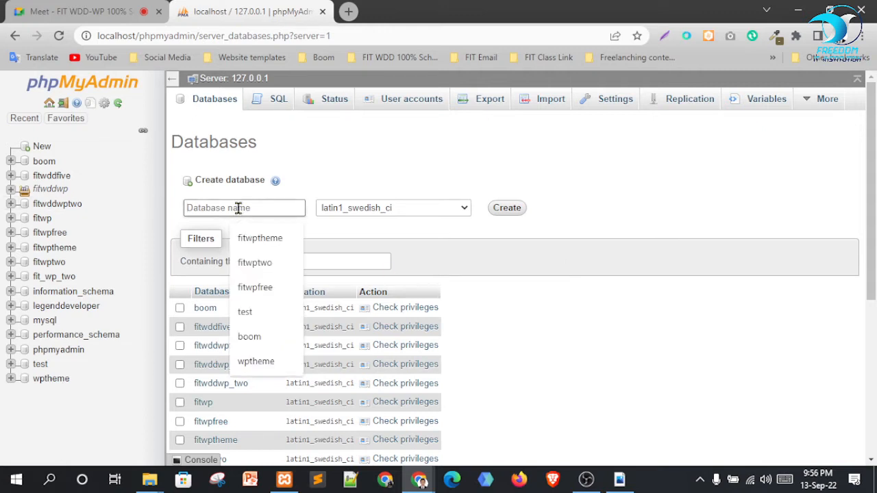
type("fitwddwp_three")
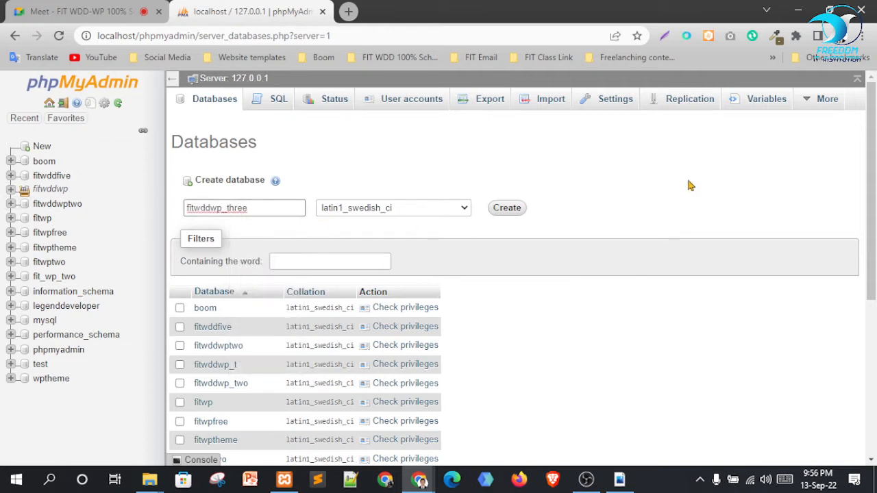
left_click(675, 213)
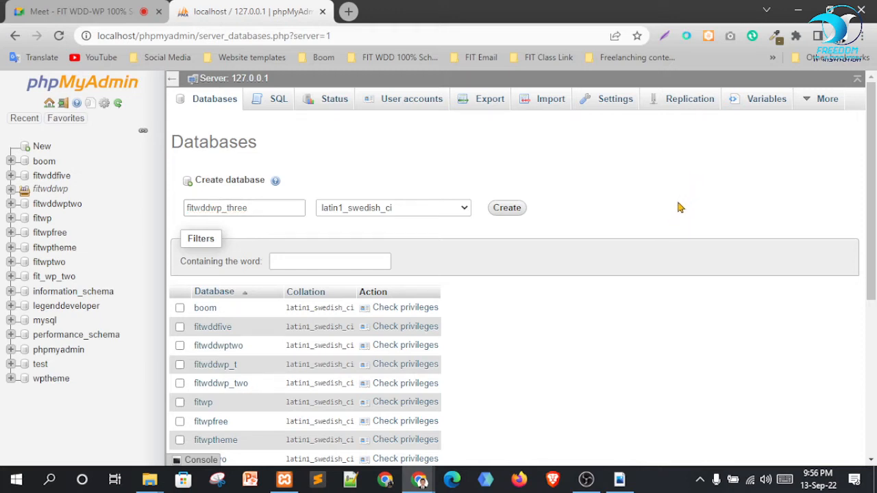
left_click(254, 207)
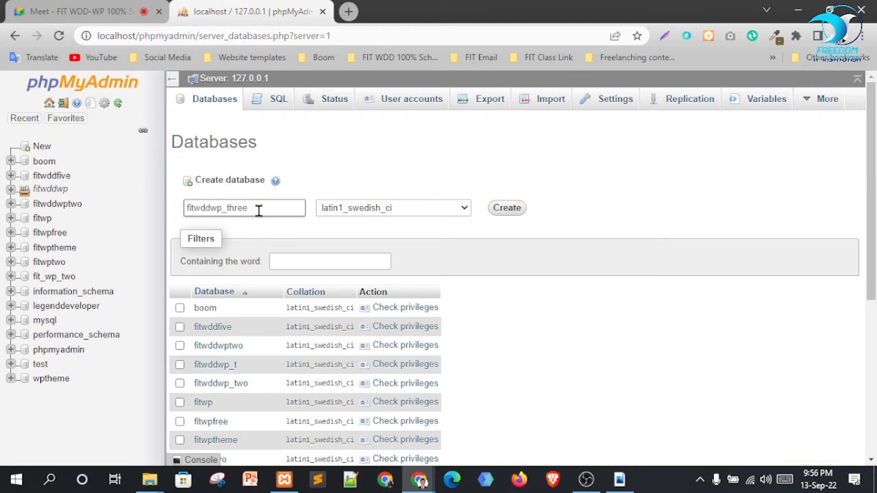
left_click(680, 219)
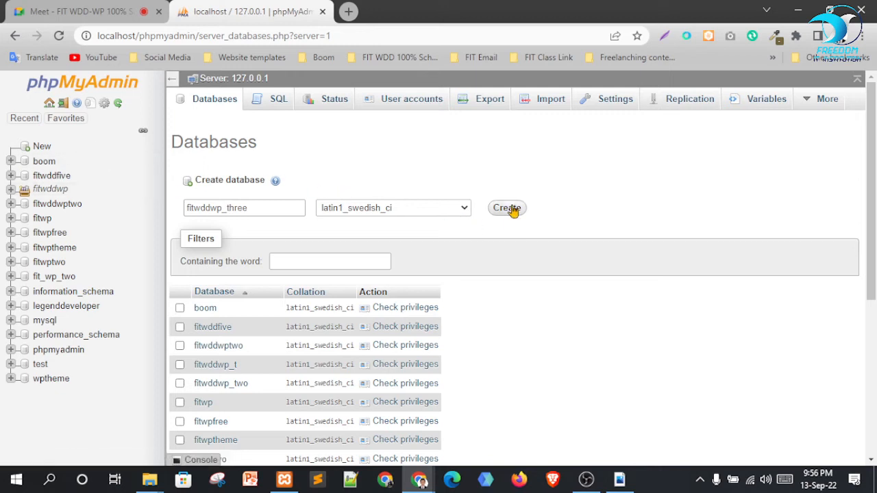
left_click(446, 211)
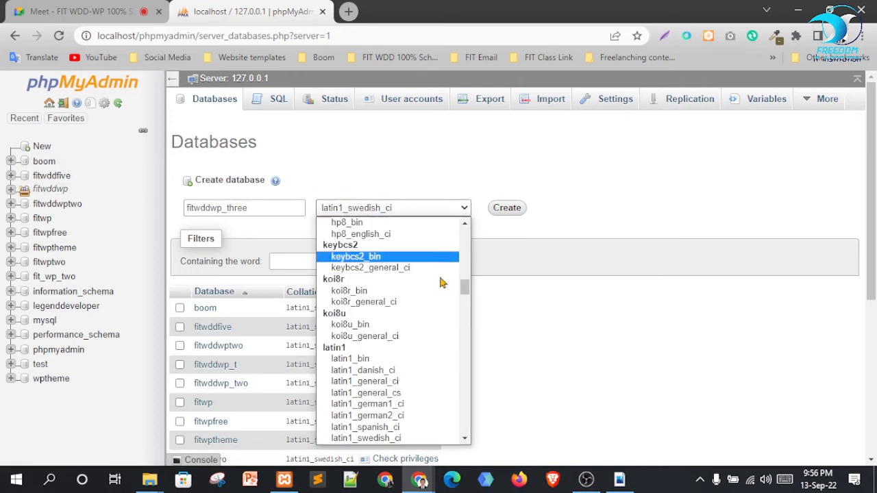
left_click(656, 192)
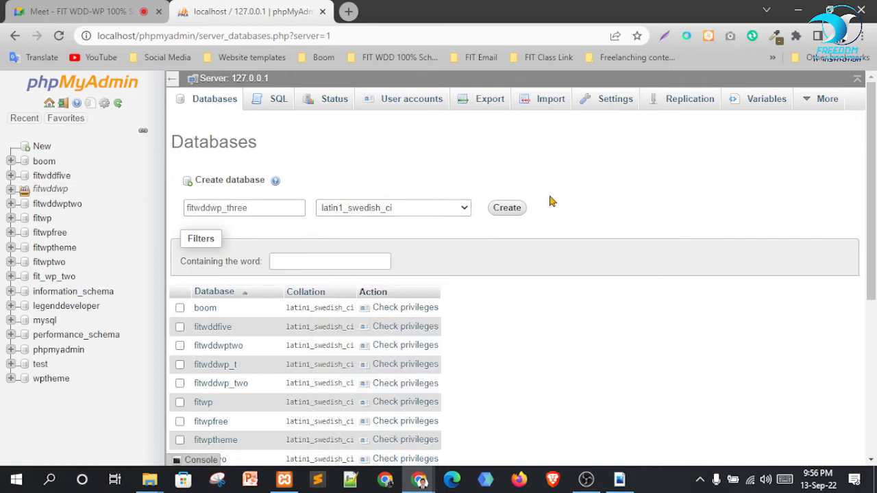
left_click(510, 209)
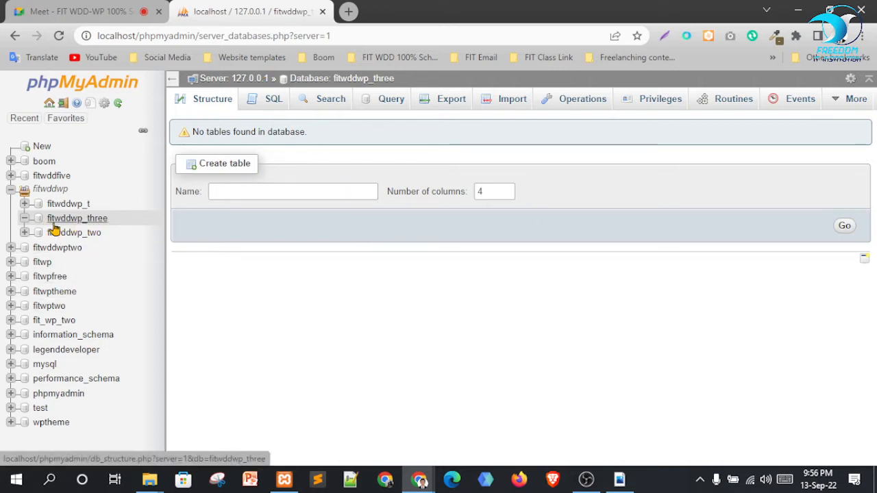
Toggle the fitwddwp tree entries, close the SQL upload panel, and open a blank Chrome tab
left_click(10, 193)
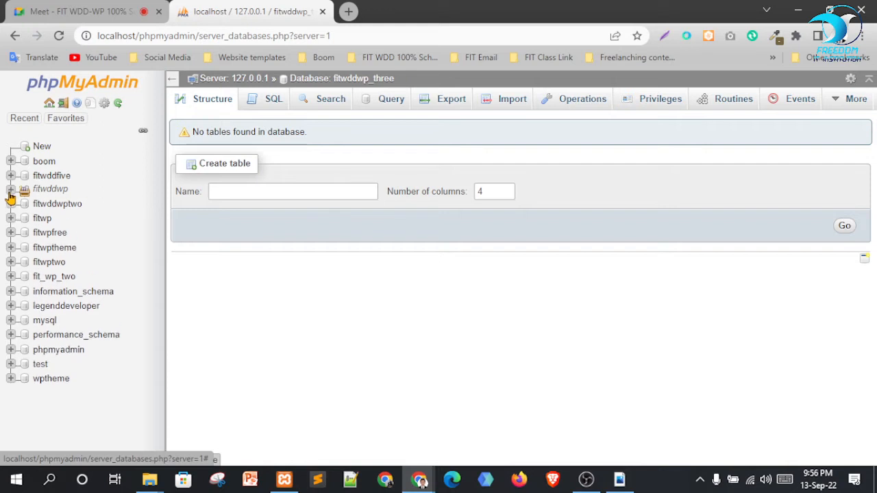
left_click(9, 193)
left_click_drag(68, 220, 20, 262)
left_click(27, 220)
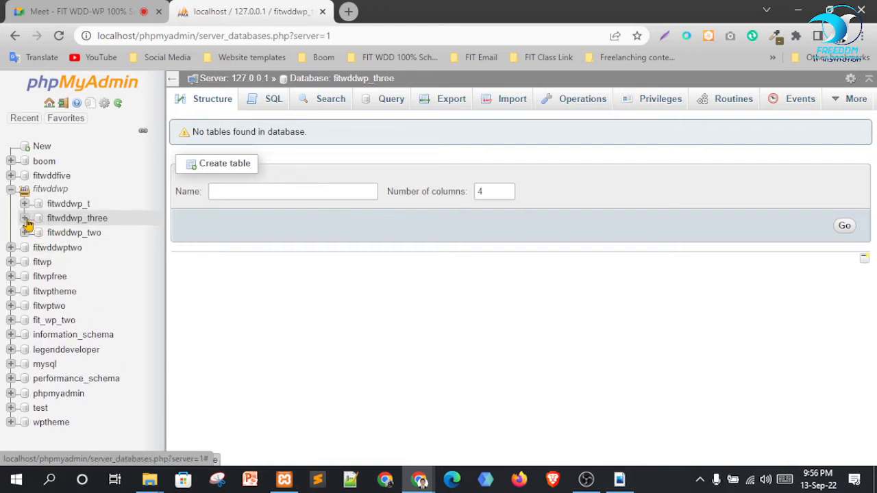
left_click_drag(26, 219, 74, 283)
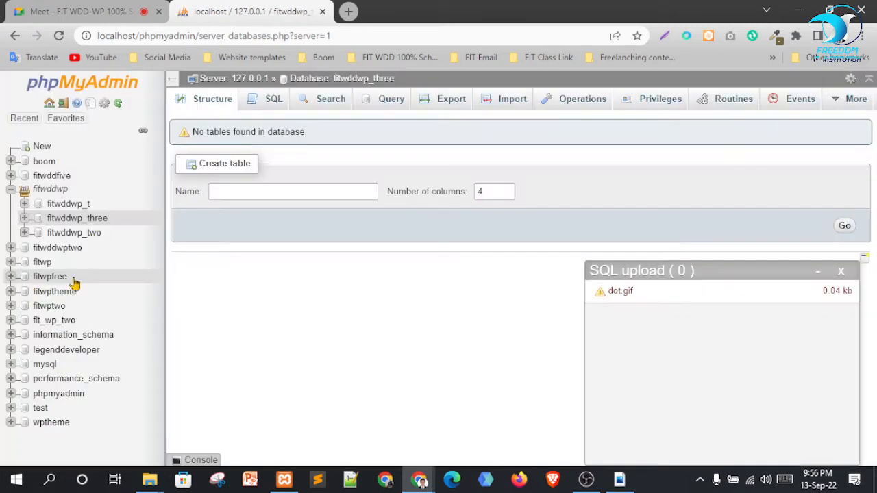
left_click(842, 272)
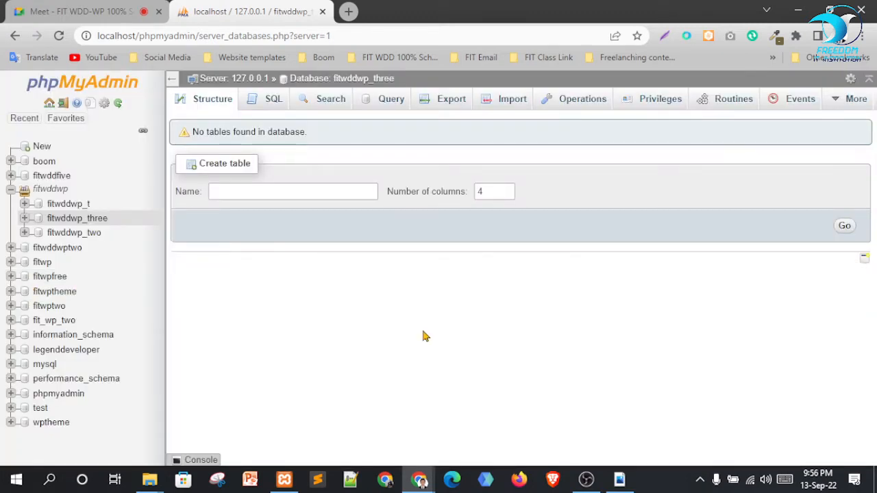
left_click(349, 11)
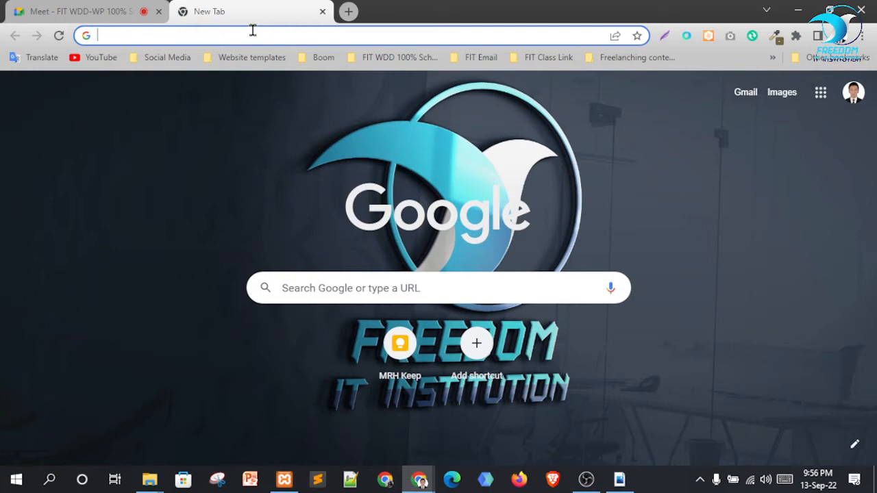
Enter localhost/fitwddwp_three in Chrome's address bar, then bring up the htdocs folder in File Explorer
left_click(374, 33)
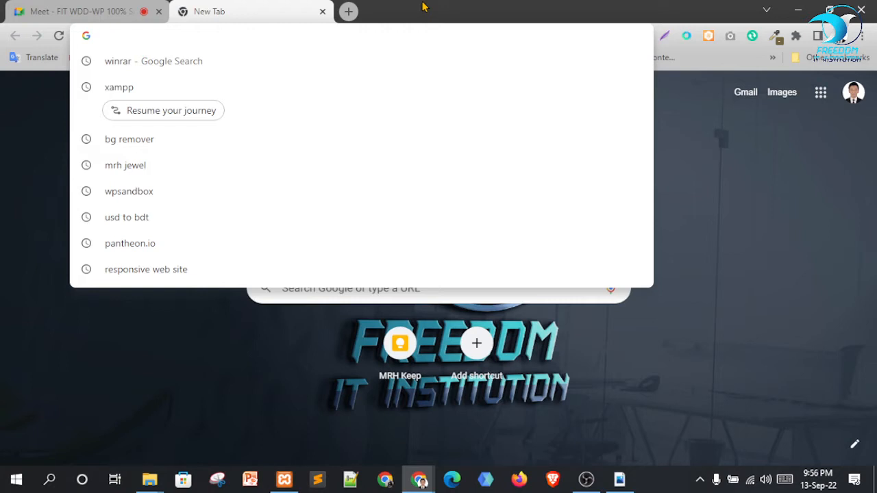
type("localhost/phpmyadmin")
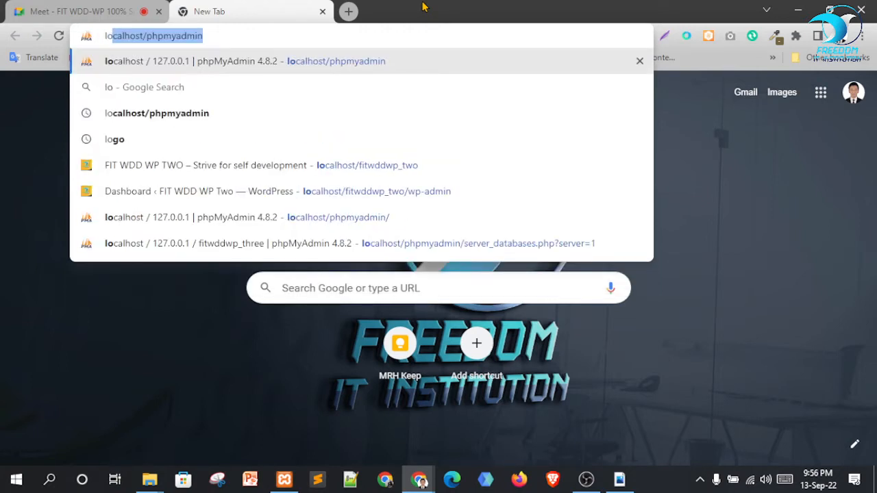
key("BackSpace")
key("BackSpace")
key("BackSpace")
key("BackSpace")
key("BackSpace")
key("BackSpace")
key("BackSpace")
key("BackSpace")
key("BackSpace")
key("BackSpace")
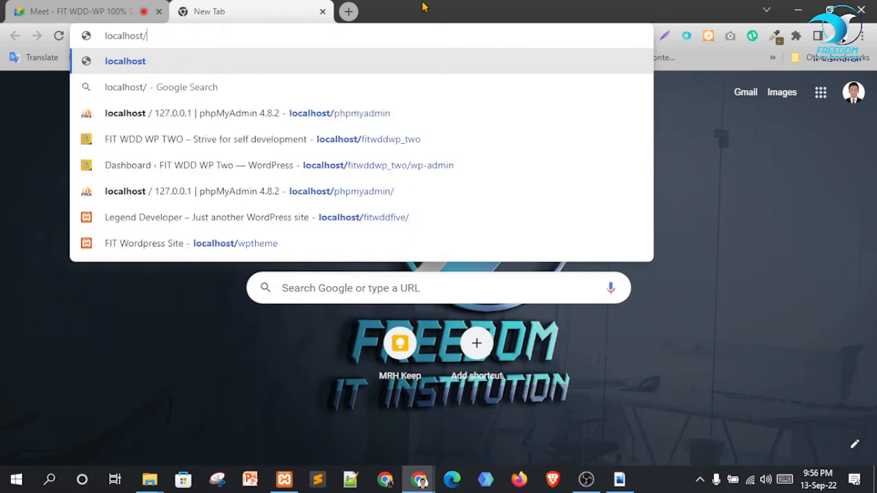
type("fitwddwp_three")
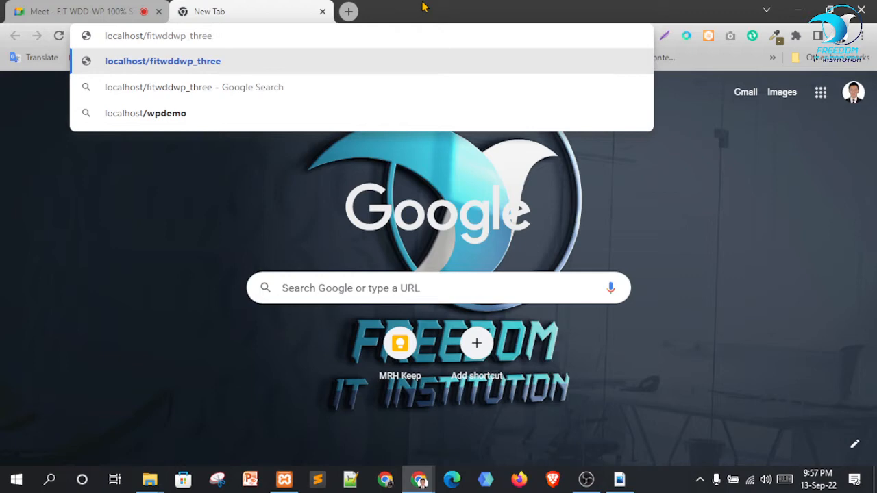
left_click(150, 479)
left_click(229, 412)
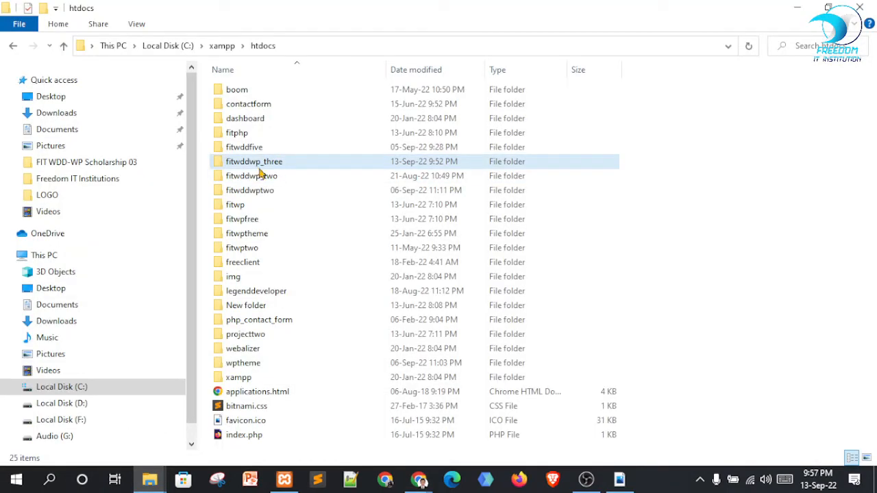
Return to Chrome's new tab and highlight fitwddwp_three in the localhost address
mouse_move(419, 480)
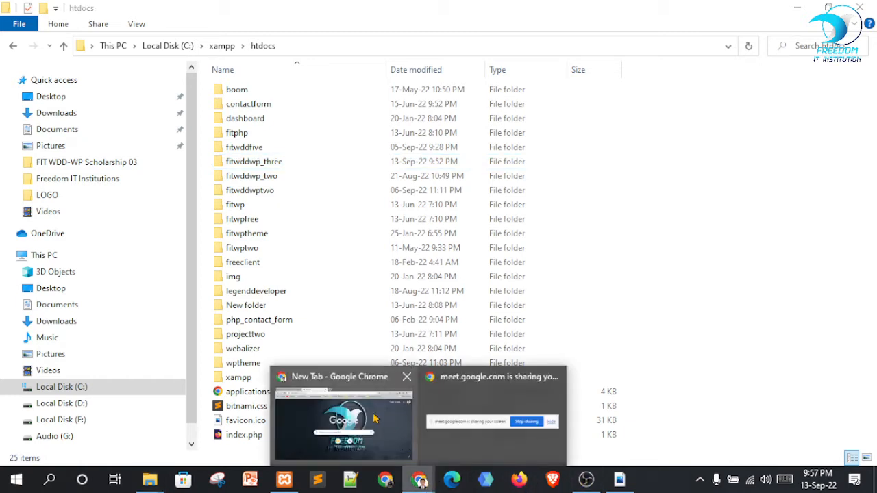
left_click(375, 418)
left_click_drag(139, 36, 253, 33)
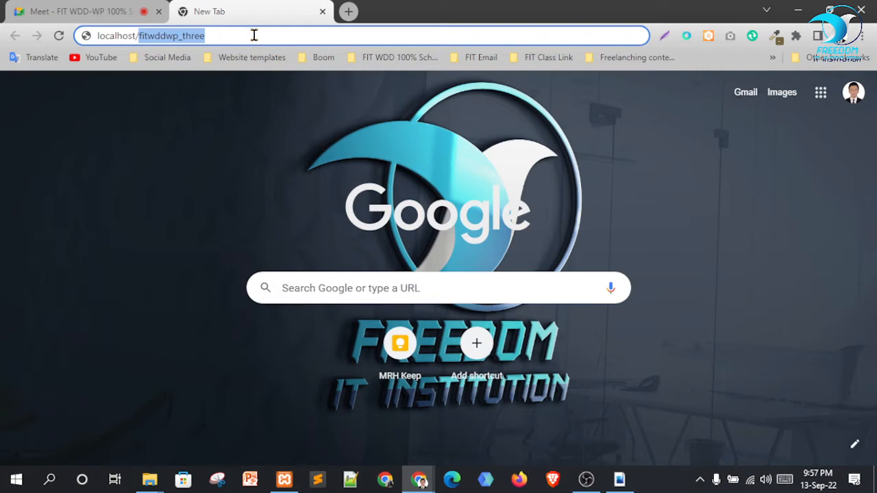
Load localhost/fitwddwp_three, then switch over to the Google Meet call
left_click(253, 35)
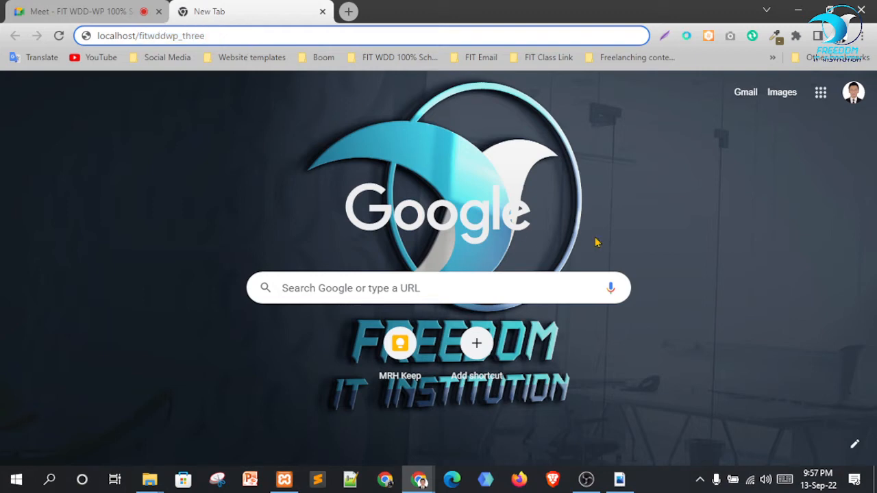
key("Return")
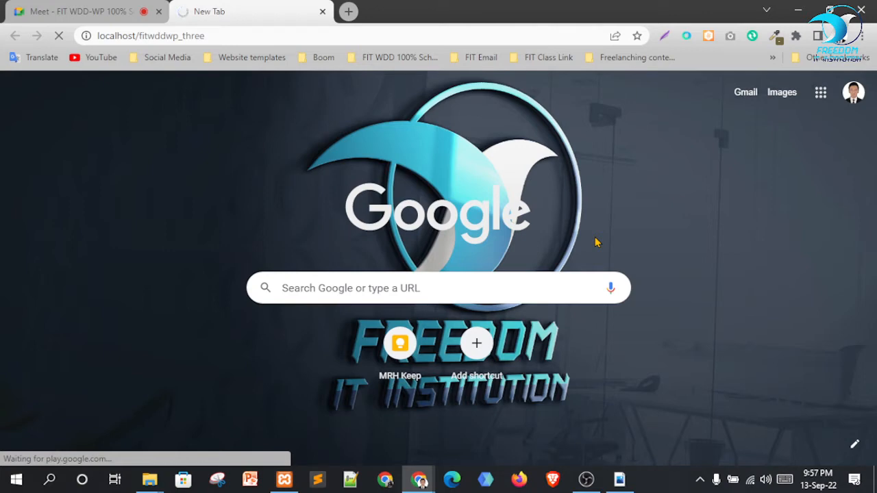
left_click(75, 11)
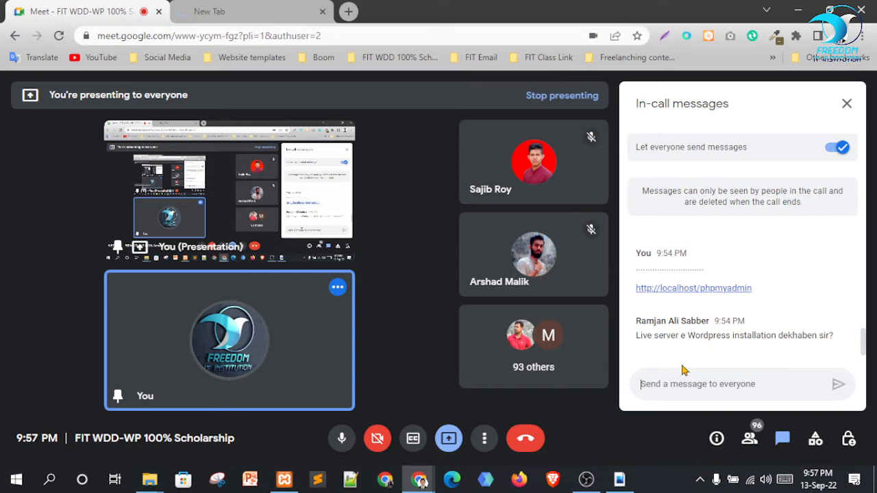
Post the message 'localhost/project folder name' to everyone in the Meet chat
left_click_drag(647, 336, 696, 337)
left_click(716, 386)
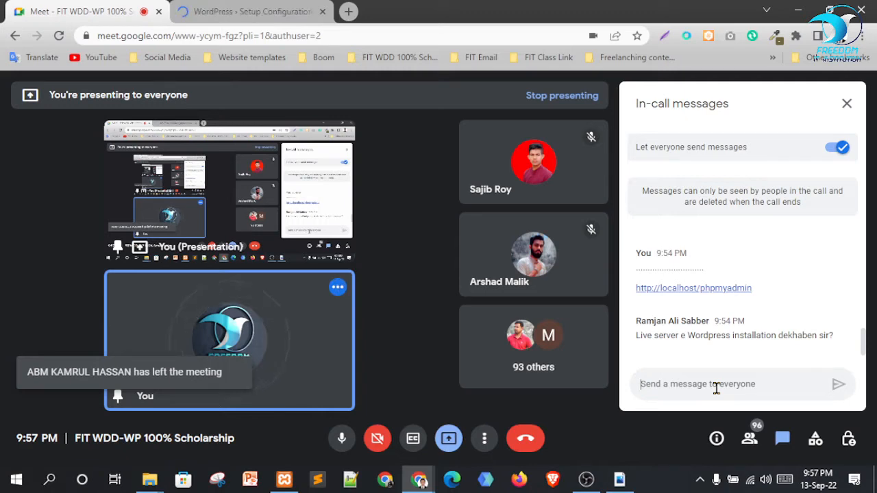
type("localhos")
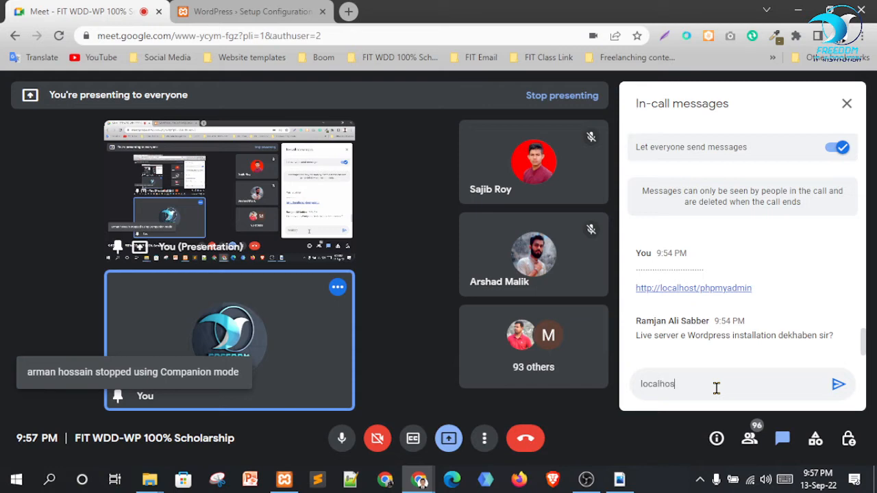
type("t/project folder name")
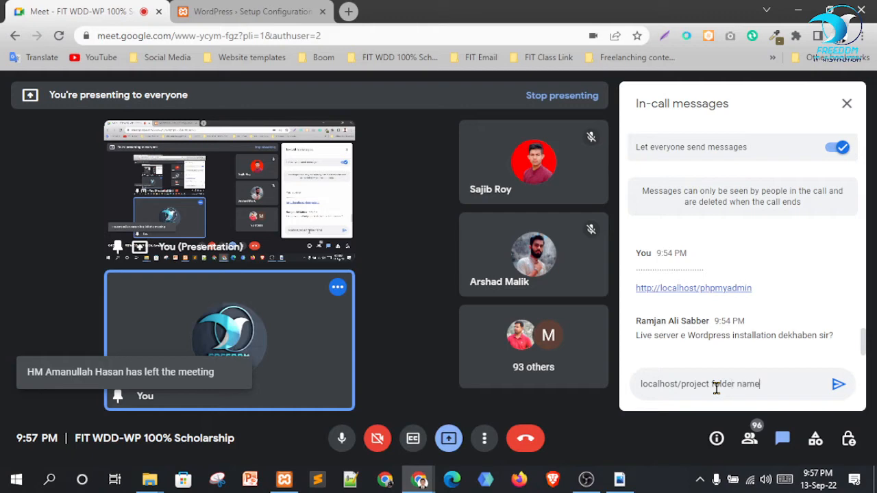
key("Return")
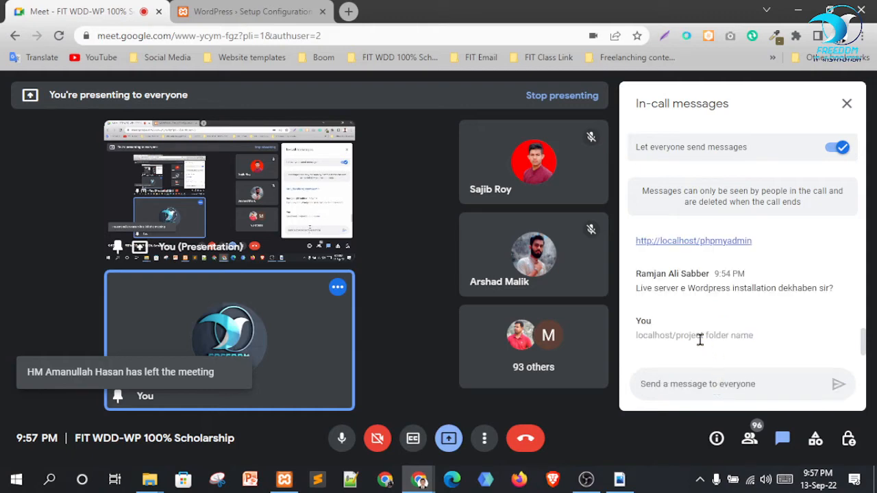
On the WordPress setup page, continue with English (United States) as the language
left_click(240, 12)
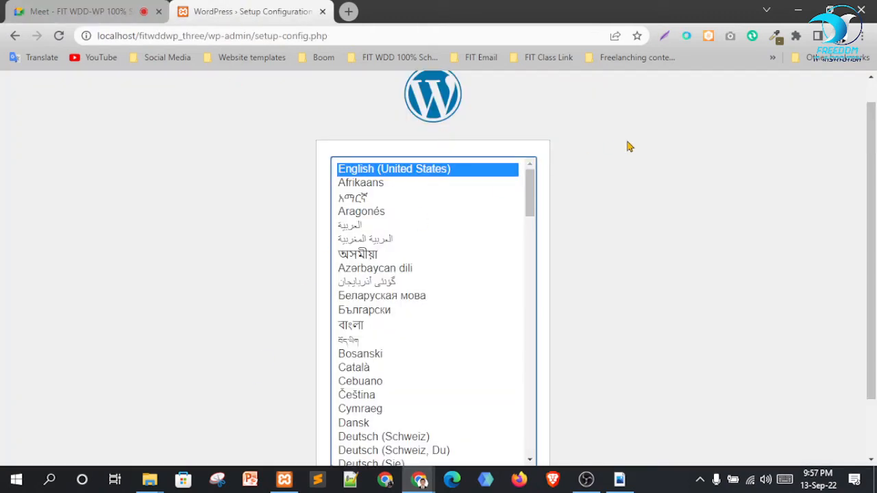
scroll(610, 192, "down", 1)
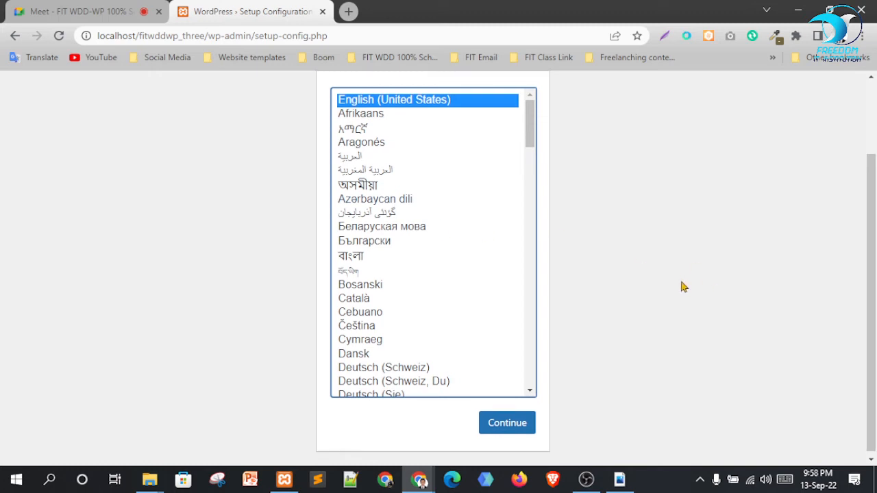
scroll(656, 243, "up", 1)
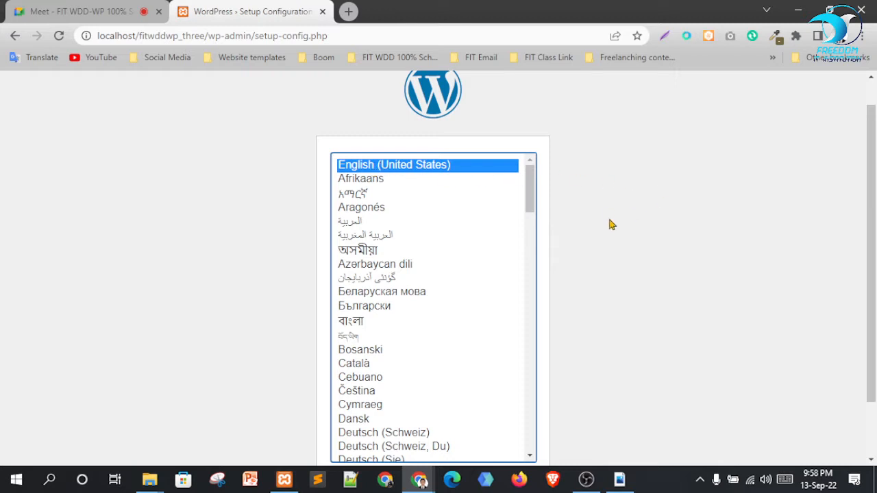
scroll(612, 224, "down", 1)
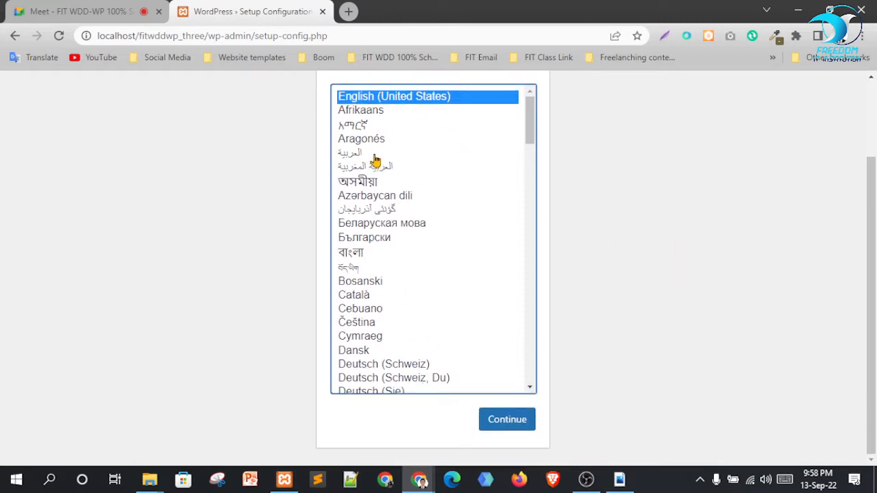
scroll(568, 213, "up", 1)
scroll(746, 212, "down", 1)
left_click(515, 424)
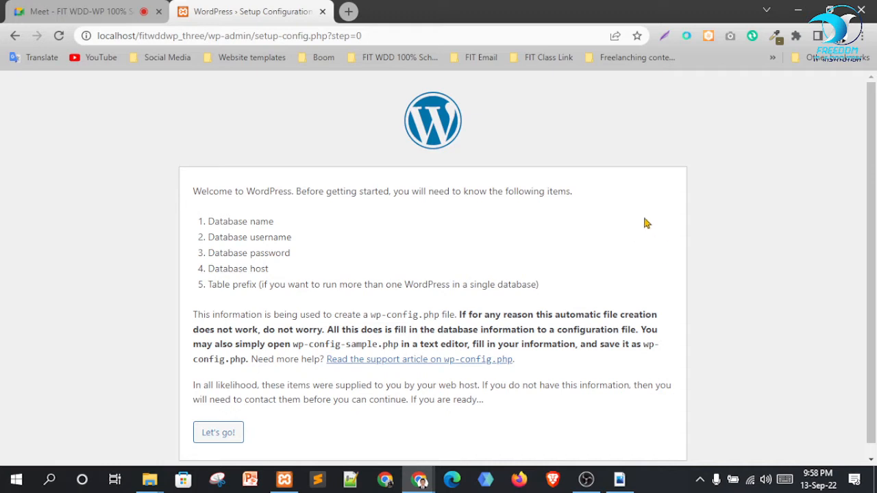
Review the needed items: database name, username, password, host, table prefix. Then proceed to the form
scroll(665, 219, "down", 1)
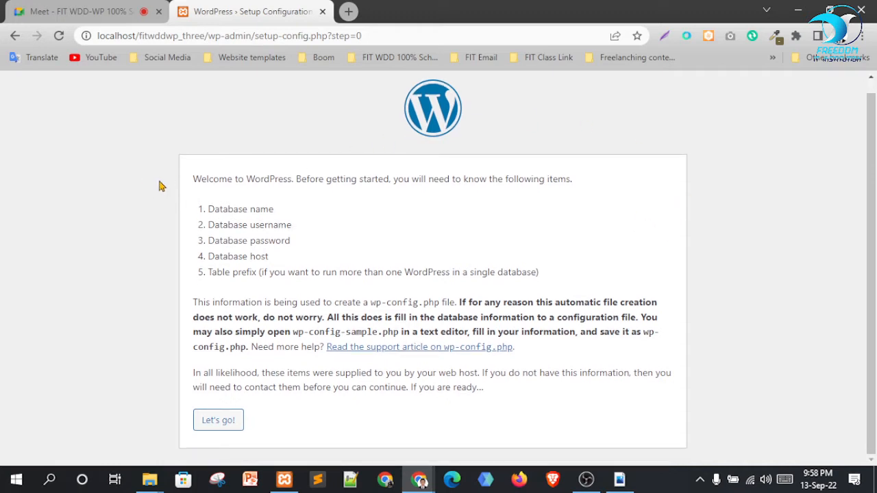
left_click_drag(189, 179, 624, 183)
left_click(583, 237)
left_click_drag(206, 214, 285, 220)
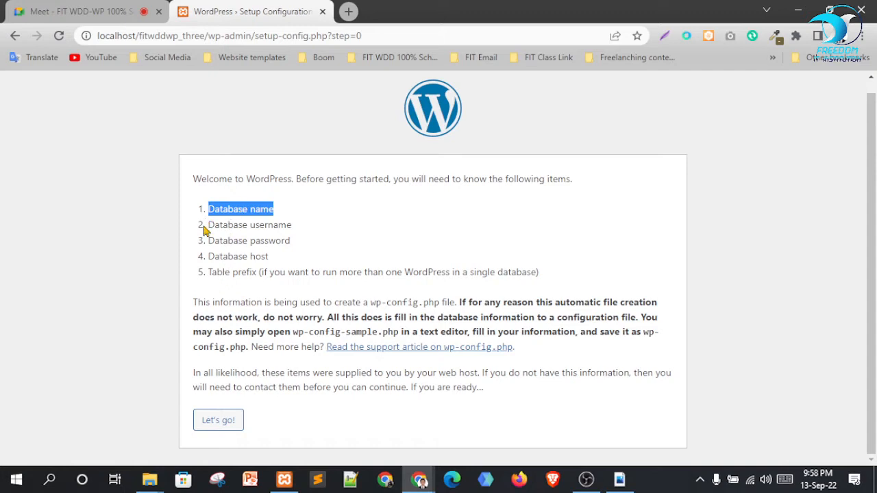
left_click_drag(207, 228, 287, 238)
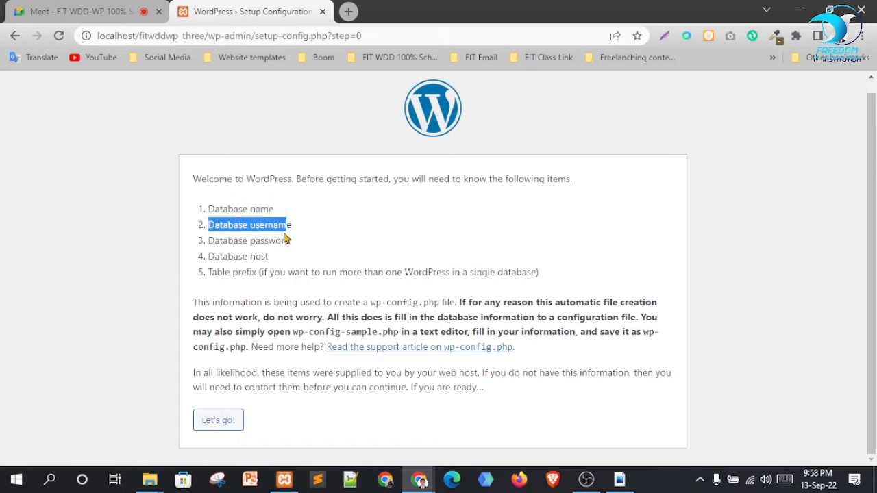
left_click_drag(209, 241, 299, 254)
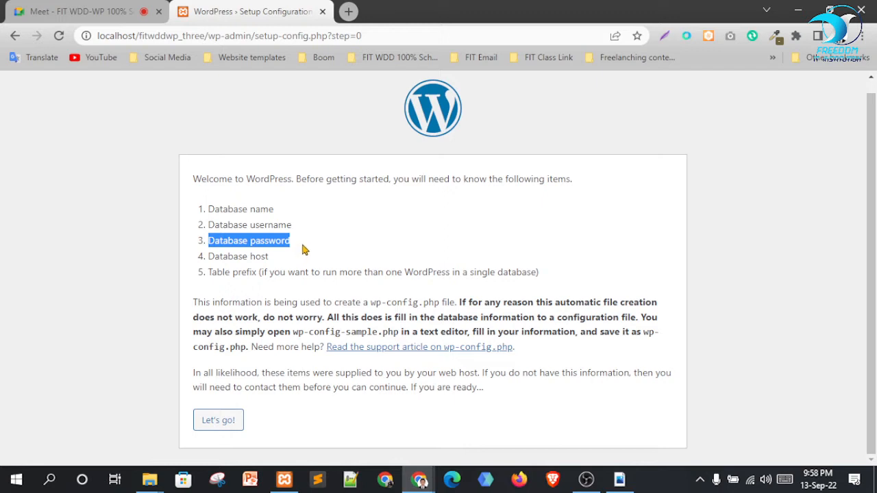
left_click_drag(220, 258, 272, 259)
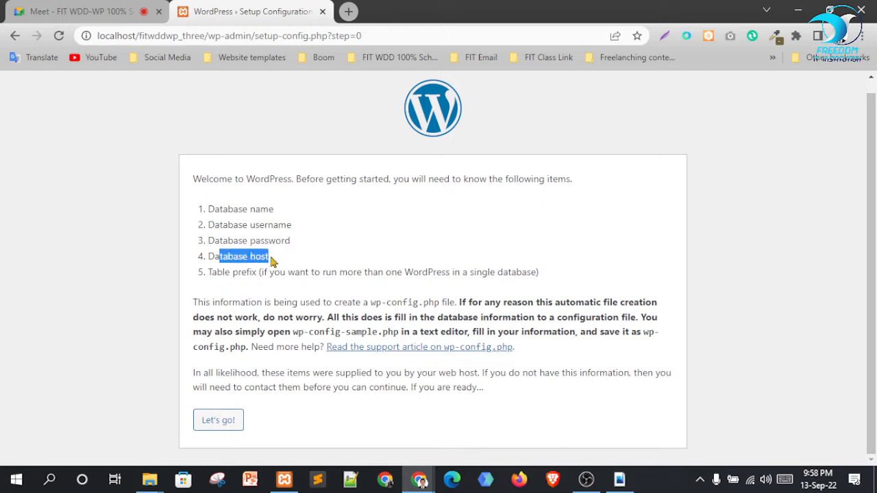
left_click_drag(207, 274, 307, 282)
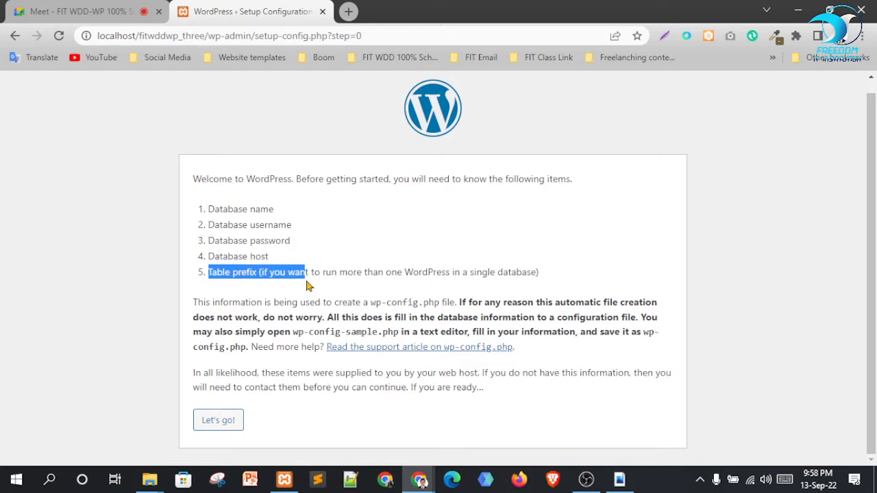
left_click(223, 427)
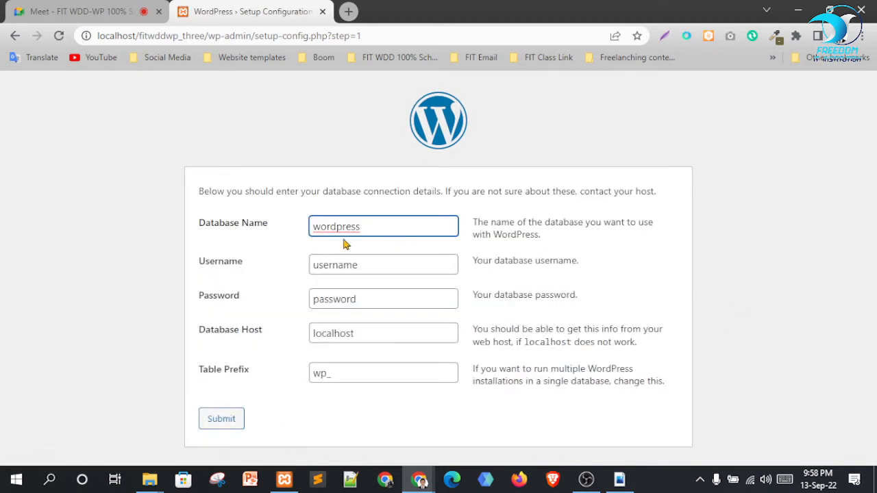
Replace the default Database Name with fitwddwp_three
left_click_drag(370, 229, 308, 232)
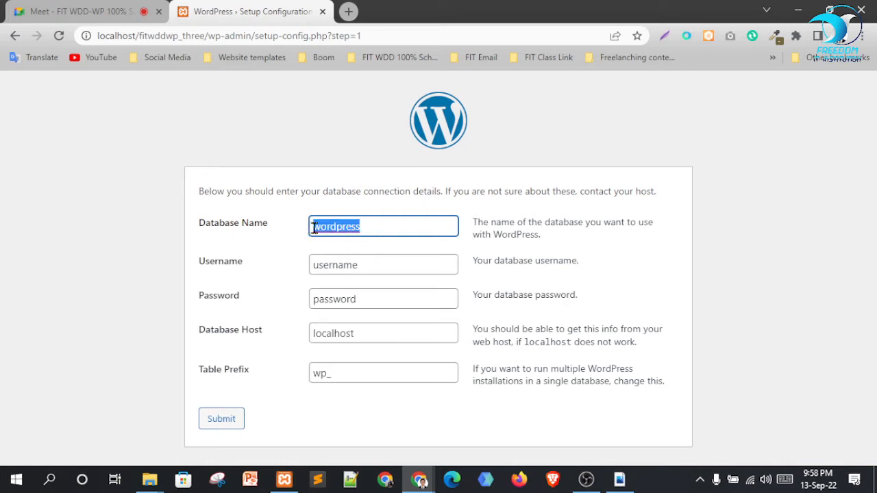
key("BackSpace")
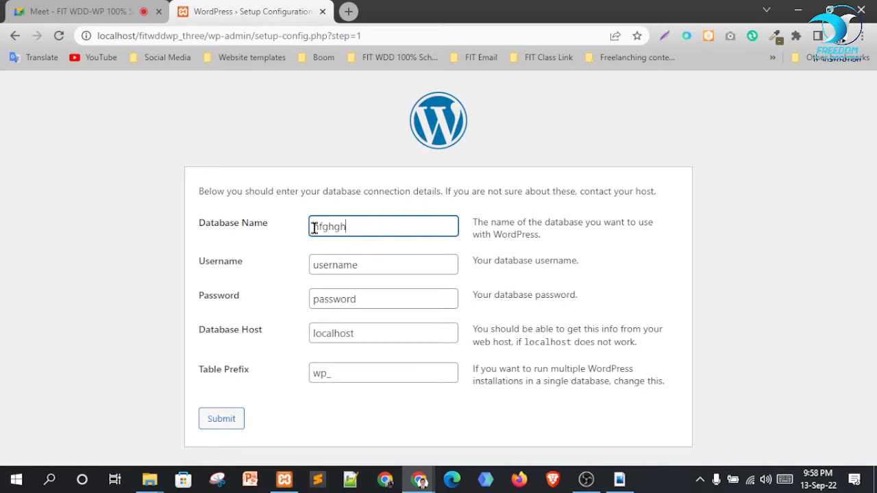
double_click(407, 226)
type("fitwddwp_three")
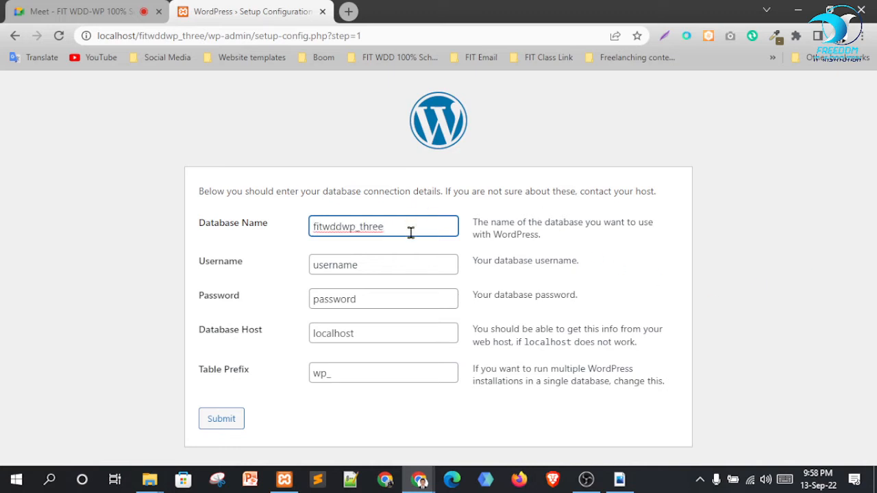
left_click(83, 241)
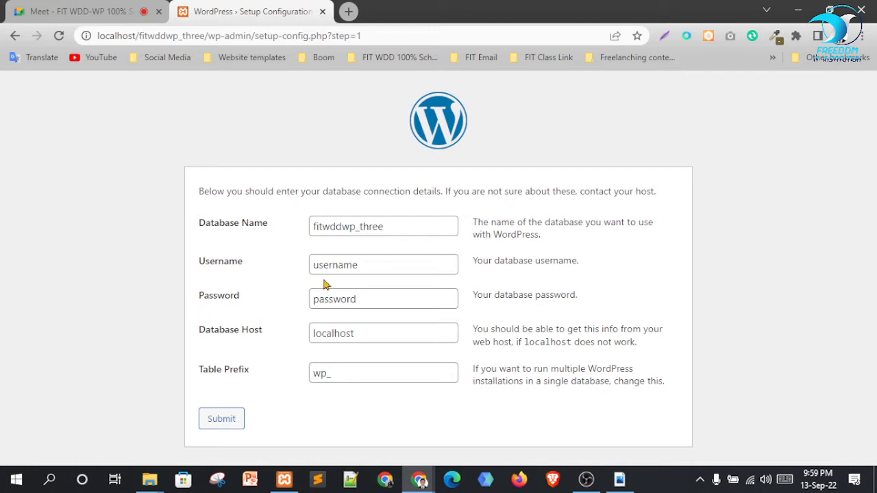
Set the database Username to root
left_click_drag(371, 267, 286, 271)
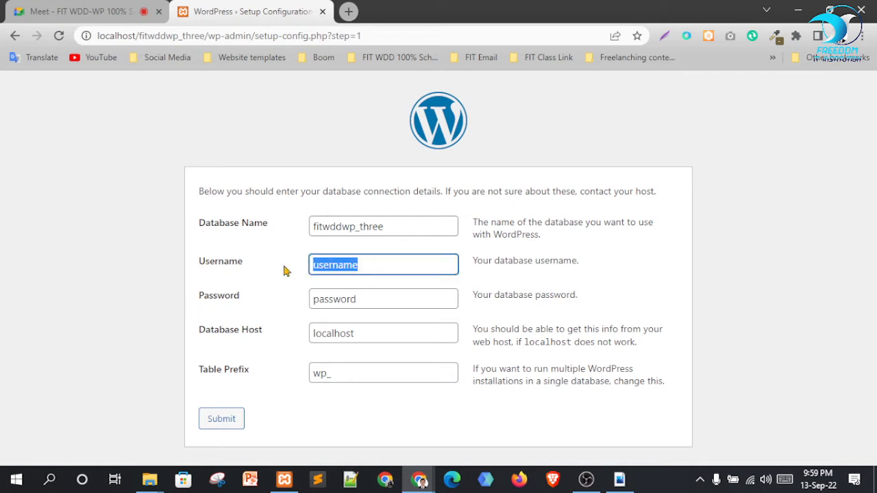
type("moom")
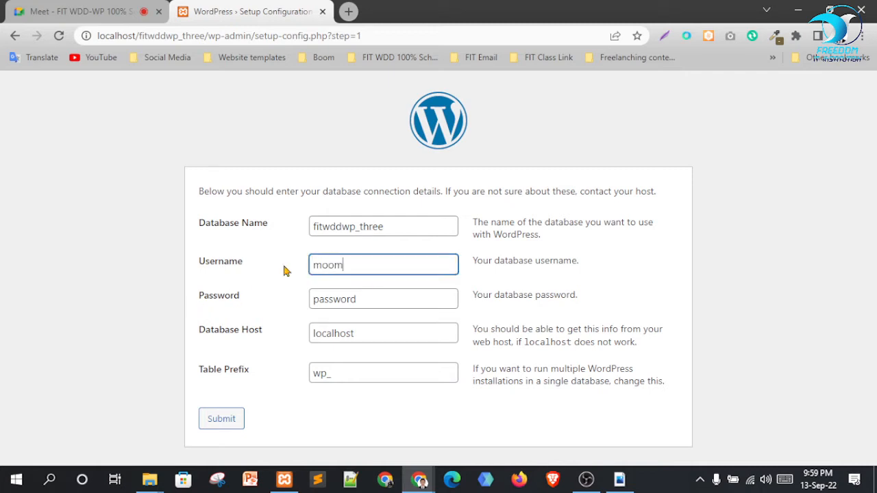
key("ctrl+a")
type("r")
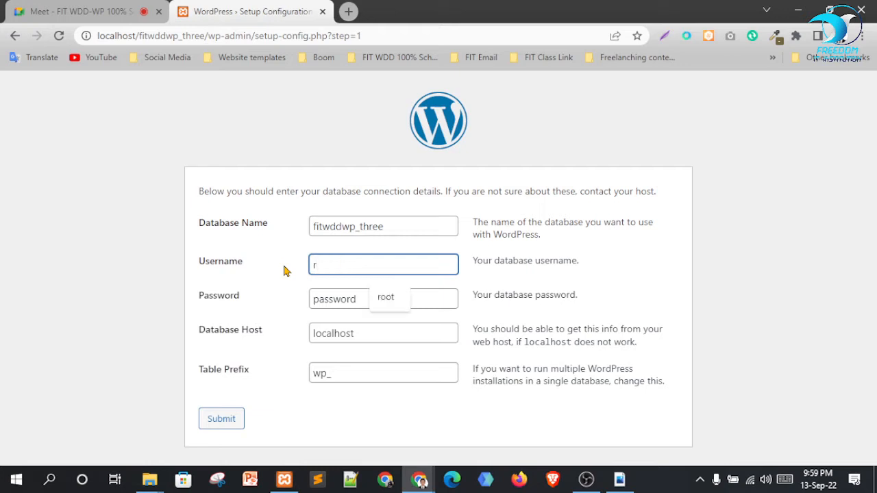
type("oo")
key("Down")
key("Return")
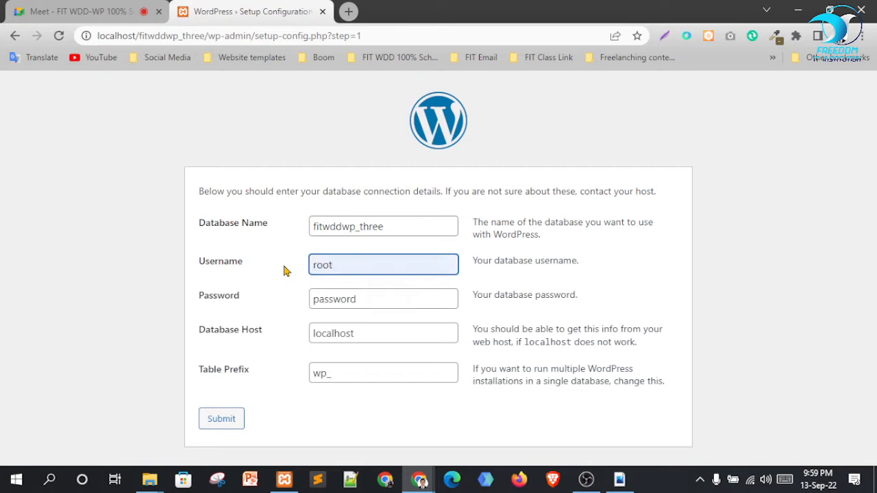
left_click_drag(340, 268, 305, 272)
left_click(760, 295)
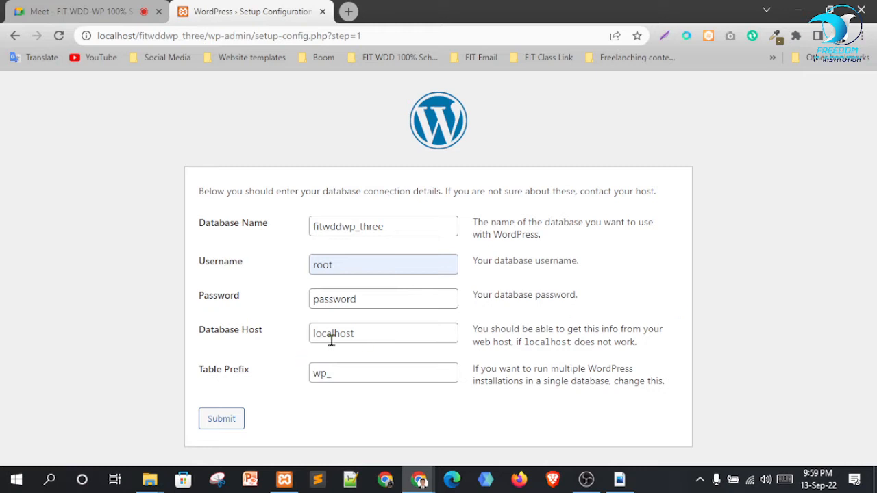
Leave the database password empty and keep the table prefix as wp_
left_click_drag(368, 298, 281, 318)
key("BackSpace")
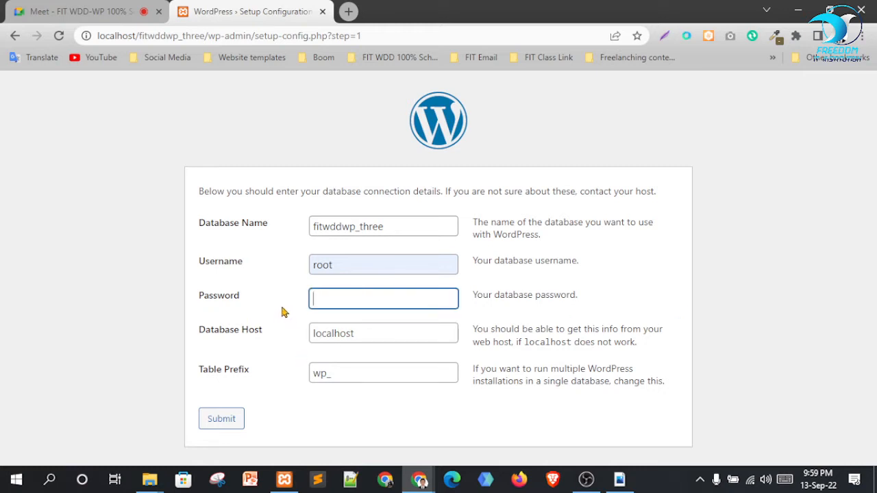
left_click(766, 268)
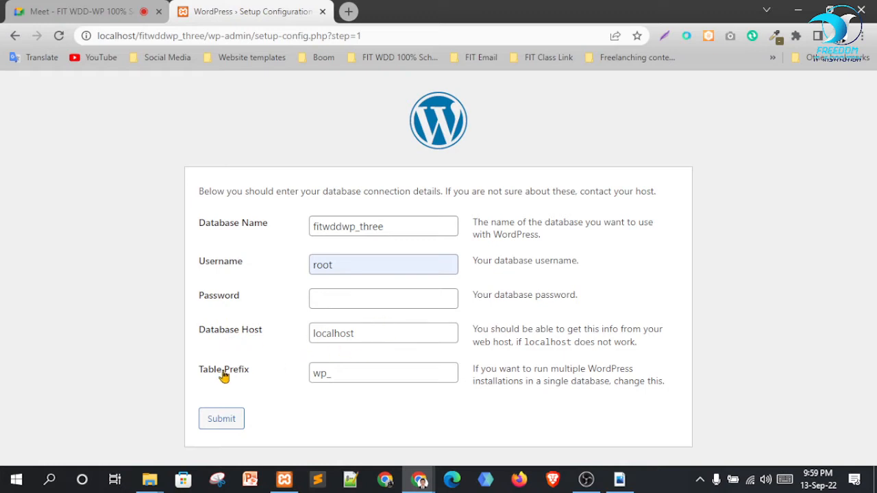
left_click(358, 370)
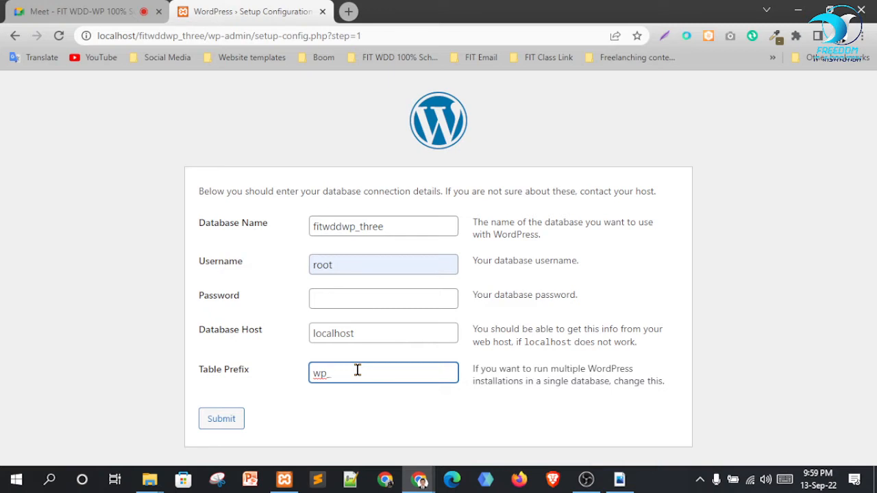
type("93")
key("BackSpace")
key("BackSpace")
Submit the database details and run the WordPress installation
left_click(222, 422)
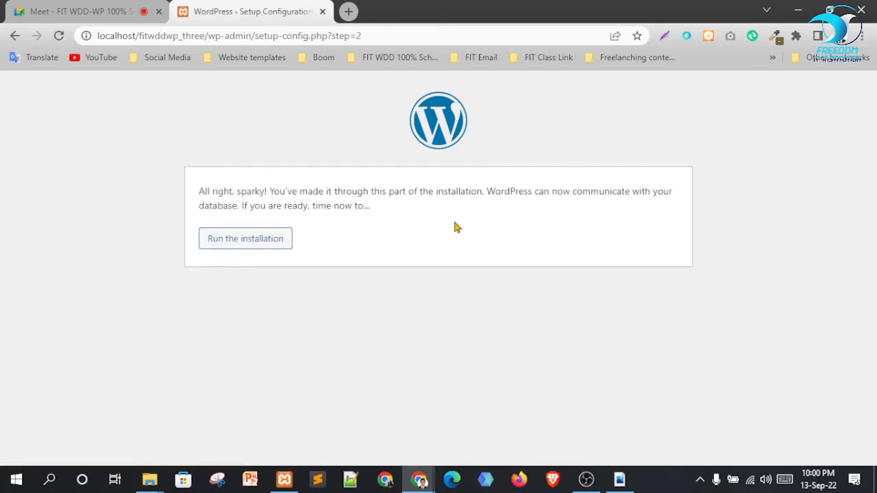
left_click(260, 251)
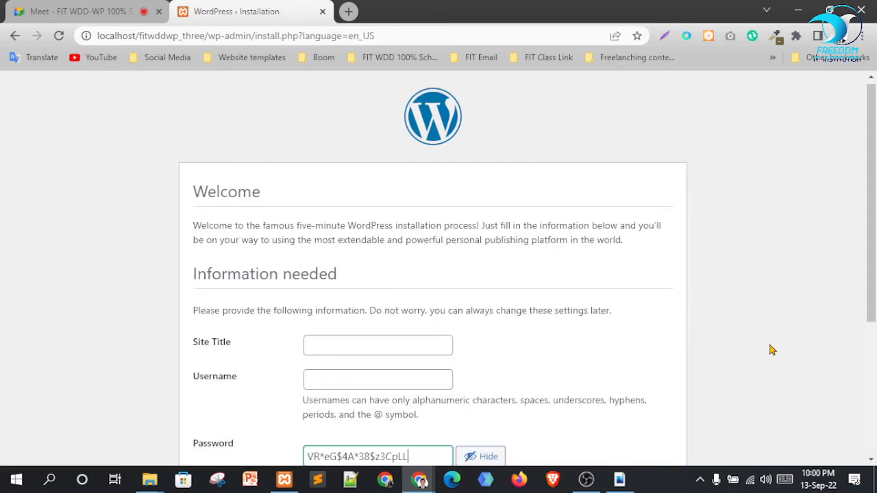
scroll(597, 264, "down", 2)
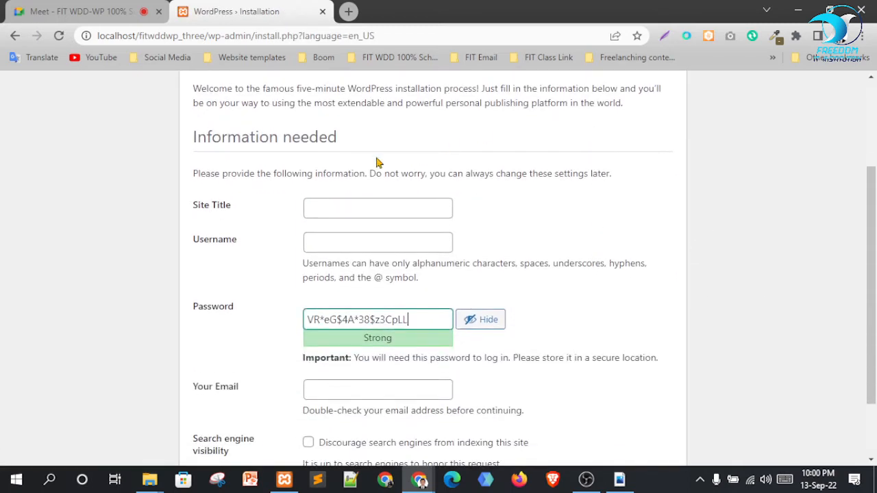
scroll(686, 254, "up", 1)
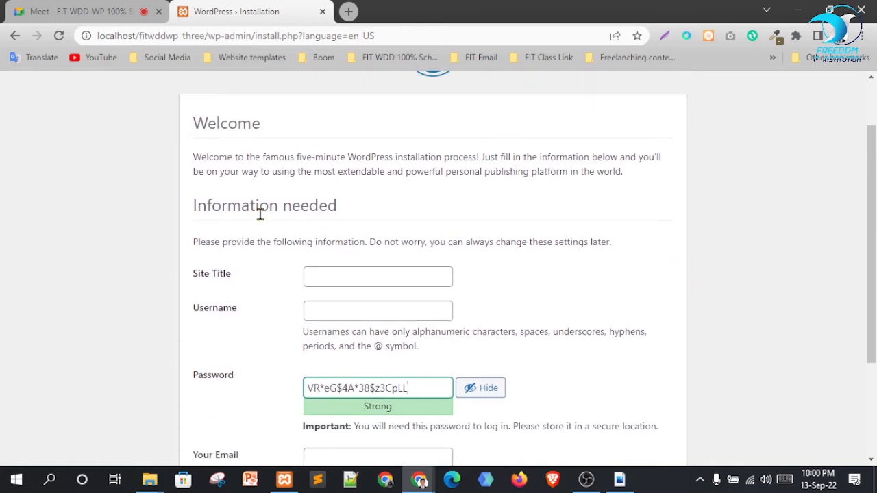
scroll(526, 265, "down", 1)
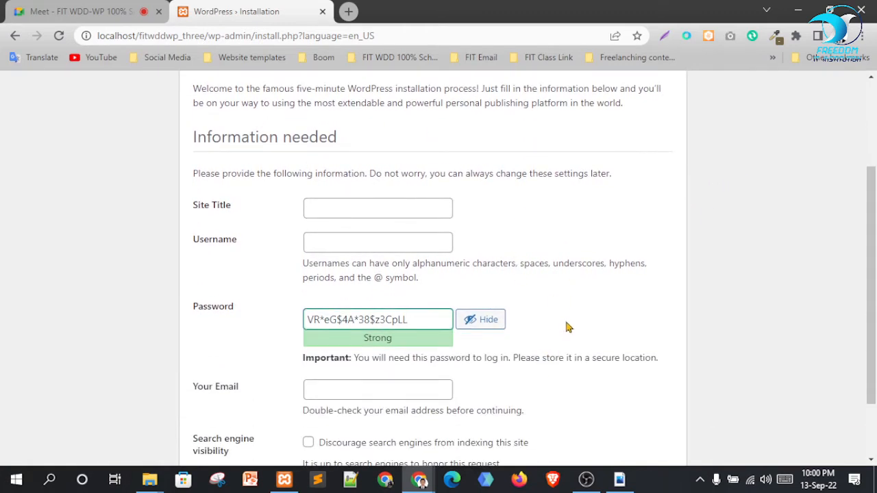
scroll(568, 326, "up", 1)
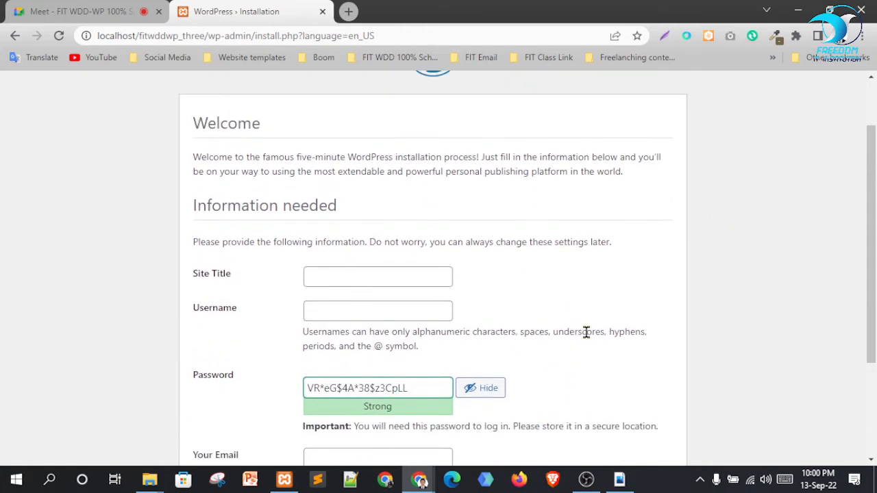
Set the Site Title to Legend Developer using the autofill suggestion
left_click(347, 269)
left_click(417, 308)
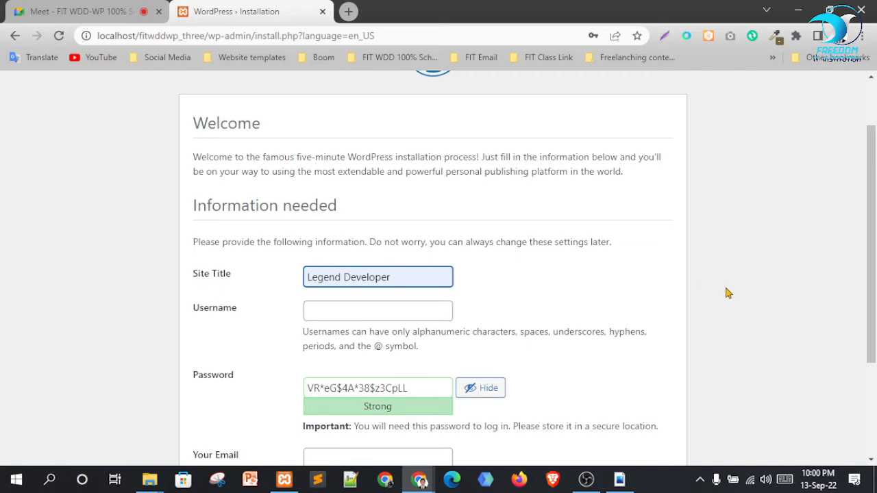
scroll(678, 283, "up", 1)
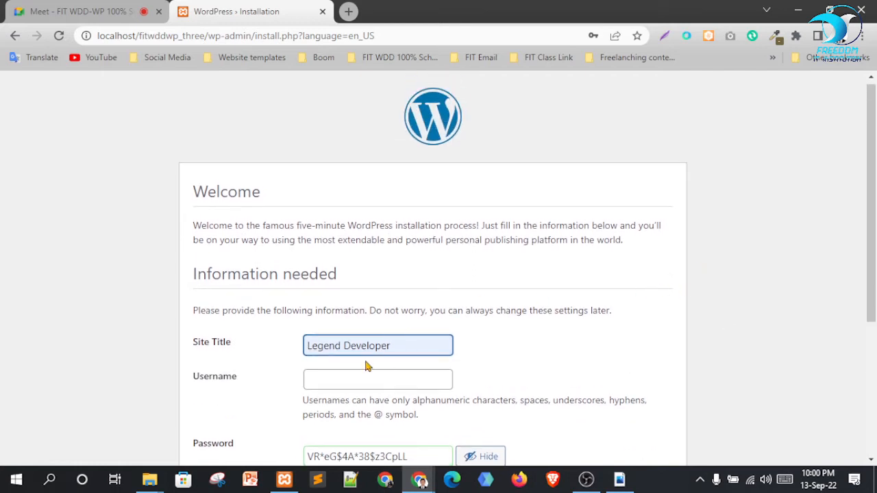
scroll(562, 297, "down", 2)
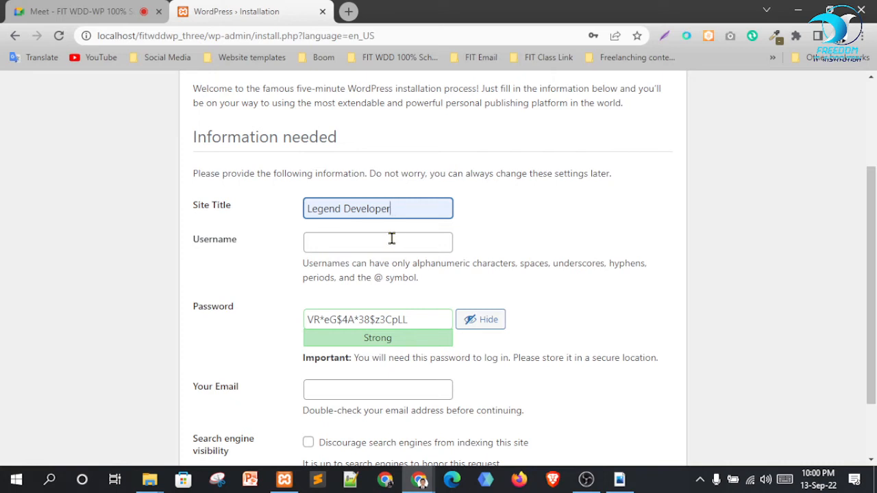
left_click(349, 242)
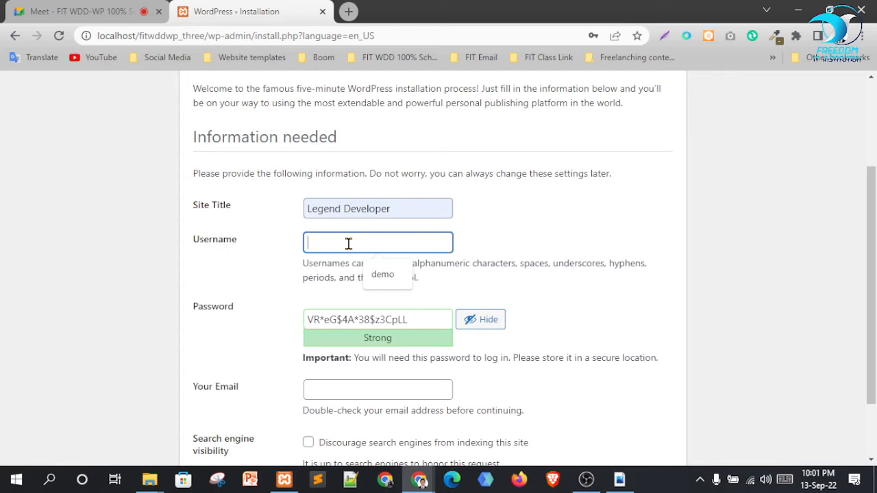
Fill in the admin username and overwrite the generated strong password with a short custom one
type("demo")
key("Tab")
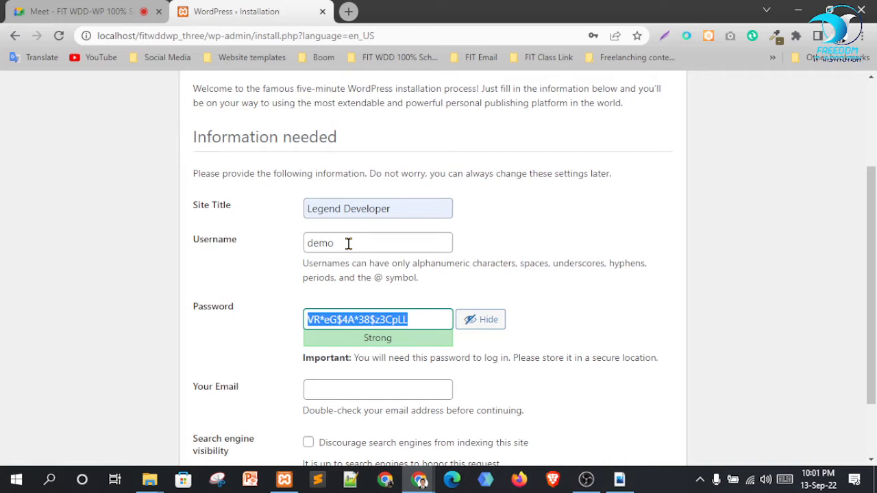
type("demo")
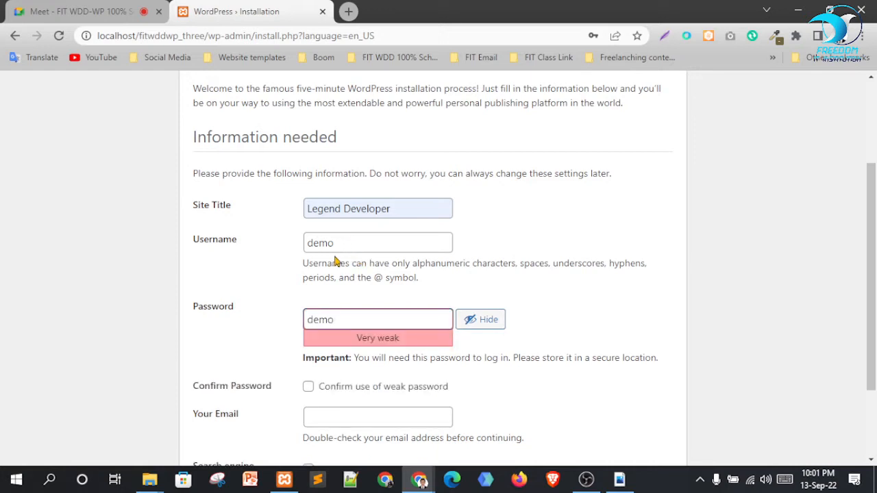
left_click(685, 296)
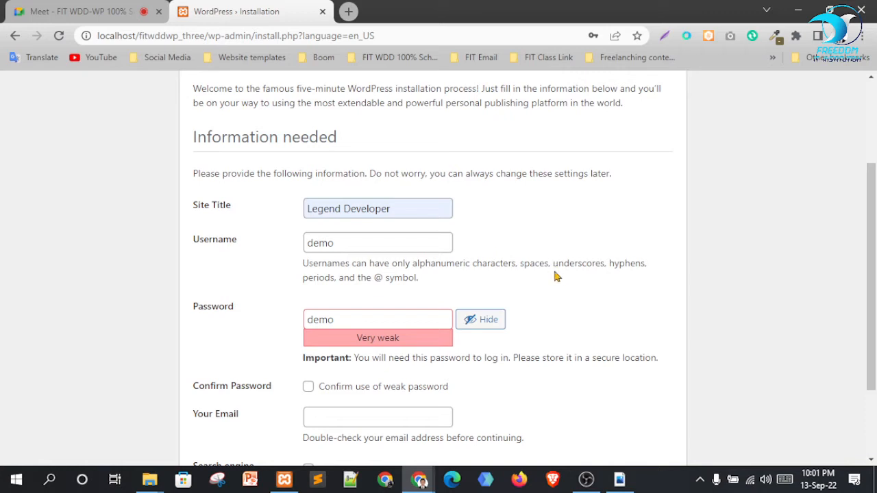
left_click_drag(357, 320, 266, 322)
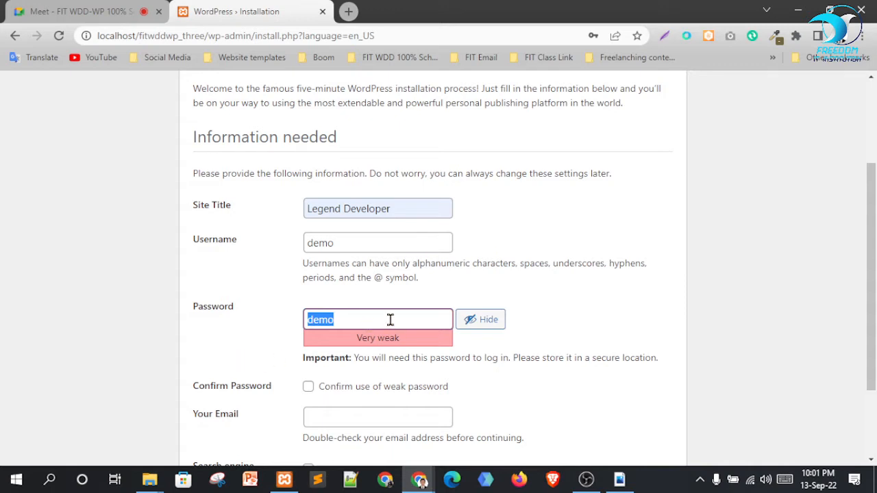
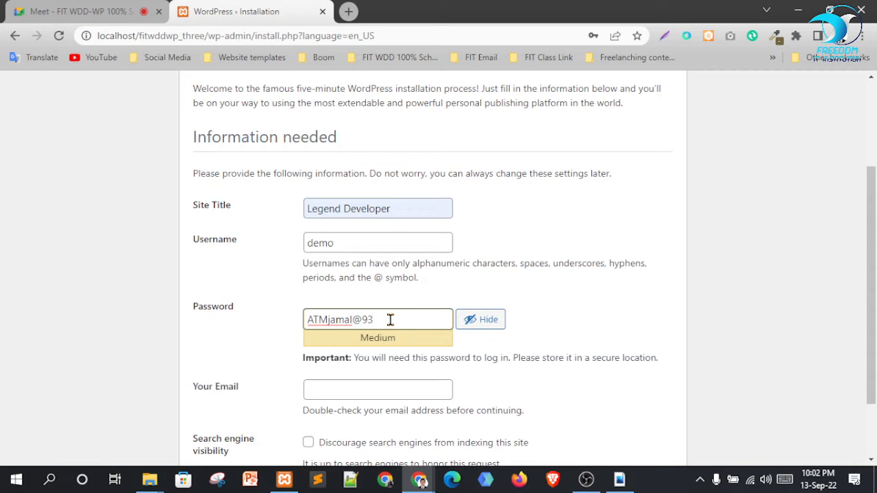
Replace the admin password with a short custom weak password
left_click(362, 320)
type("#")
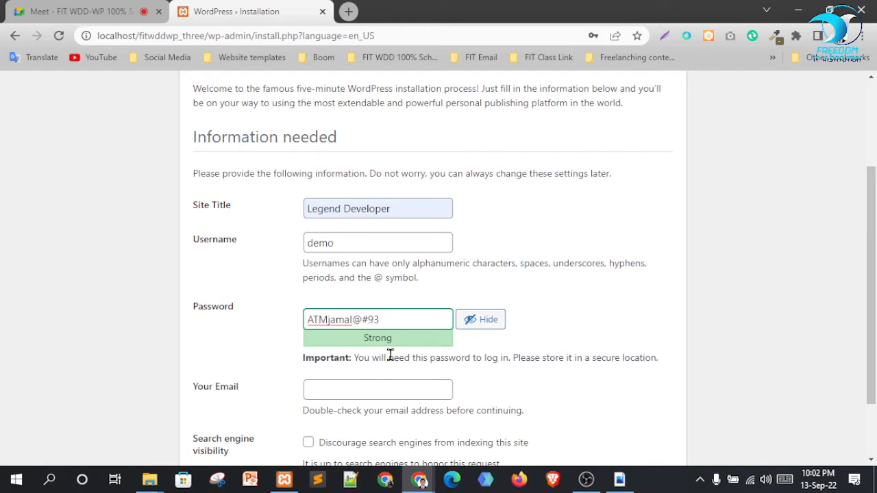
left_click_drag(382, 318, 307, 319)
left_click(350, 319)
left_click_drag(379, 320, 309, 319)
left_click(368, 322)
left_click_drag(388, 317, 198, 319)
type("demo")
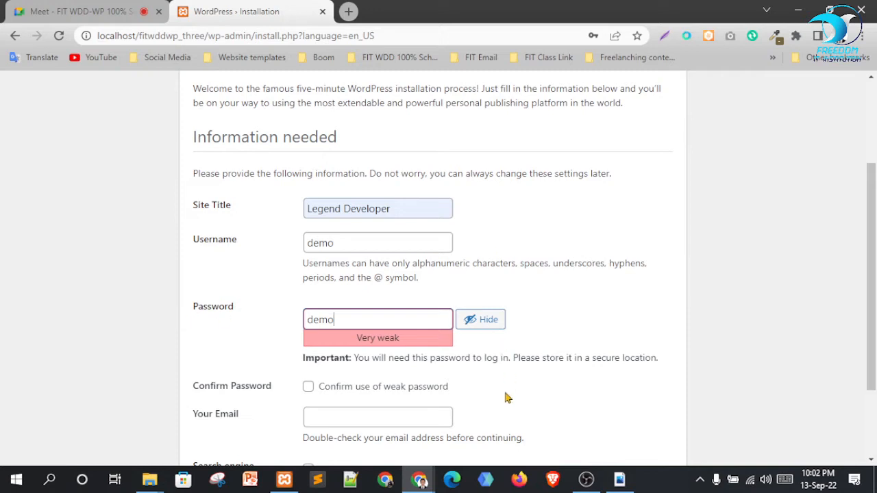
Confirm the weak password, fill in the admin e-mail, discourage search indexing and install WordPress
scroll(511, 387, "down", 1)
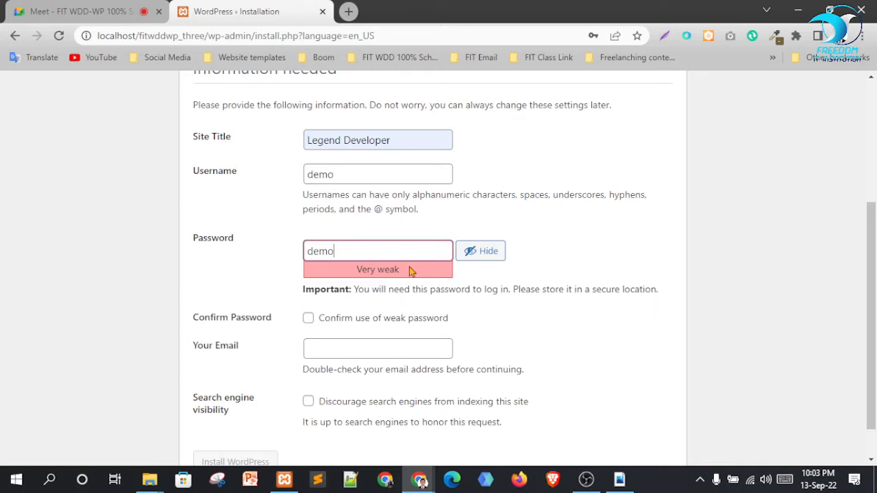
left_click(308, 319)
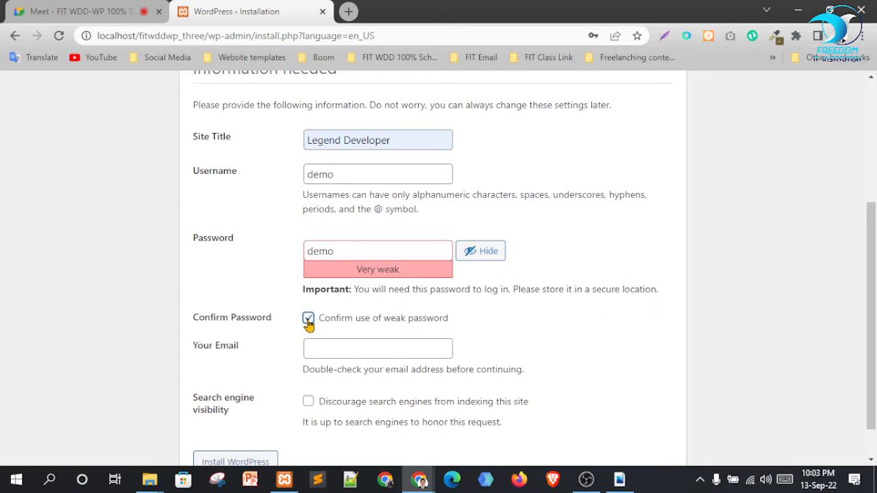
scroll(563, 316, "down", 1)
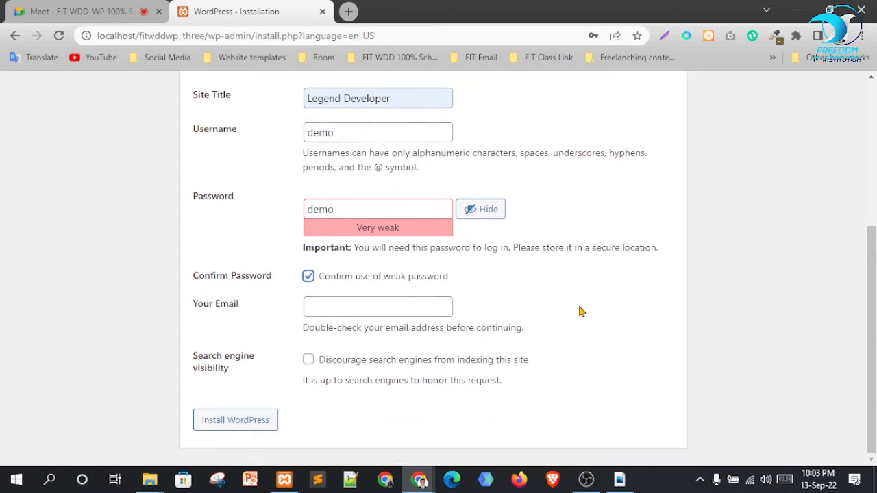
left_click(378, 307)
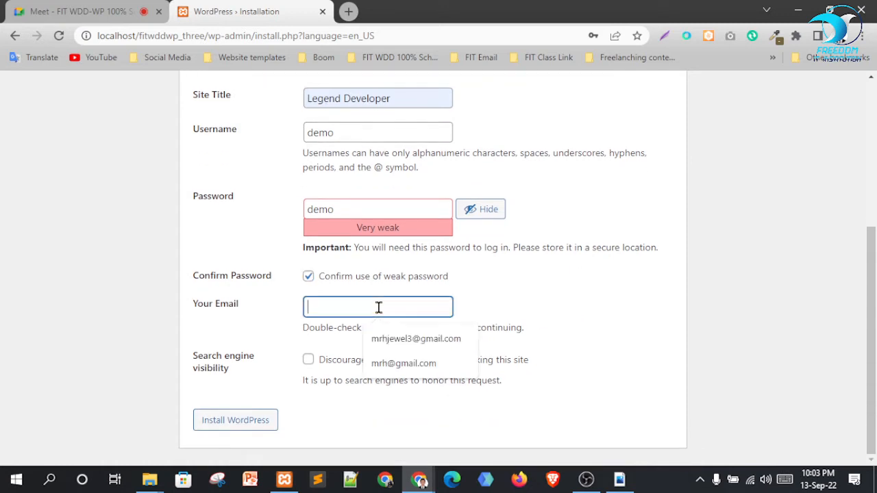
left_click(414, 340)
left_click(644, 351)
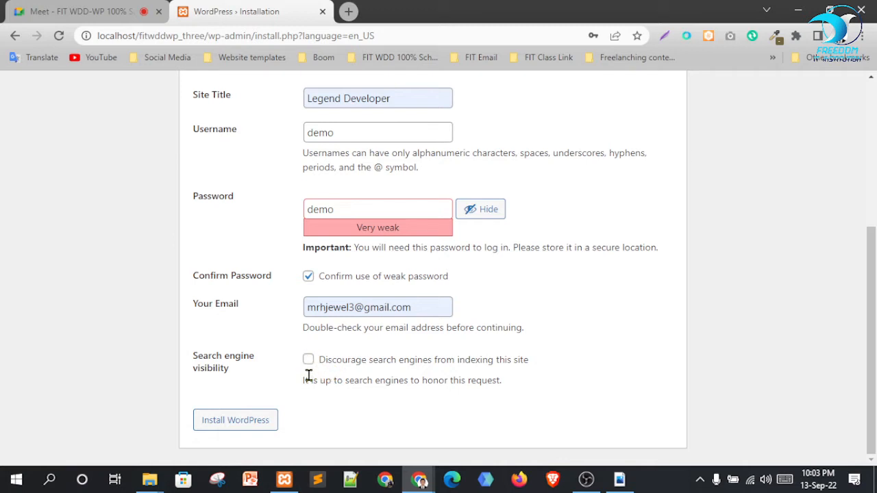
left_click(252, 433)
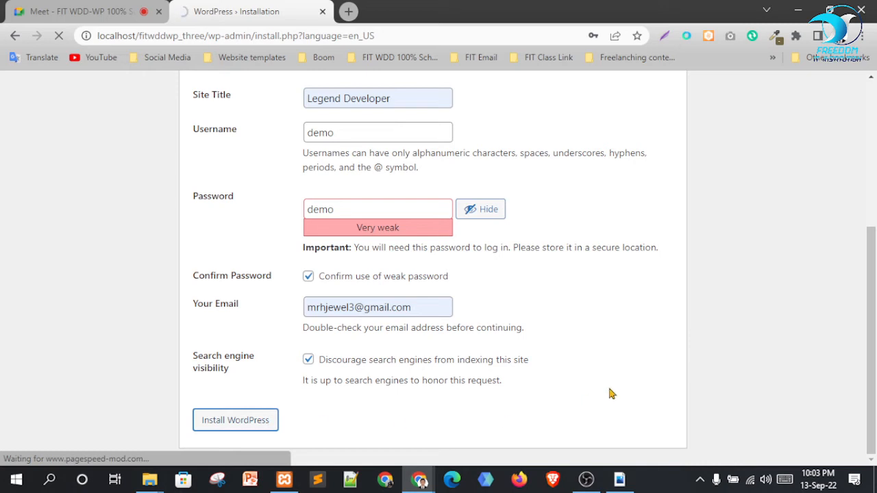
Dismiss Chrome's password popups and review the installation Success! message
scroll(464, 274, "up", 1)
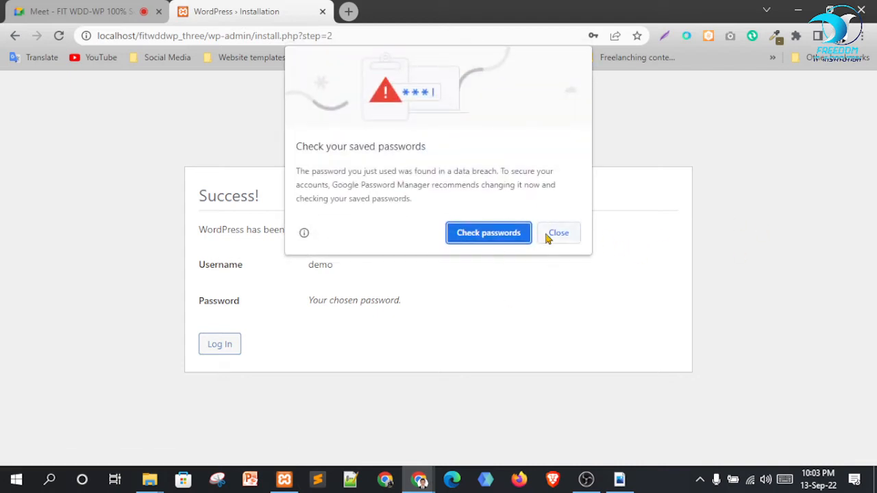
left_click(558, 234)
left_click(607, 233)
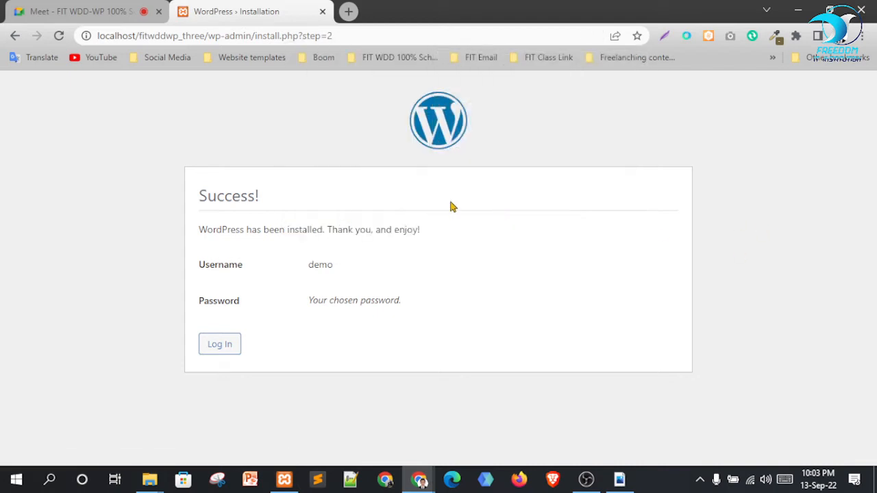
left_click_drag(196, 199, 310, 213)
left_click_drag(216, 230, 336, 228)
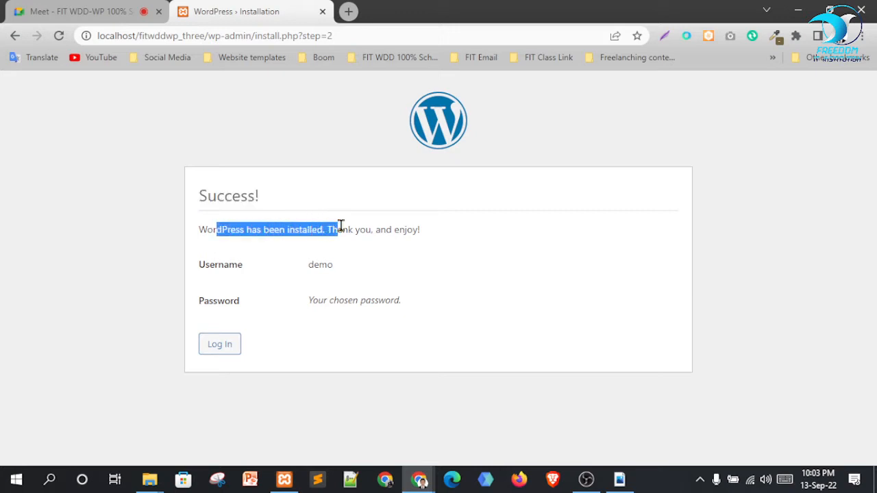
Log in with the admin username and new password, revealing the password first
left_click(220, 346)
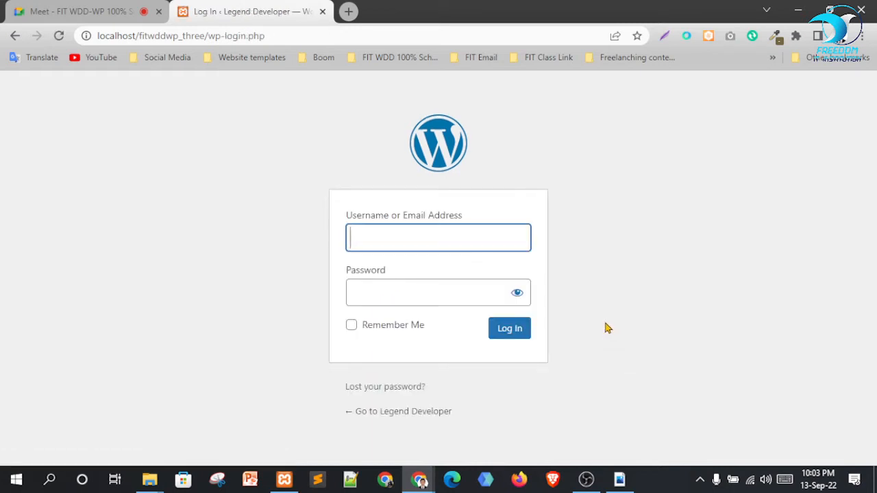
type("d")
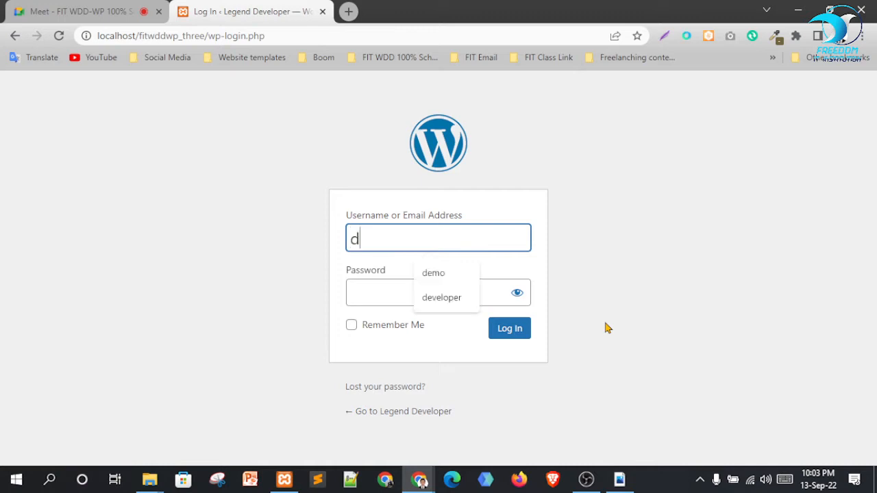
type("emo")
key("Tab")
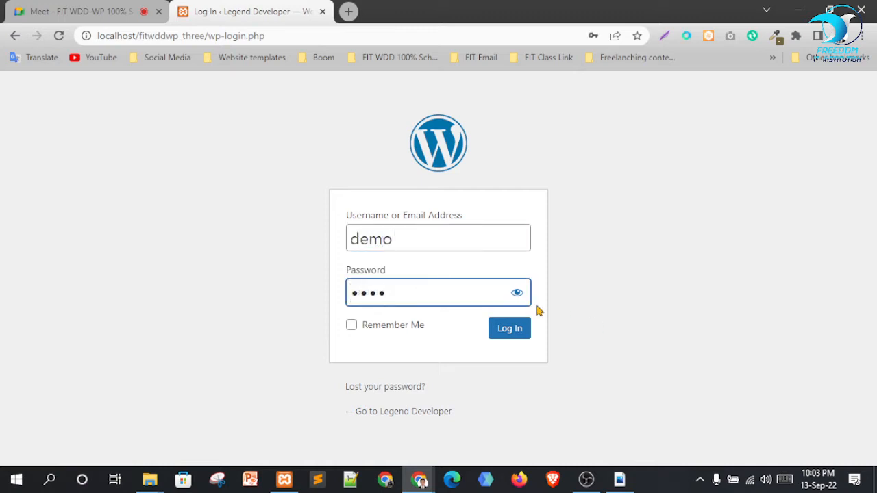
left_click(516, 293)
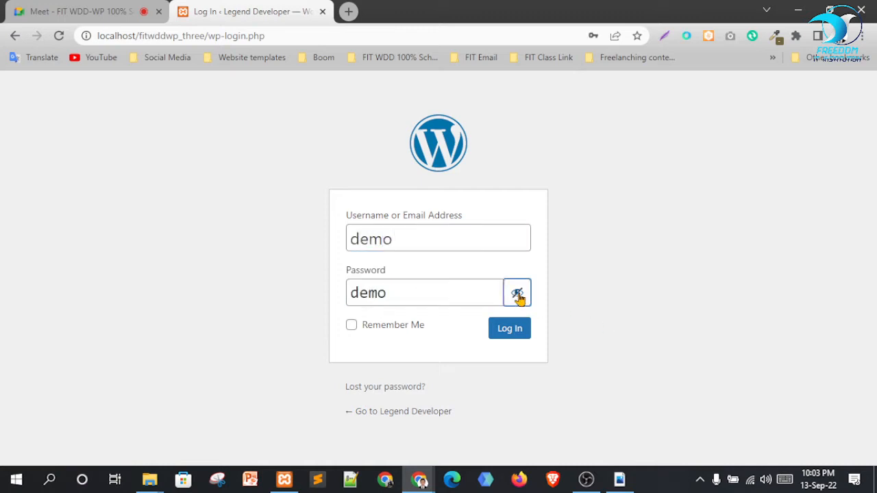
left_click(511, 331)
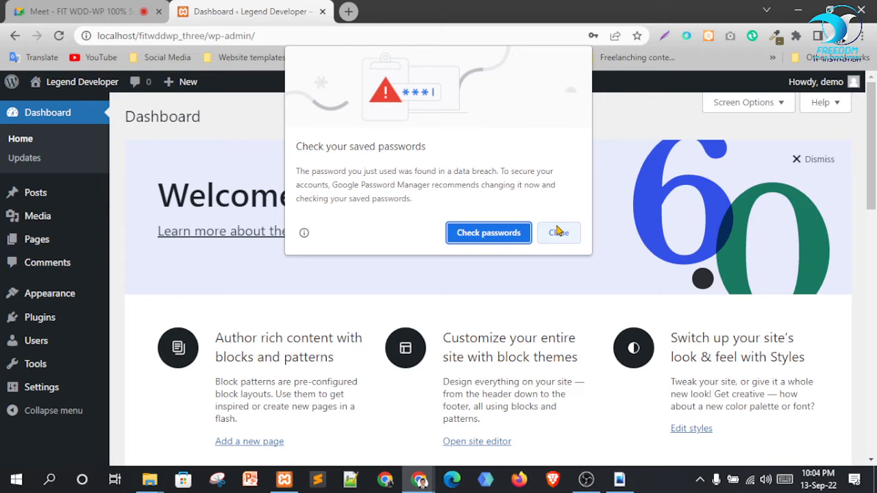
Dismiss the welcome panel and hide the PHP Update, Site Health, At a Glance, Activity and Quick Draft widgets
left_click(557, 233)
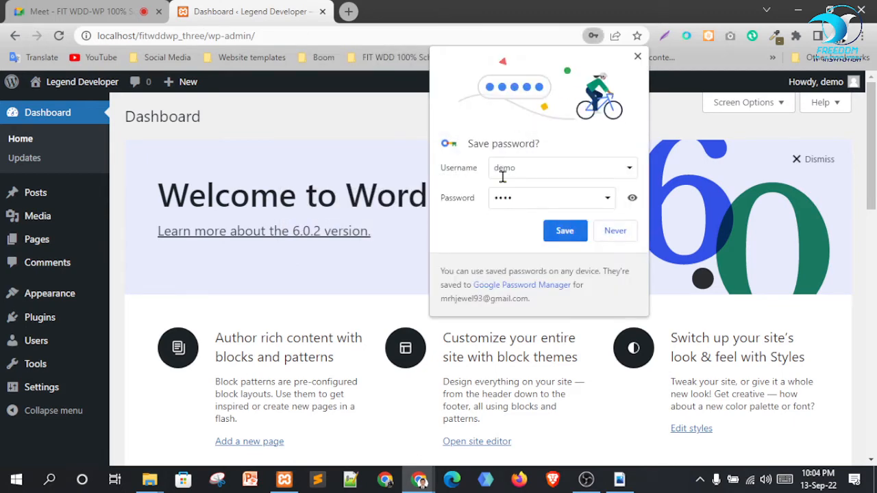
left_click(621, 231)
left_click_drag(162, 192, 525, 201)
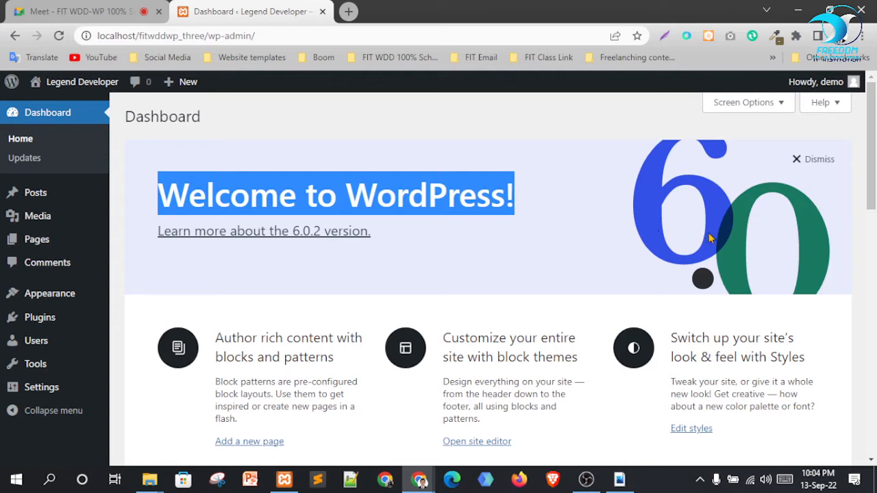
left_click(820, 162)
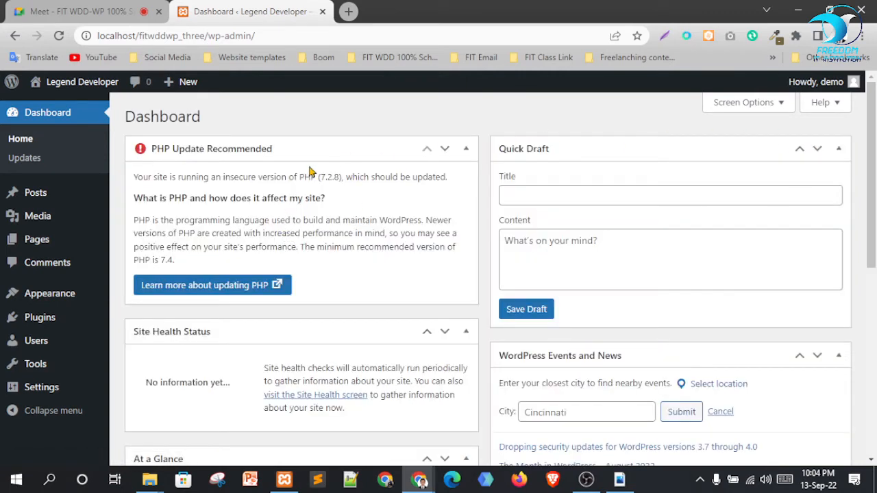
left_click(765, 103)
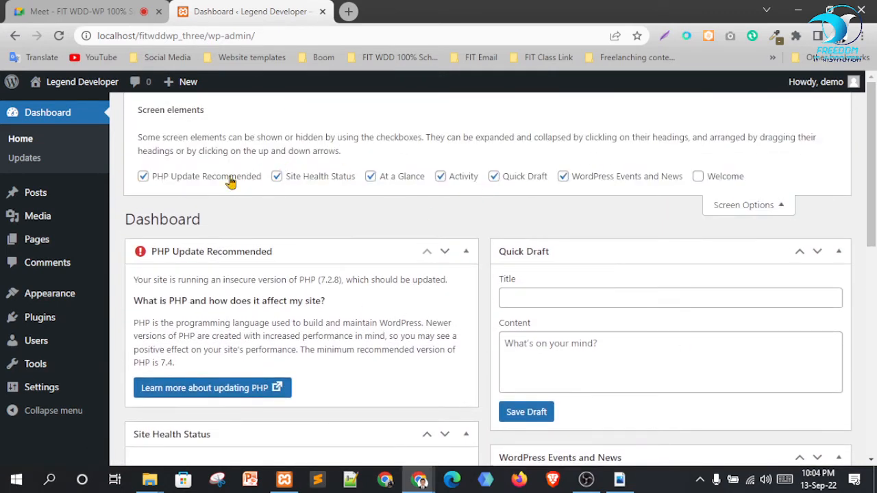
left_click(199, 178)
left_click(321, 179)
left_click(393, 177)
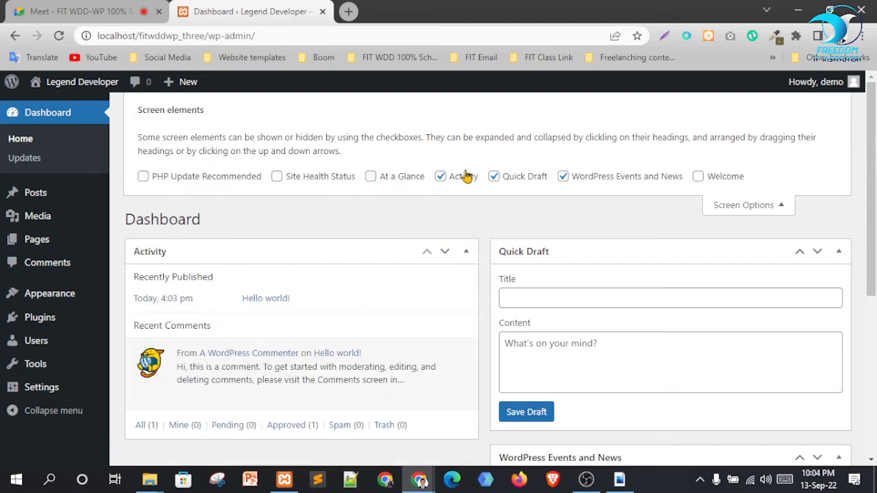
left_click(462, 177)
left_click(519, 179)
left_click(776, 206)
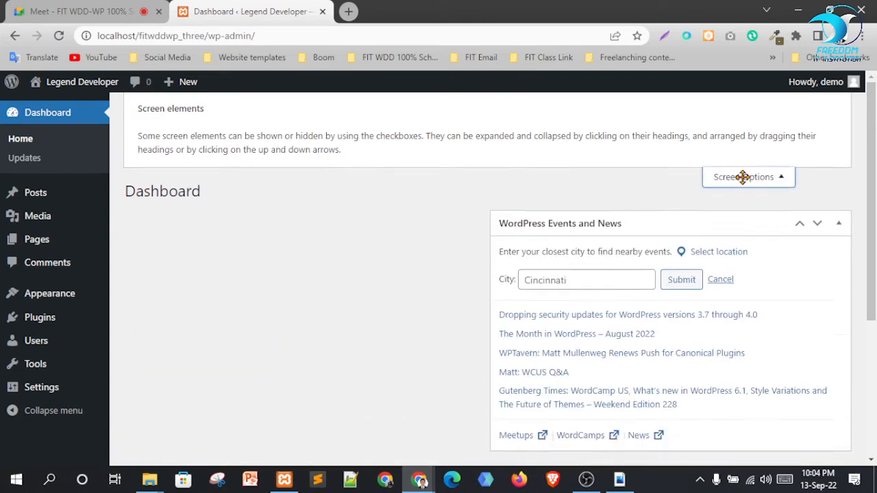
Hide the PHP Update Recommended and WordPress Events and News widgets, leaving the Dashboard empty
left_click(838, 150)
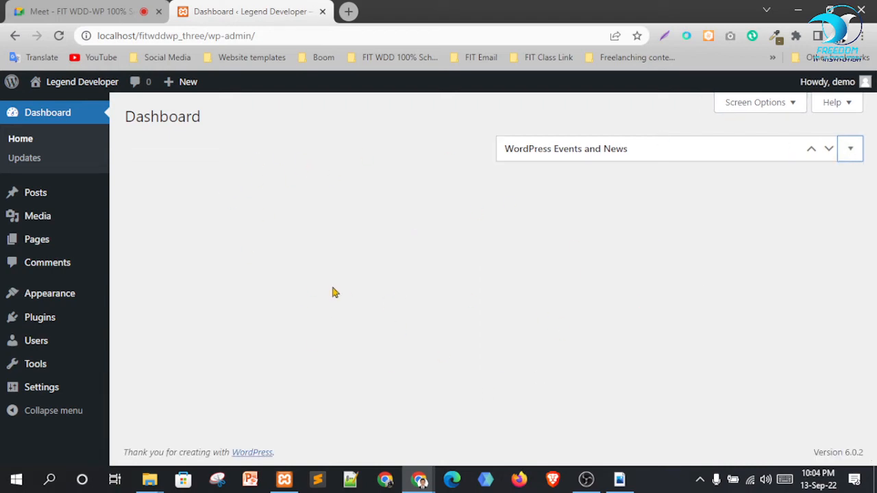
left_click(790, 109)
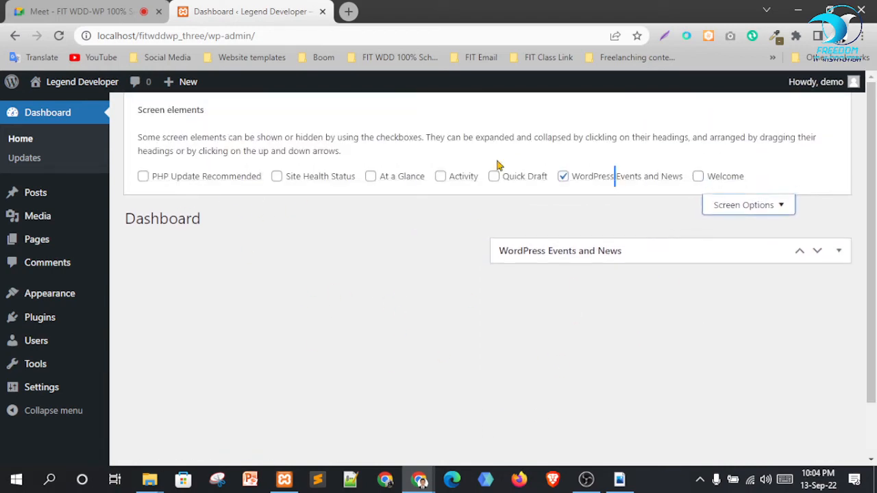
left_click(213, 181)
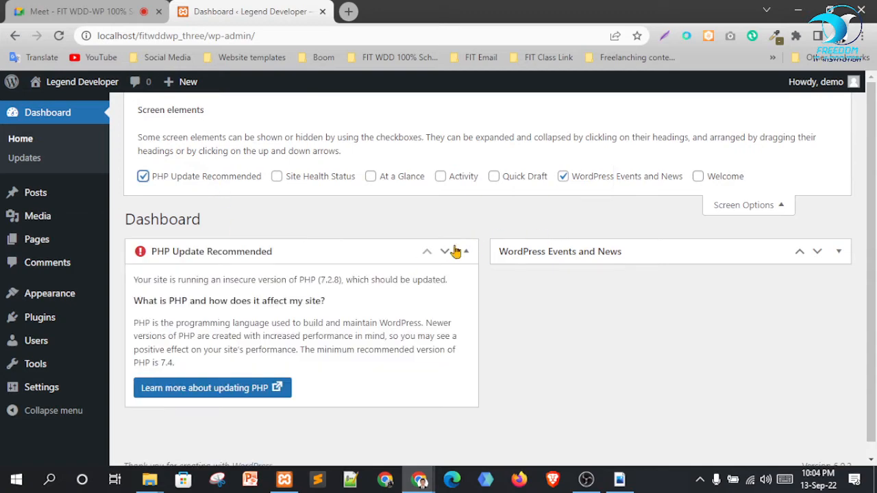
left_click(750, 207)
left_click(472, 151)
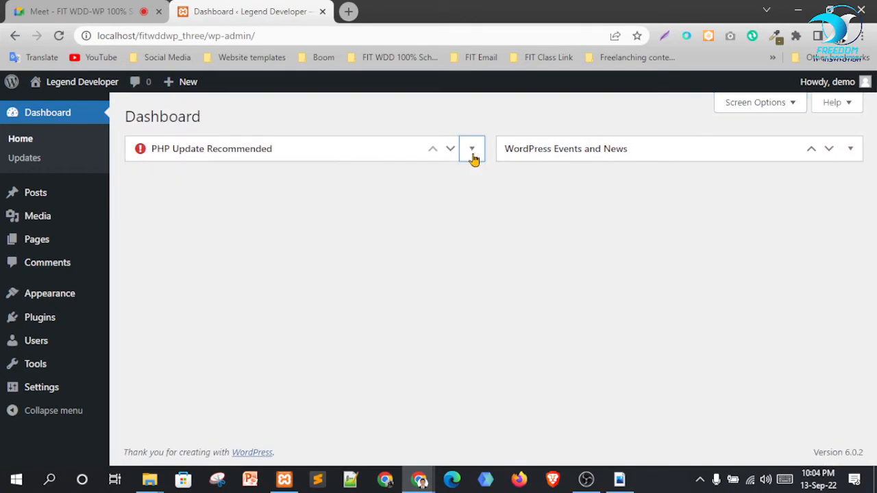
left_click(471, 154)
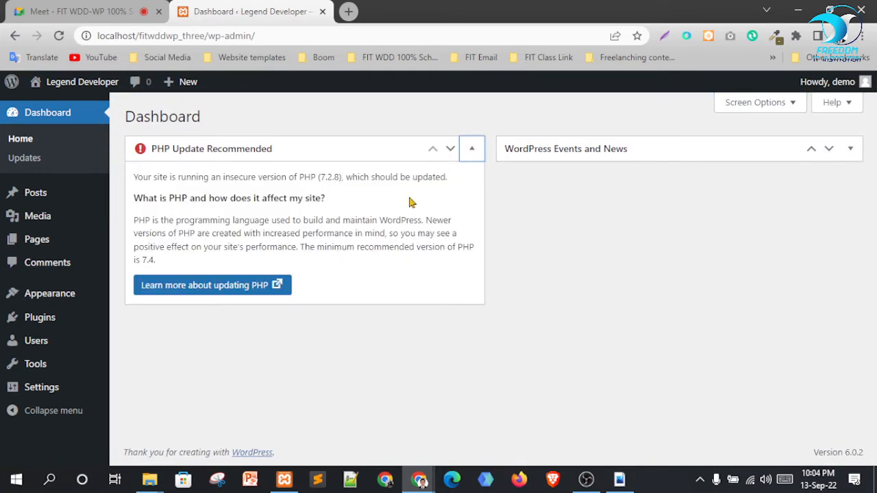
left_click(472, 152)
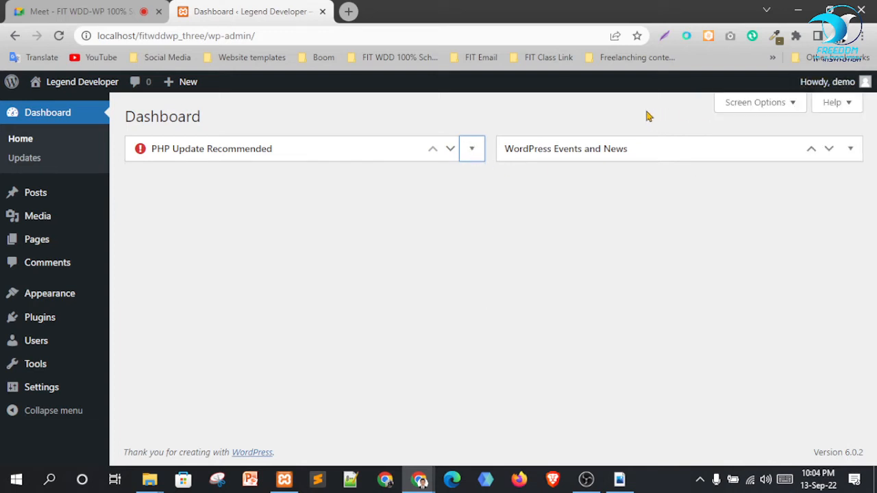
left_click(754, 103)
left_click(223, 182)
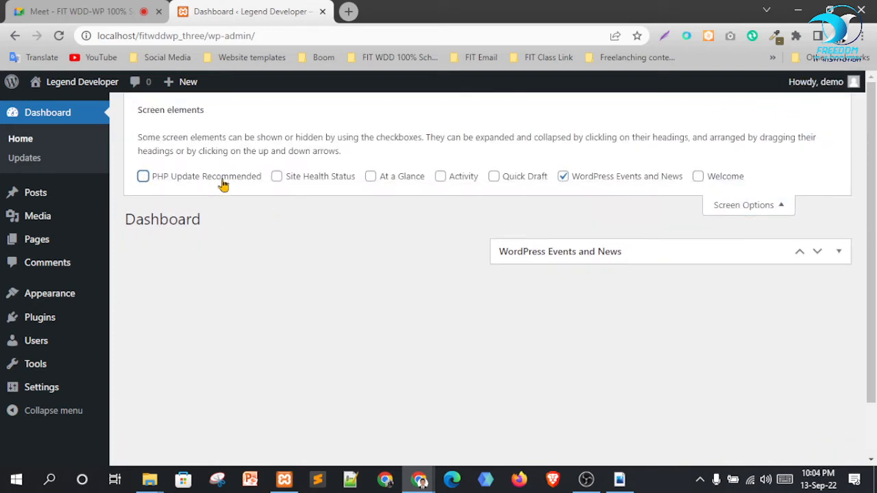
left_click(598, 185)
left_click(780, 209)
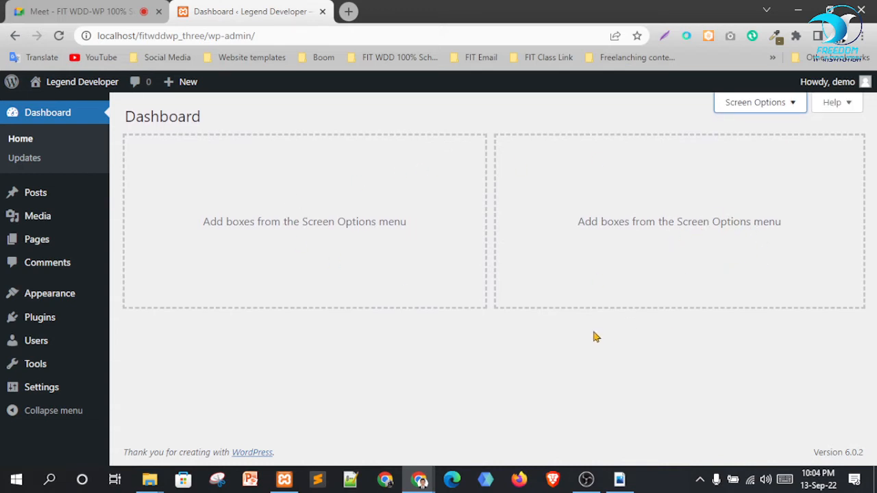
Open the live Legend Developer site in a new browser tab
mouse_move(82, 85)
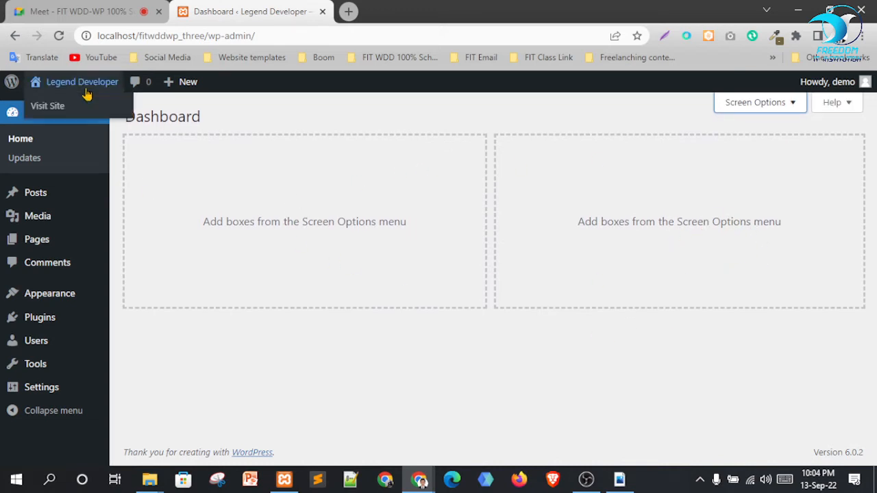
right_click(53, 104)
left_click(75, 115)
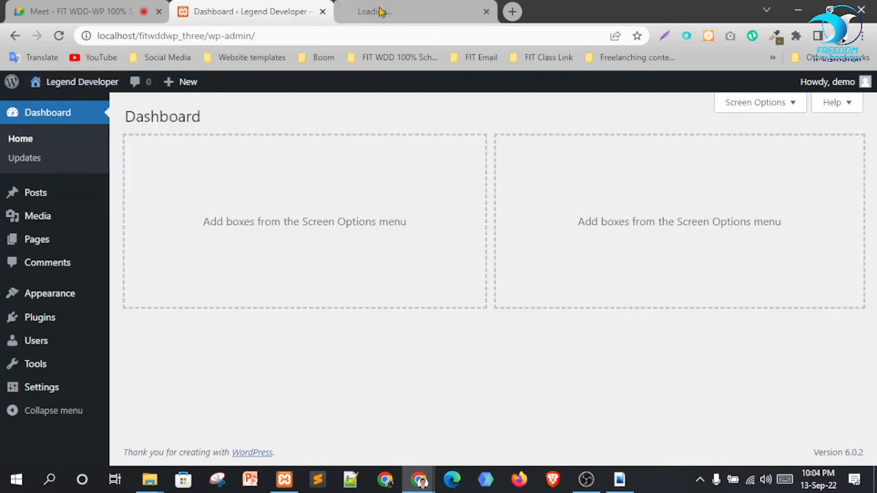
left_click(394, 11)
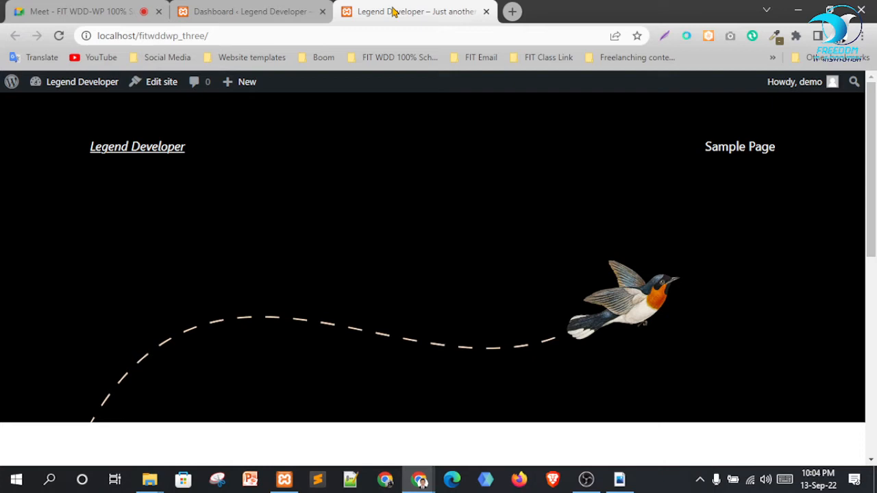
Scroll through the front page to look over the site title and Hello world! post
scroll(513, 184, "down", 6)
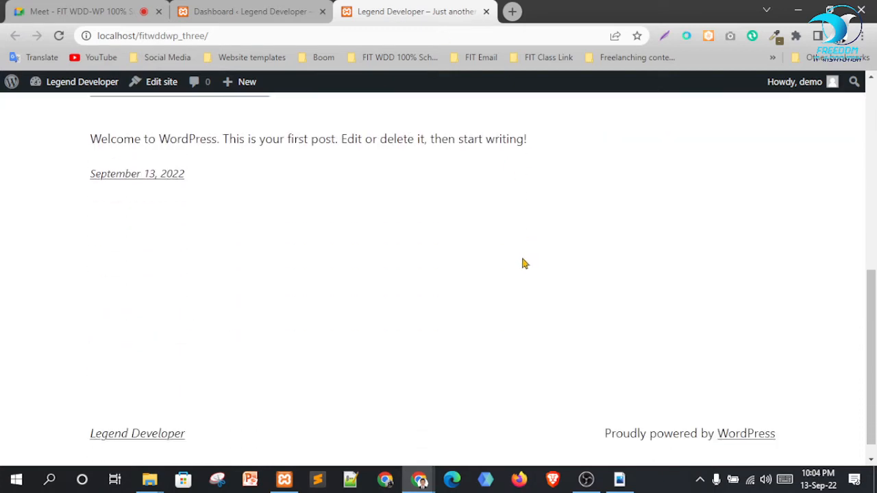
scroll(636, 234, "up", 2)
scroll(372, 133, "up", 4)
scroll(699, 225, "down", 6)
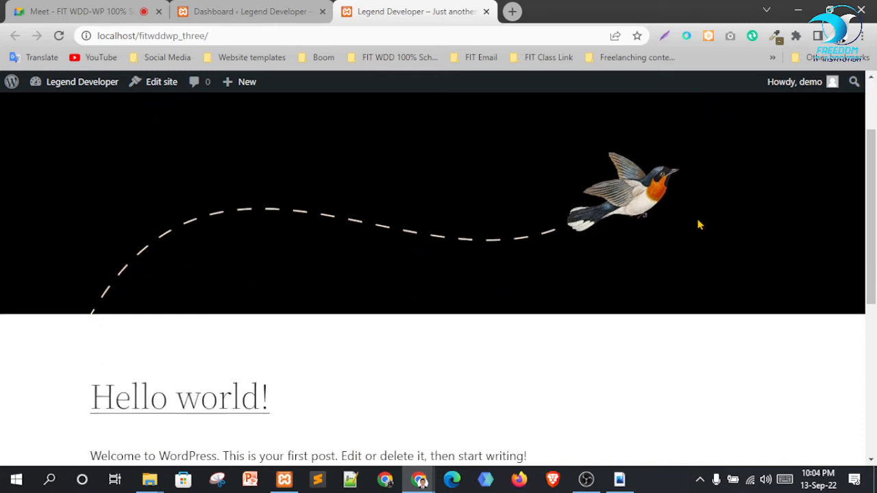
scroll(482, 290, "up", 6)
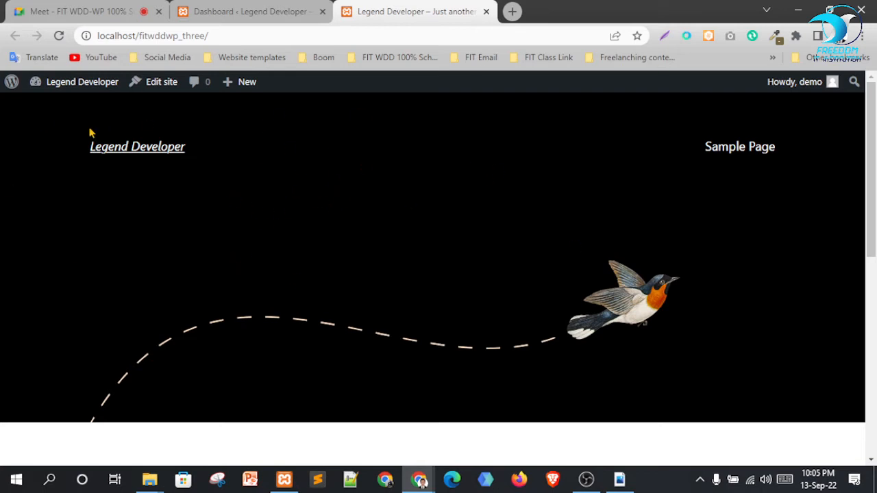
scroll(303, 212, "down", 4)
scroll(303, 211, "up", 4)
left_click_drag(250, 165, 98, 164)
left_click(154, 218)
scroll(630, 221, "down", 5)
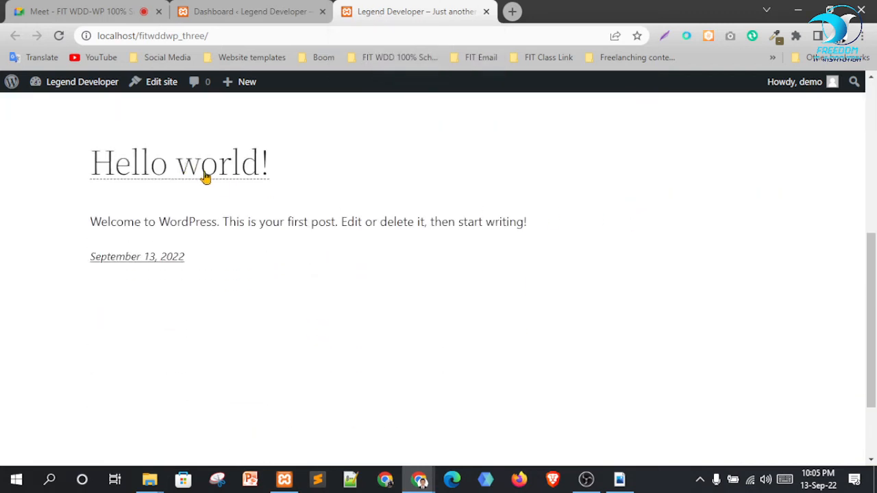
Open the Hello world! post and read through its text and sample comment
left_click(204, 177)
scroll(251, 233, "down", 1)
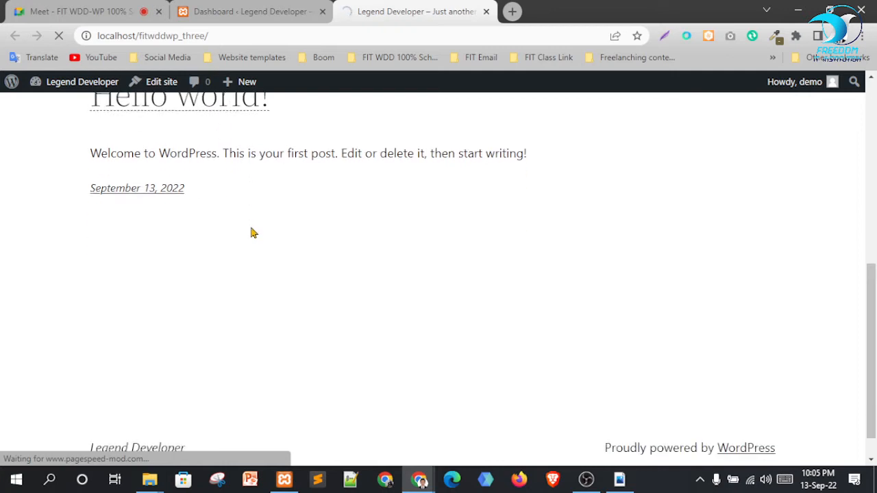
scroll(544, 294, "down", 4)
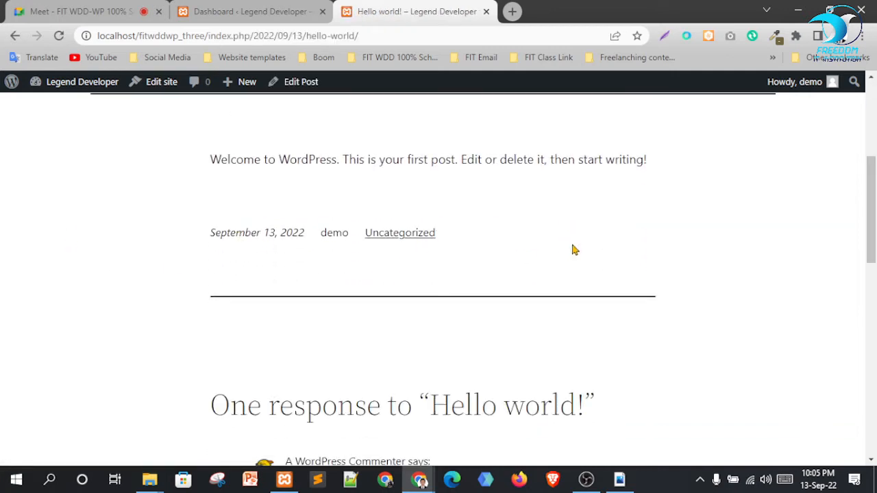
scroll(574, 251, "up", 1)
left_click_drag(206, 234, 511, 249)
left_click(528, 221)
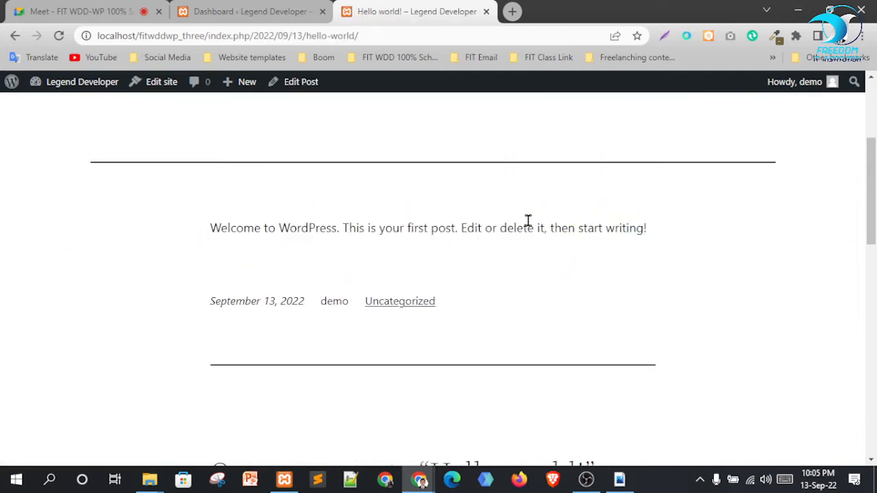
scroll(442, 229, "down", 7)
left_click_drag(251, 189, 350, 227)
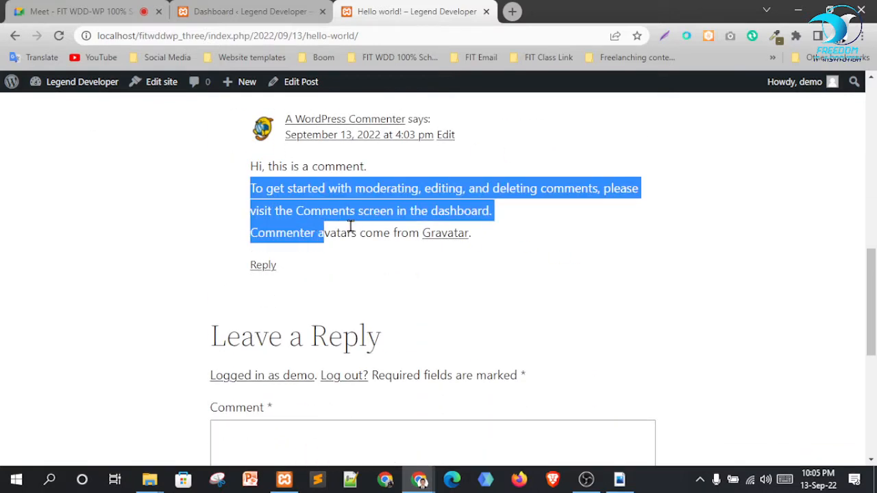
left_click(507, 294)
scroll(325, 274, "down", 3)
Post the comment 'hi' on Hello world! and go to the account profile page
left_click(316, 273)
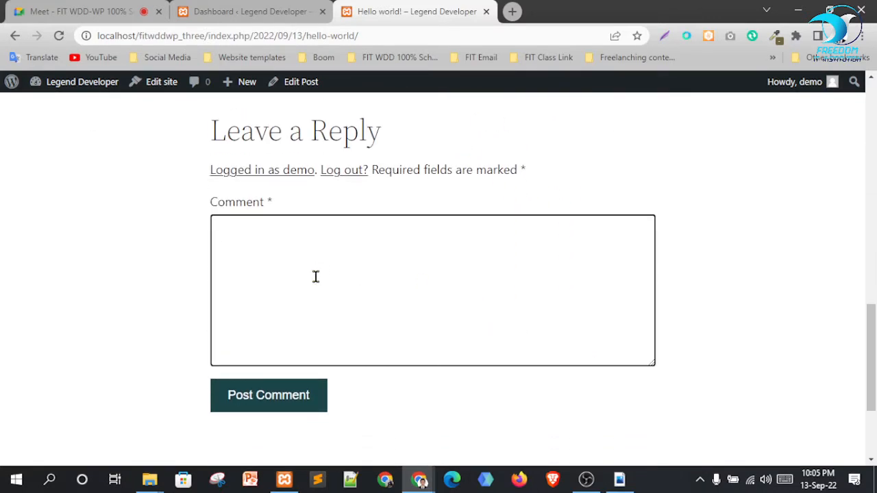
type("hi")
left_click(281, 407)
scroll(686, 294, "down", 2)
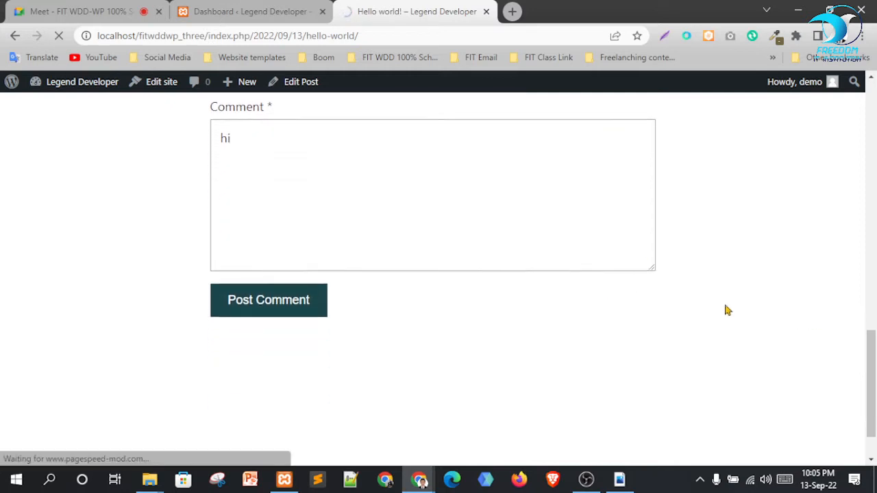
scroll(343, 316, "up", 3)
scroll(343, 343, "down", 2)
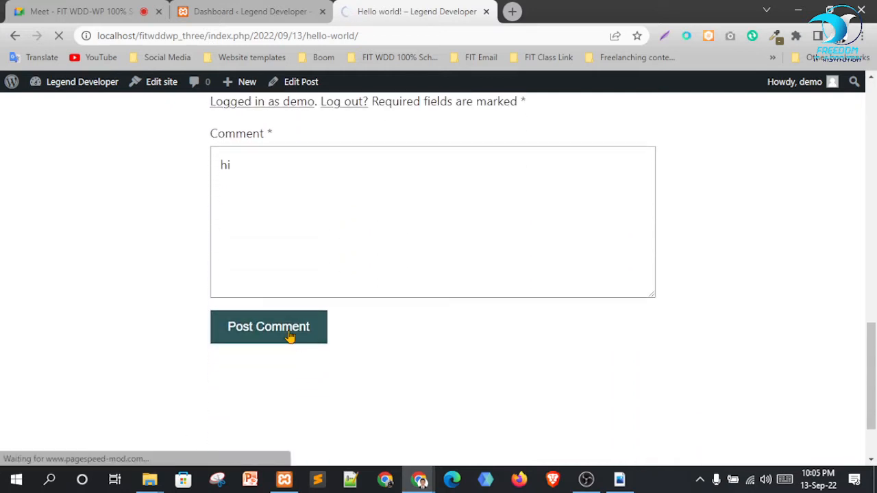
scroll(281, 220, "up", 2)
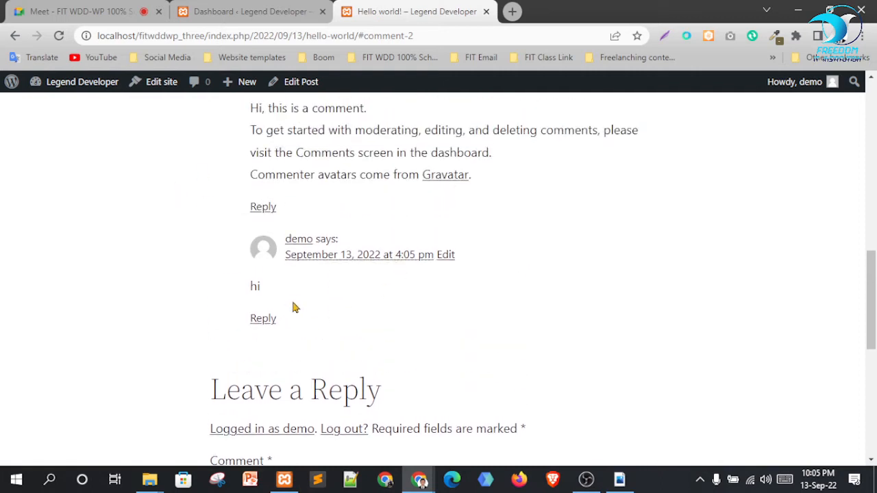
left_click_drag(232, 284, 261, 286)
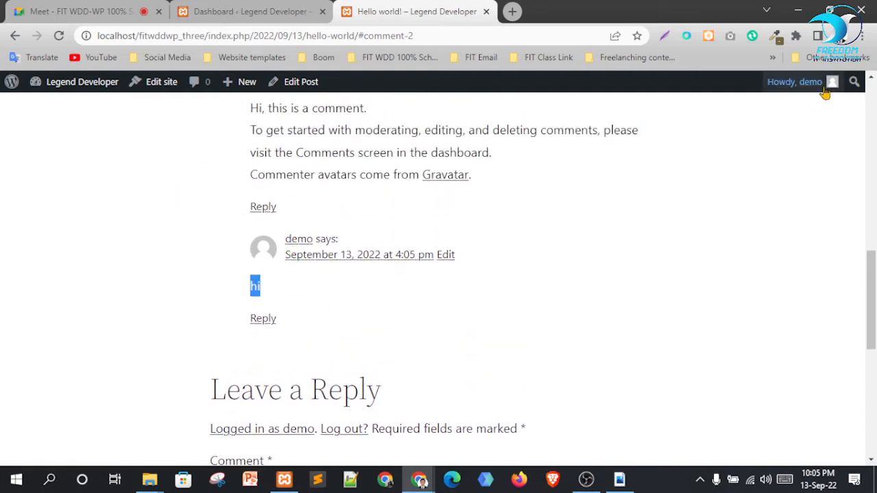
left_click(799, 82)
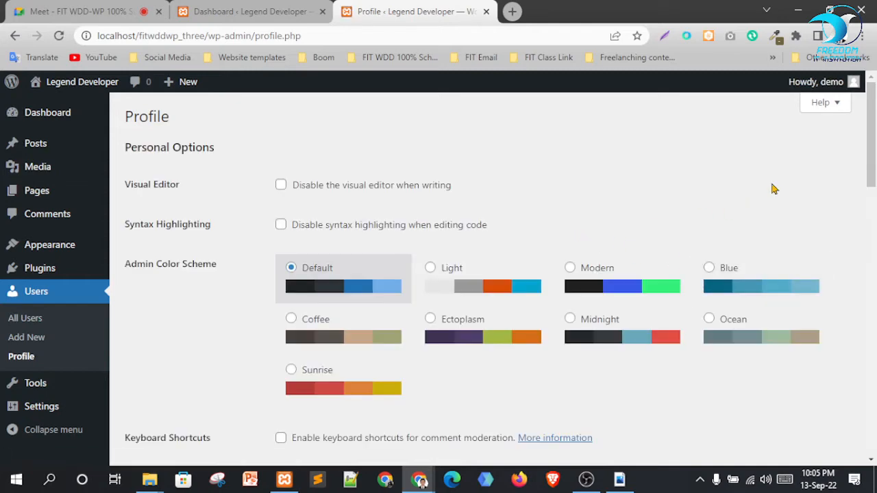
Toggle the Profile help panel, return to the Dashboard and close the duplicate tab
left_click(830, 104)
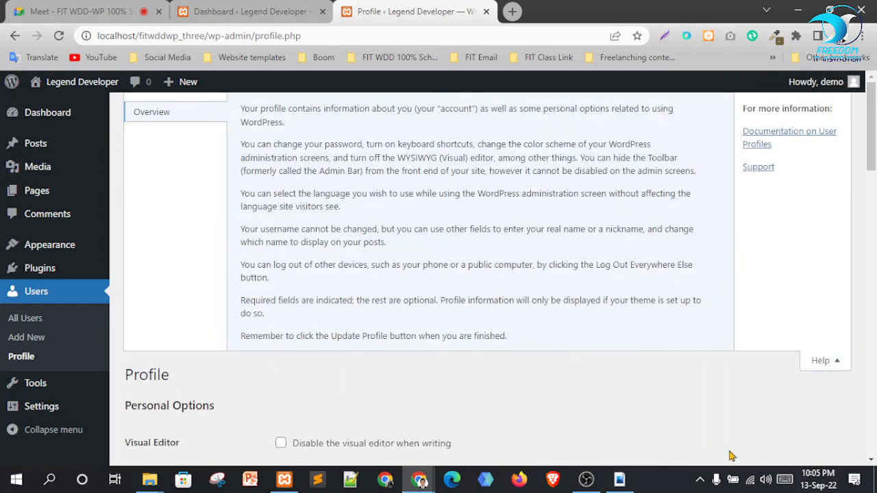
left_click(827, 366)
left_click(73, 111)
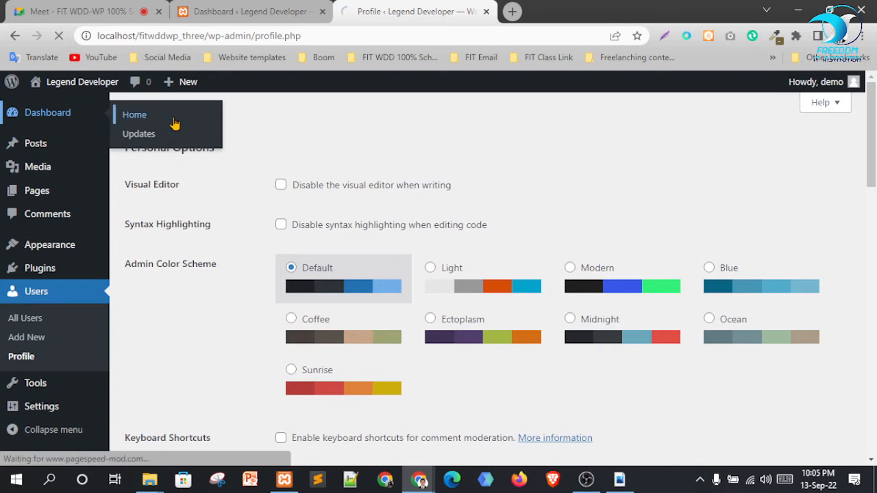
left_click(322, 12)
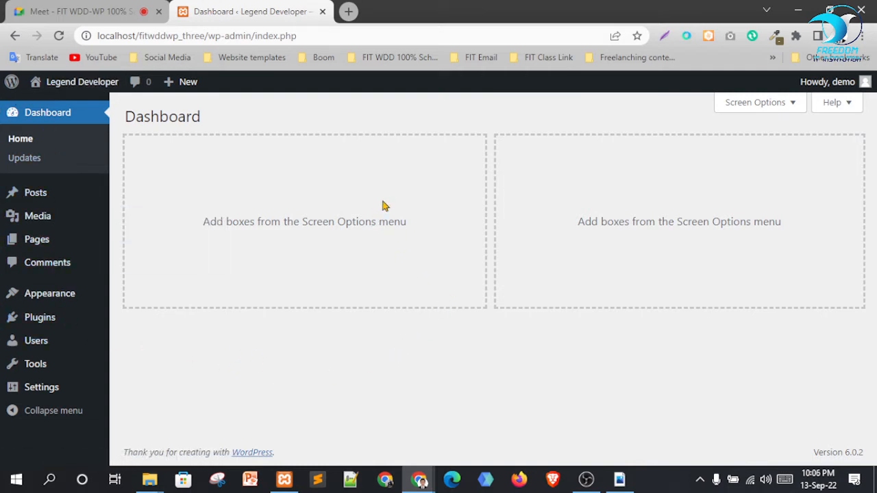
mouse_move(58, 88)
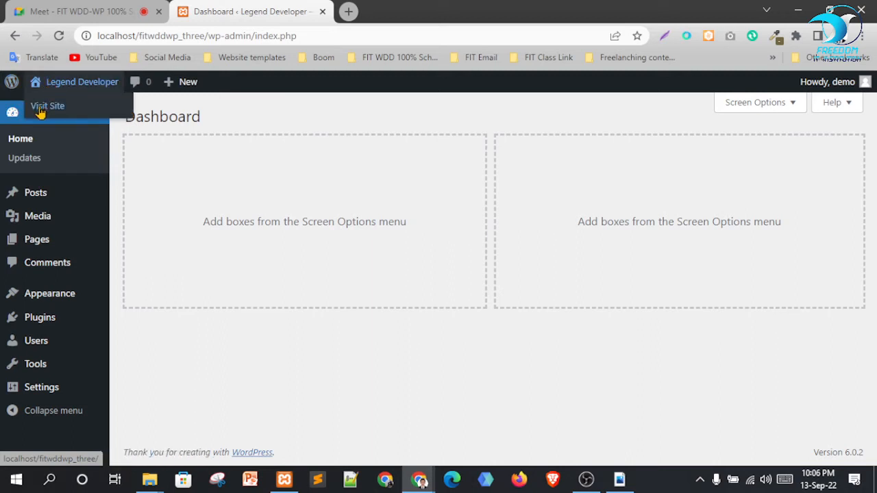
Open the site's front page in a new tab and look it over
right_click(40, 112)
left_click(62, 116)
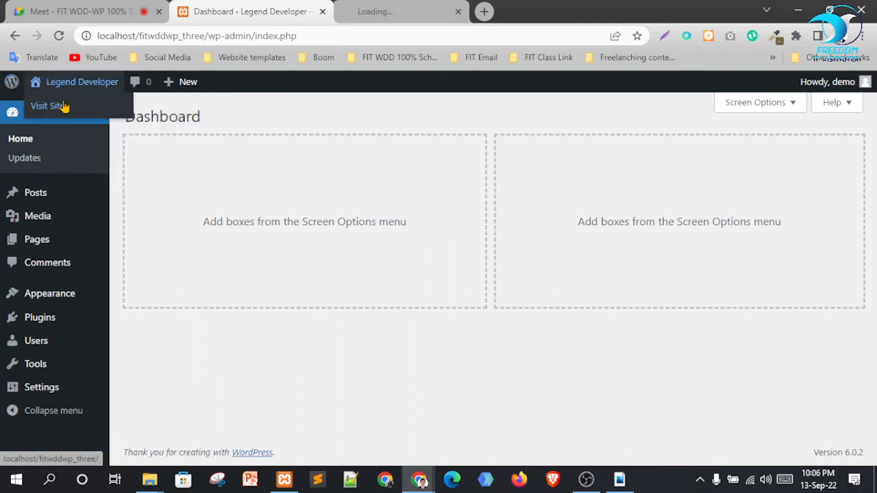
mouse_move(58, 86)
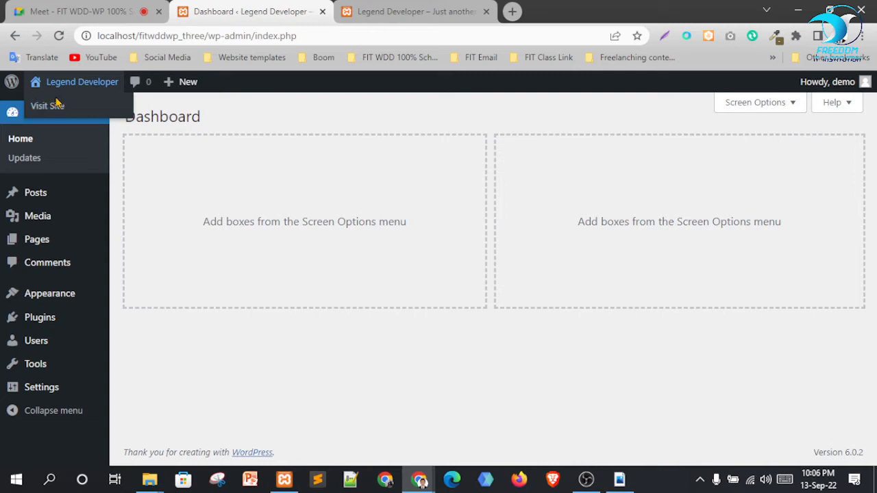
left_click(439, 10)
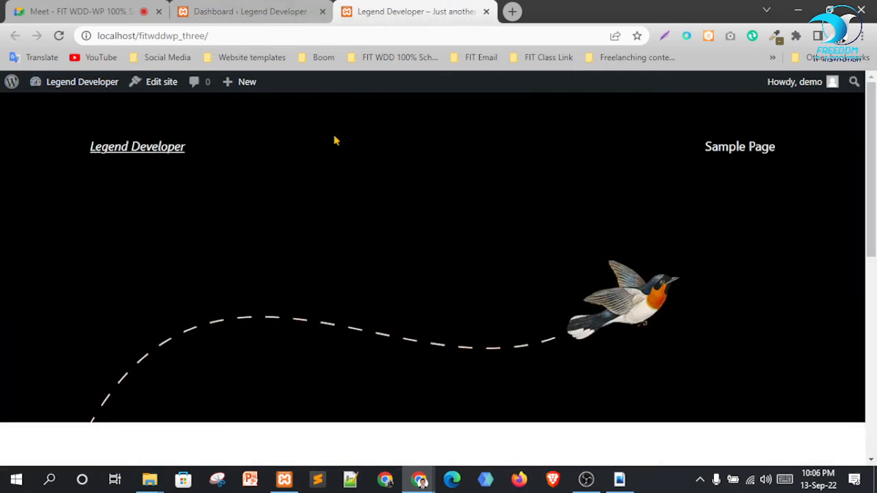
scroll(336, 205, "down", 3)
scroll(340, 214, "up", 3)
left_click(261, 11)
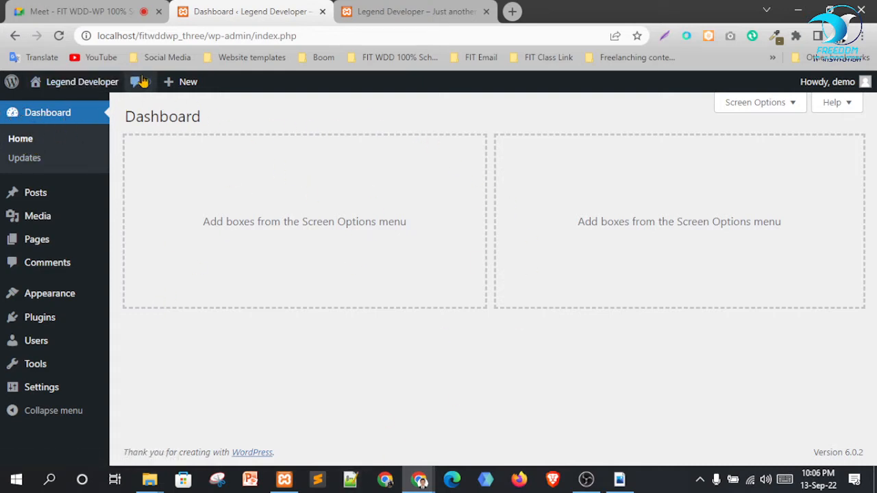
Refresh the Dashboard and open Posts > All Posts in a new tab
left_click(60, 36)
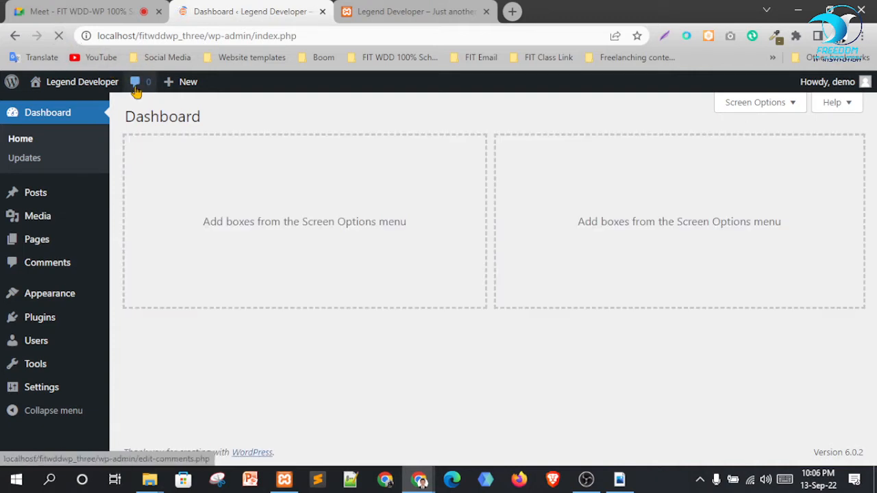
mouse_move(171, 89)
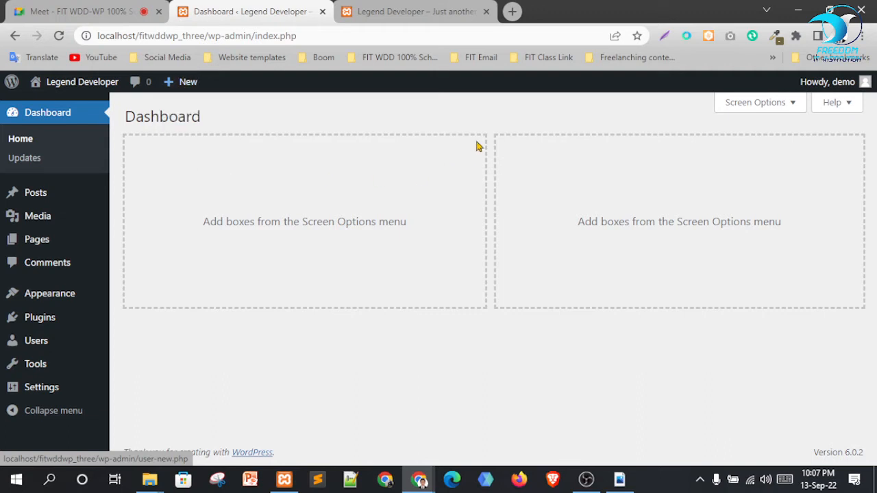
mouse_move(844, 85)
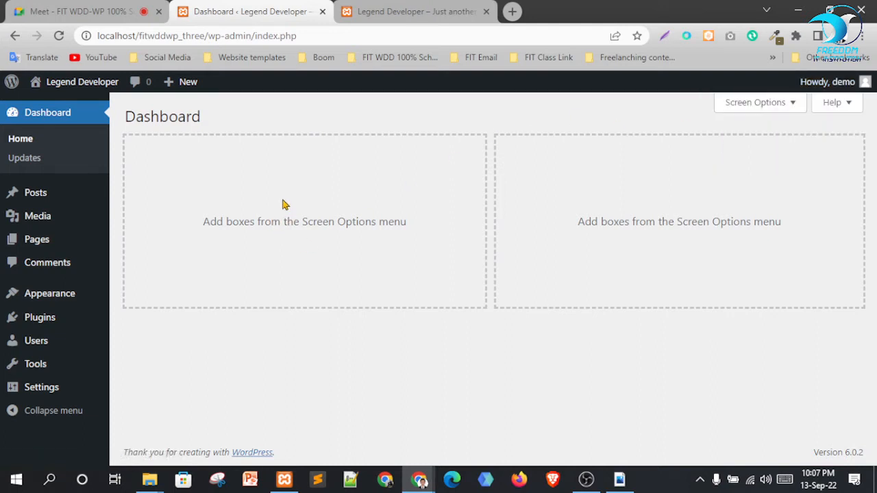
mouse_move(22, 196)
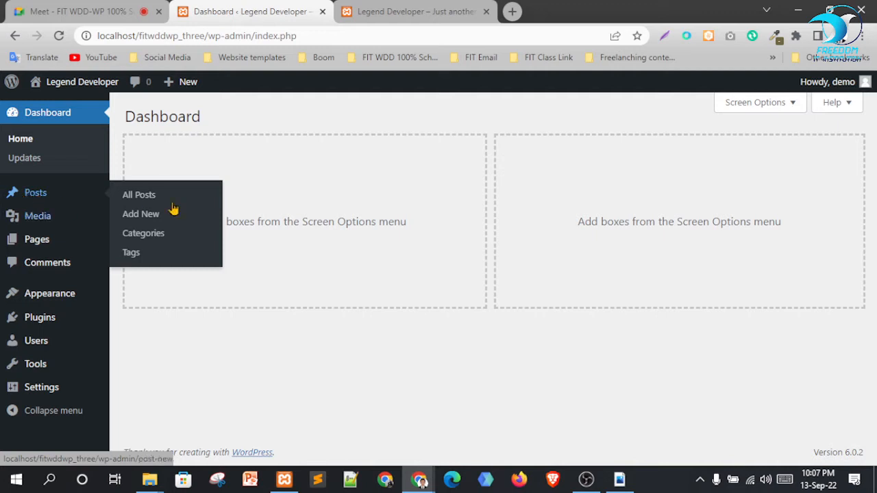
right_click(130, 194)
left_click(160, 202)
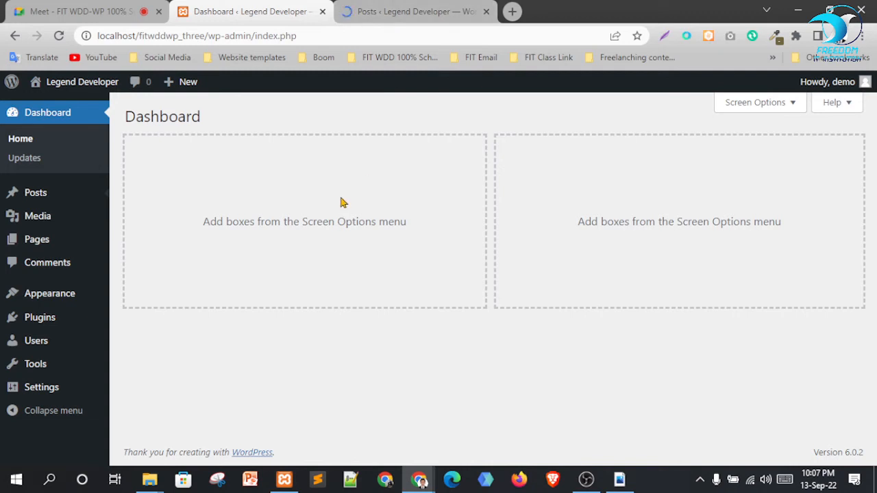
Trash the Hello world! post, then check the live front page now shows no posts
left_click(414, 11)
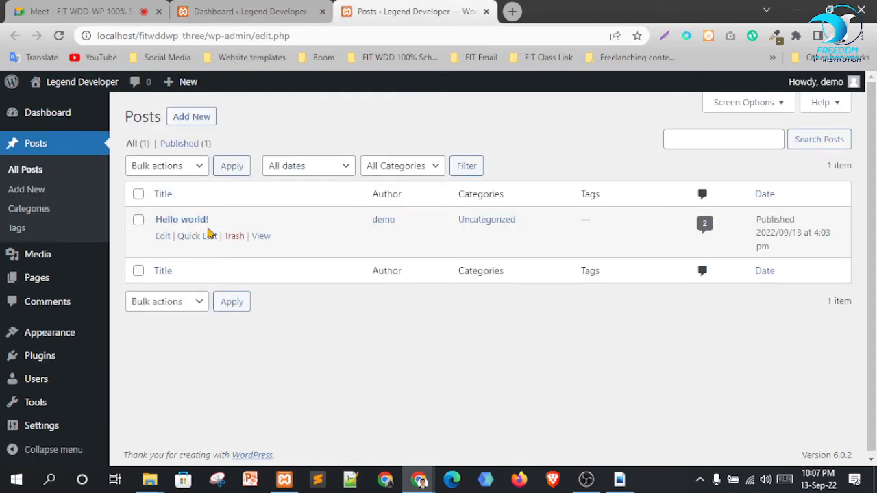
left_click(233, 238)
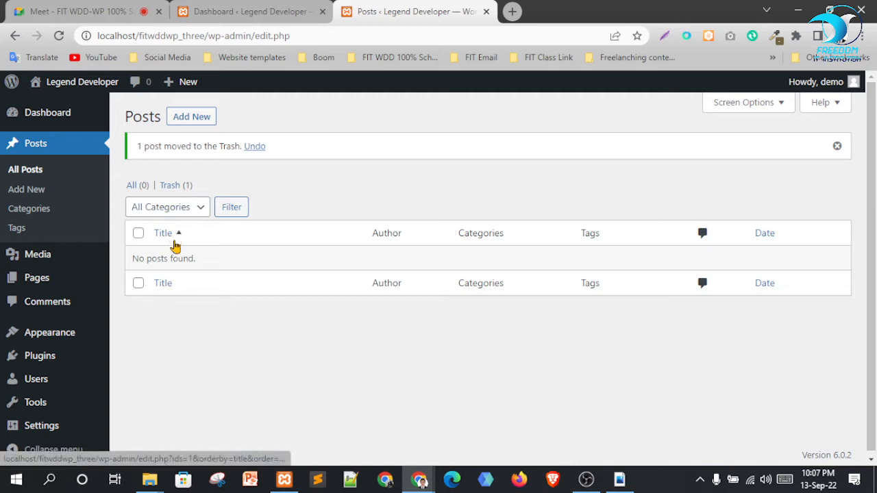
left_click(248, 12)
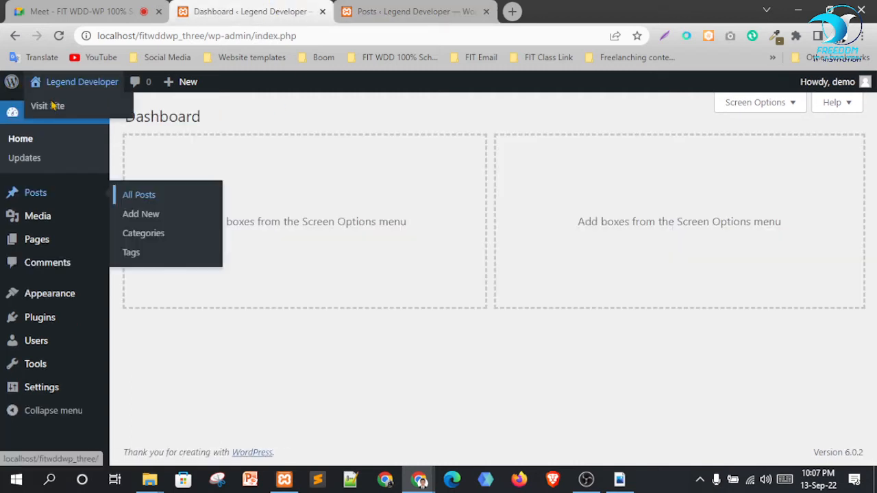
right_click(47, 107)
left_click(81, 116)
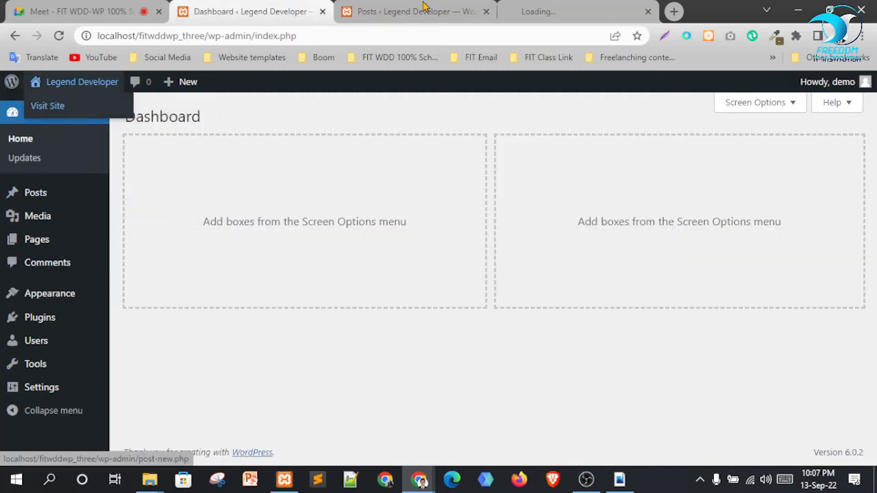
left_click(548, 11)
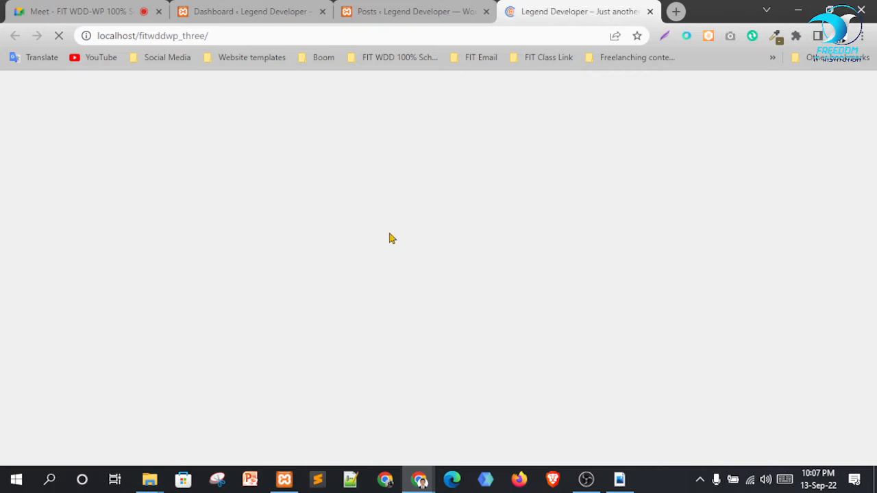
scroll(404, 282, "down", 3)
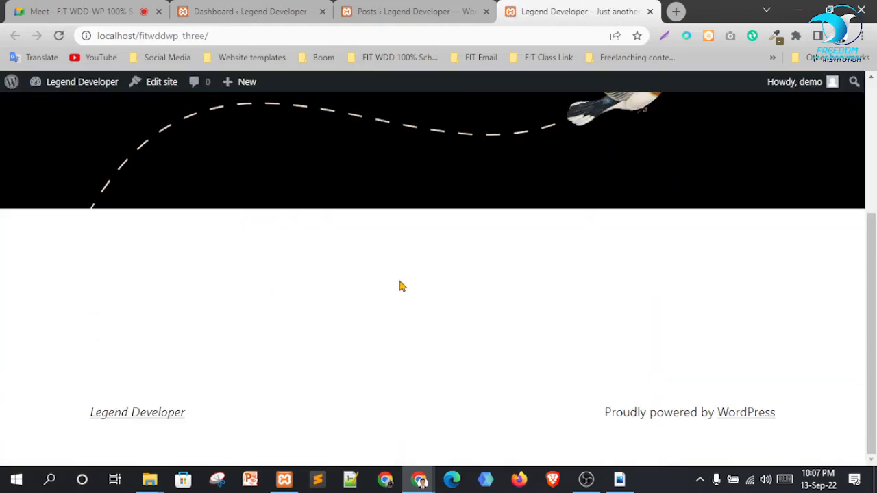
scroll(528, 303, "up", 2)
scroll(519, 304, "down", 2)
scroll(517, 305, "up", 2)
scroll(421, 314, "down", 2)
scroll(333, 336, "up", 3)
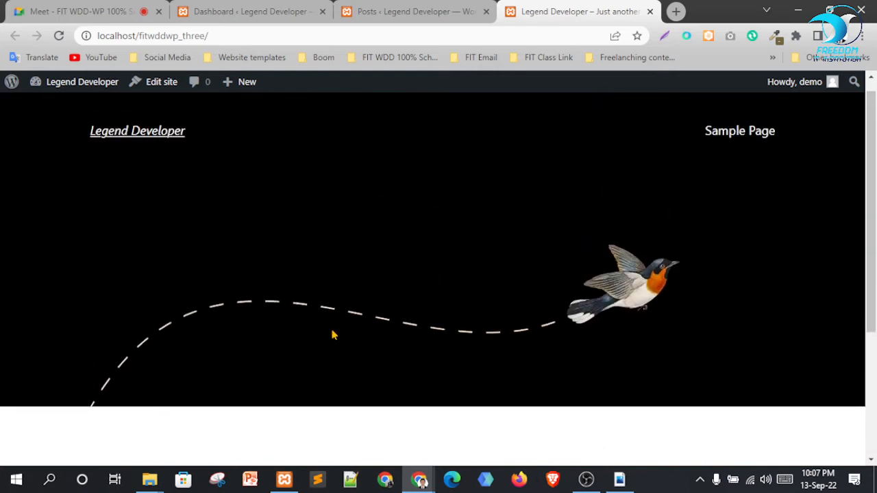
left_click(450, 11)
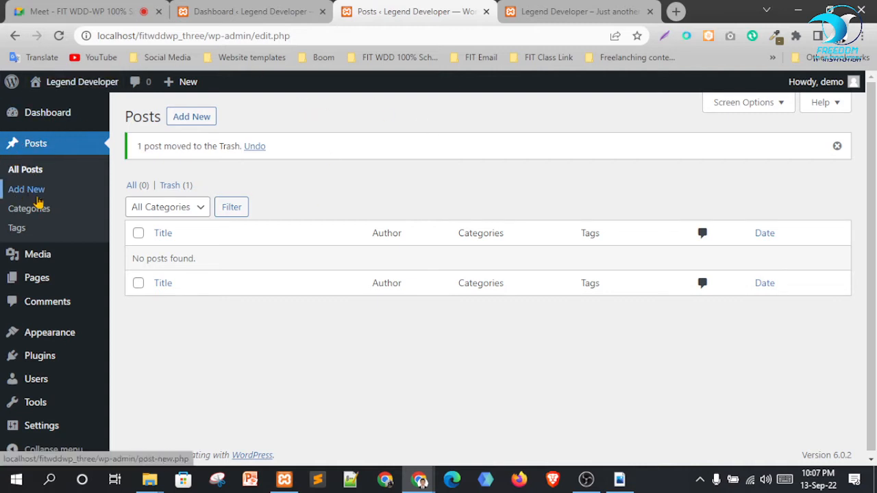
Start a new post titled 'Legend Developer'
left_click(200, 122)
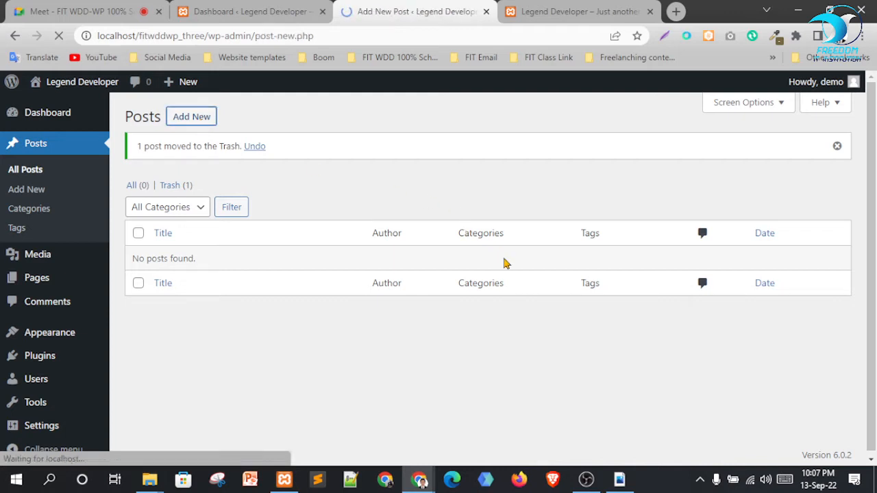
left_click(549, 9)
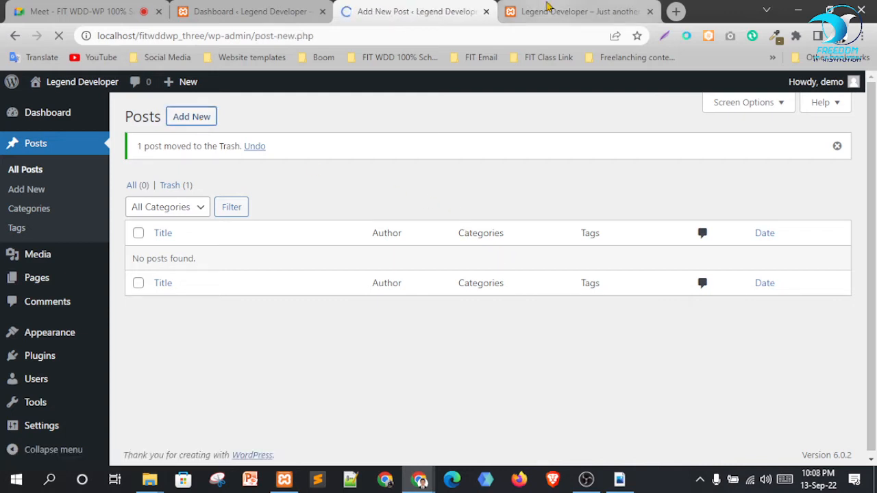
left_click_drag(187, 146, 39, 151)
key("ctrl+c")
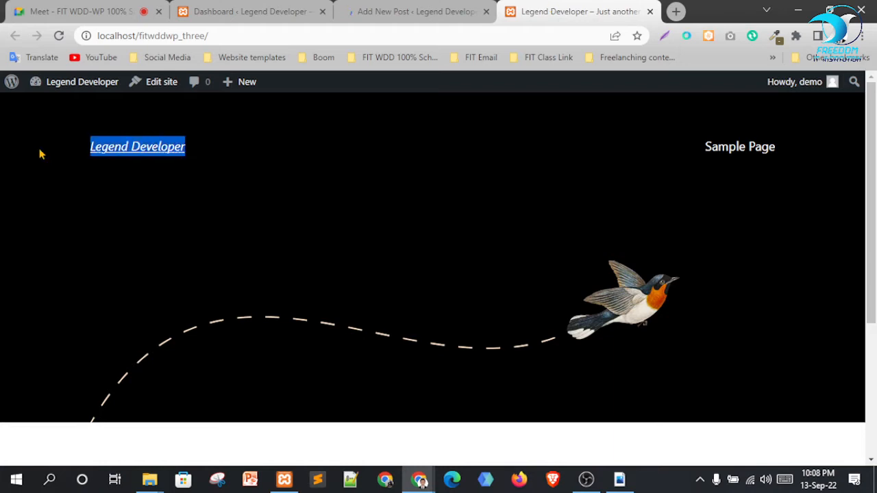
left_click(423, 10)
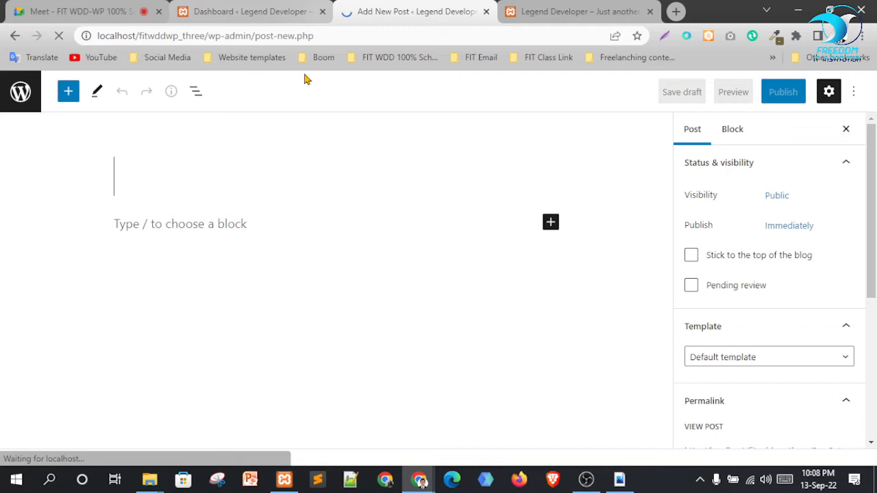
type("Legend Developer")
key("Return")
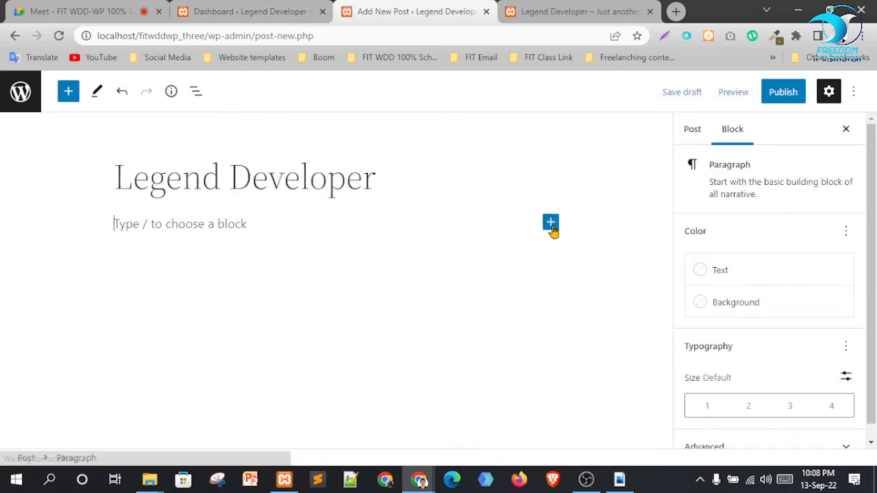
Fill the paragraph with pasted repeats of 'Legend Developer' and publish the post
left_click(551, 224)
left_click(427, 264)
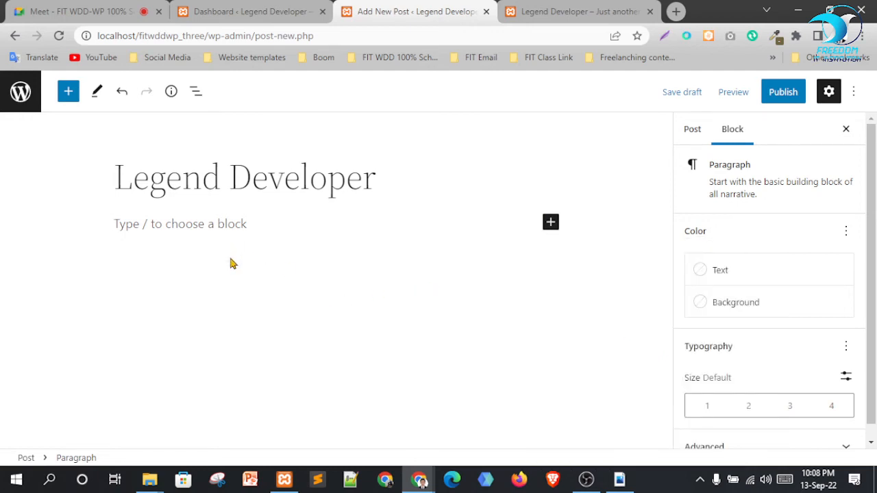
key("ctrl+v")
key("ctrl+v")
key("ctrl+v")
key("ctrl+v")
key("ctrl+v")
key("ctrl+v")
key("ctrl+v")
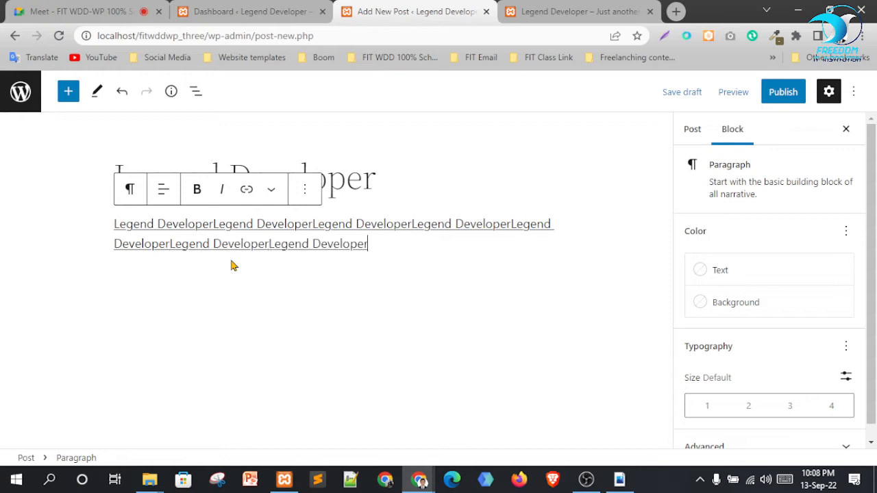
key("ctrl+v")
key("ctrl+v")
key("ctrl+v")
key("ctrl+v")
key("ctrl+v")
key("ctrl+v")
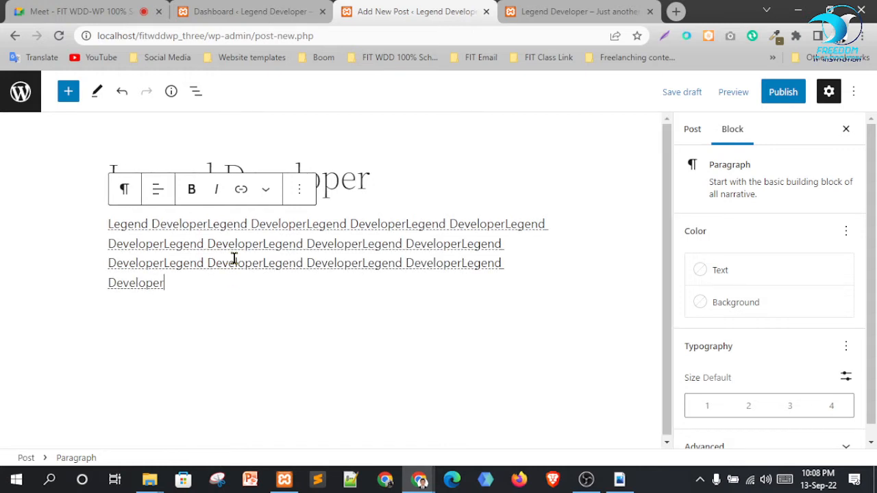
key("ctrl+v")
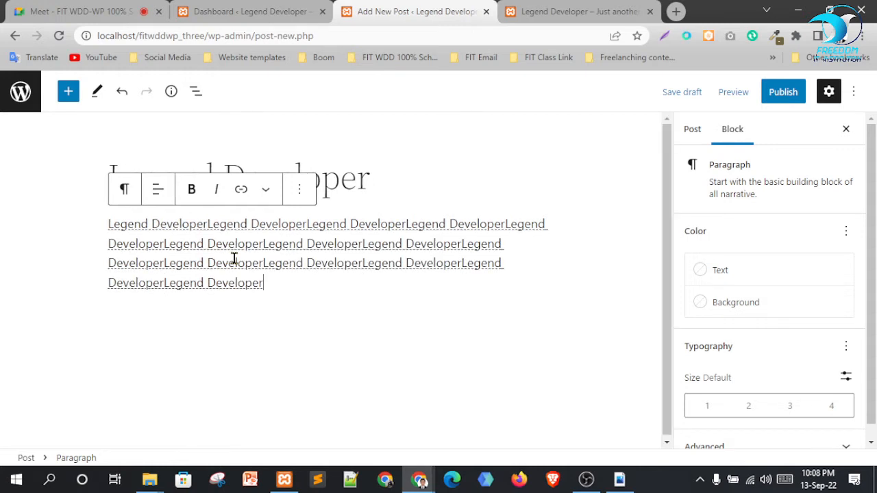
left_click(788, 99)
left_click(780, 92)
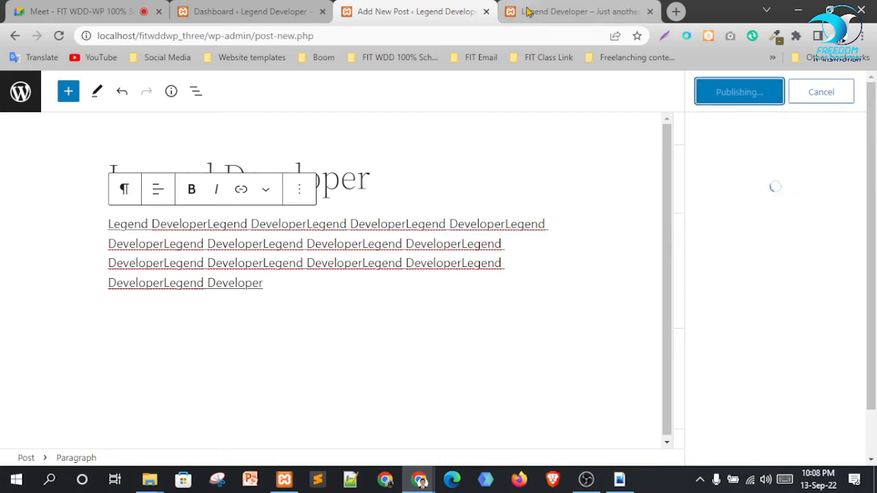
Reload the site's front page and scroll to check the published post
left_click(231, 11)
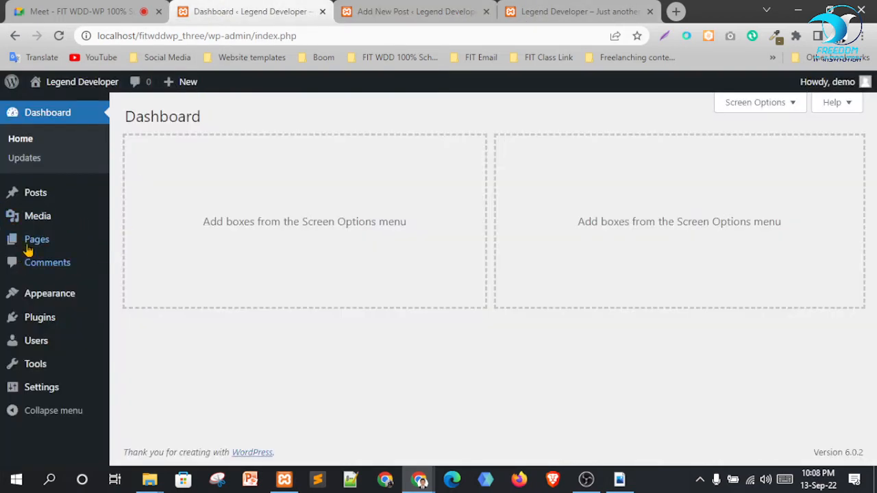
mouse_move(50, 200)
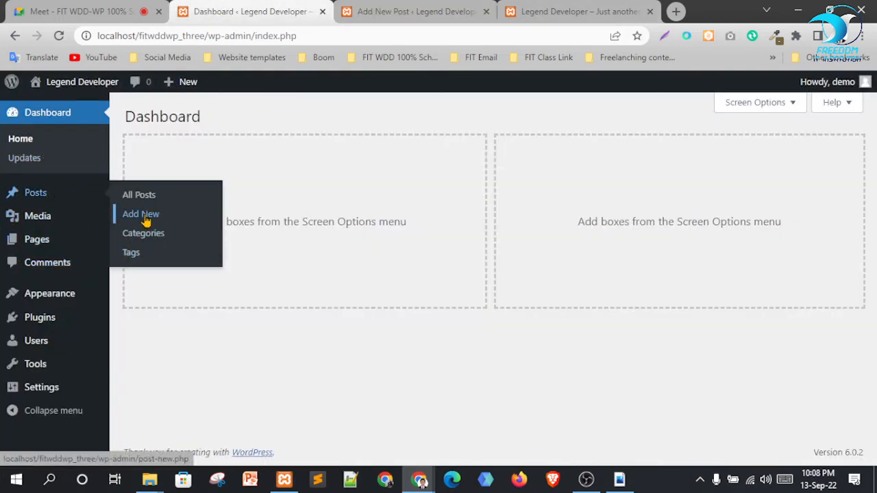
left_click(542, 11)
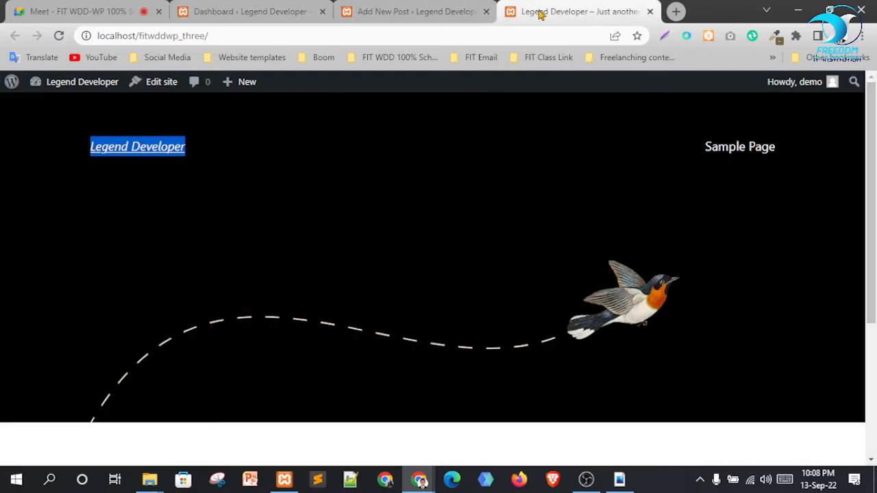
left_click(89, 150)
scroll(356, 226, "down", 1)
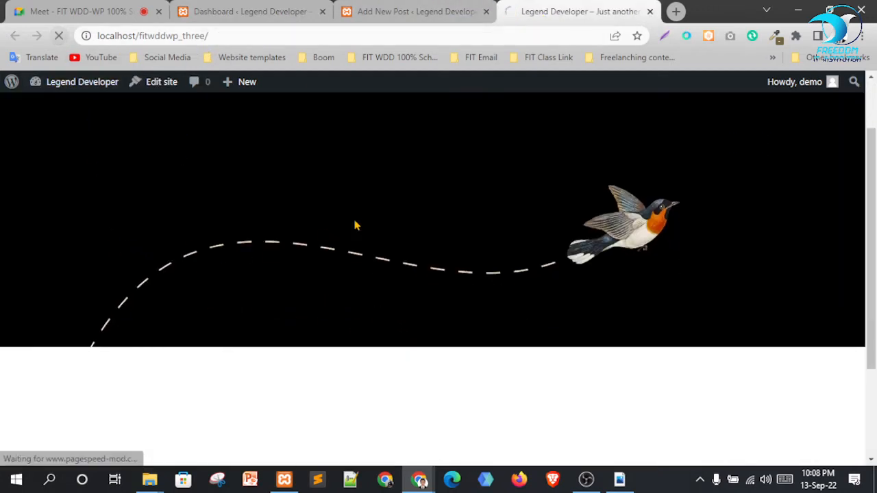
scroll(356, 226, "down", 2)
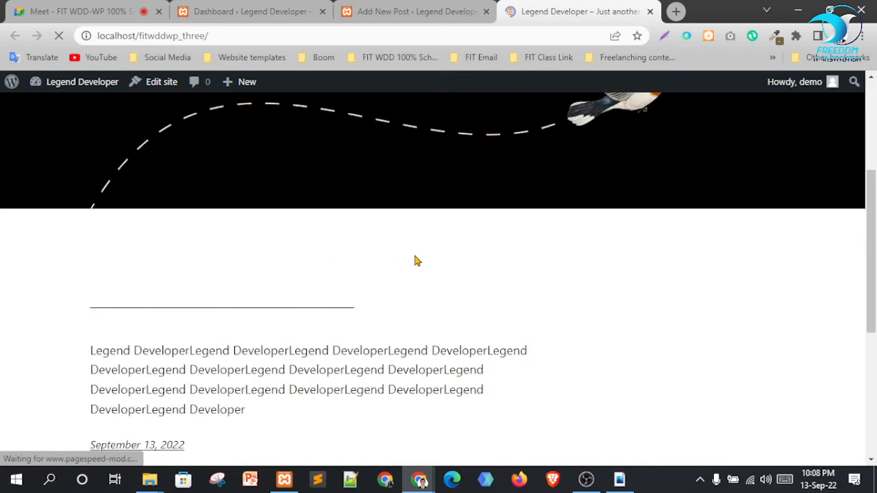
scroll(169, 172, "down", 4)
scroll(302, 255, "up", 3)
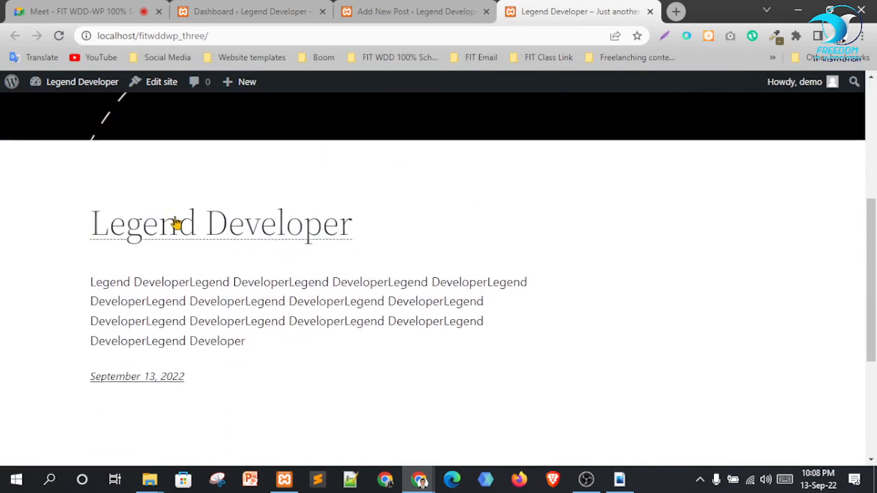
left_click_drag(92, 282, 287, 342)
left_click(411, 12)
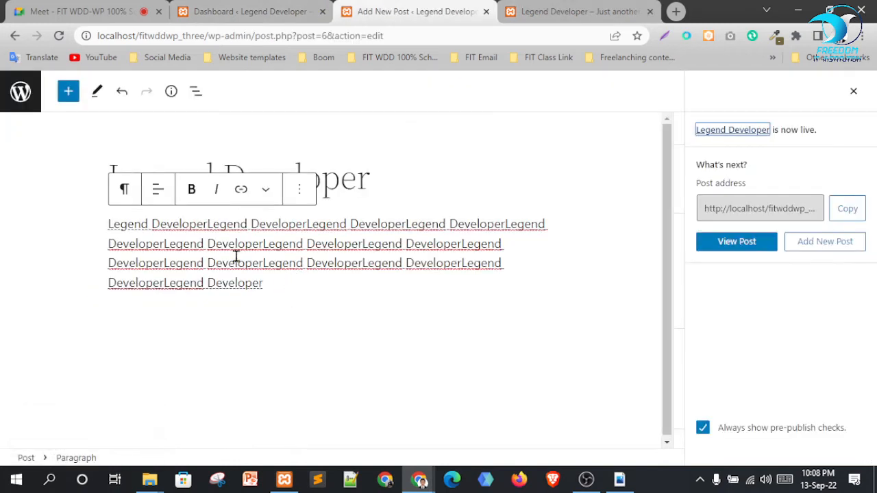
Add an empty Image block below the Legend Developer paragraph
left_click(287, 282)
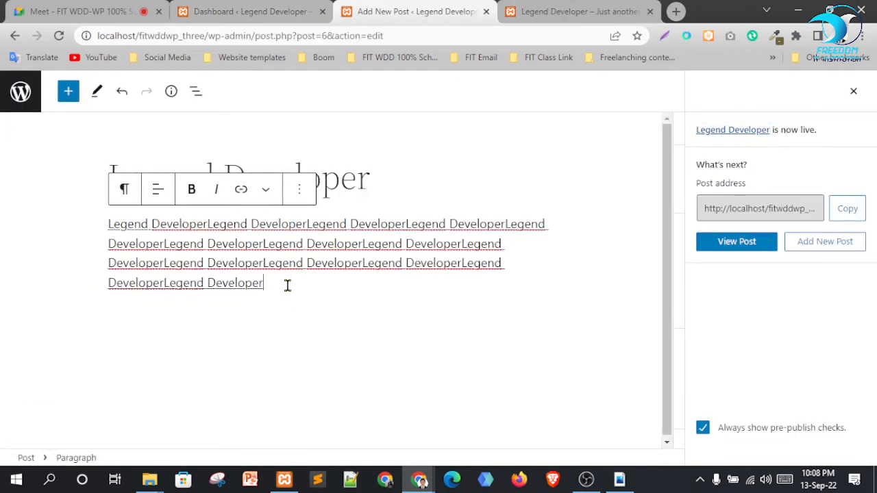
key("Return")
key("Return")
scroll(586, 368, "down", 1)
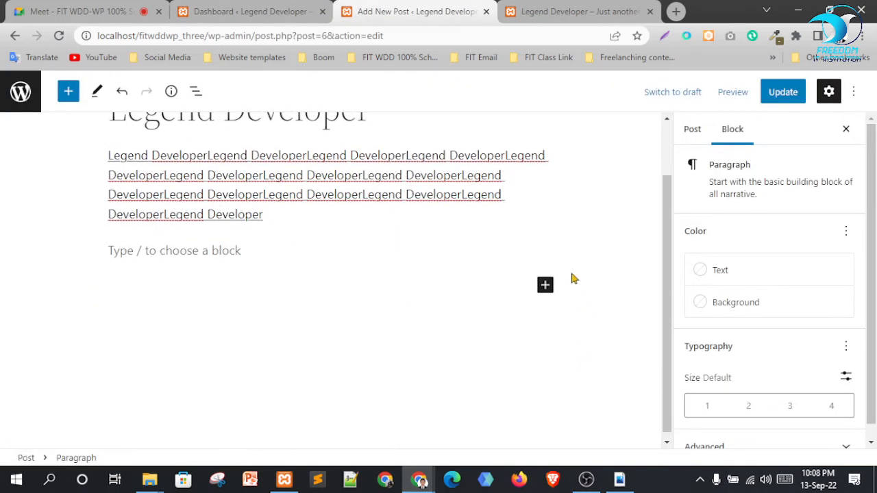
left_click(547, 287)
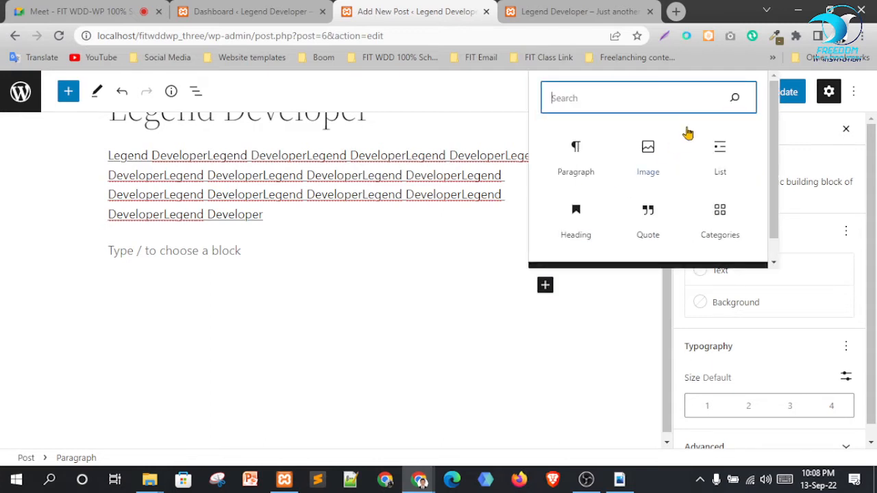
left_click(652, 157)
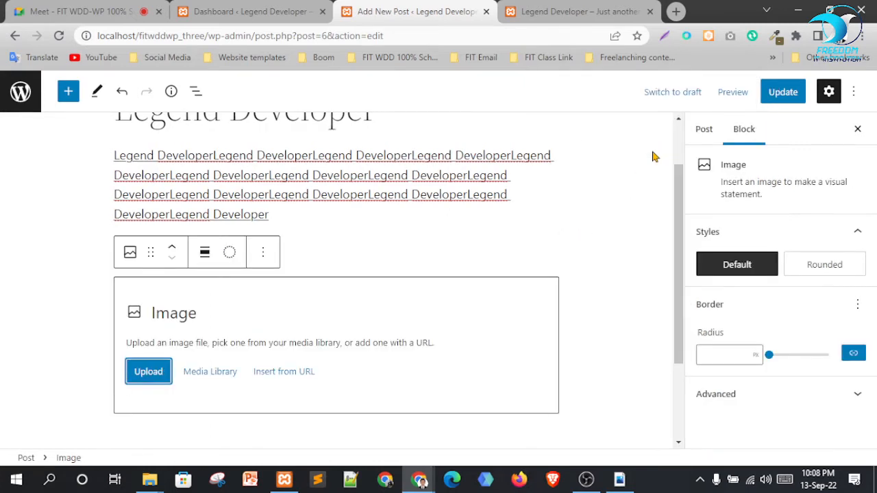
left_click(199, 377)
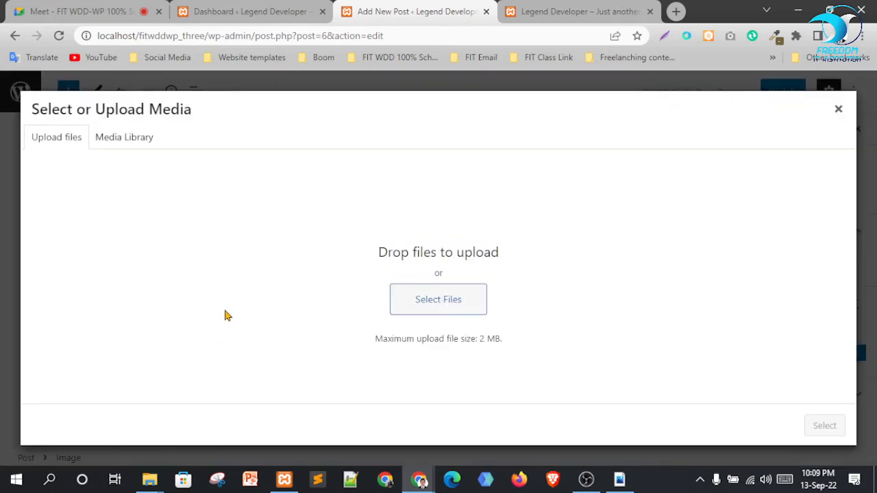
Upload the Elementor responsive-website PNG to the Media Library and insert it into the Image block
left_click(128, 141)
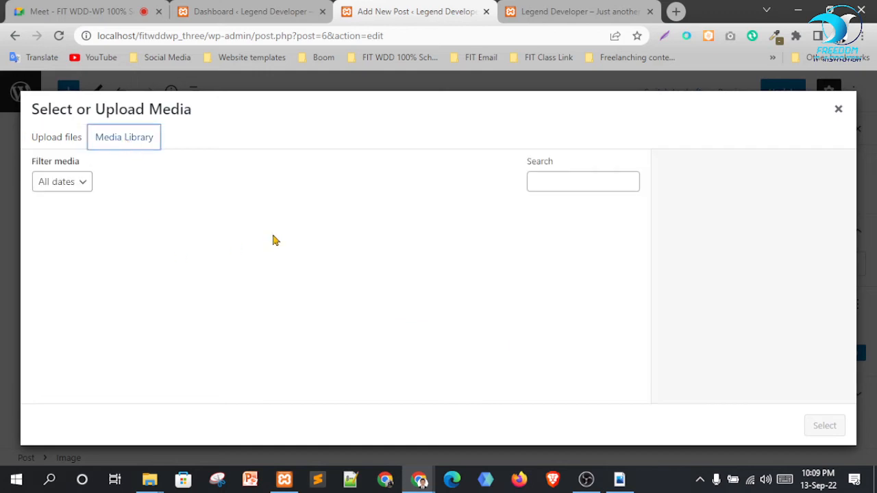
left_click(55, 139)
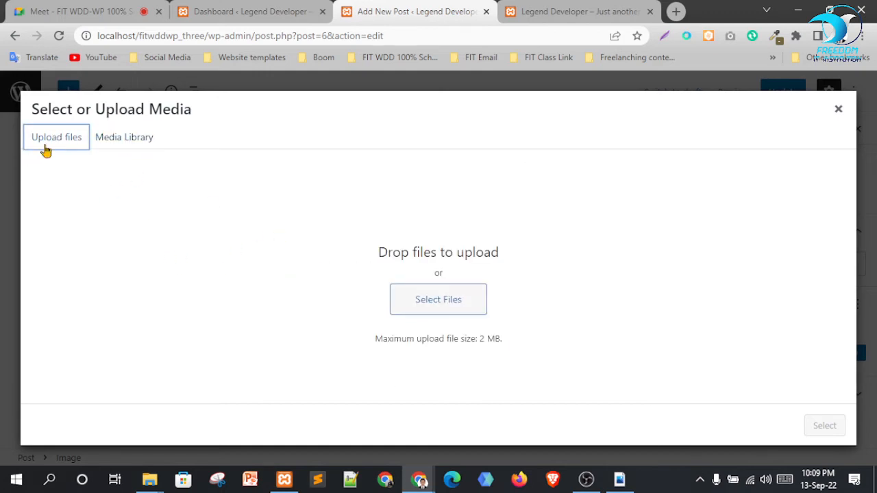
left_click(436, 299)
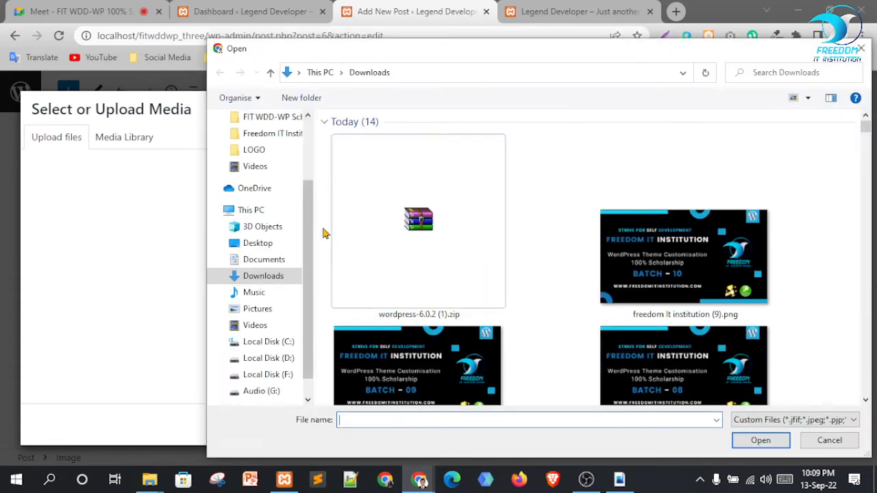
scroll(759, 217, "down", 1)
scroll(759, 216, "up", 1)
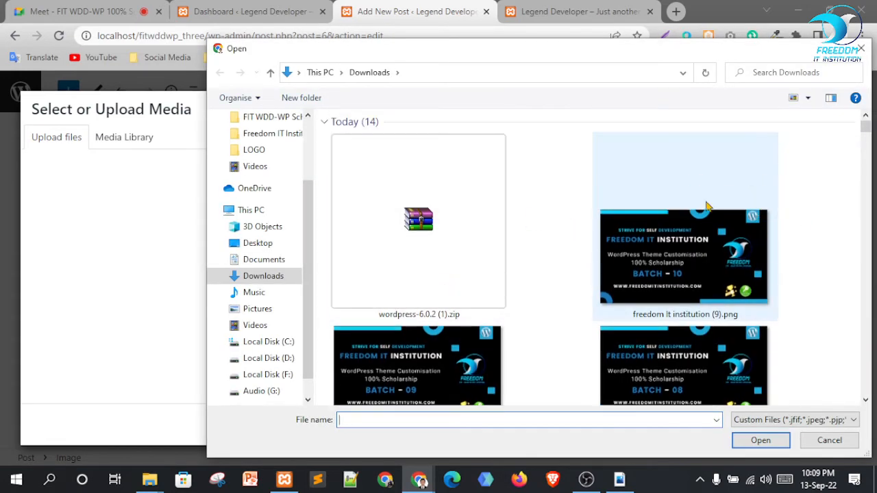
scroll(617, 209, "down", 6)
scroll(788, 267, "down", 5)
scroll(719, 205, "up", 3)
left_click(658, 137)
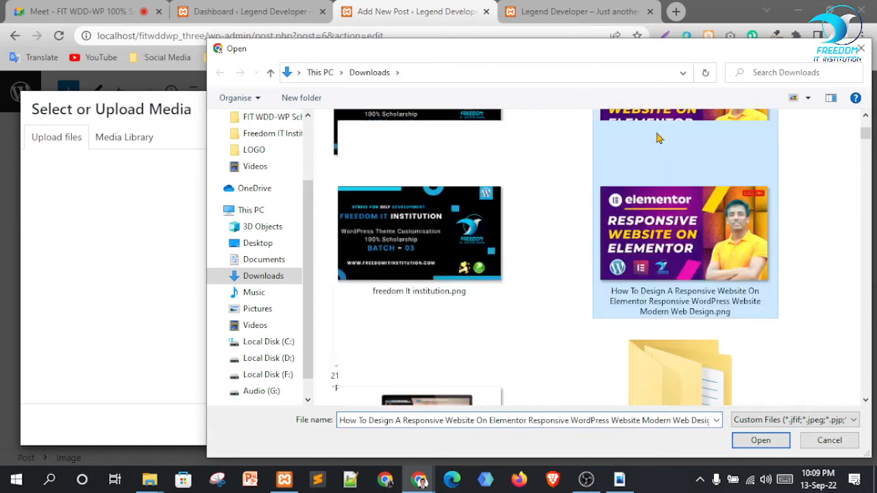
left_click(753, 445)
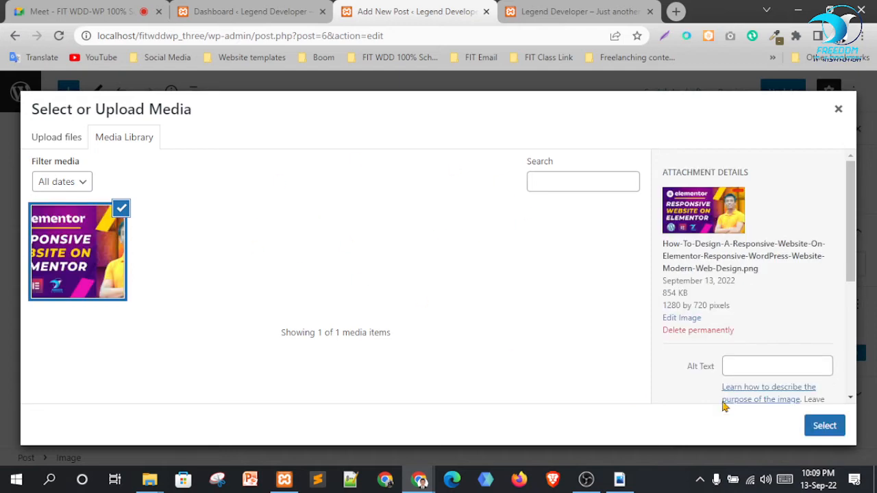
left_click(824, 426)
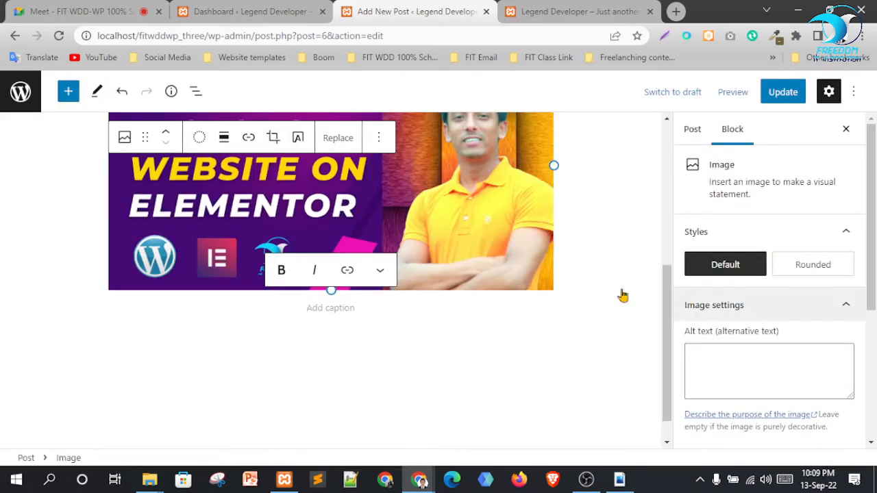
Select and deselect the paragraph, then bring up the block inserter below the image
scroll(552, 318, "up", 4)
scroll(433, 238, "down", 1)
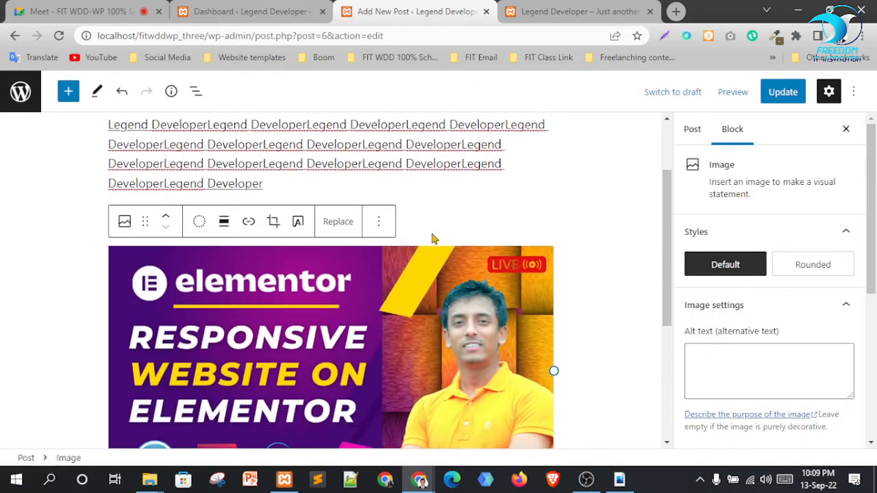
scroll(433, 238, "down", 2)
scroll(460, 245, "up", 3)
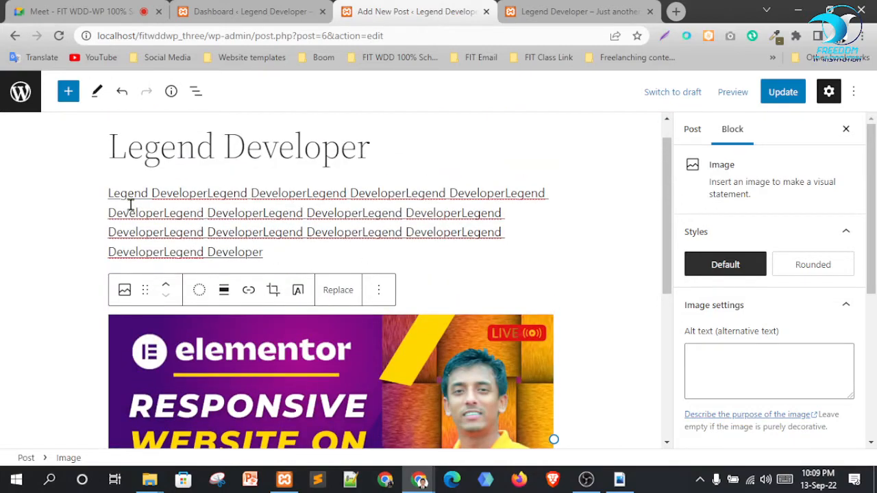
triple_click(102, 196)
key("ctrl+c")
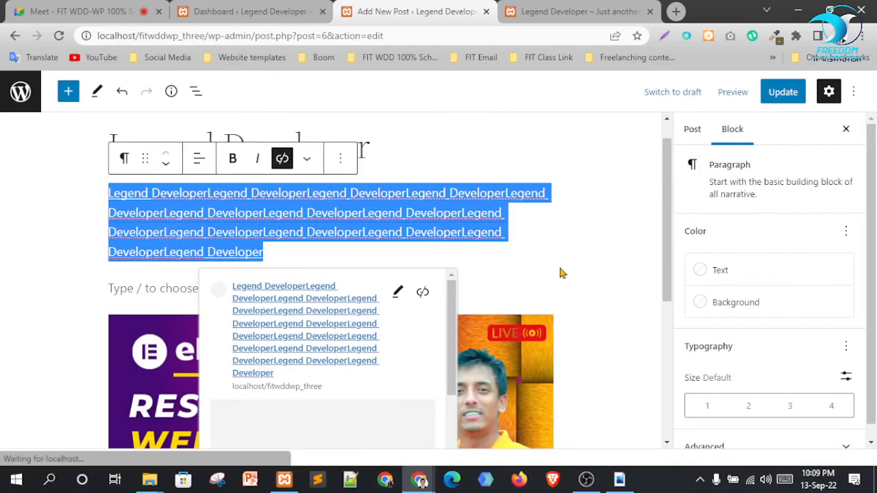
left_click(561, 273)
scroll(576, 288, "down", 5)
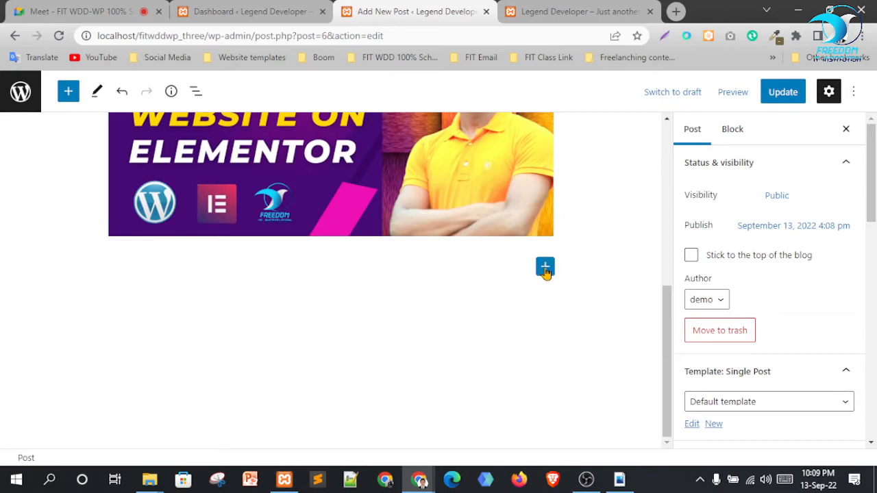
left_click(546, 268)
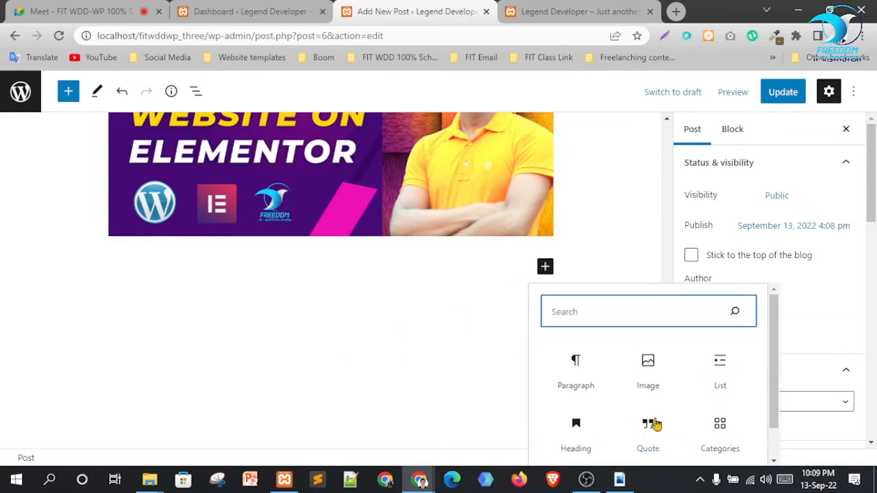
Add a three-item list of pasted 'Legend Developer' text, trimming the extra lines
left_click(714, 368)
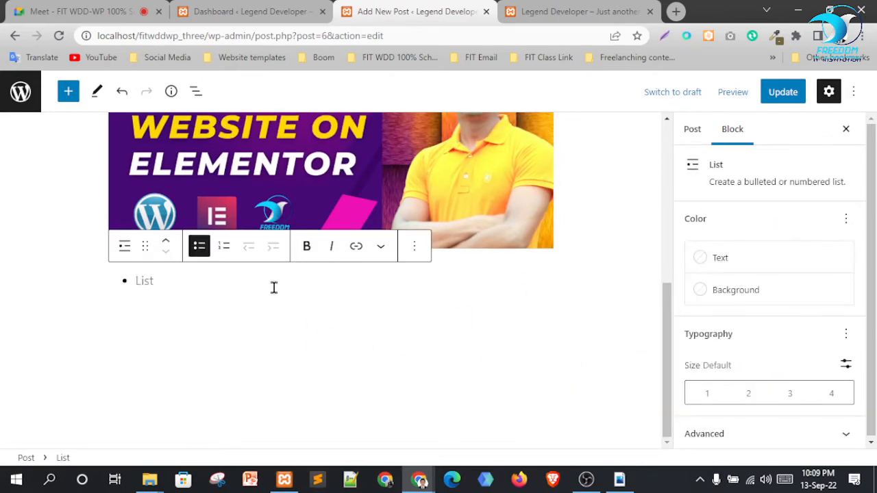
key("ctrl+v")
scroll(409, 336, "up", 2)
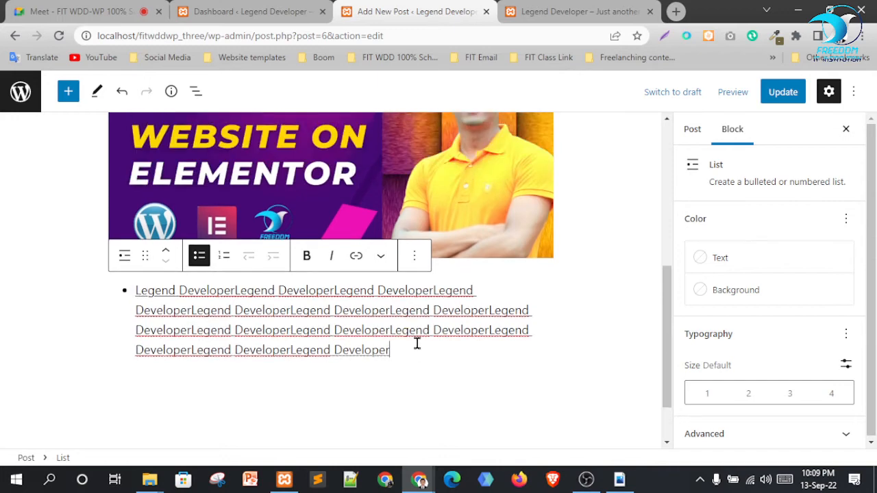
key("Return")
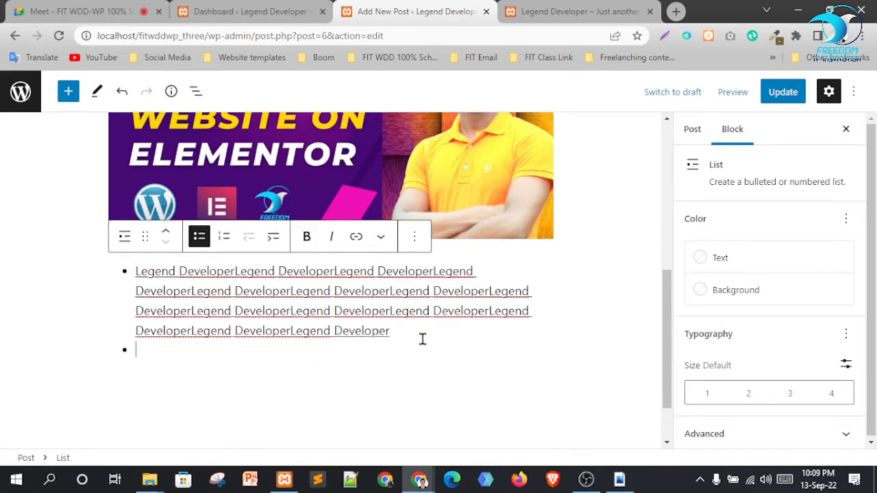
key("ctrl+v")
key("Return")
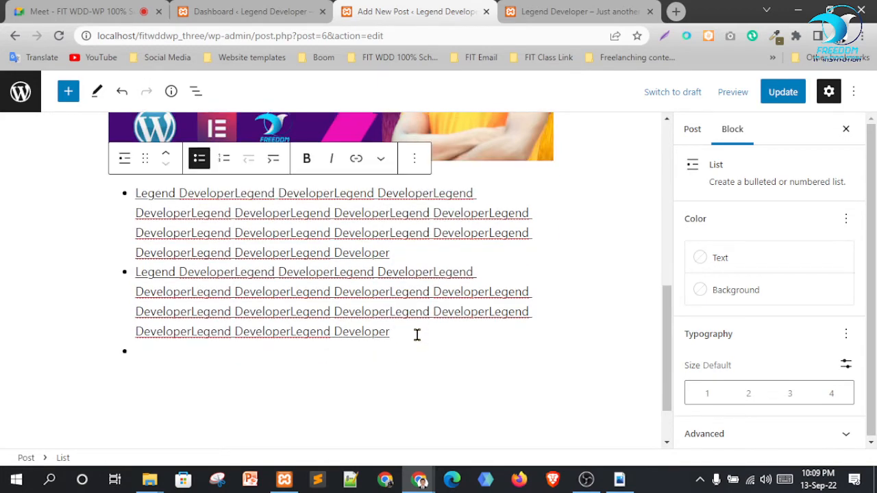
key("ctrl+v")
left_click_drag(414, 351, 497, 253)
key("BackSpace")
key("BackSpace")
left_click_drag(454, 290, 507, 237)
key("BackSpace")
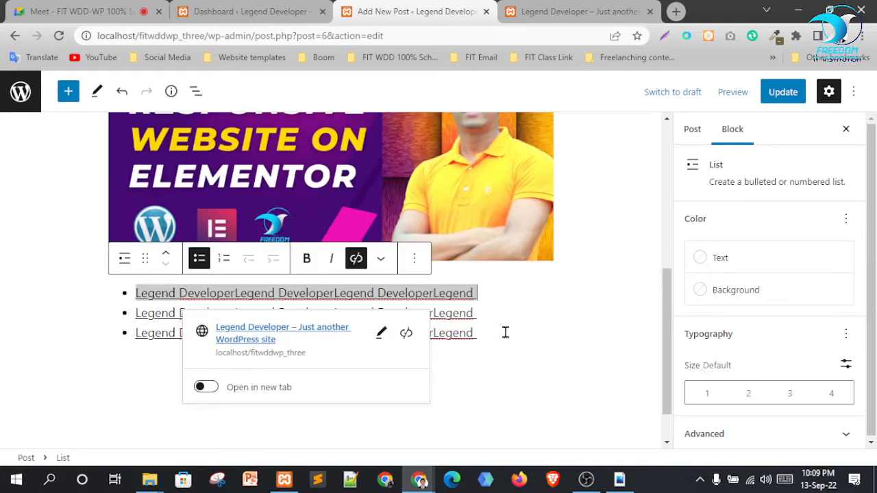
Make the list numbered, move it above and back below the image, and convert it to a quote and back
left_click(224, 258)
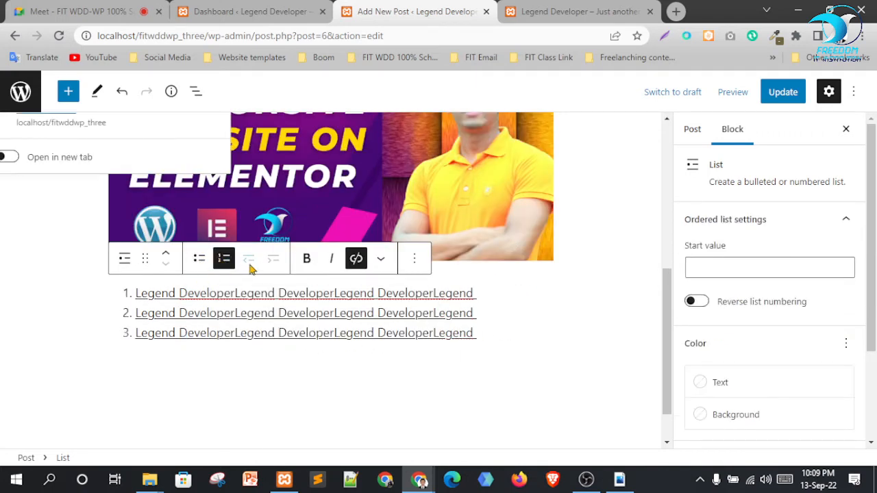
left_click(171, 255)
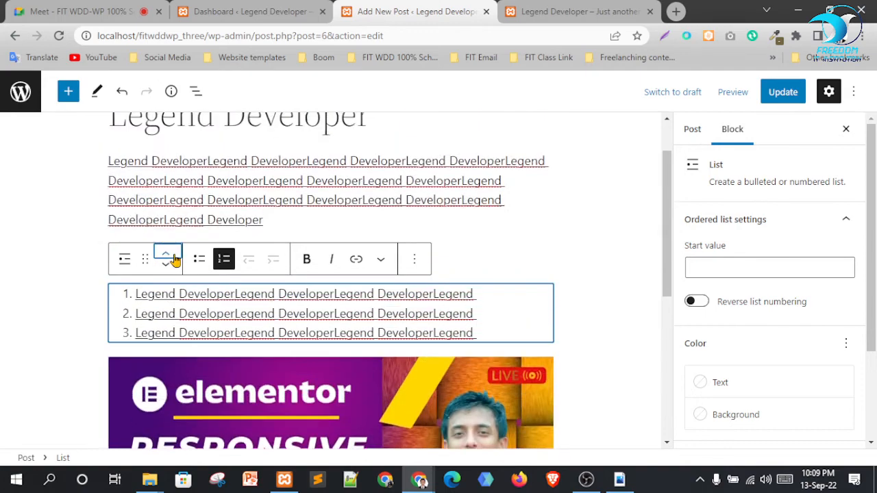
left_click(166, 266)
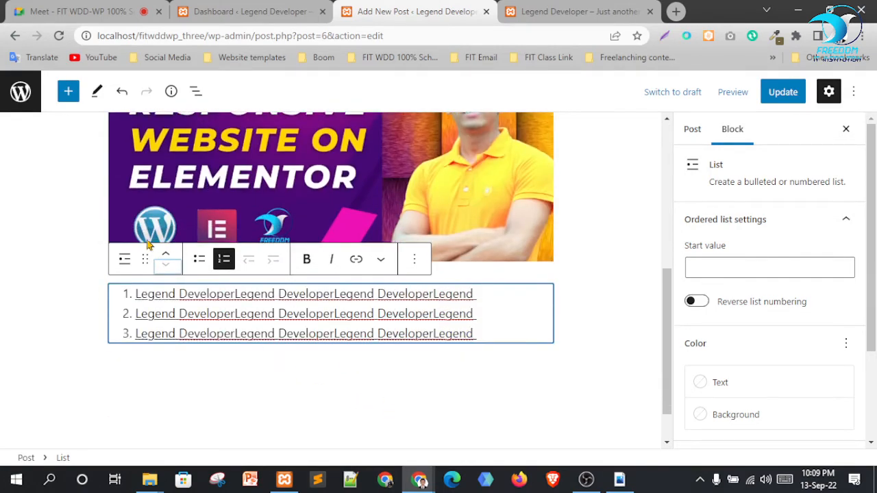
left_click(124, 260)
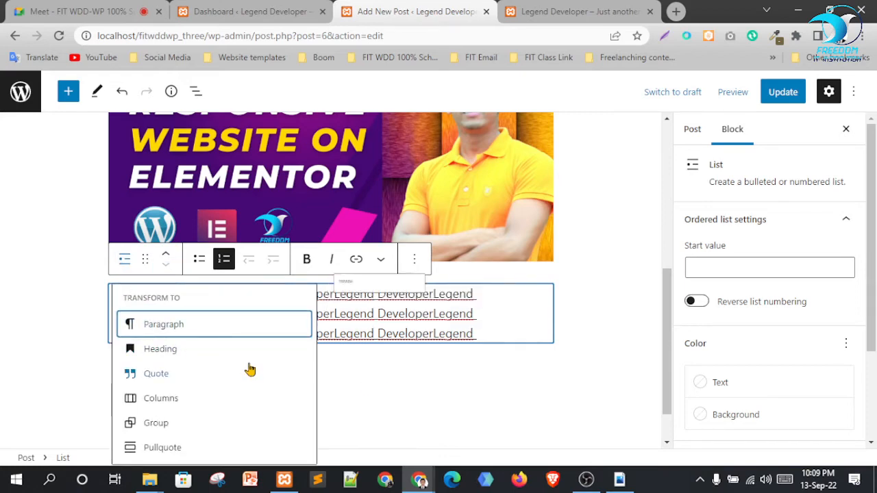
left_click(196, 379)
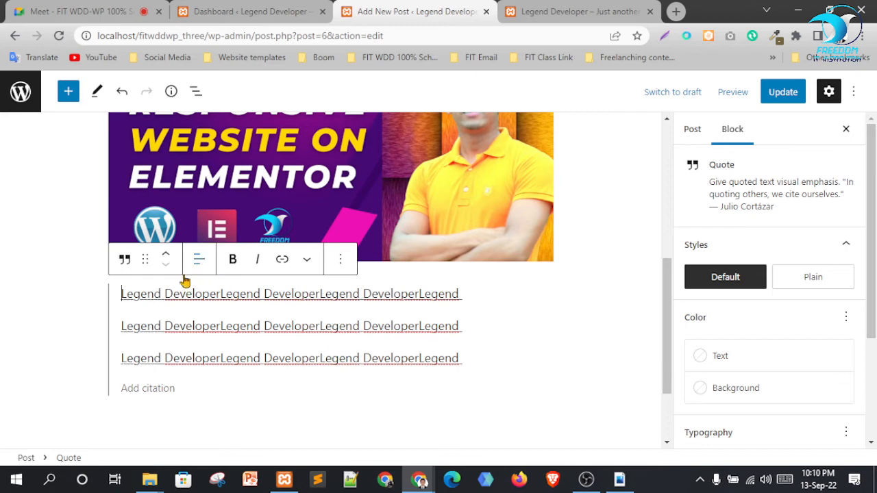
left_click(124, 259)
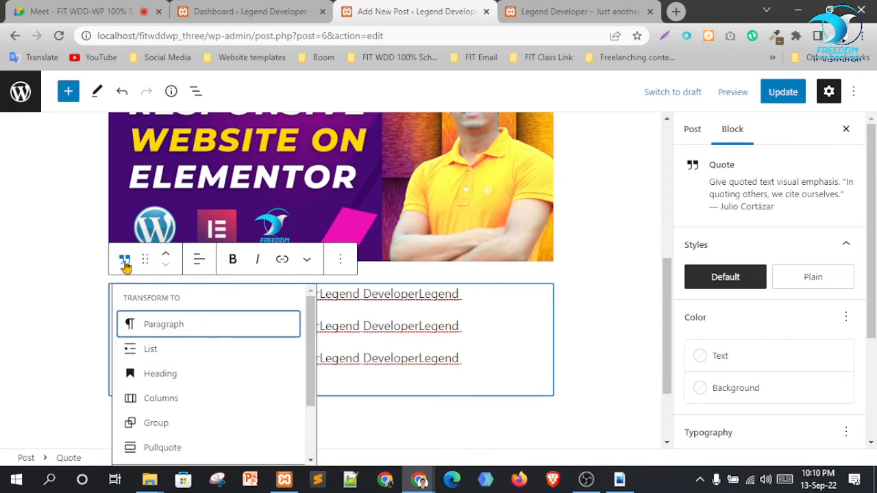
left_click(190, 361)
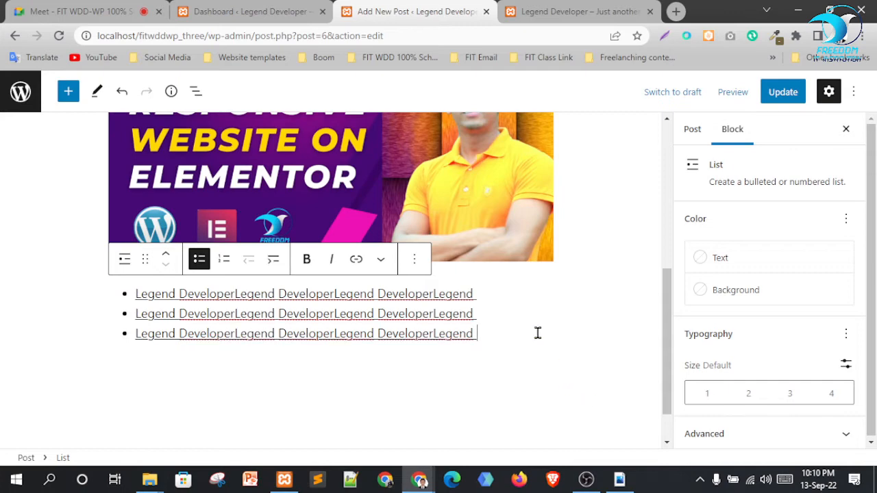
Renumber the list, indent and outdent the third item, and save the post with Update
left_click(224, 259)
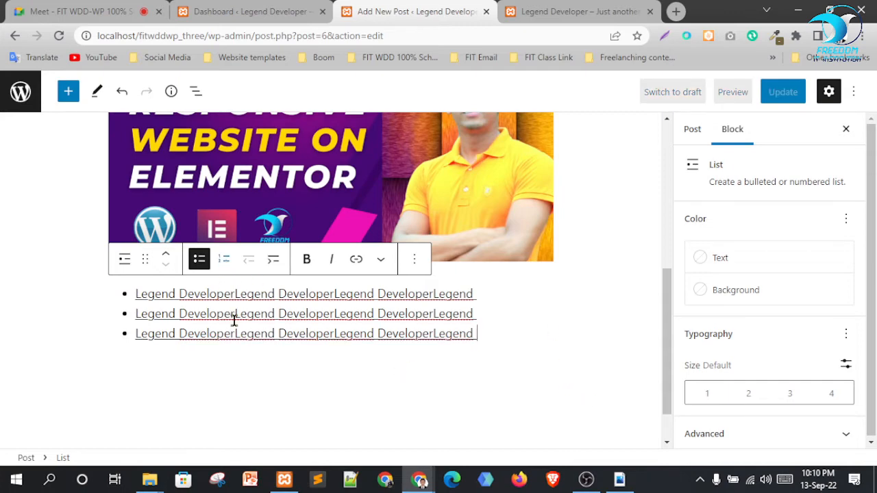
left_click(273, 259)
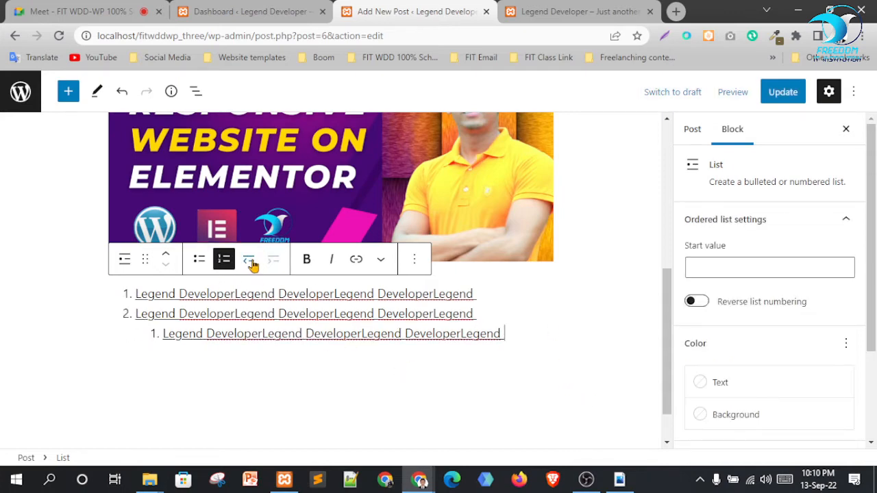
left_click(251, 263)
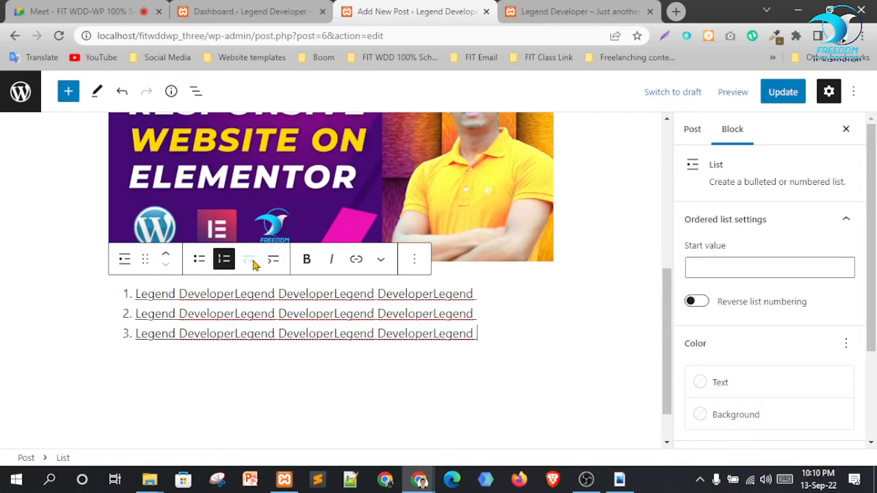
left_click(514, 400)
left_click(783, 92)
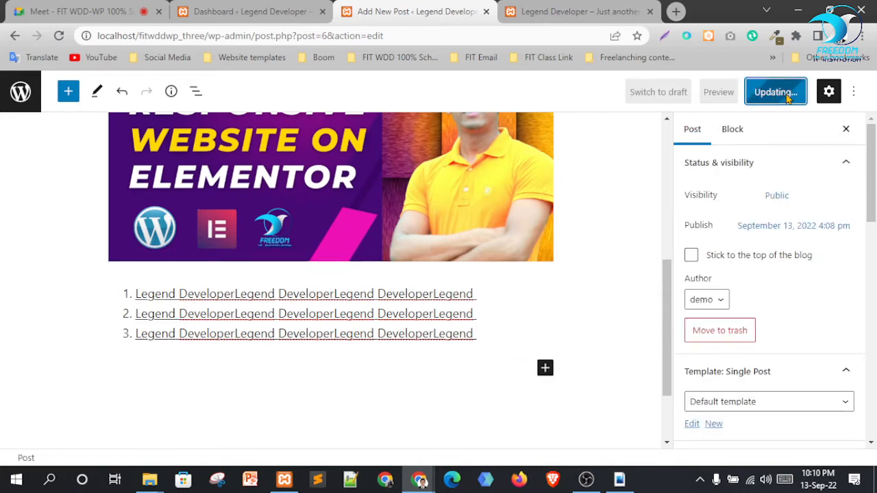
Go to the live site's home page
left_click(532, 11)
left_click(708, 247)
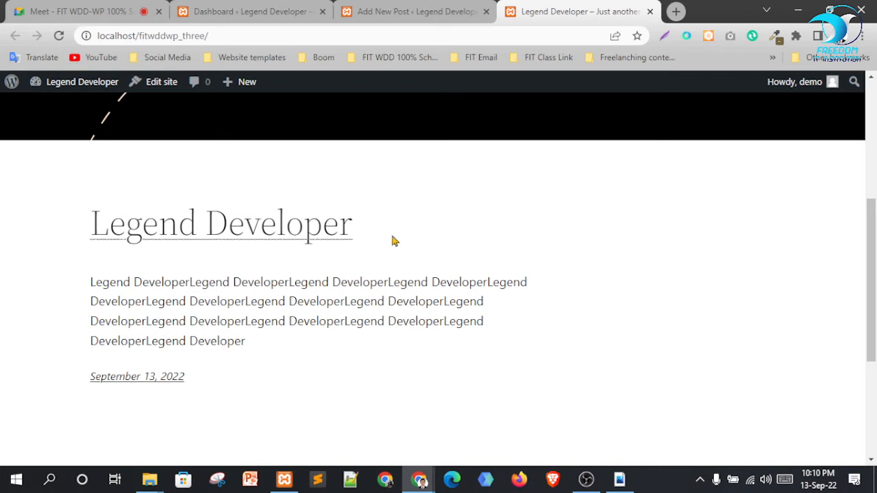
scroll(689, 313, "down", 3)
scroll(491, 301, "up", 5)
mouse_move(57, 91)
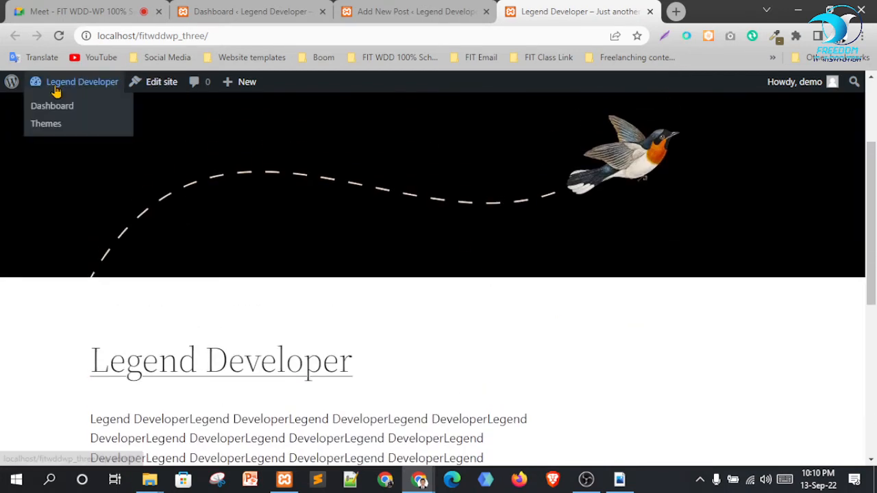
scroll(290, 188, "up", 3)
left_click(162, 151)
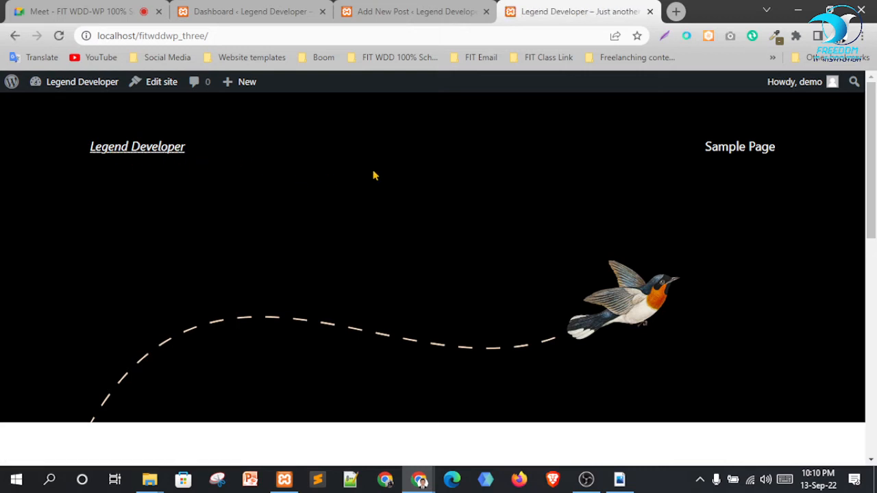
scroll(435, 162, "down", 5)
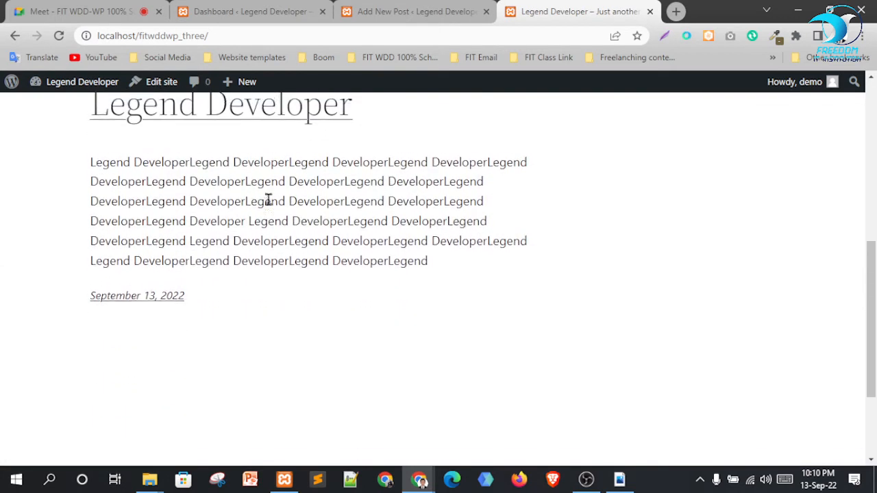
scroll(235, 247, "up", 1)
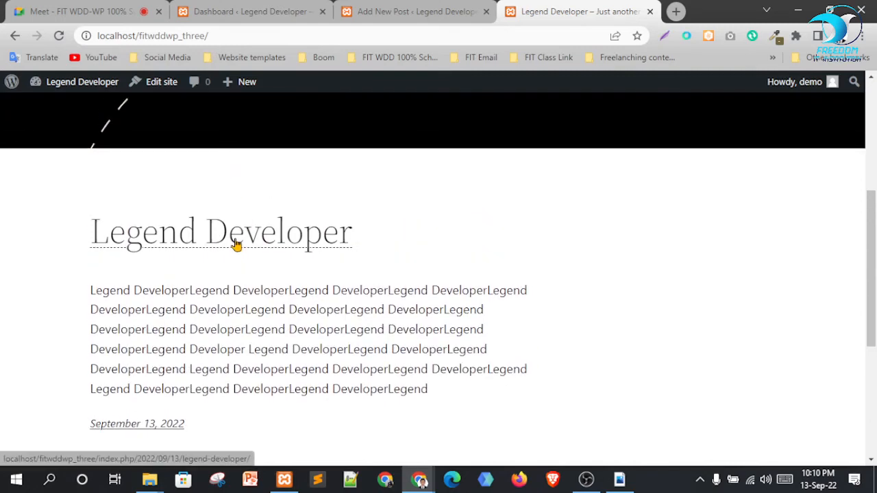
Open the Legend Developer post's page, scroll through it, and return to the post editor
left_click(235, 245)
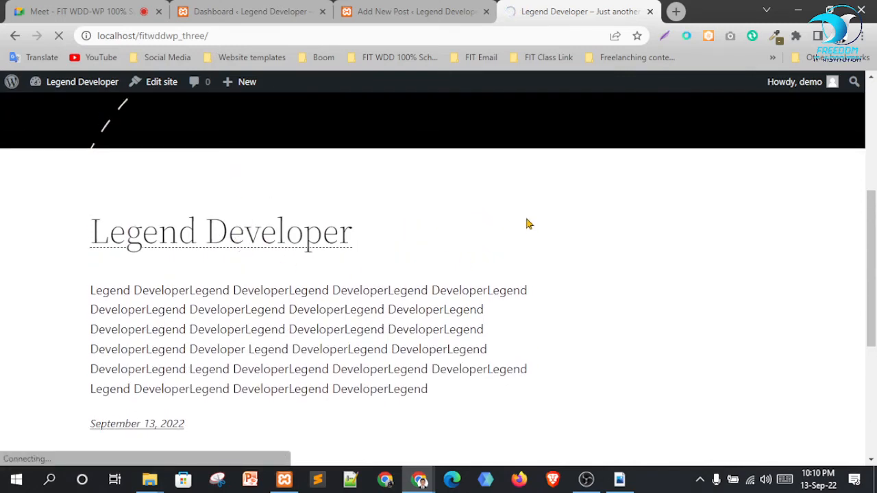
scroll(404, 208, "down", 4)
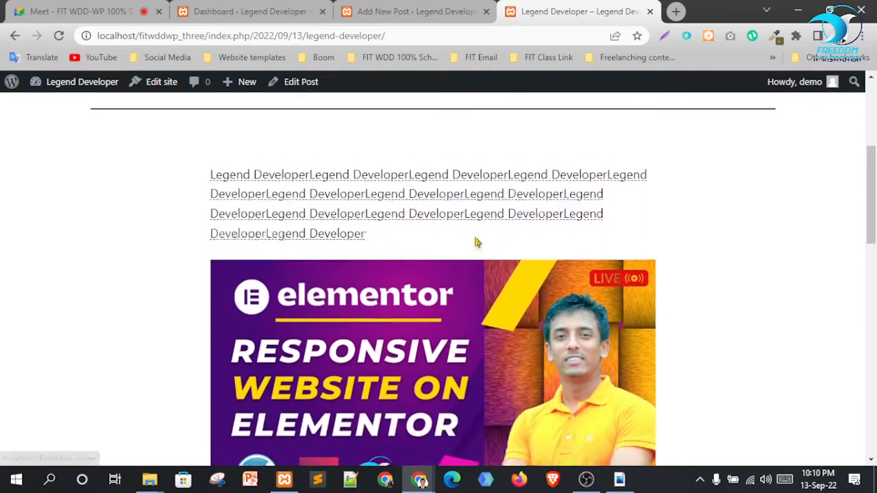
scroll(477, 242, "down", 3)
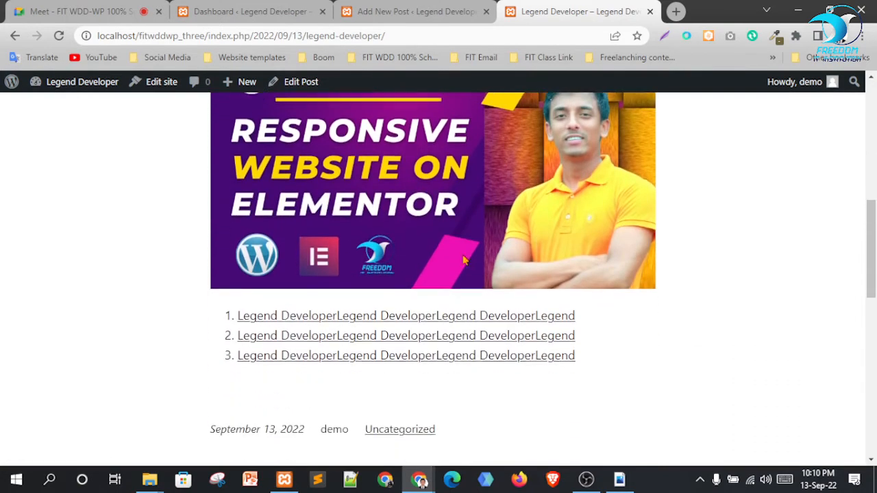
scroll(460, 268, "down", 2)
scroll(460, 268, "up", 2)
scroll(548, 206, "up", 2)
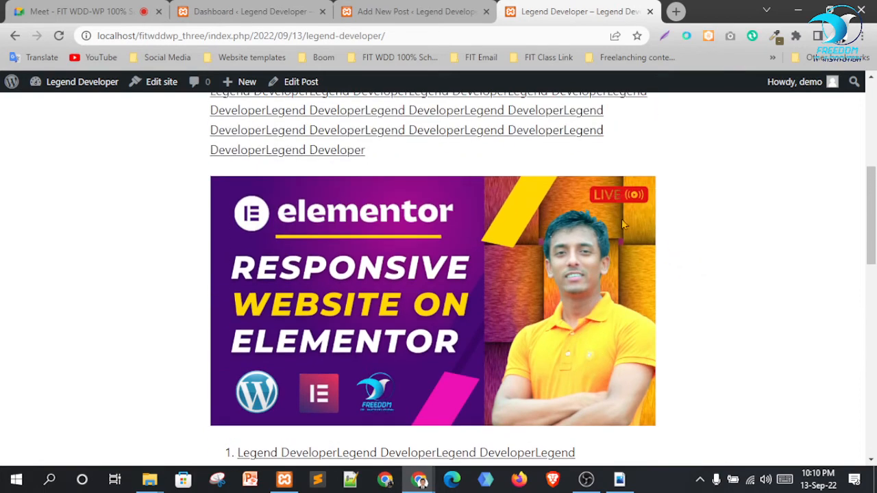
scroll(622, 221, "down", 1)
scroll(446, 315, "up", 2)
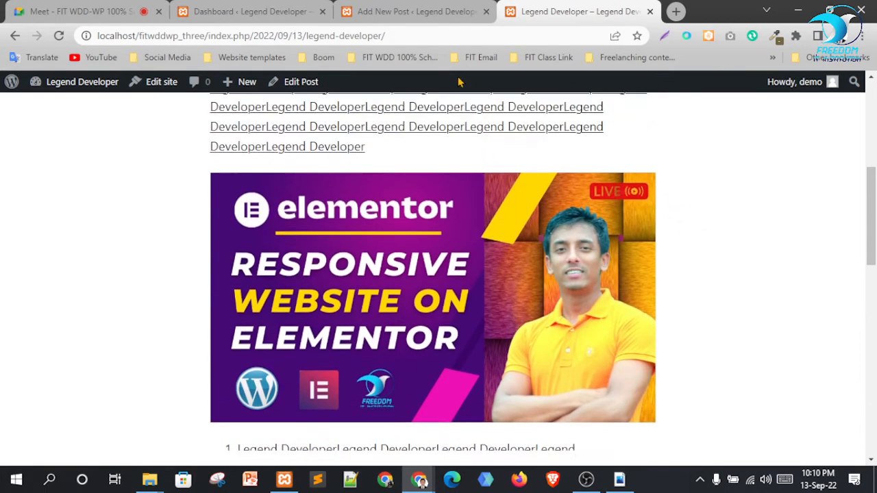
scroll(412, 319, "down", 1)
left_click(407, 10)
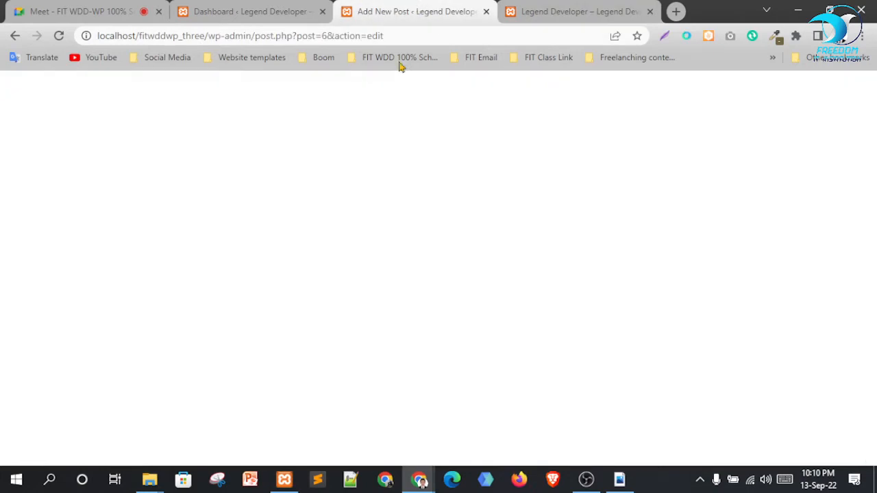
scroll(549, 278, "up", 3)
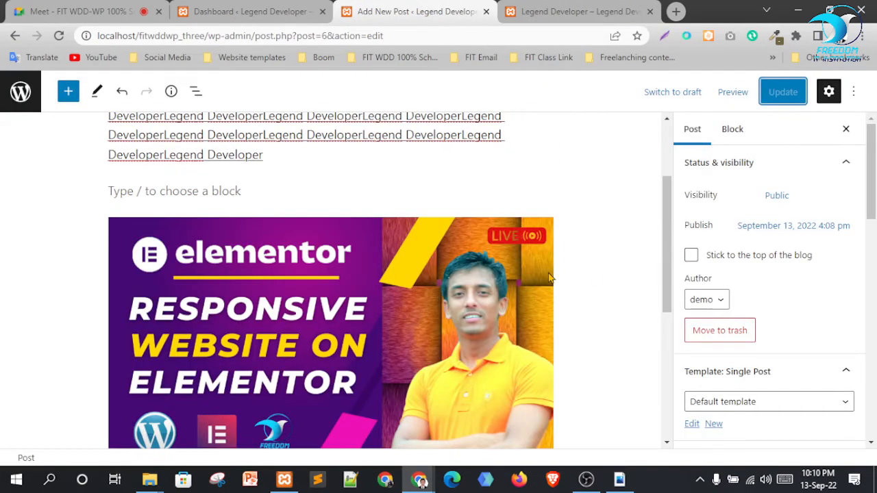
scroll(480, 257, "up", 2)
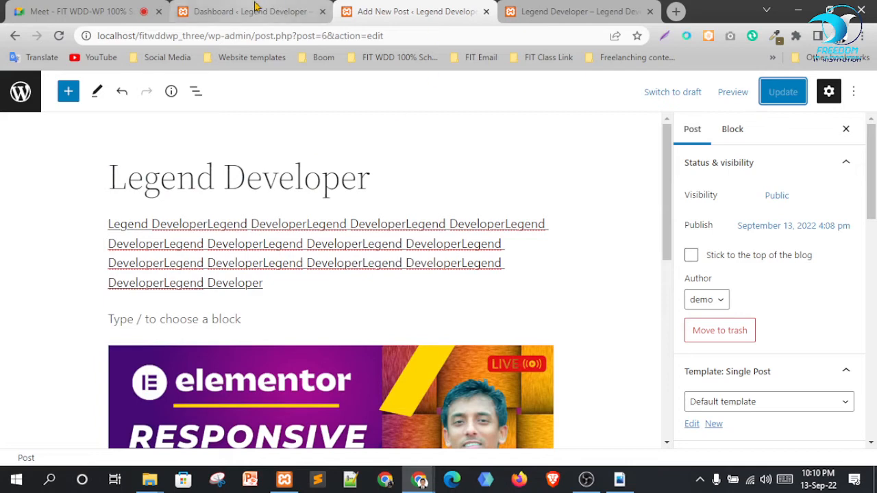
Go to Posts > Categories in the admin dashboard
left_click(259, 11)
mouse_move(39, 199)
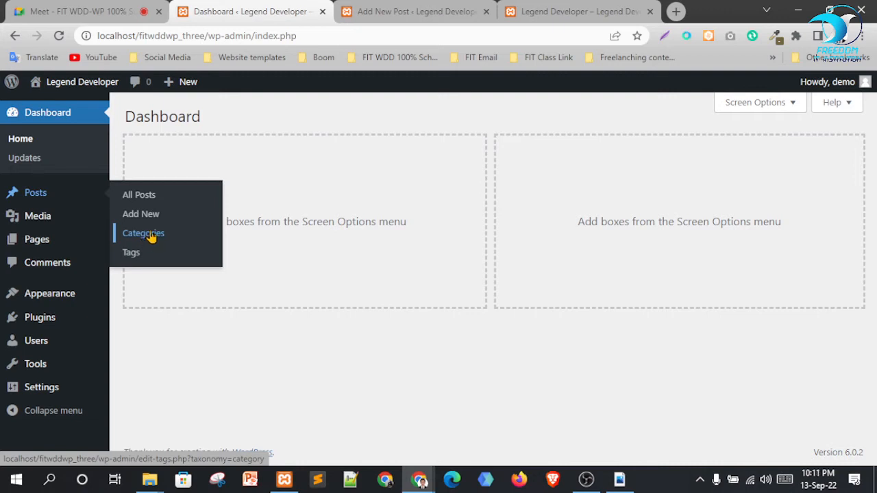
left_click(151, 236)
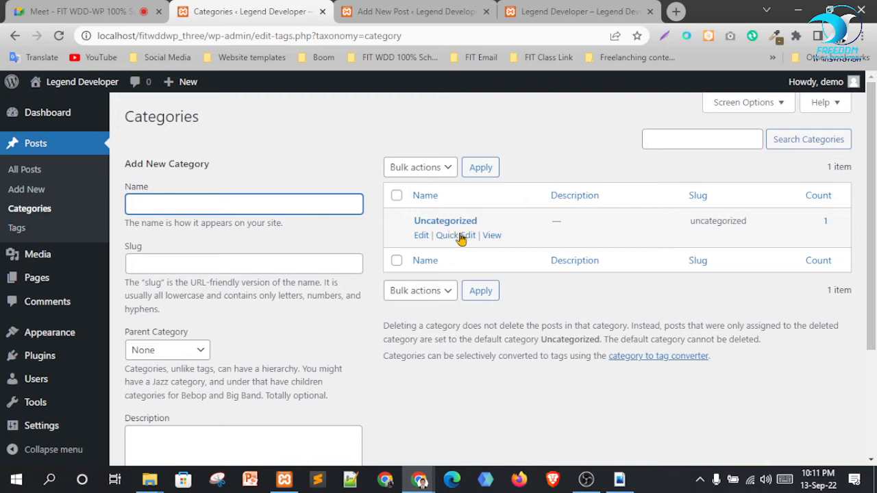
left_click(397, 196)
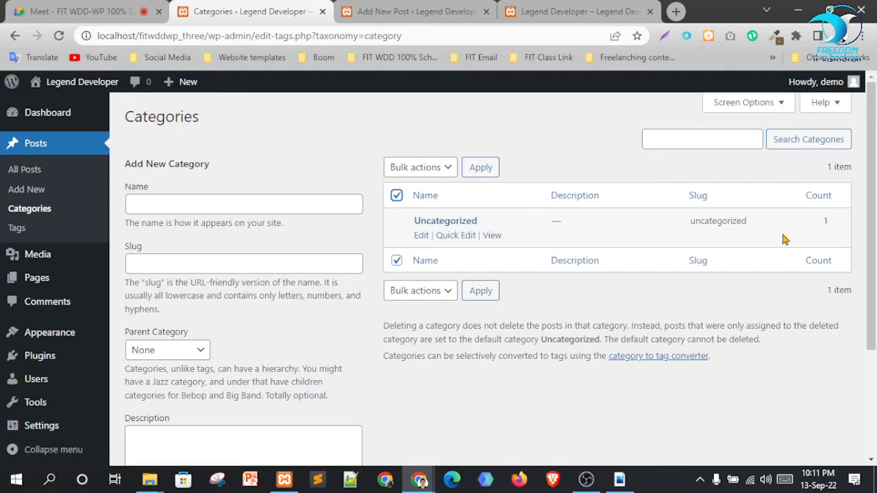
left_click(397, 196)
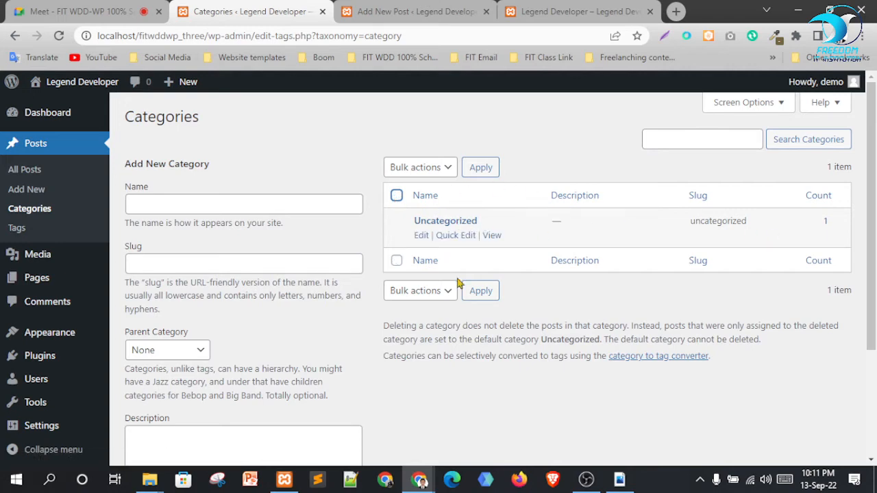
Rename Uncategorized to Cool with slug cool, update it, and return to the categories list
left_click(421, 236)
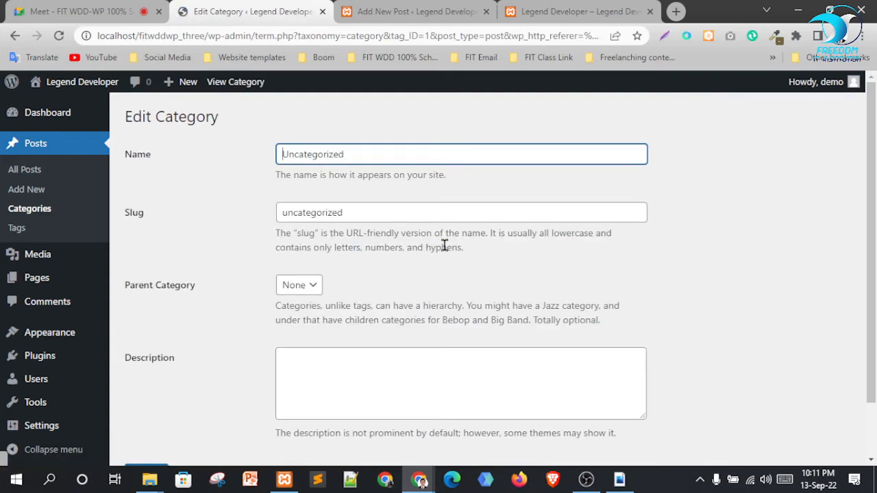
double_click(354, 154)
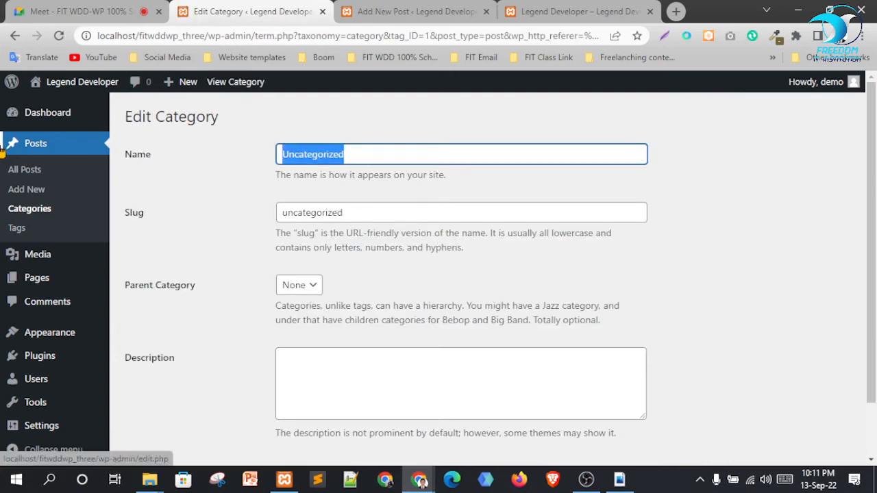
type("Cool")
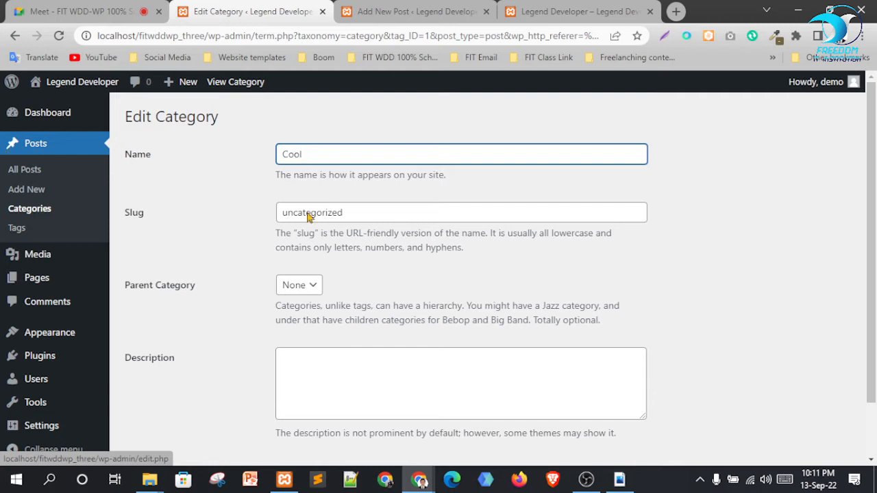
key("Tab")
type("Co")
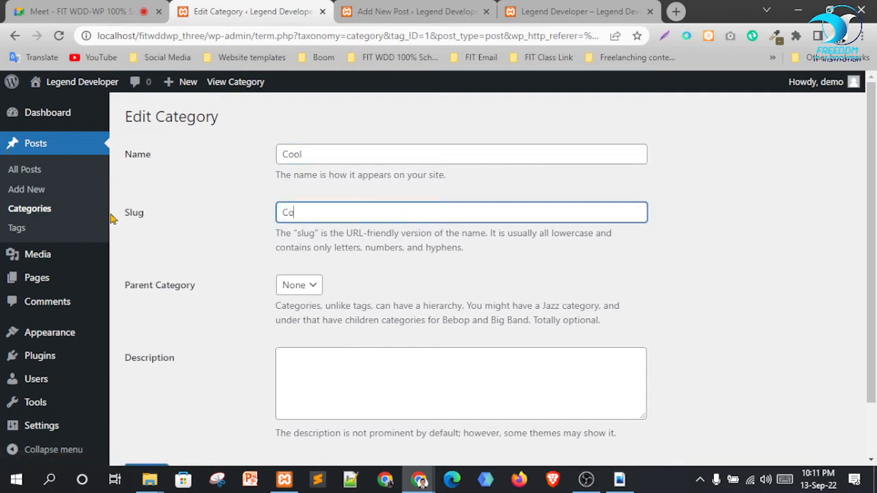
scroll(274, 274, "down", 2)
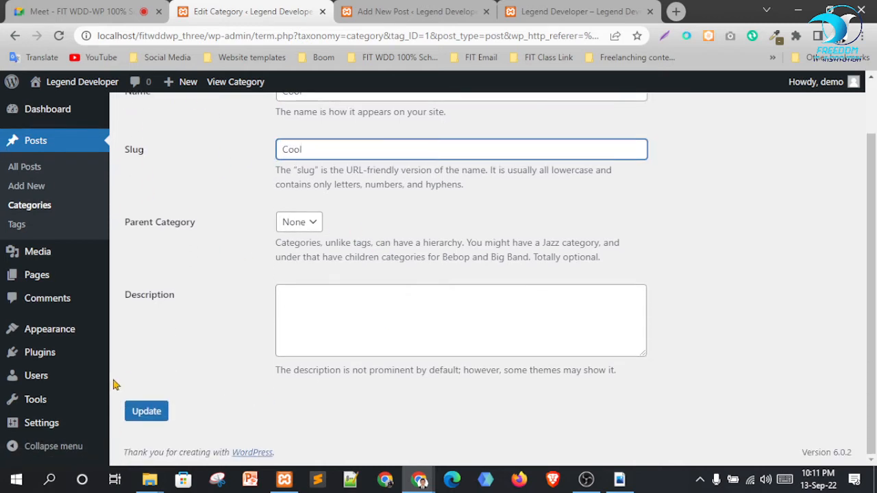
left_click(151, 414)
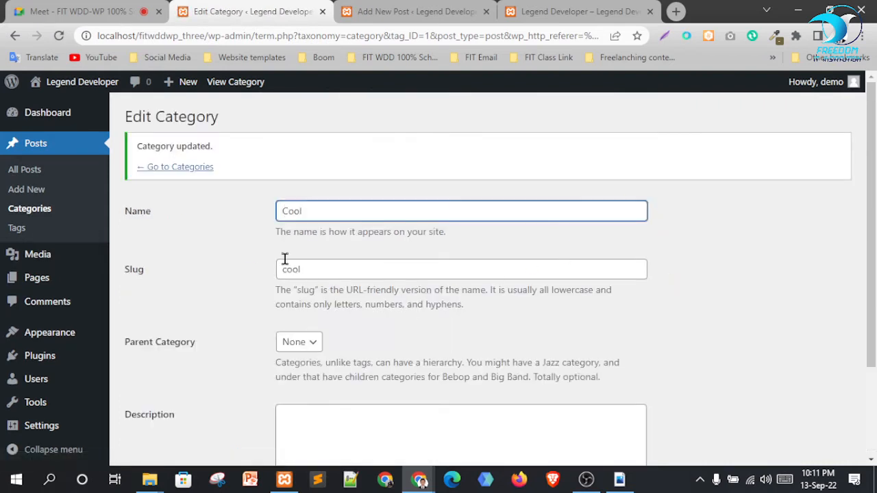
scroll(212, 206, "down", 2)
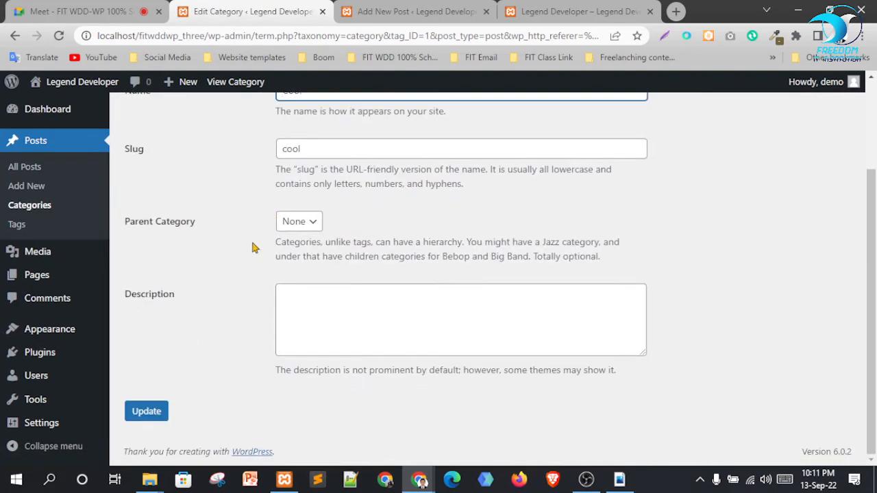
left_click(48, 207)
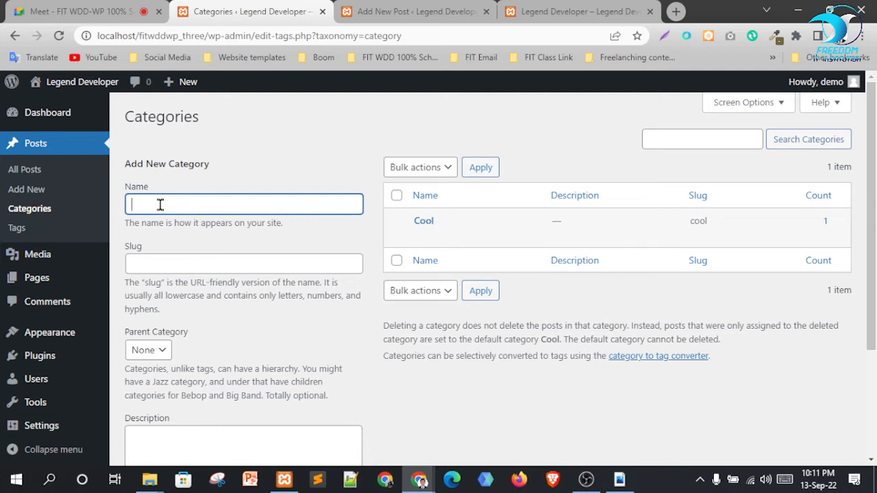
Create the category Boom with slug boom and parent category Cool
left_click(187, 263)
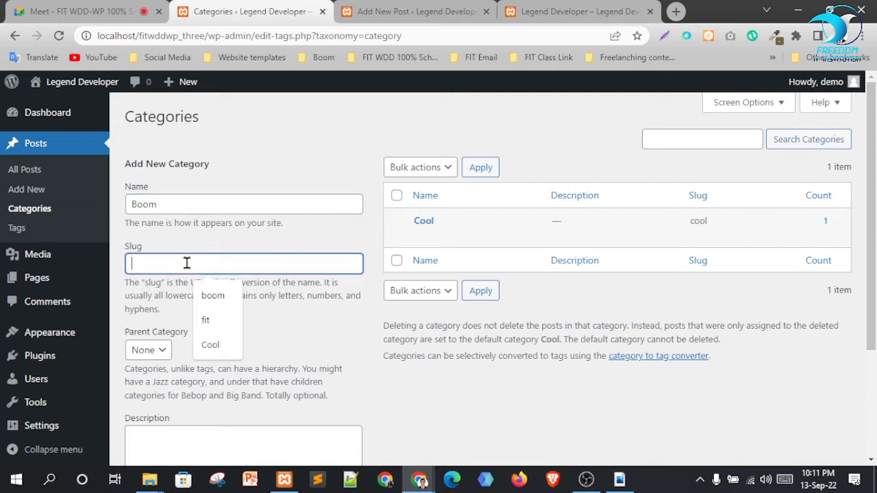
type("B")
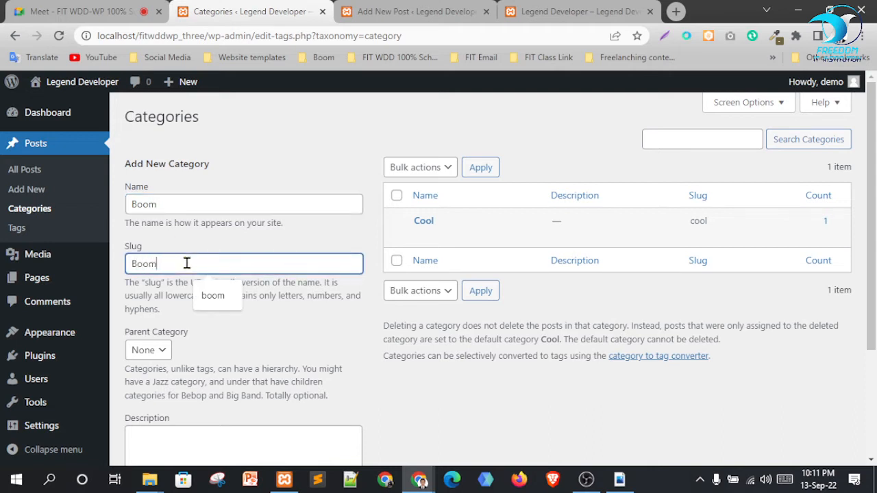
type("oom")
left_click(147, 351)
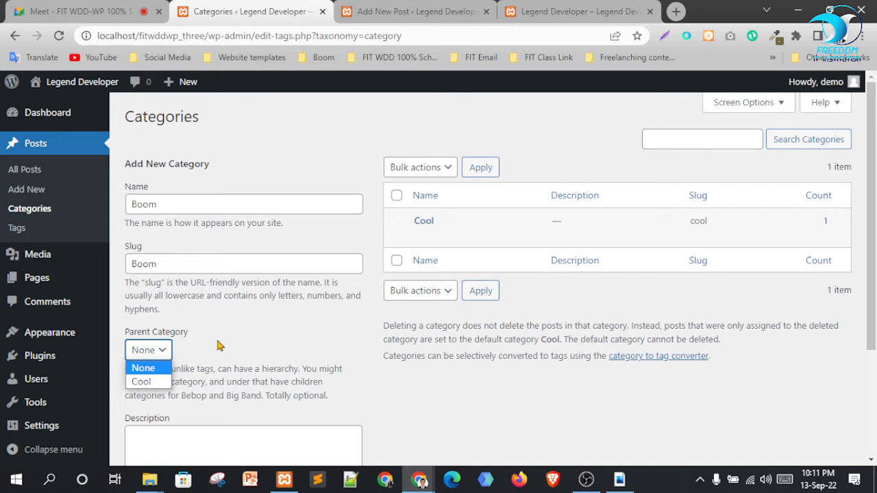
left_click(156, 382)
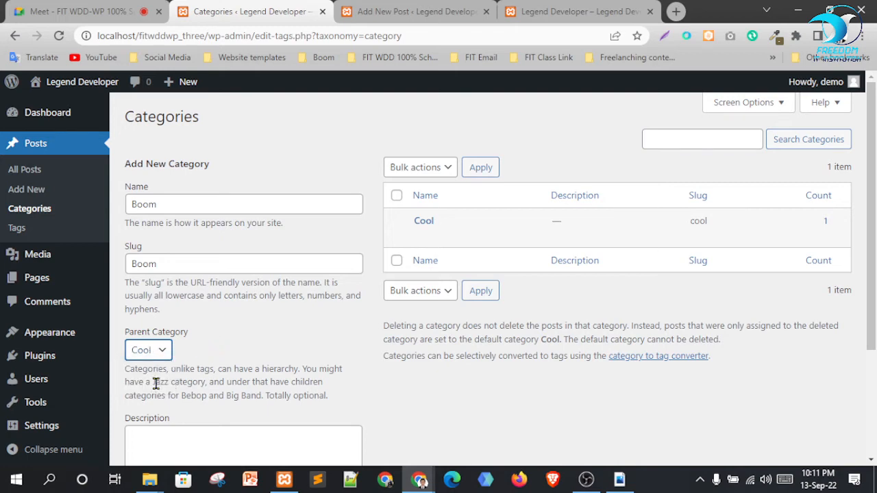
scroll(265, 398, "down", 3)
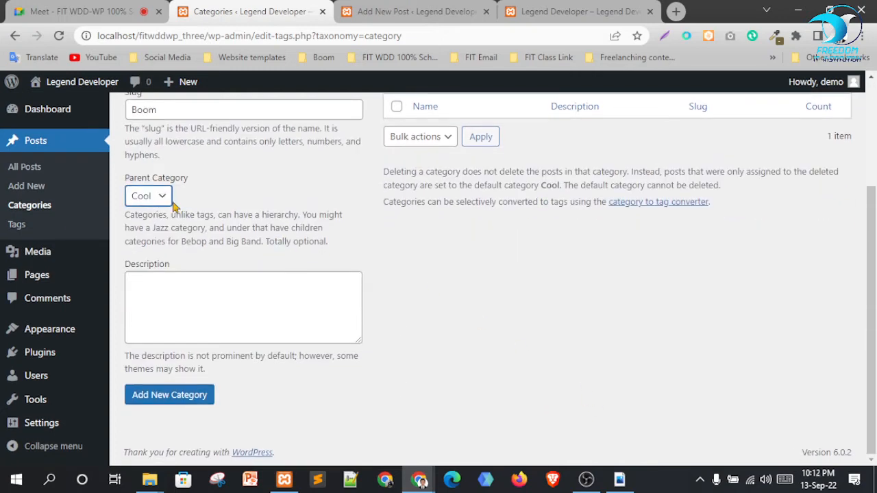
scroll(329, 233, "up", 1)
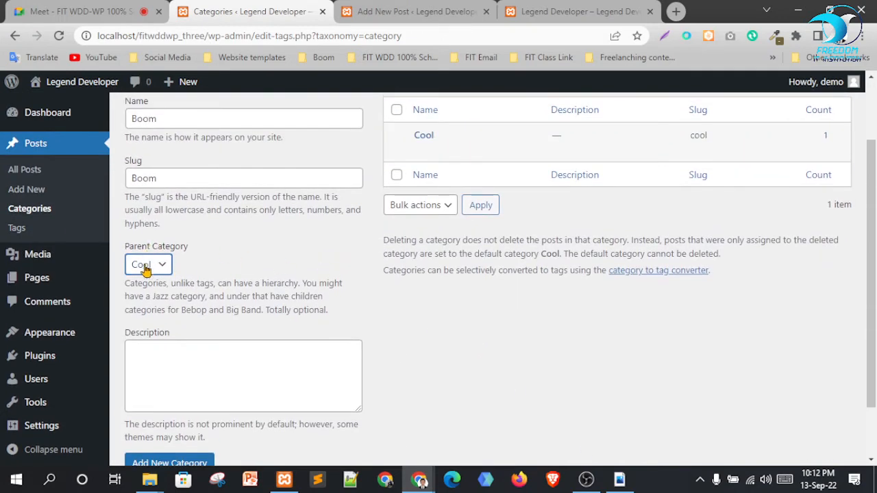
scroll(423, 318, "down", 1)
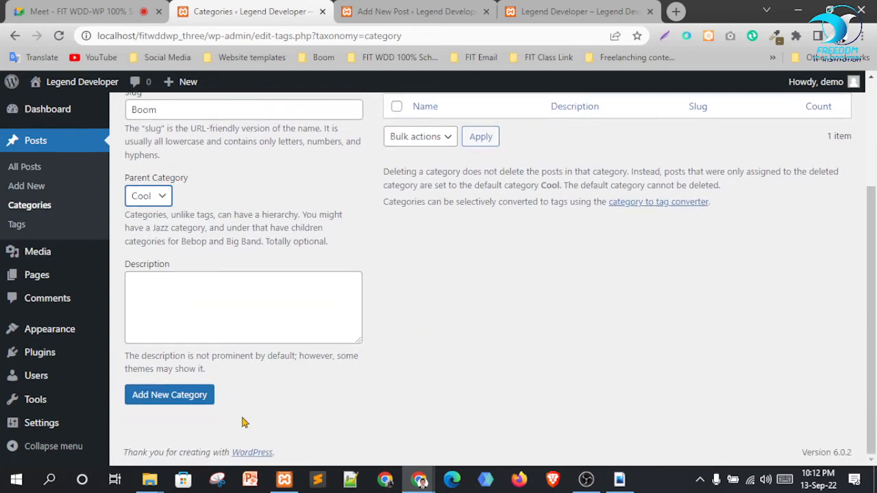
left_click(149, 399)
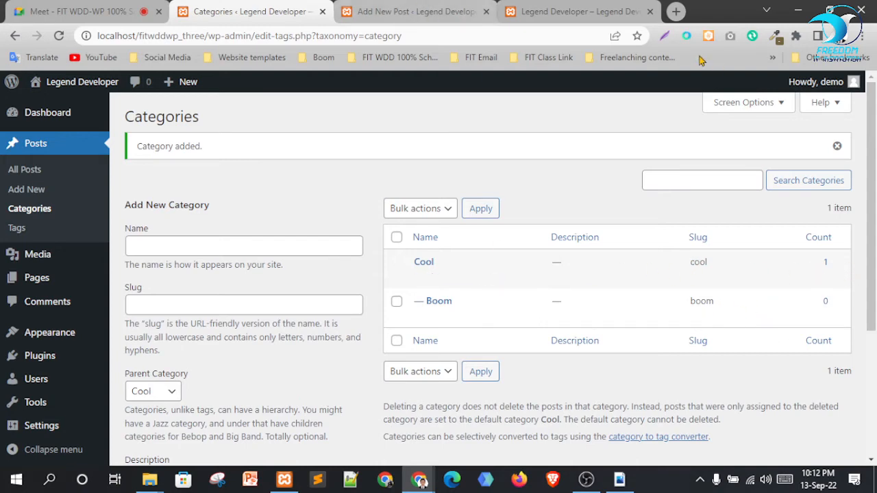
left_click(589, 11)
Return to the Legend Developer post editor and reload it to pick up the new categories
scroll(571, 259, "up", 1)
scroll(572, 259, "up", 2)
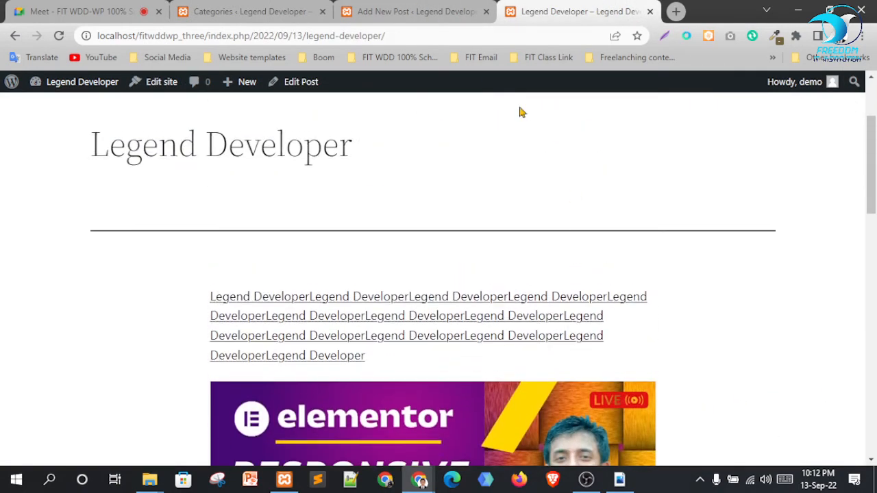
scroll(355, 26, "up", 2)
scroll(501, 268, "down", 10)
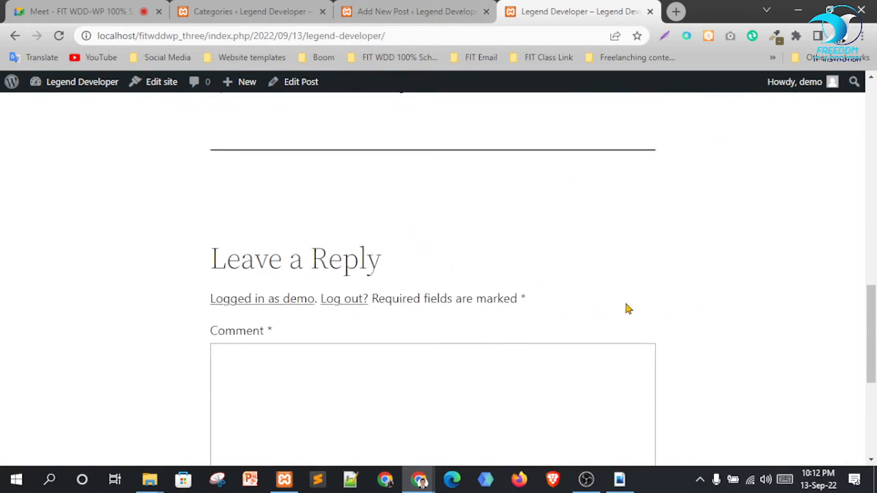
scroll(634, 275, "down", 4)
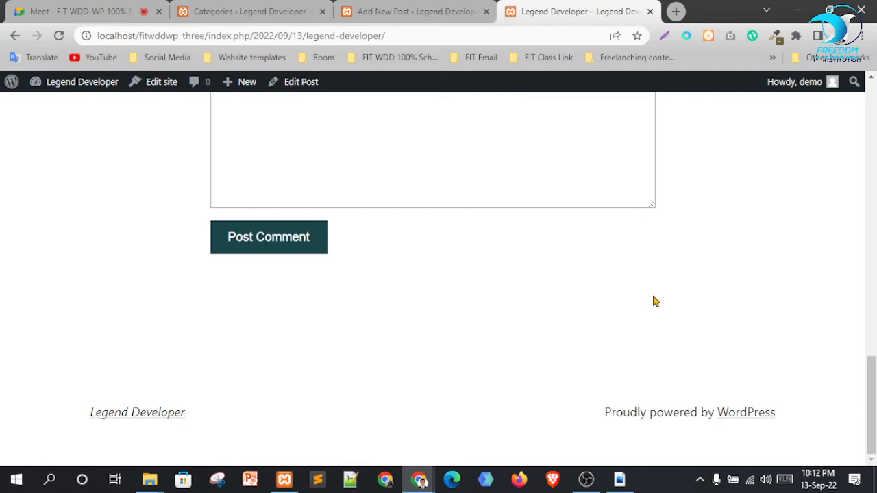
scroll(644, 205, "up", 7)
left_click(444, 10)
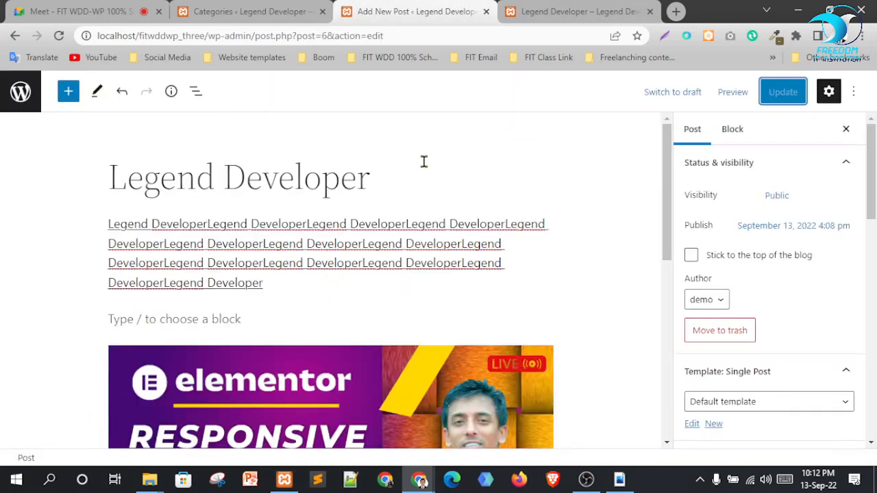
scroll(443, 249, "down", 3)
scroll(754, 239, "down", 2)
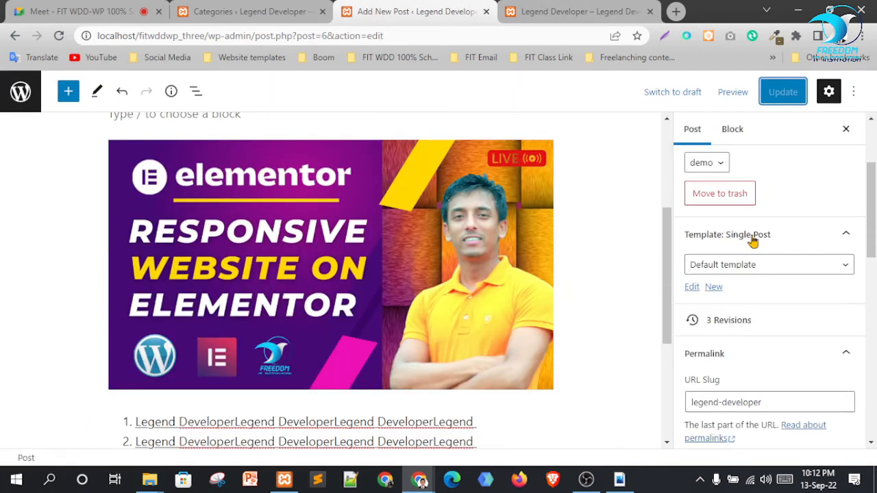
scroll(753, 240, "down", 4)
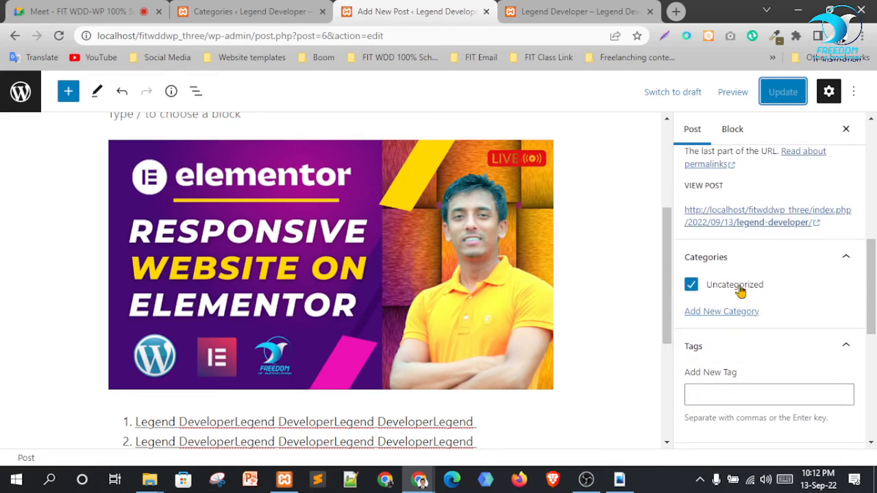
left_click(693, 312)
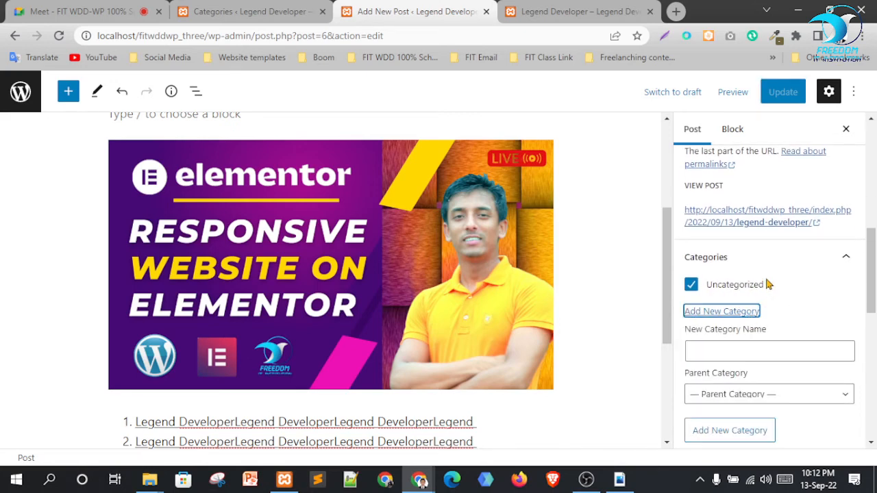
left_click(58, 36)
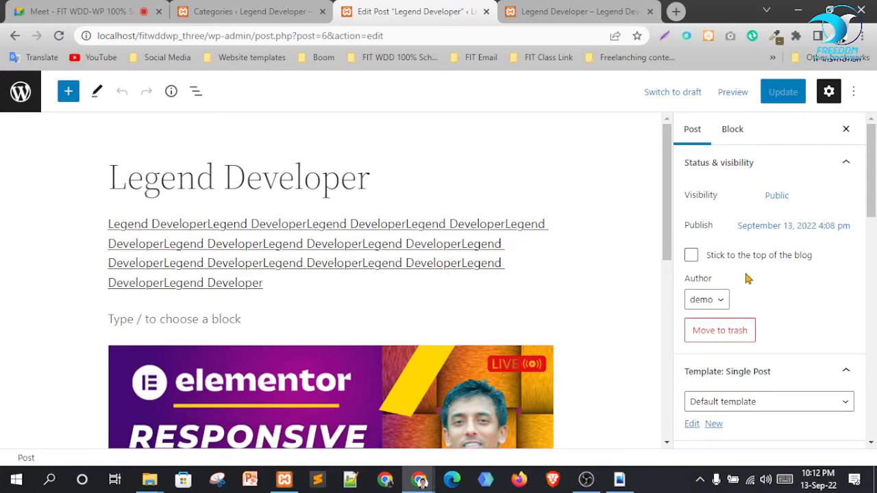
Tick both the Boom and Cool categories for the post
scroll(747, 277, "down", 4)
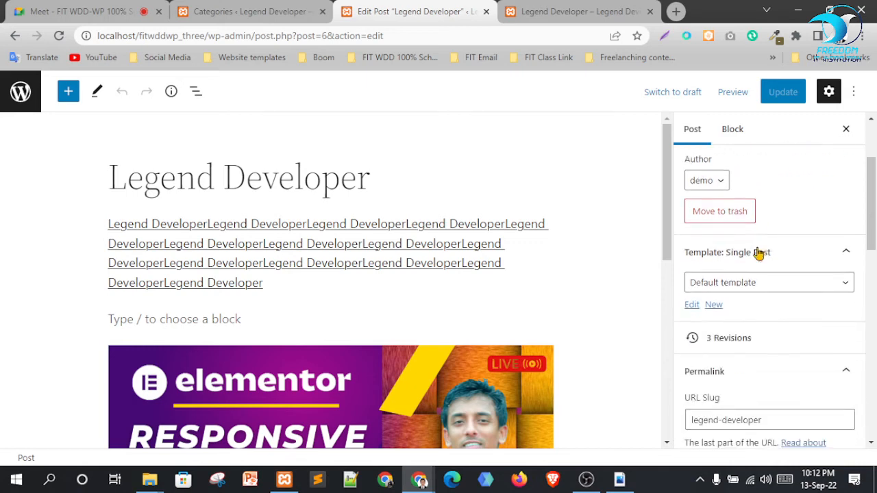
scroll(775, 303, "down", 3)
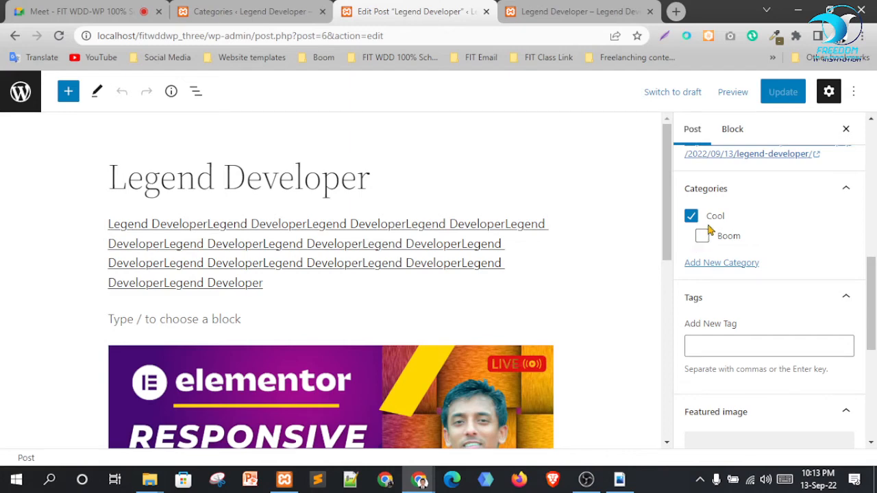
left_click(701, 236)
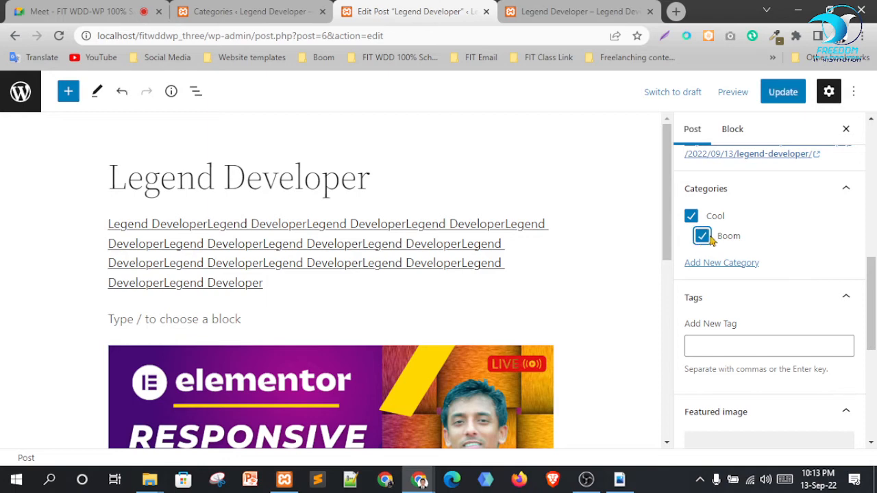
left_click(692, 218)
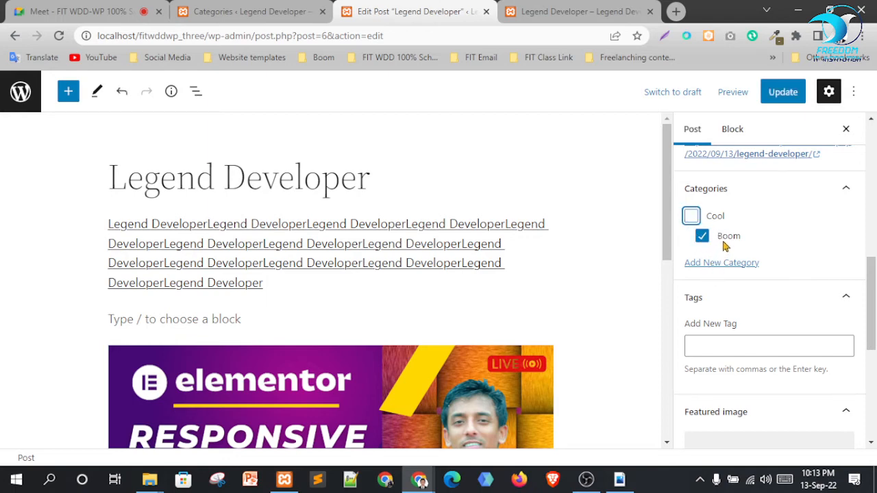
left_click(691, 217)
scroll(760, 248, "down", 1)
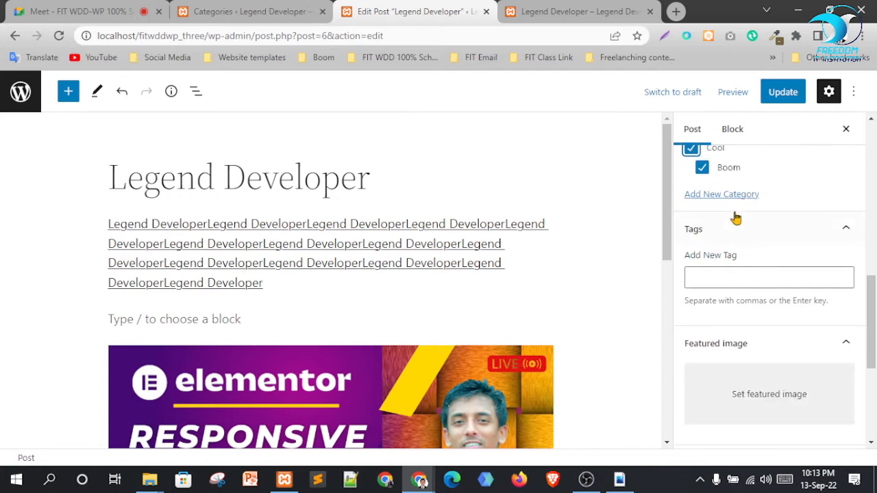
left_click(264, 12)
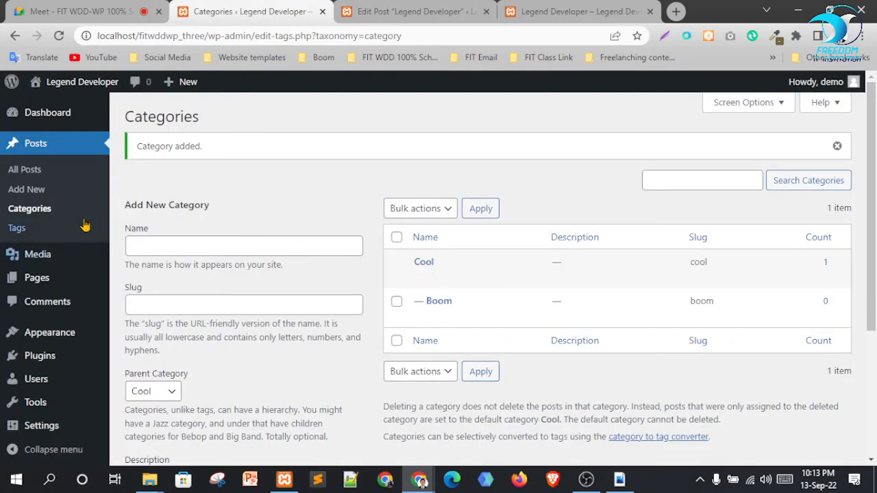
Create a post tag named cool with slug cool, then go back to the post editor
left_click(16, 228)
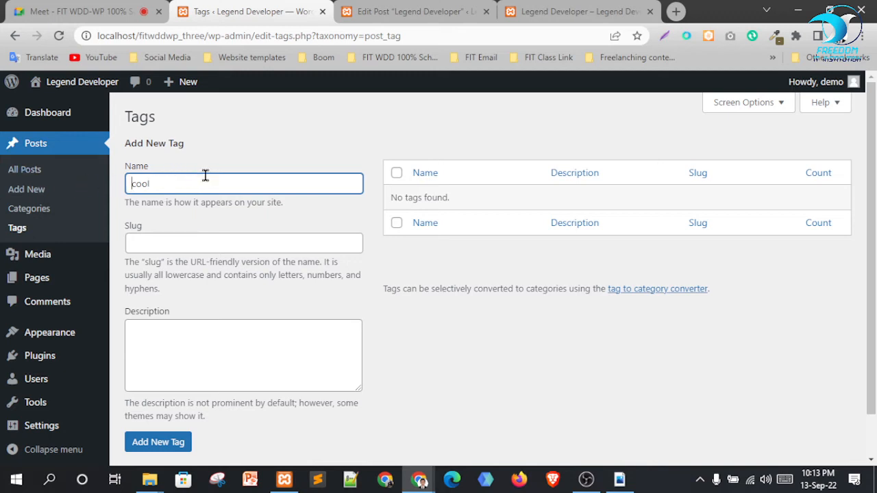
scroll(215, 429, "down", 1)
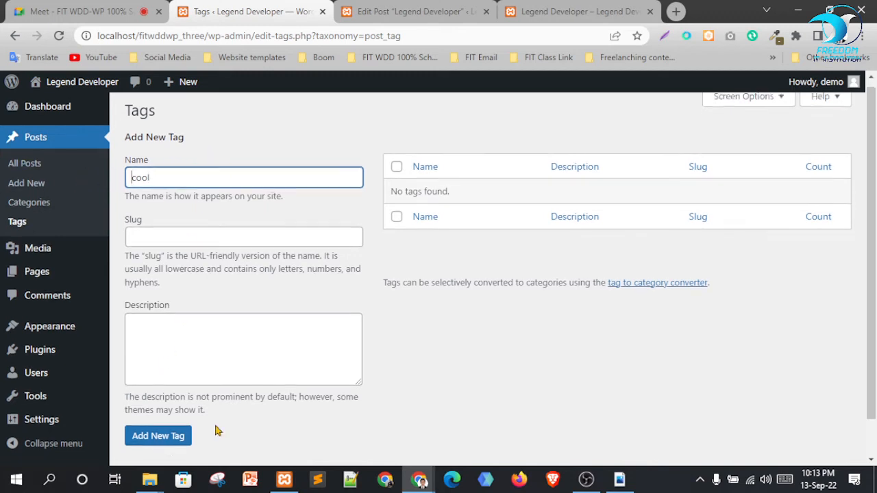
left_click(176, 189)
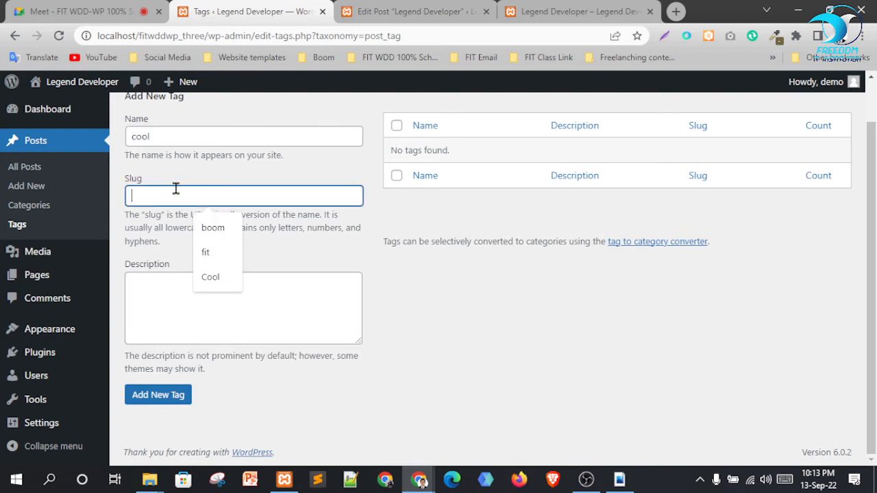
left_click(216, 277)
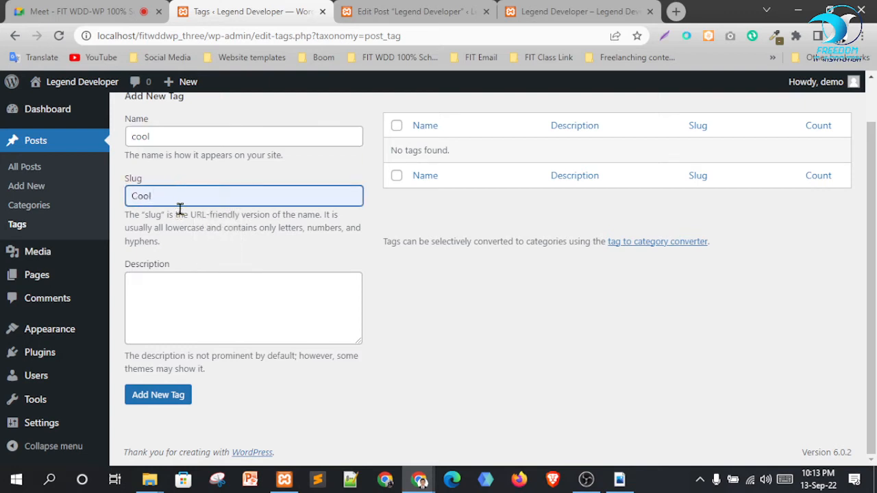
left_click(172, 400)
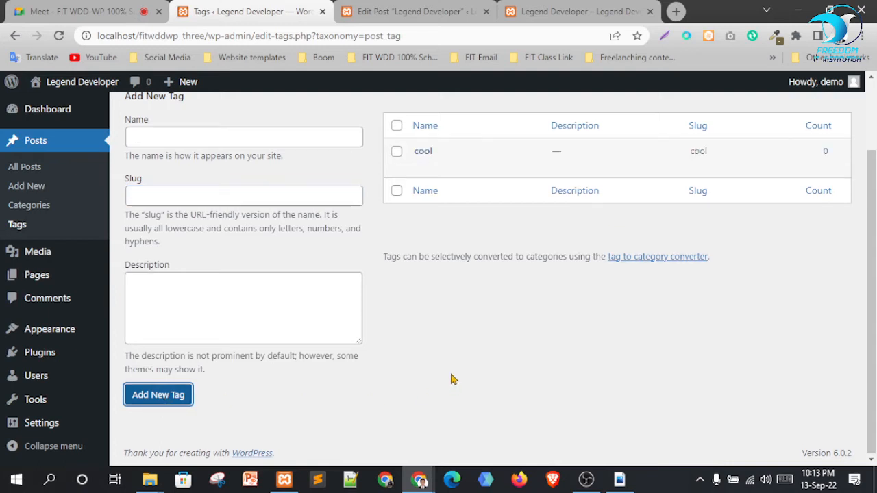
scroll(507, 302, "up", 2)
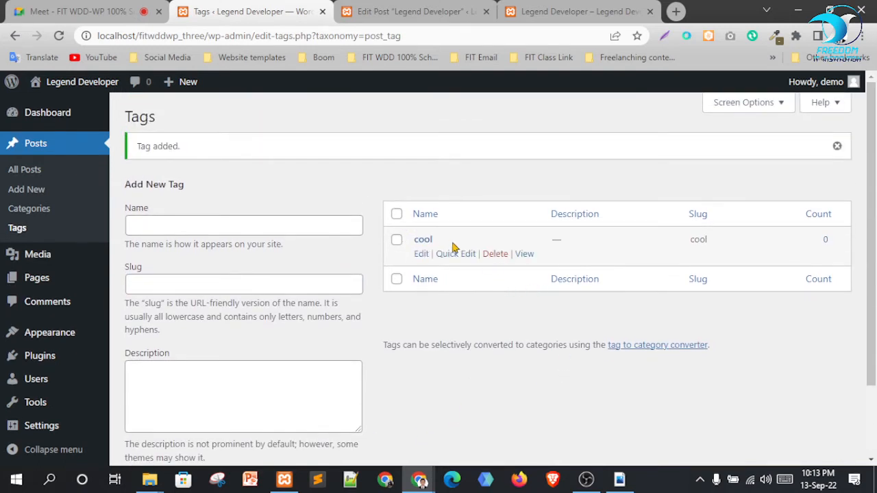
left_click(430, 7)
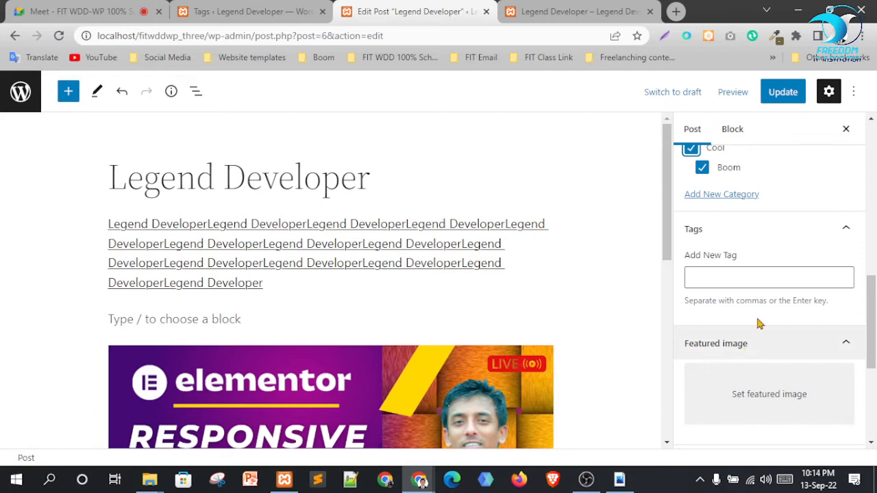
Add the cool tag to the Legend Developer post
left_click(722, 279)
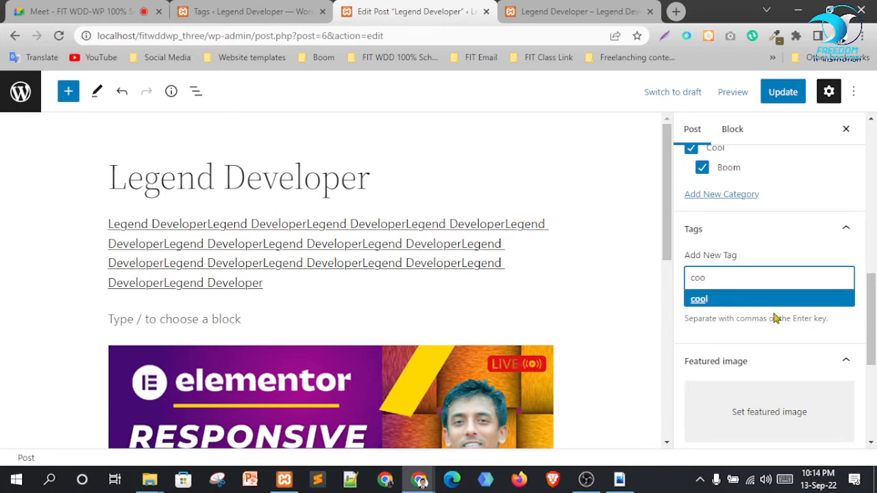
left_click(724, 299)
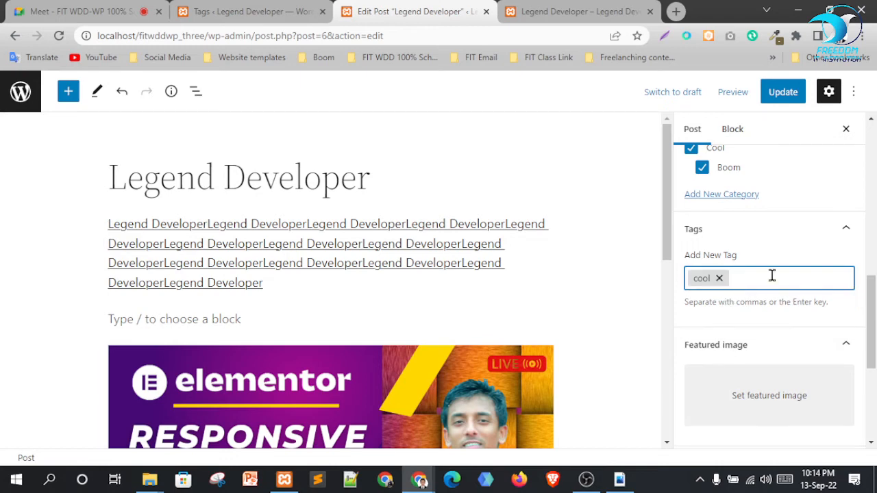
scroll(776, 206, "up", 2)
scroll(781, 349, "down", 4)
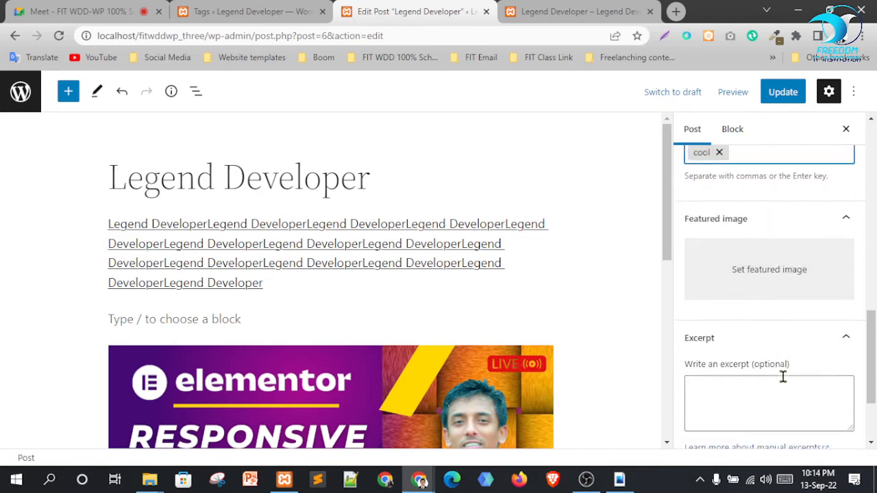
scroll(784, 377, "up", 5)
scroll(797, 292, "down", 2)
scroll(813, 288, "up", 1)
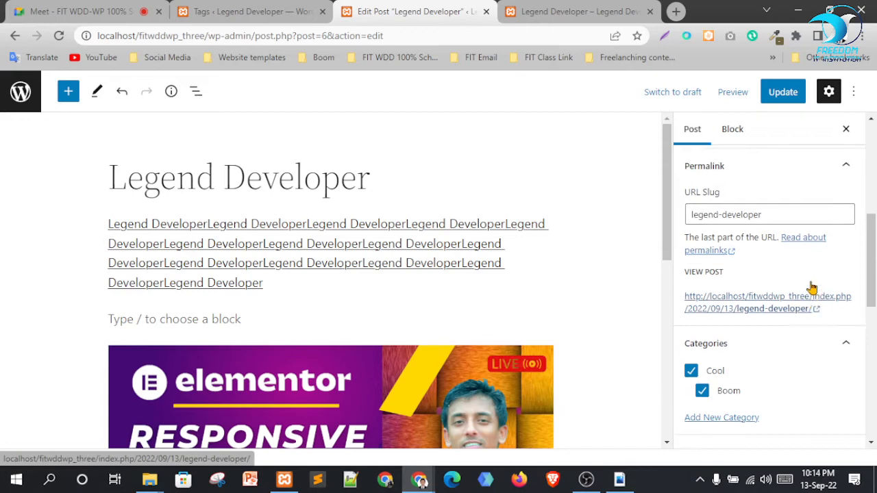
scroll(812, 288, "up", 2)
scroll(777, 327, "down", 1)
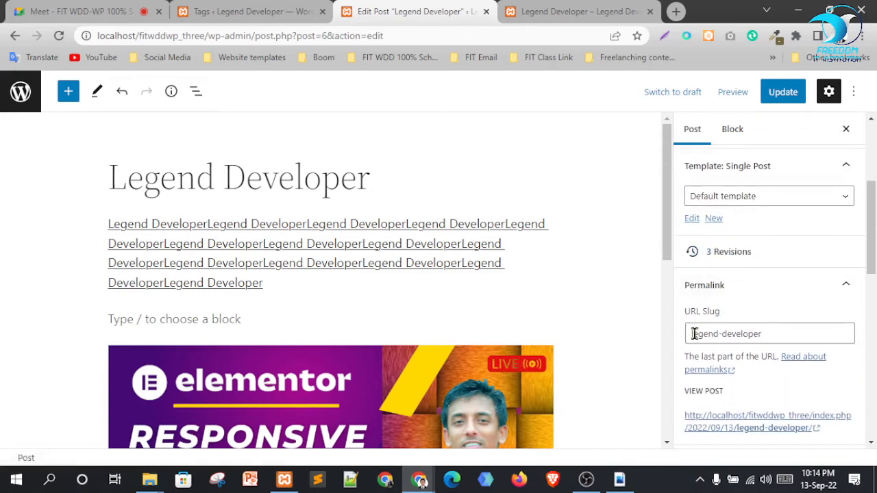
Check the post's legend-developer URL slug and save the post with Update
left_click(702, 340)
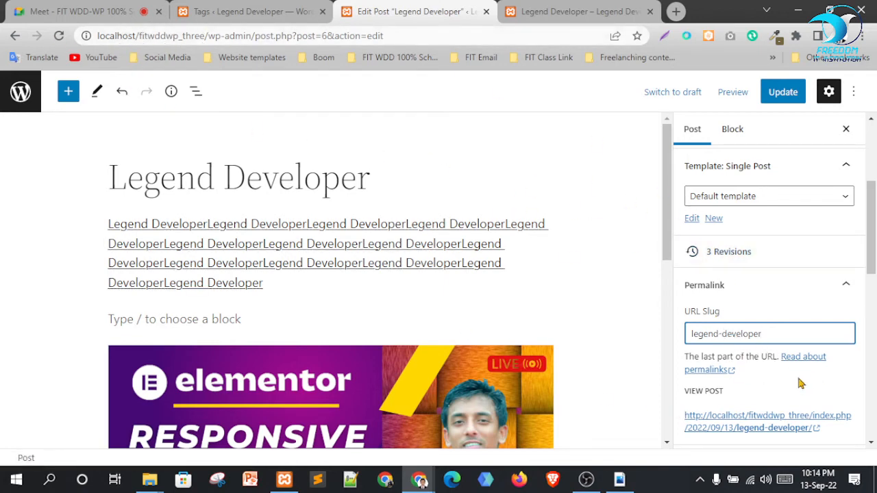
scroll(801, 383, "down", 1)
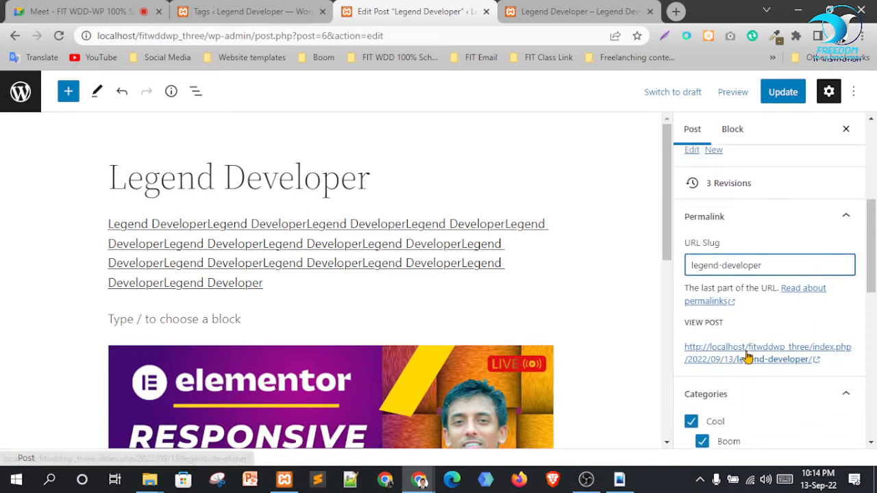
scroll(777, 349, "up", 4)
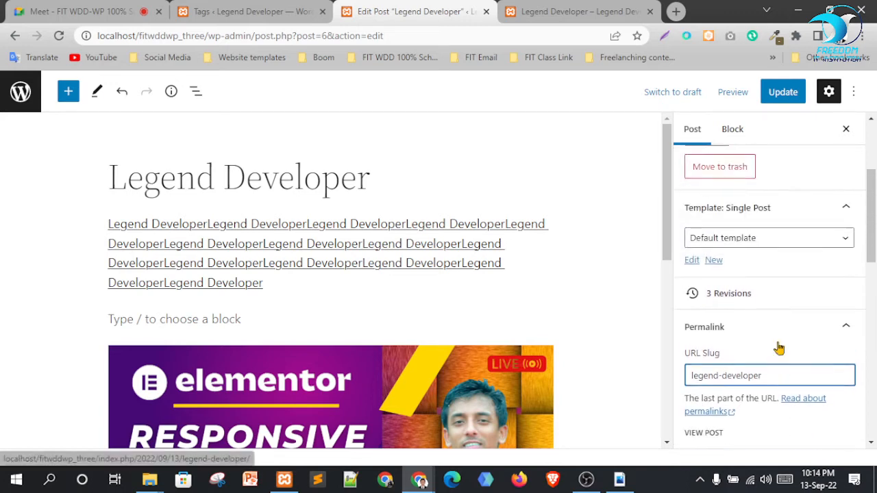
scroll(786, 288, "up", 1)
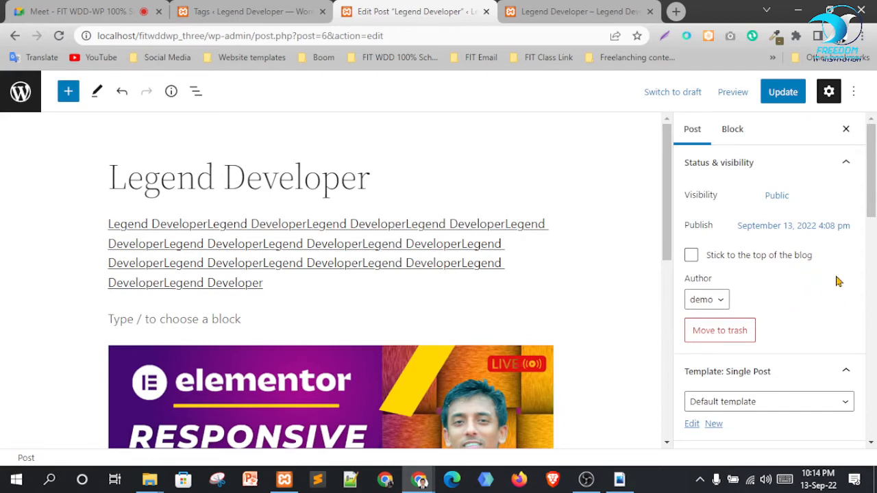
left_click(781, 97)
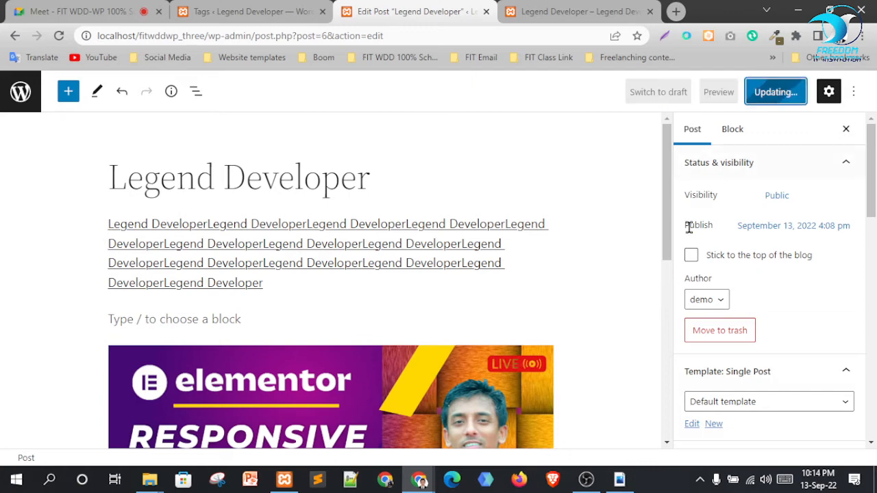
Reload the live post to confirm categories Boom and Cool and tag cool, then return to Tags
left_click(574, 12)
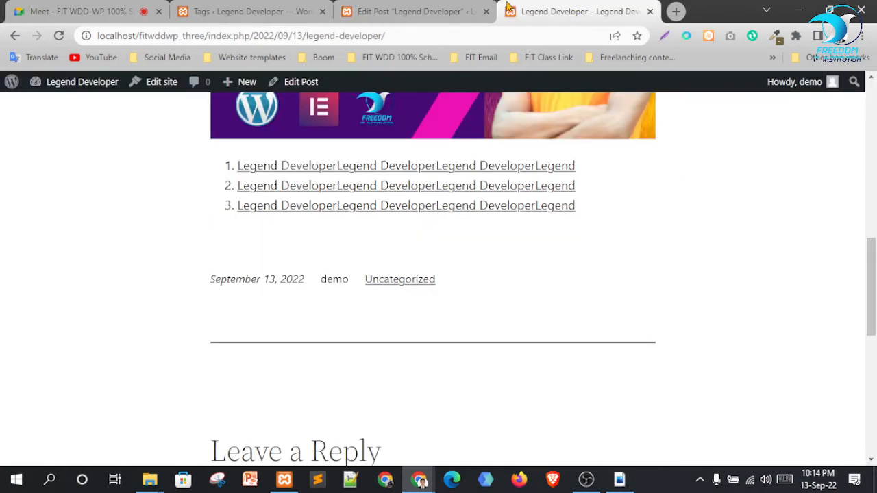
left_click(59, 36)
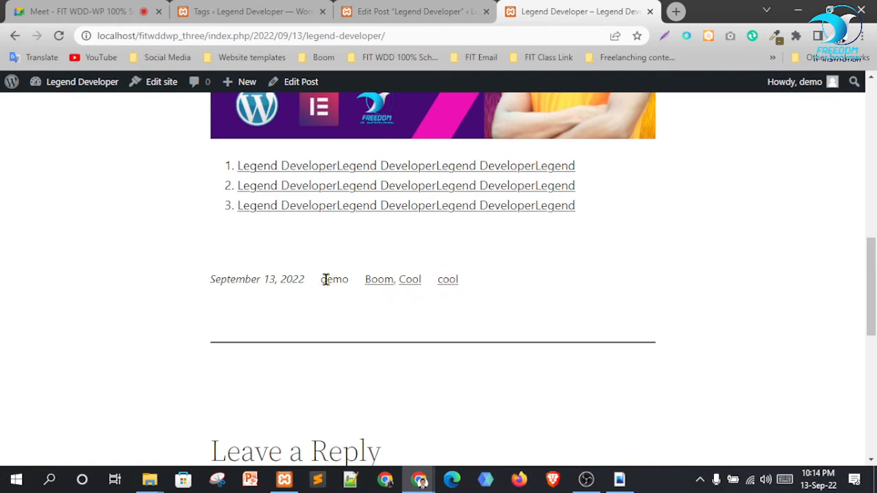
left_click_drag(323, 279, 348, 281)
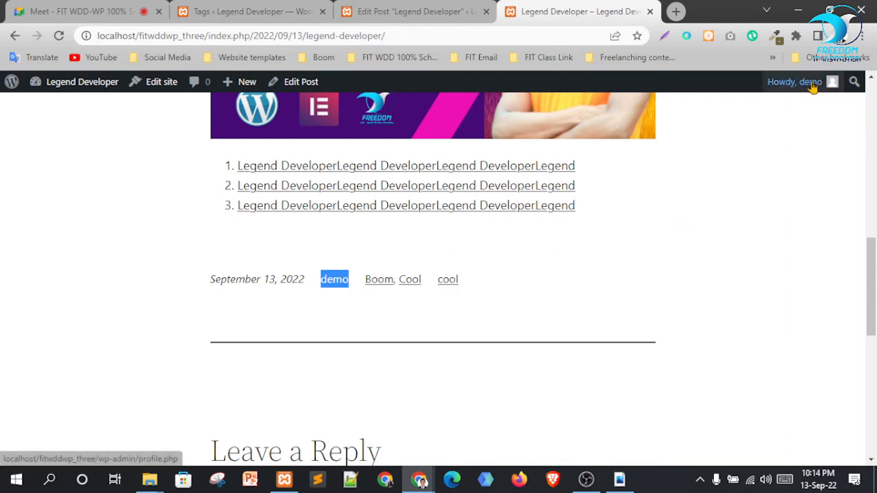
mouse_move(812, 82)
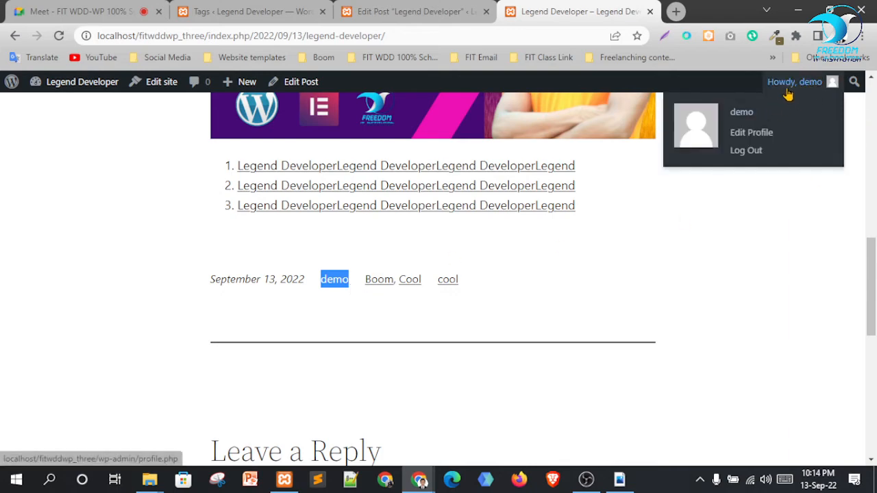
left_click(768, 244)
left_click(216, 8)
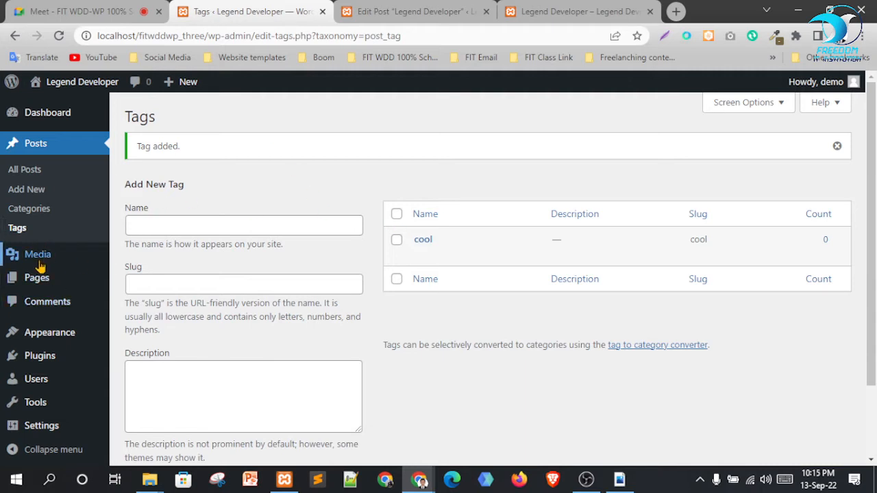
Open Media > Library, filter it to Images, and switch to list view, then back to grid
mouse_move(20, 254)
left_click(137, 263)
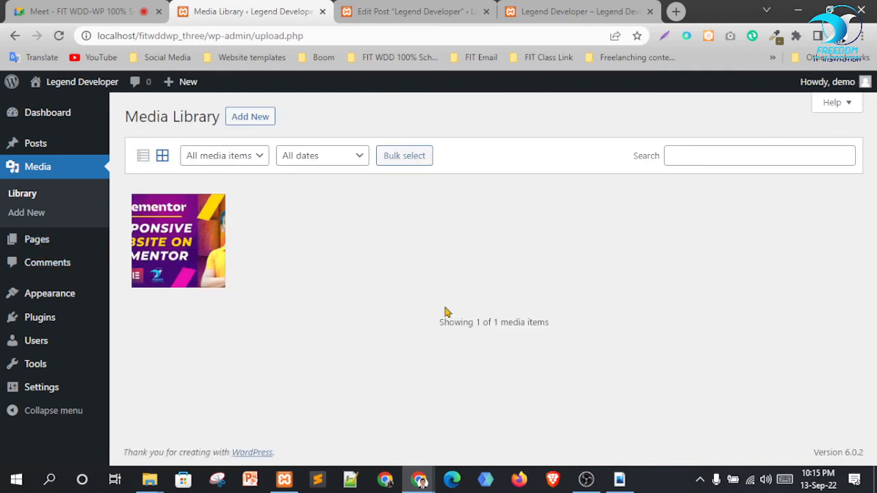
left_click(222, 160)
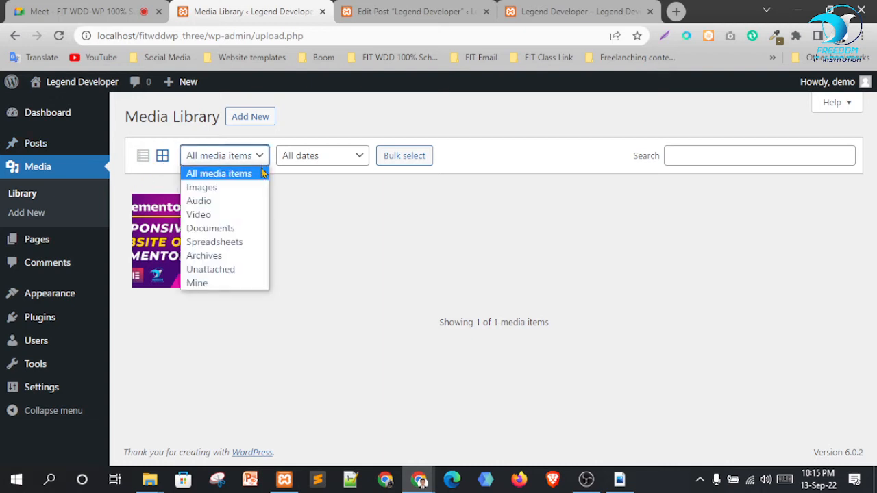
left_click(214, 188)
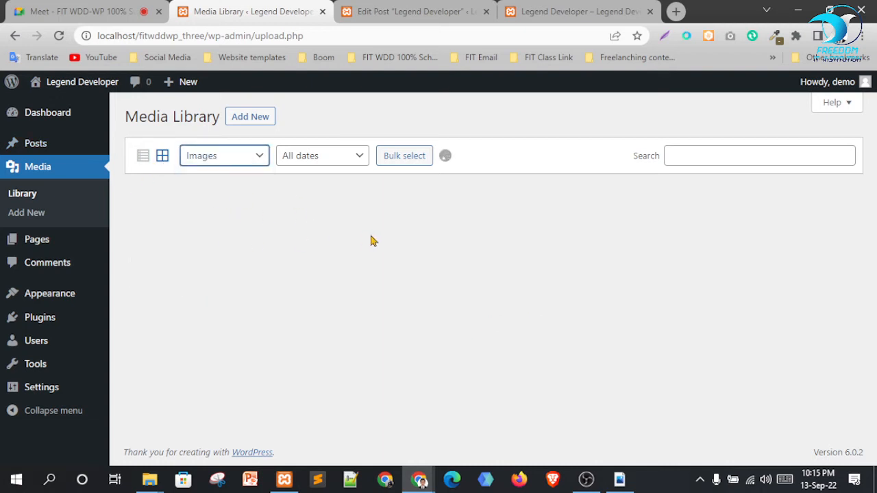
left_click(224, 156)
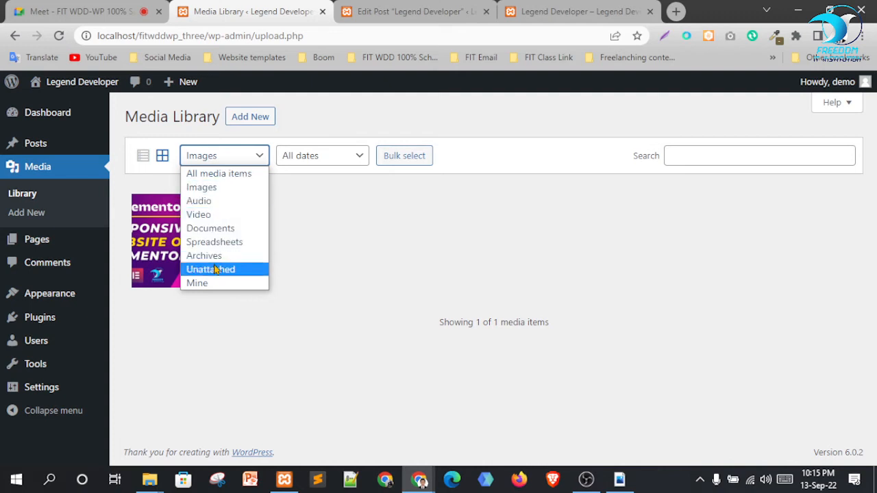
left_click(308, 247)
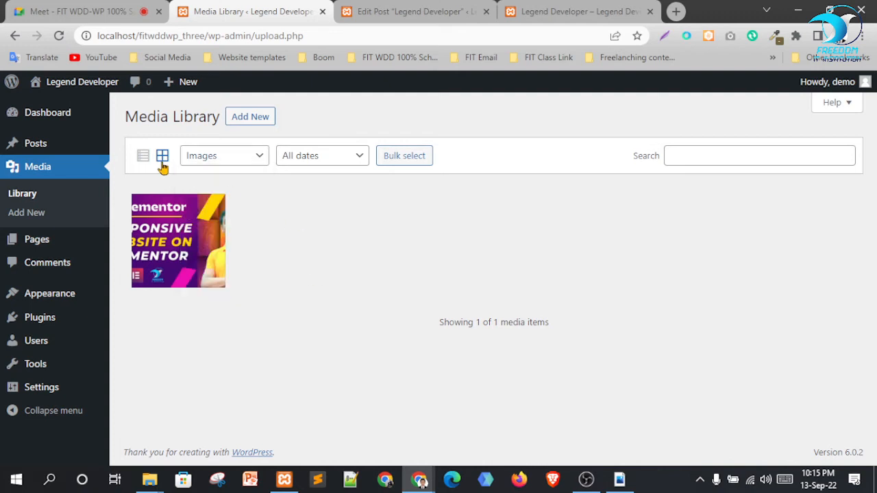
left_click(143, 156)
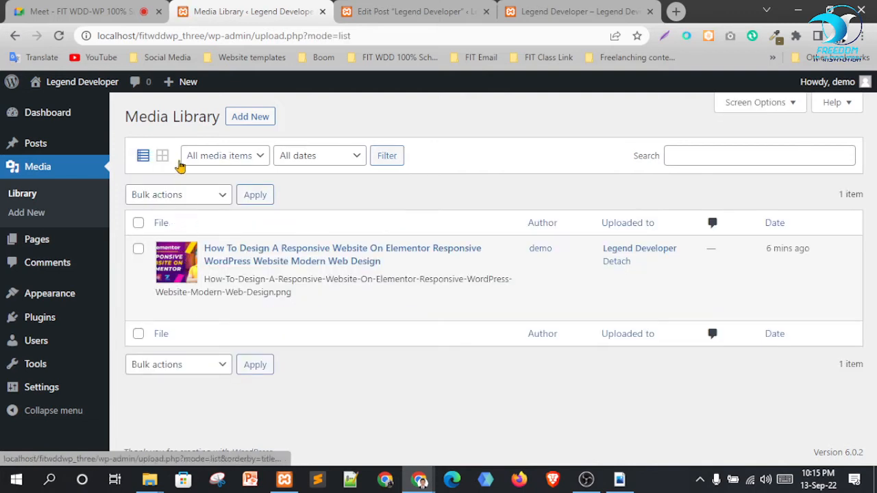
left_click(164, 158)
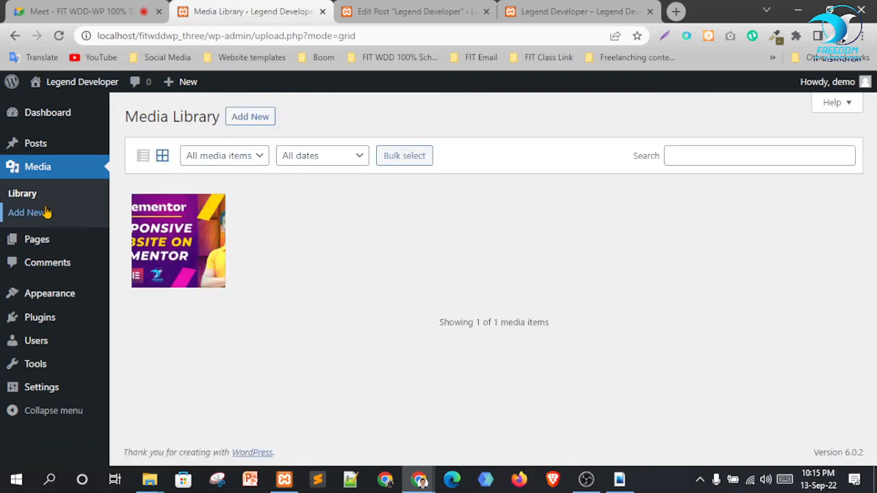
Open the media upload area and place the Downloads folder window beside it
left_click(253, 119)
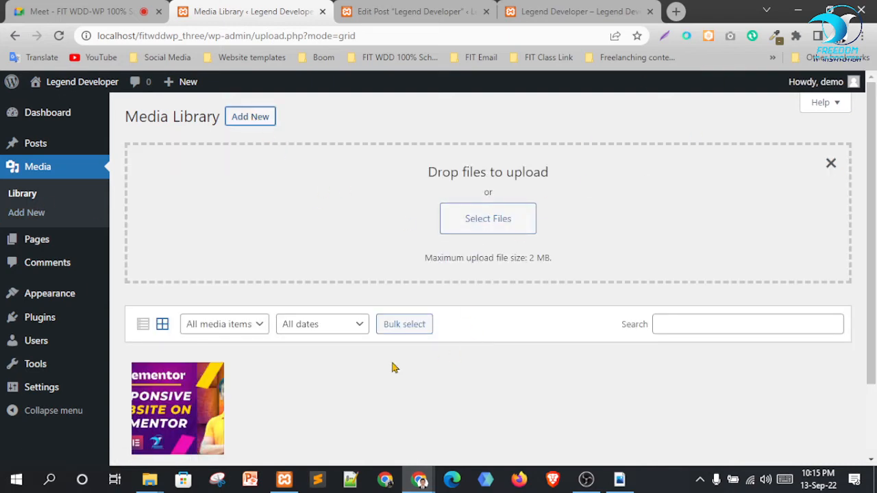
left_click(150, 480)
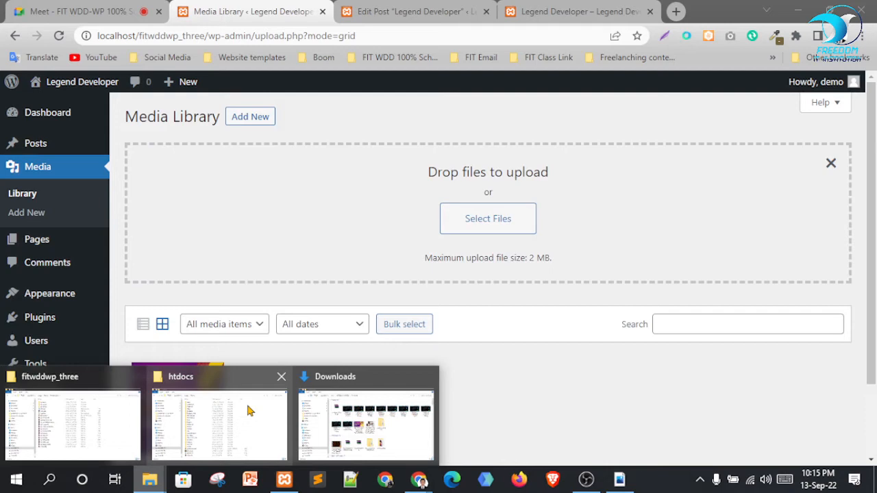
left_click(396, 417)
left_click(836, 8)
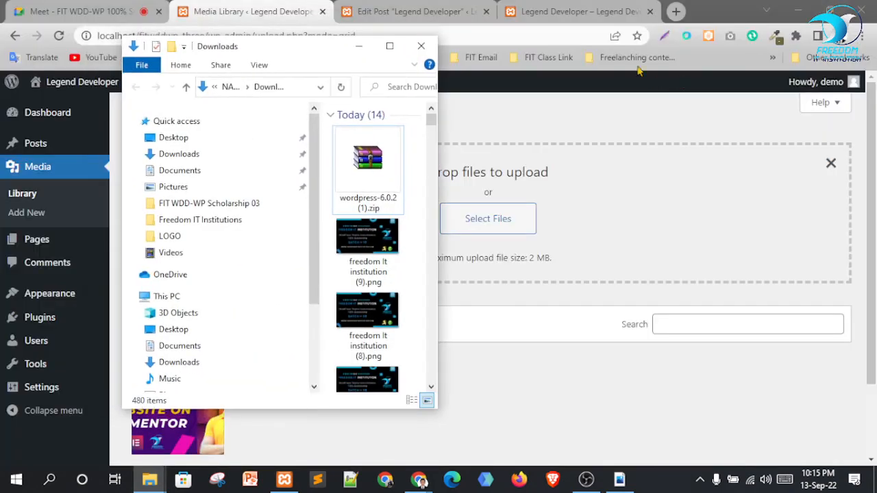
left_click_drag(314, 59, 709, 132)
scroll(867, 274, "down", 2)
scroll(821, 306, "down", 12)
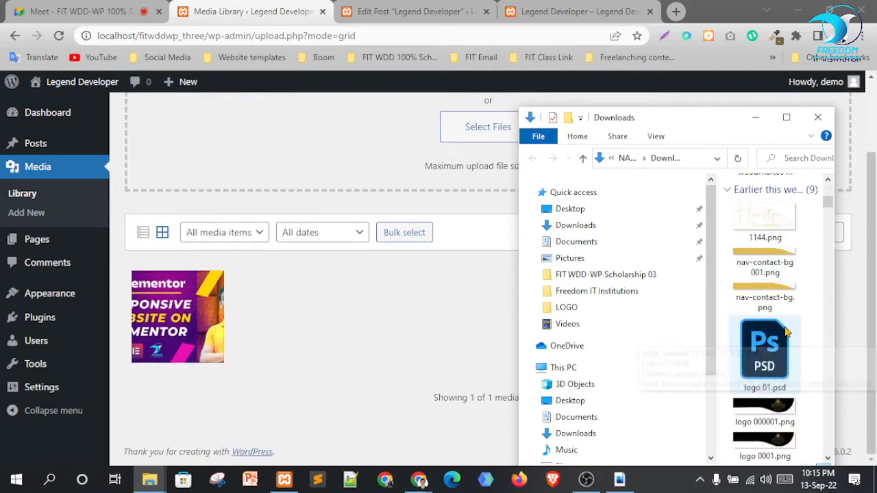
scroll(783, 334, "down", 8)
scroll(793, 331, "up", 3)
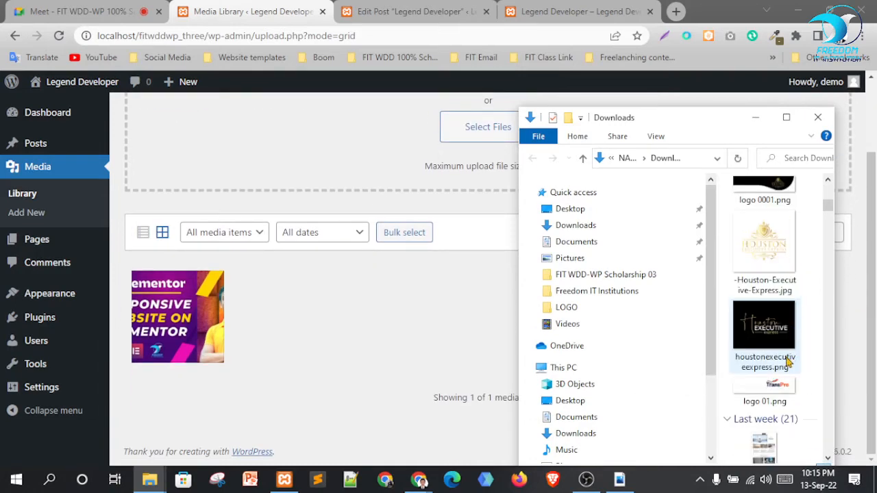
Drag logo 01.png and houstonexecutiveexpress.png into the library, then return to the post editor
left_click(766, 392)
left_click(771, 334, "ctrl")
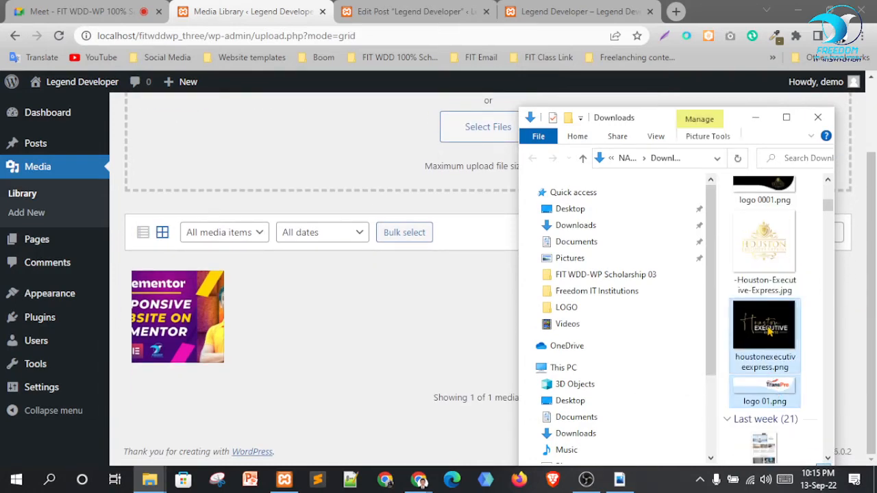
left_click_drag(764, 329, 374, 158)
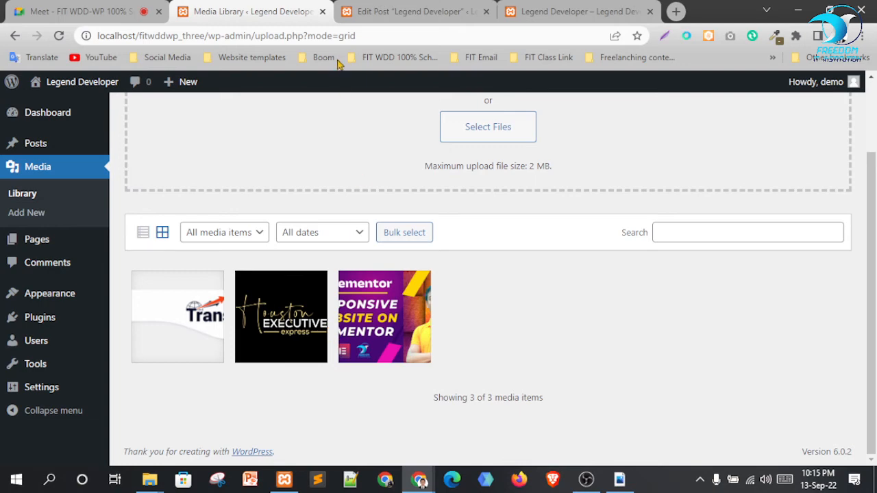
left_click(456, 12)
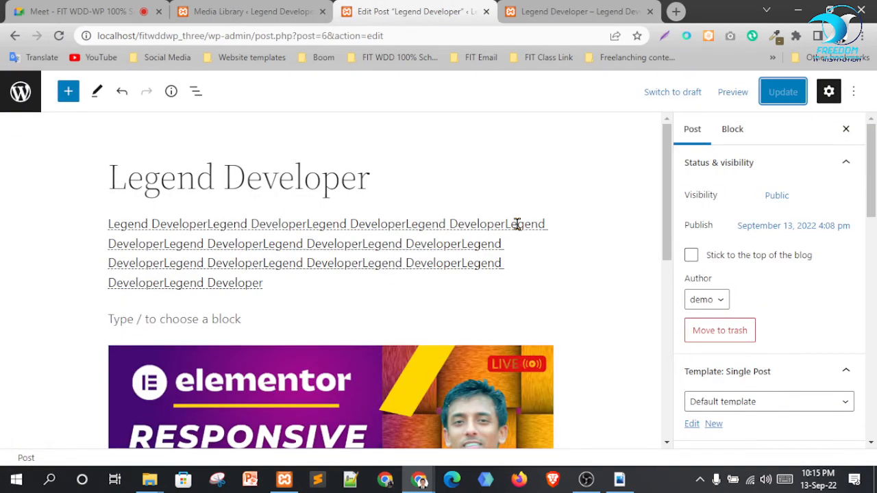
Insert an image block below the numbered list using houstonexecutiveexpress.png from the Media Library
scroll(517, 226, "down", 6)
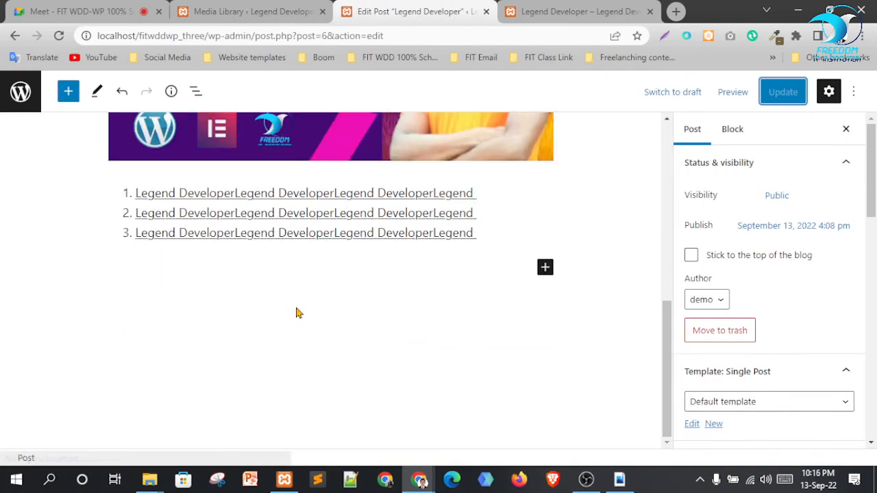
left_click(545, 268)
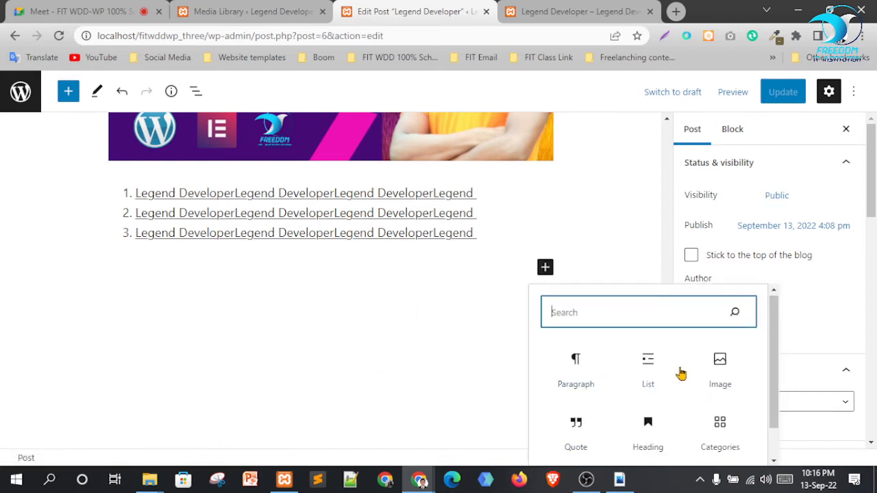
left_click(721, 379)
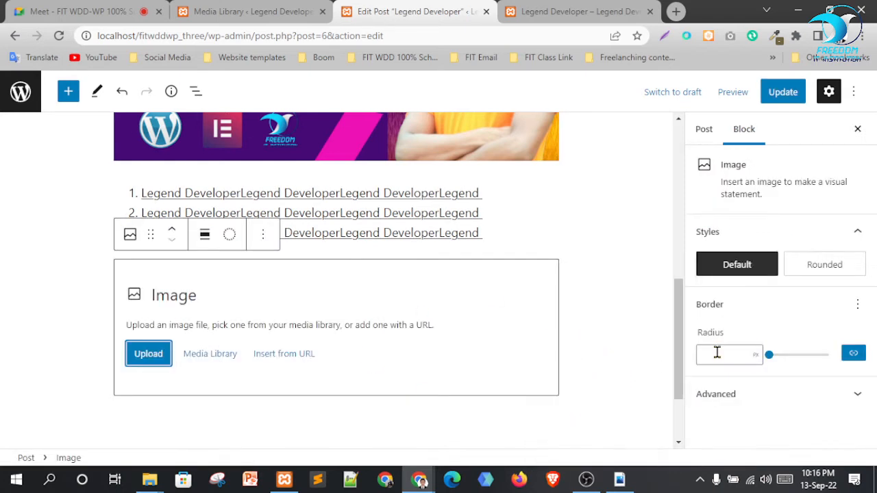
left_click(202, 357)
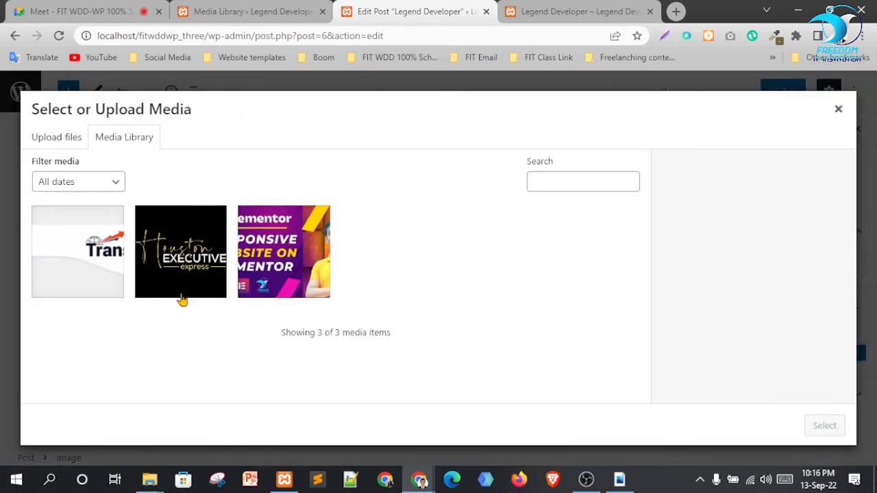
left_click(178, 270)
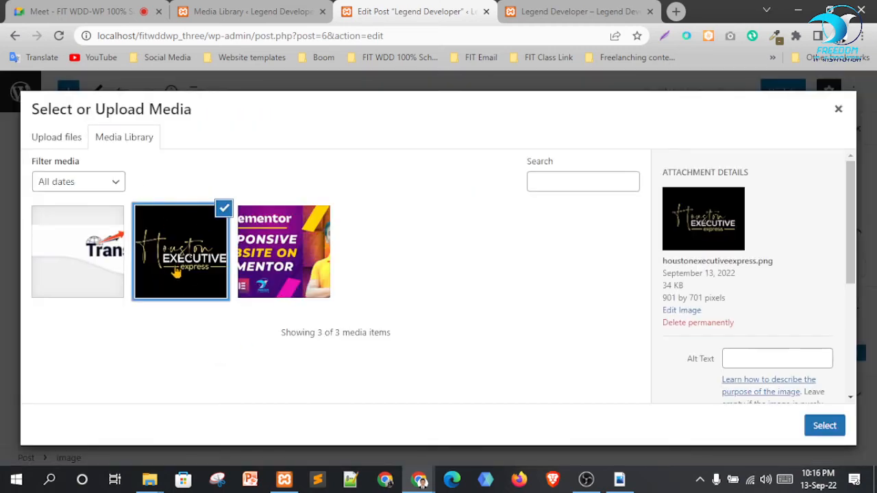
left_click(822, 427)
Update the Legend Developer post to save the new image, then return to the Media Library
scroll(562, 286, "up", 3)
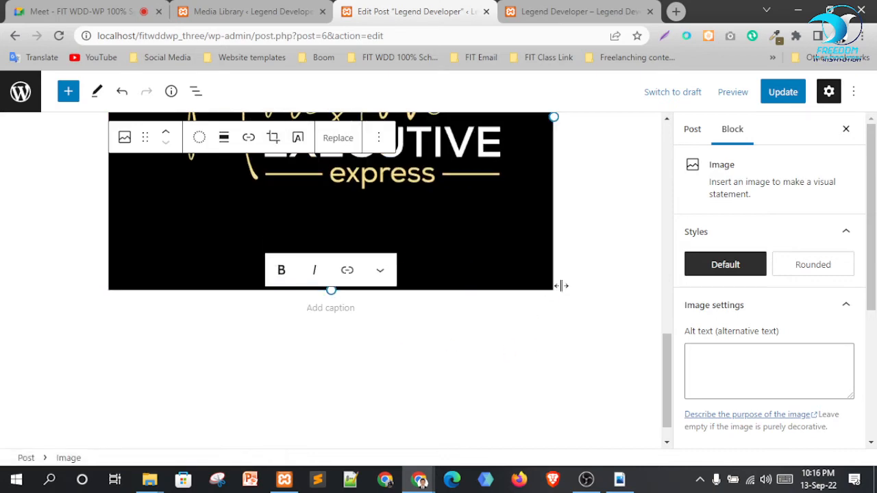
scroll(360, 288, "up", 2)
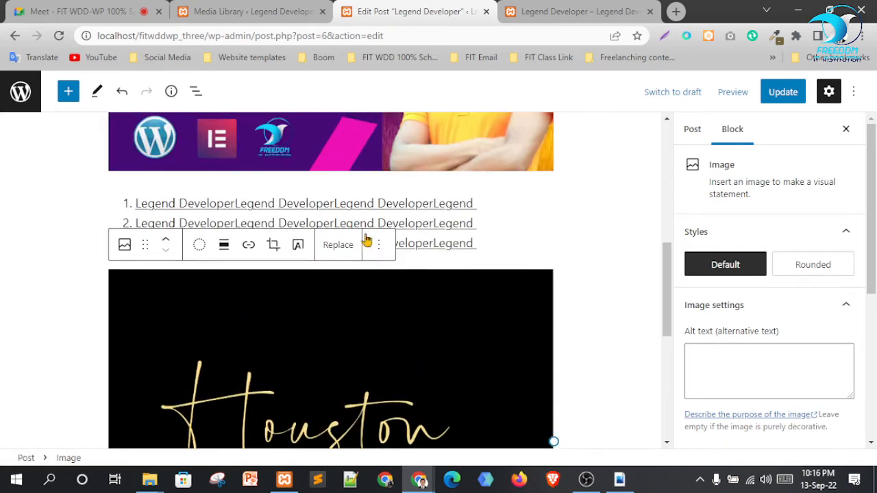
scroll(559, 243, "down", 3)
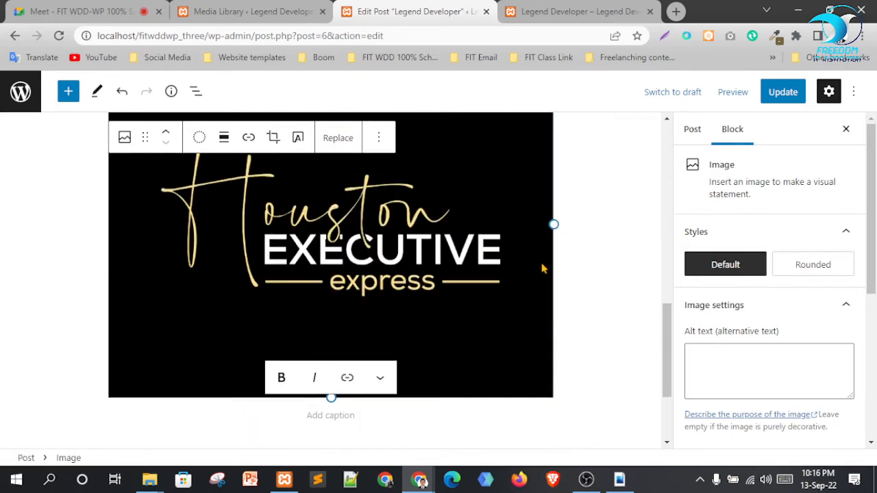
scroll(521, 261, "down", 2)
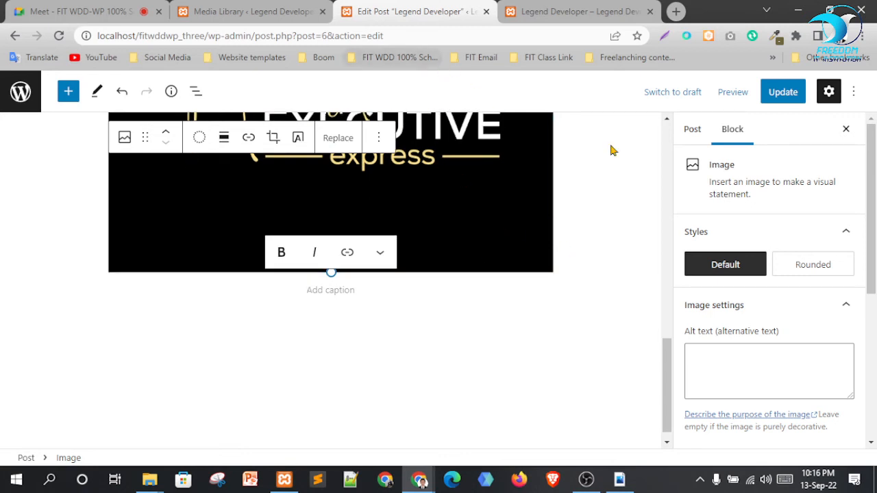
left_click(776, 99)
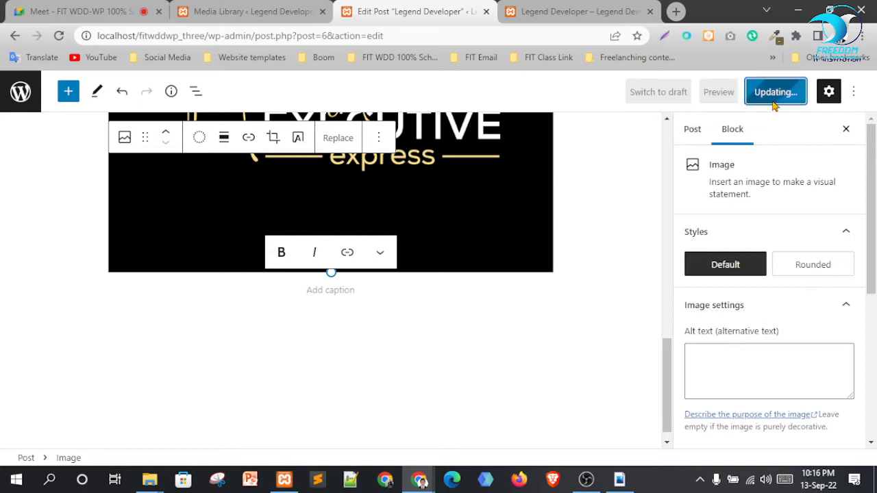
left_click(301, 11)
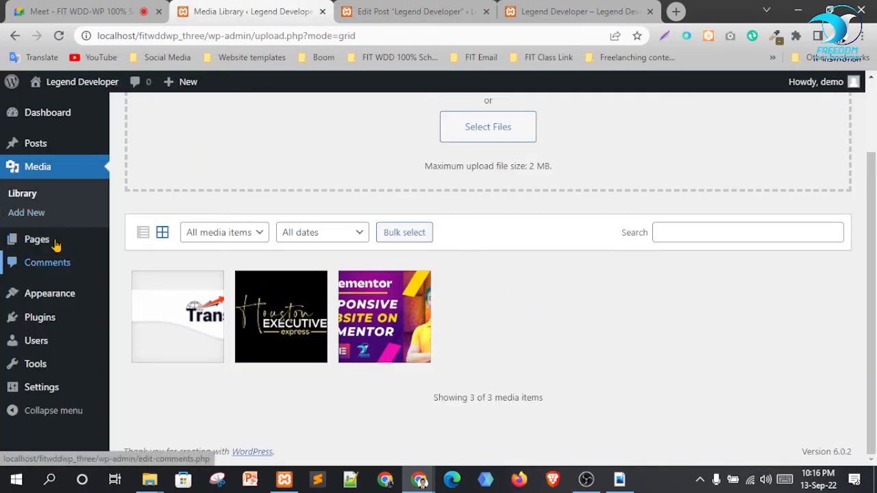
Open All Pages and trash the Privacy Policy page using its row Trash link
mouse_move(43, 245)
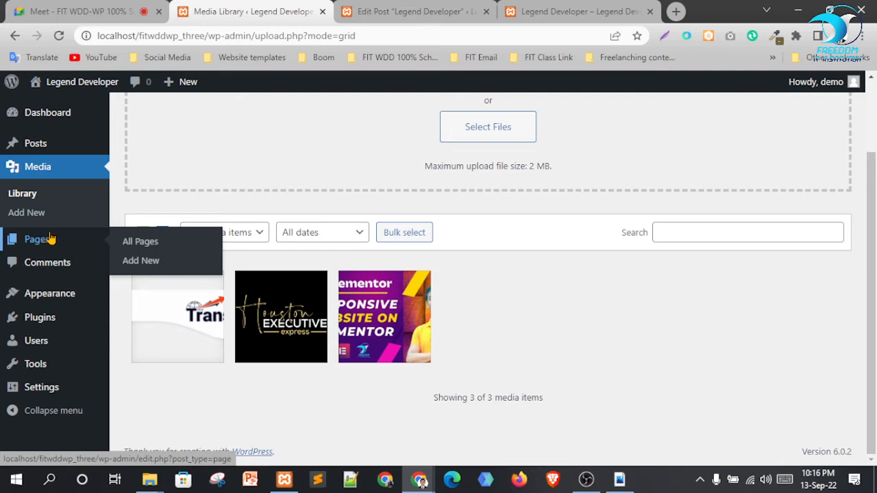
left_click(131, 242)
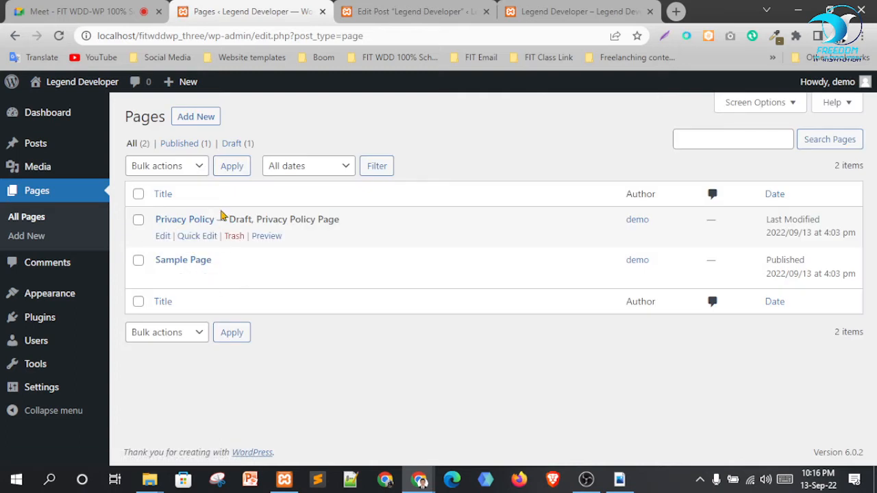
left_click(138, 194)
left_click(171, 171)
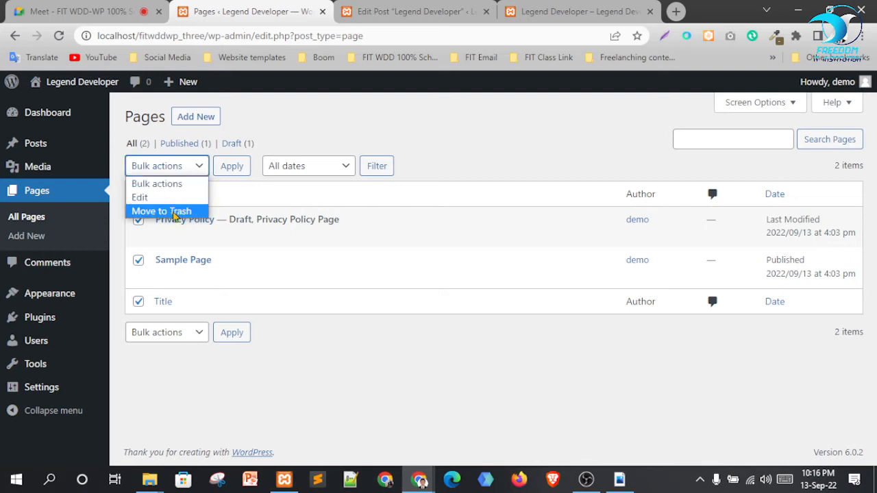
left_click(484, 158)
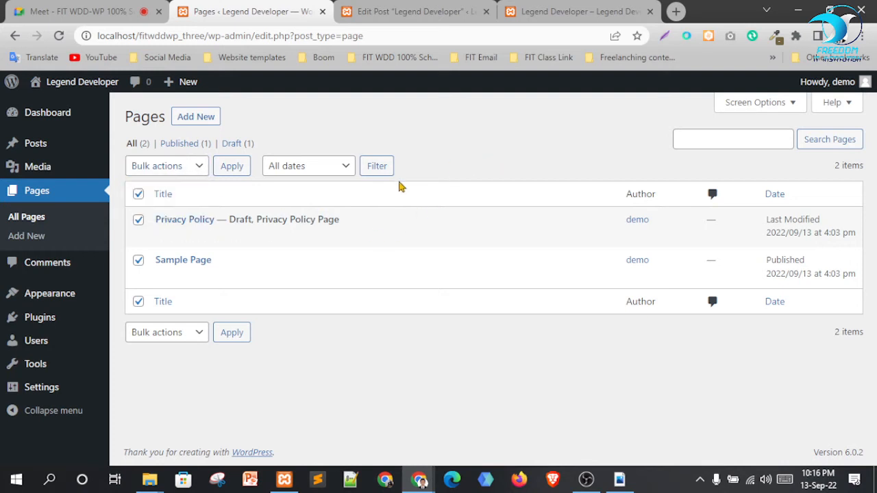
left_click(138, 193)
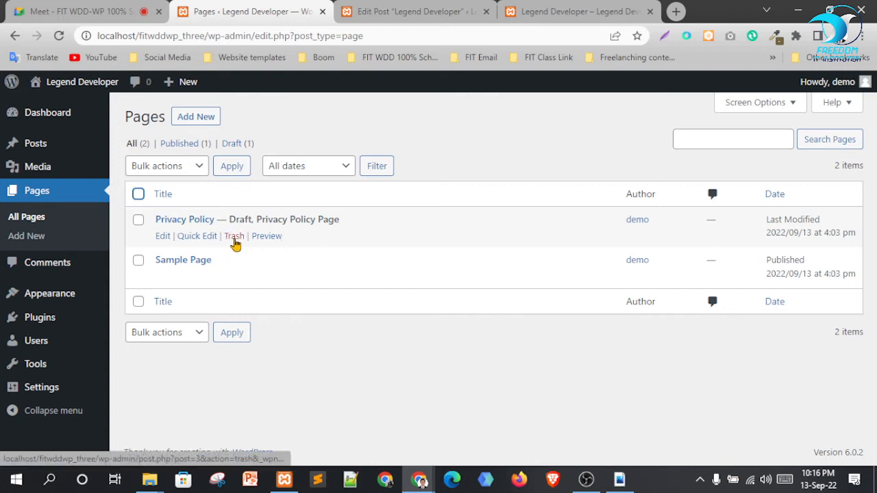
left_click(234, 238)
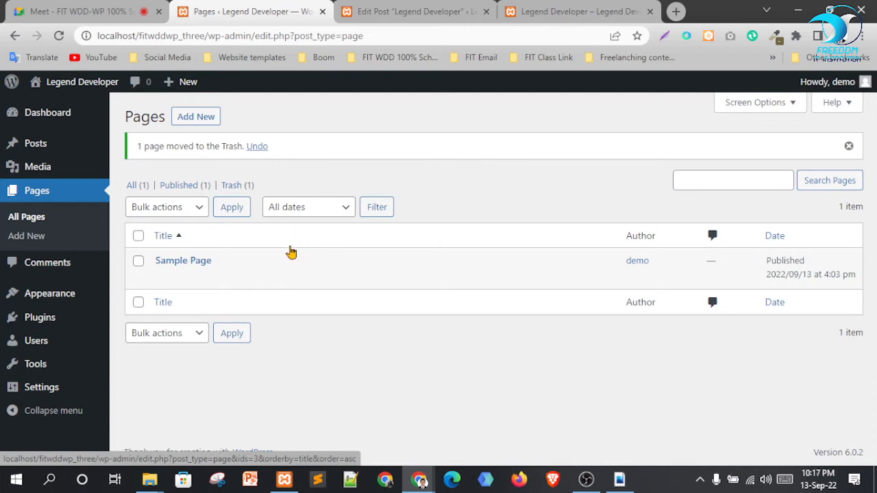
Trash Sample Page with Bulk actions > Move to Trash, then view the Legend Developer post
mouse_move(308, 261)
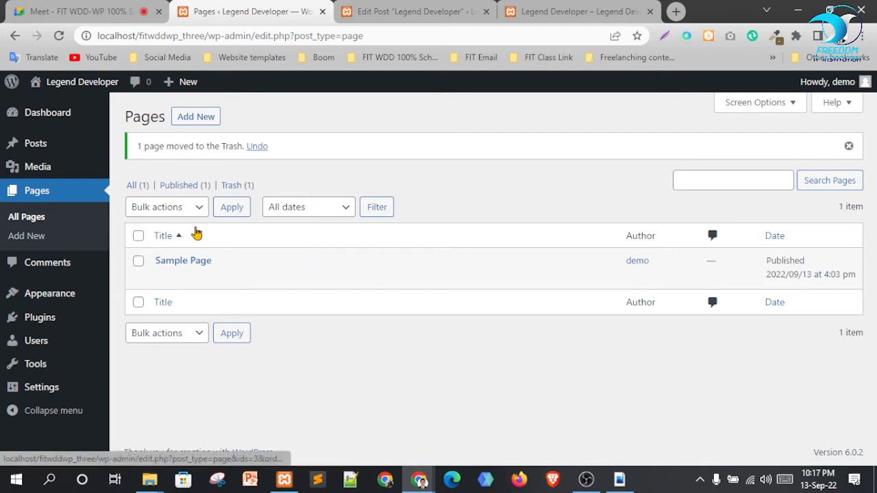
left_click(137, 236)
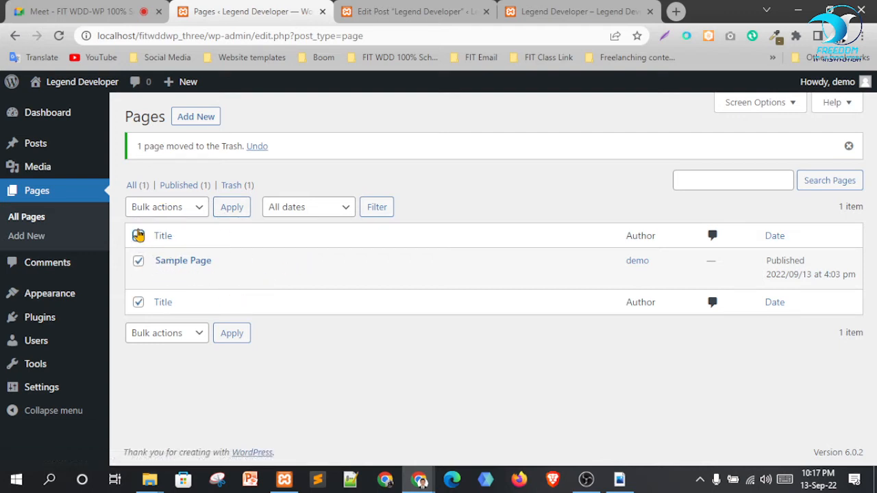
left_click(184, 210)
left_click(161, 252)
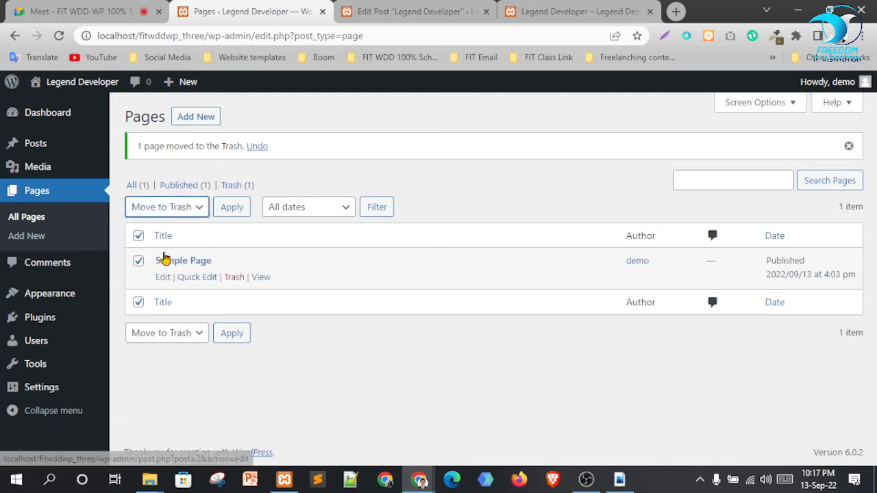
left_click(231, 210)
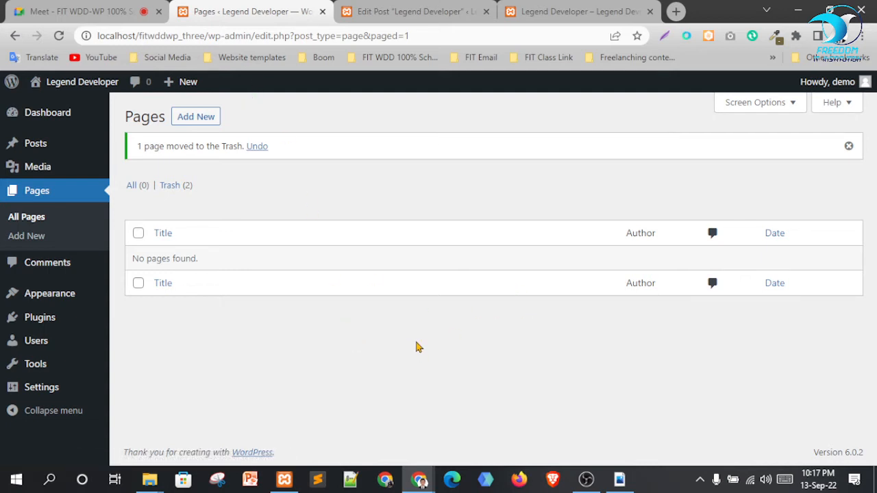
left_click(582, 11)
scroll(712, 247, "up", 10)
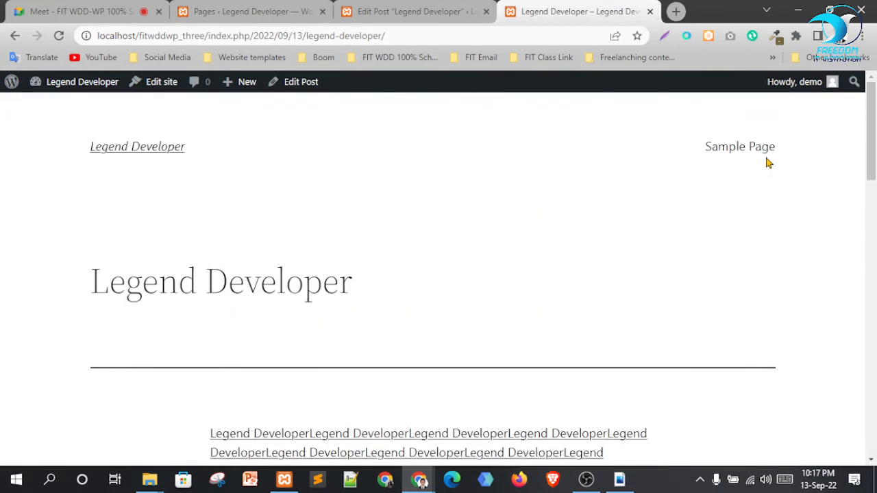
Reload the Legend Developer post, cancel the accidental Lightshot capture, and return to the Pages list
left_click(59, 35)
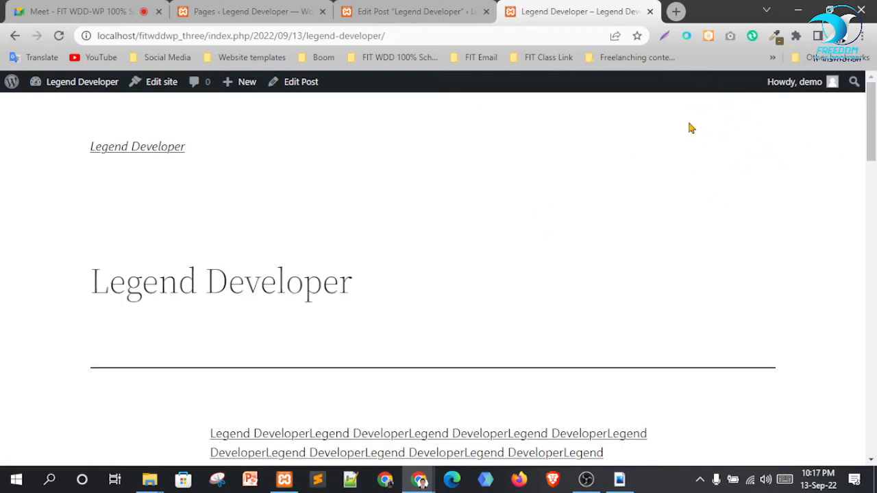
left_click(664, 36)
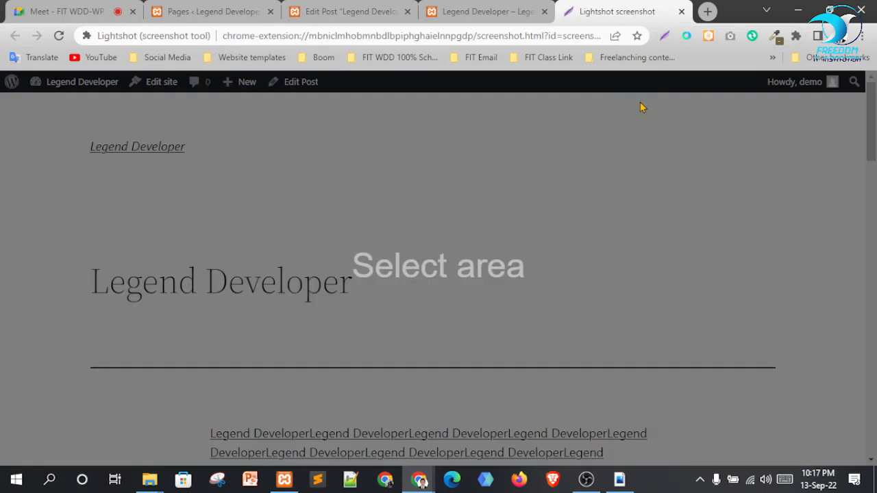
left_click_drag(636, 100, 837, 254)
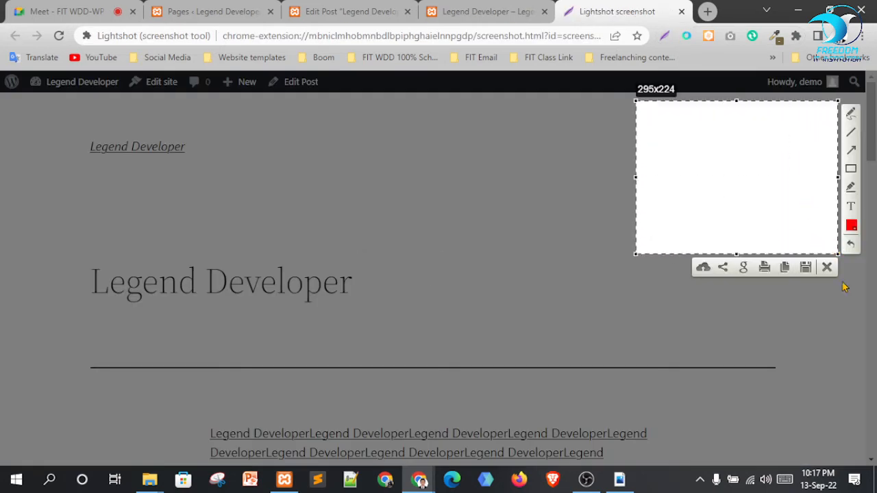
left_click(829, 267)
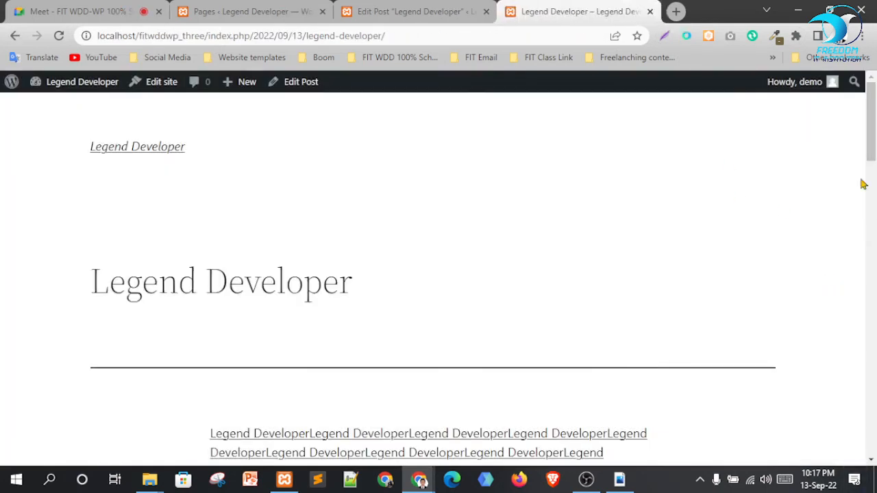
left_click(229, 12)
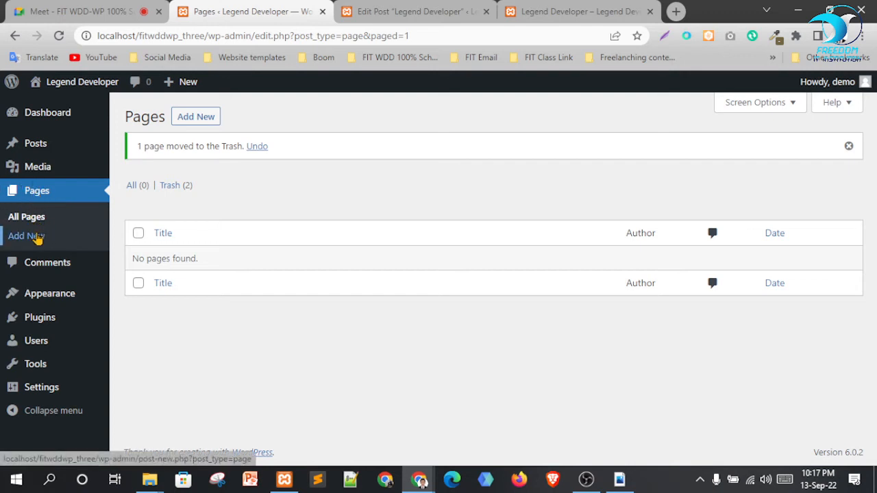
Create a new page titled 'Home' and publish it
left_click(198, 117)
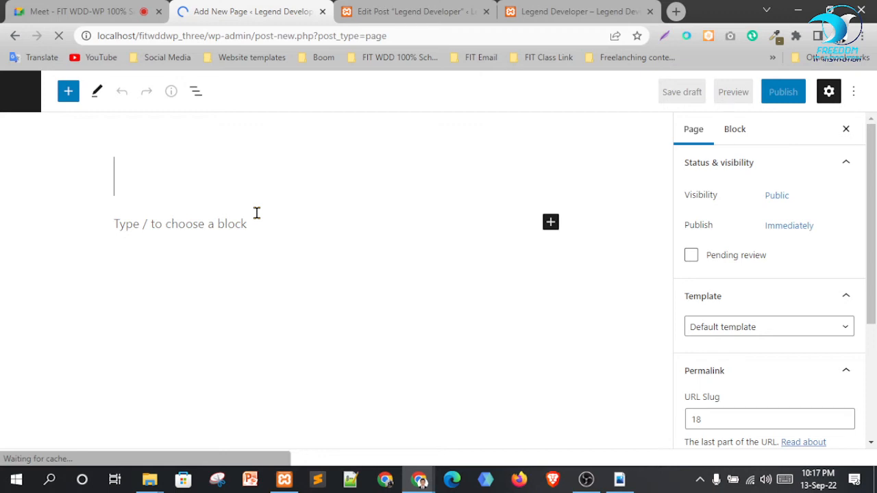
type("Home")
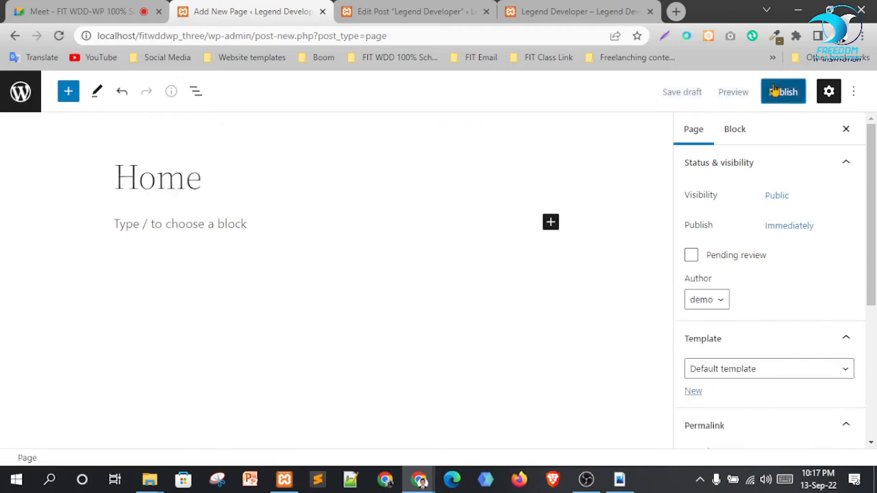
left_click(776, 92)
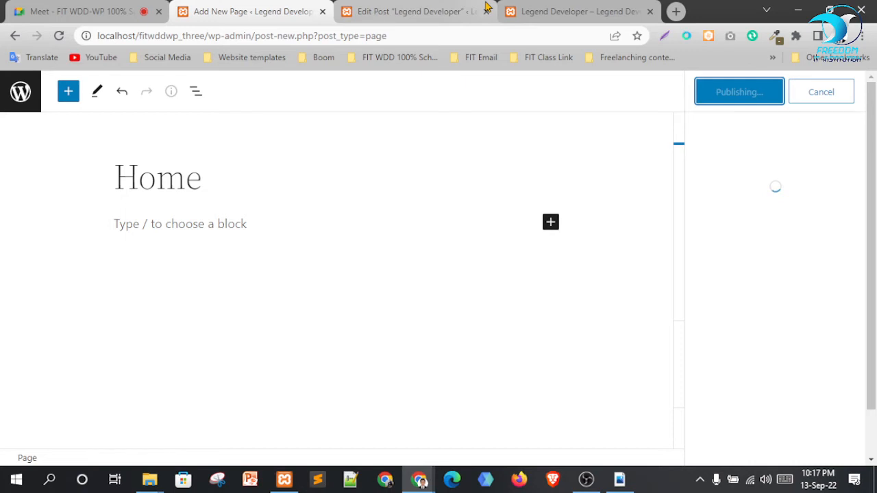
Reload the post to confirm Home appears in the navigation, then return to Pages
left_click(548, 11)
left_click(59, 36)
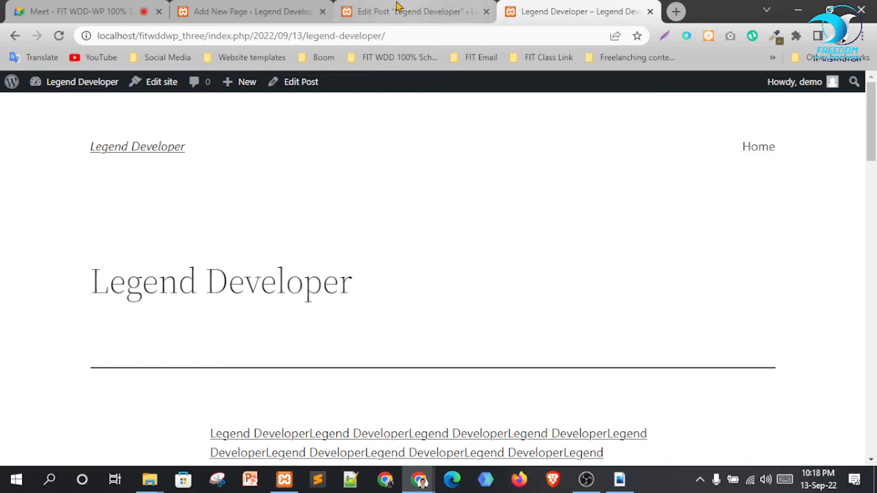
left_click(254, 11)
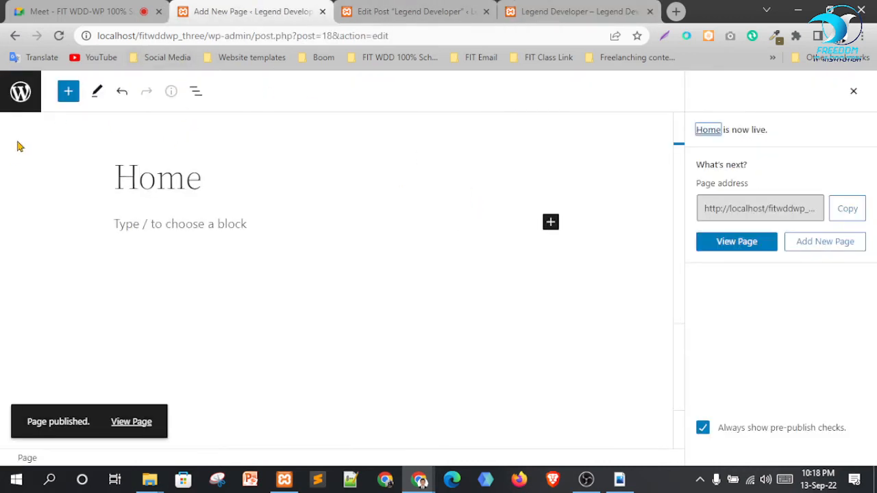
left_click(408, 10)
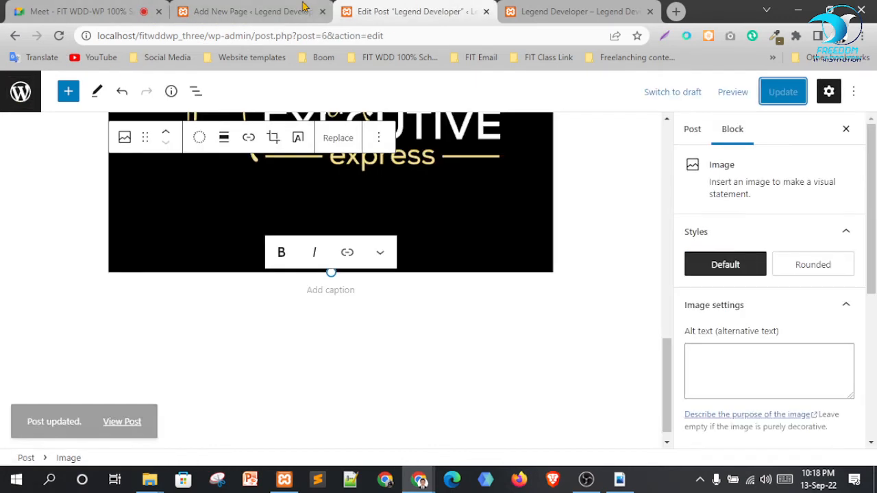
left_click(303, 8)
left_click(21, 91)
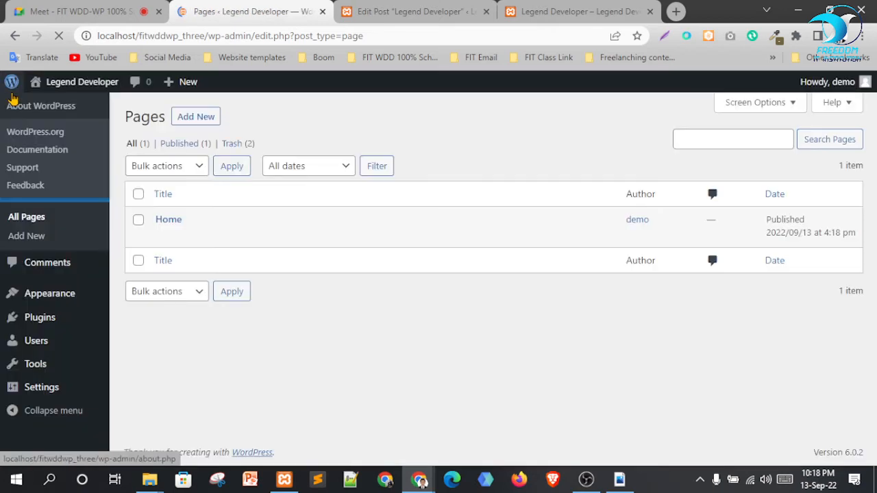
Create and publish an 'About' page in a new tab, then close its editor tab
right_click(201, 122)
left_click(231, 131)
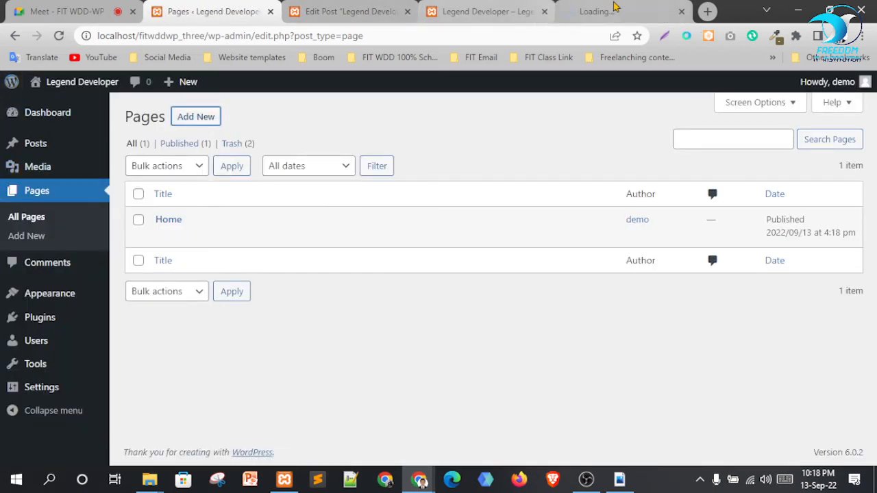
left_click_drag(614, 7, 361, 8)
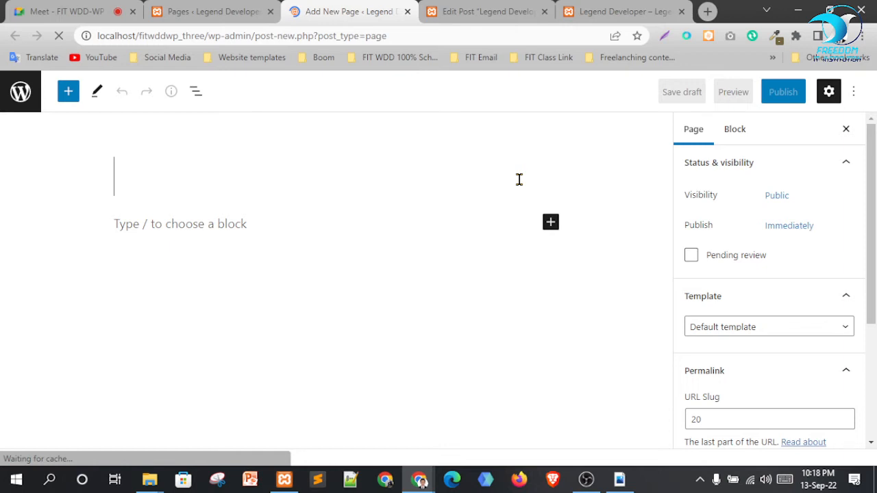
type("About")
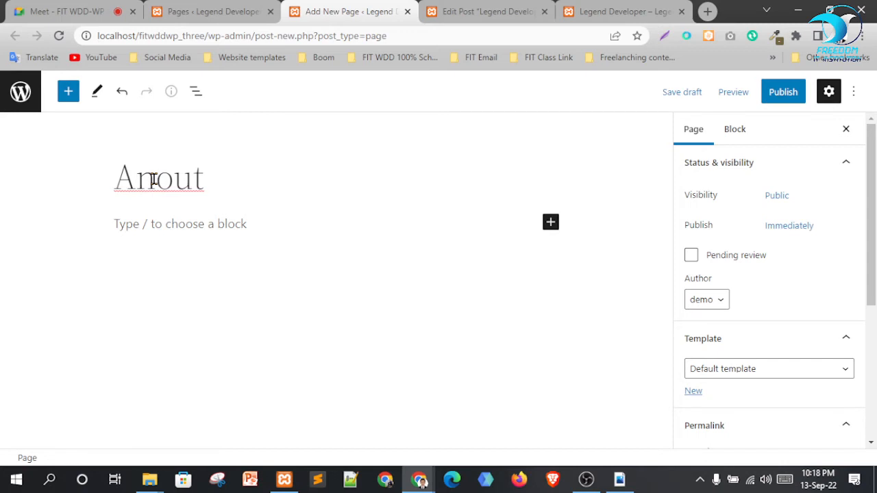
left_click(774, 91)
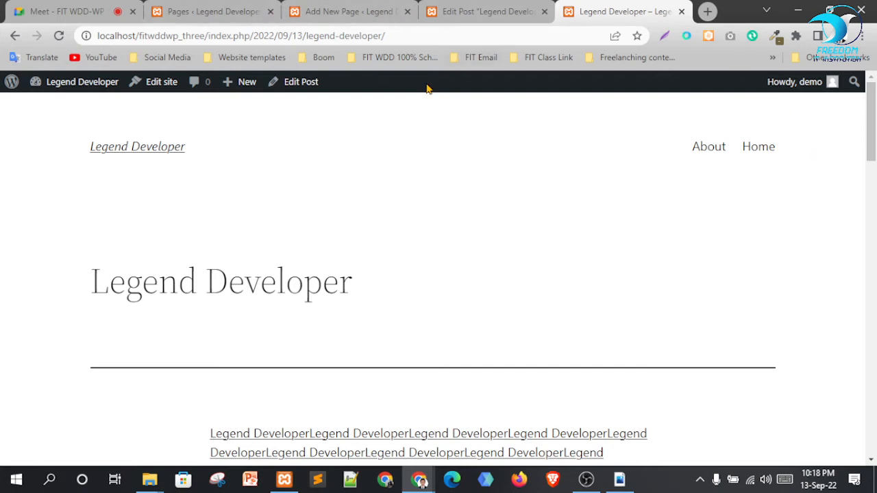
left_click(403, 19)
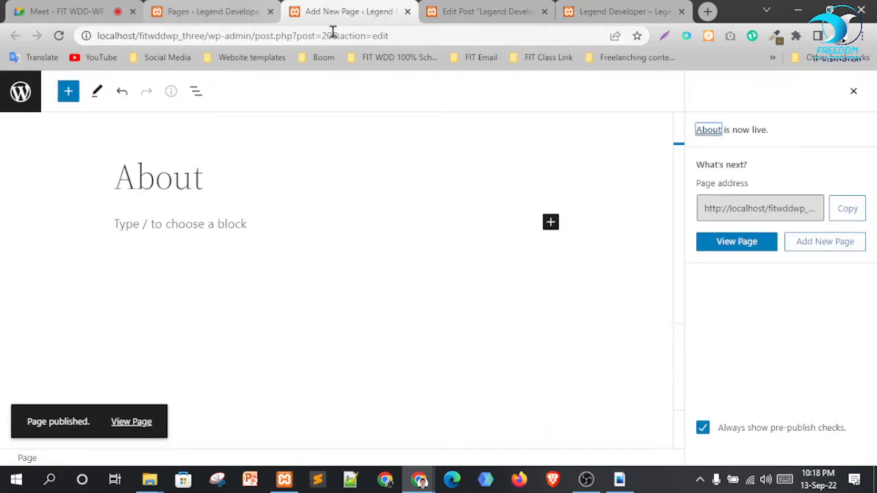
left_click(407, 12)
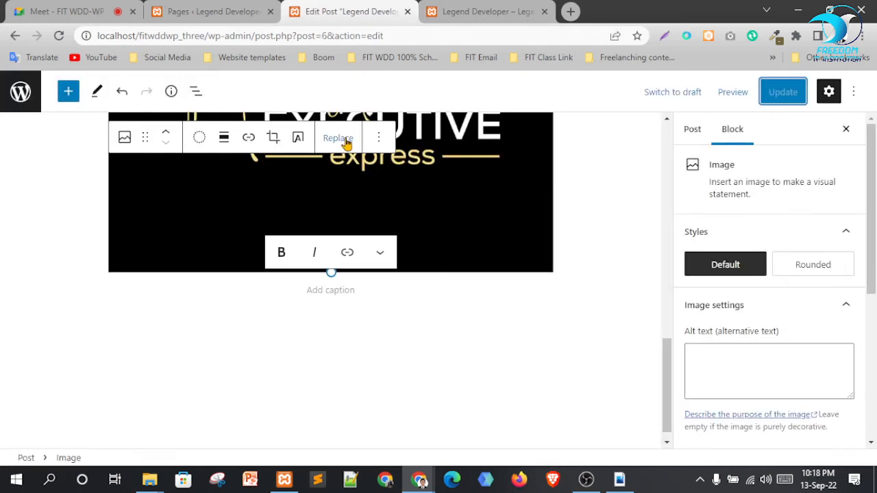
left_click(247, 8)
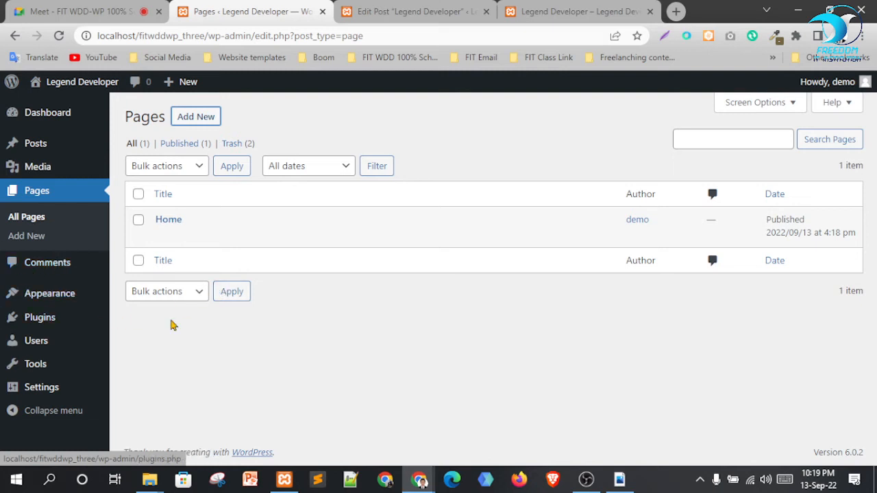
mouse_move(47, 294)
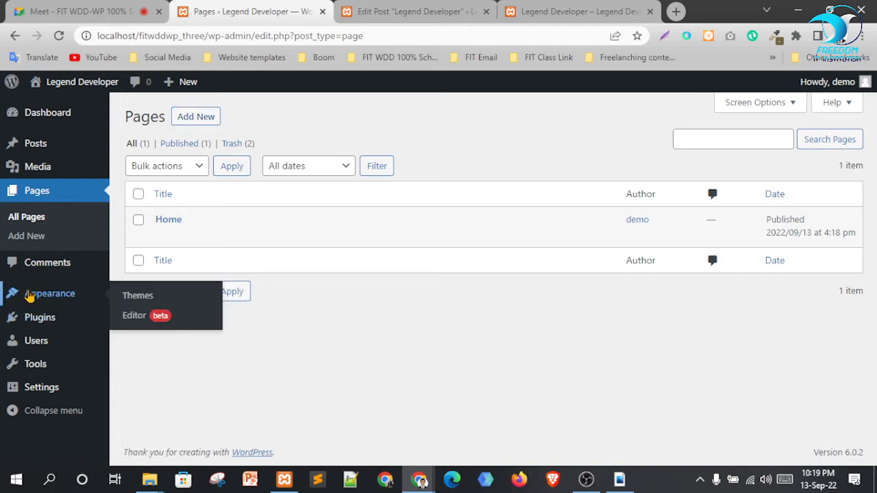
mouse_move(23, 320)
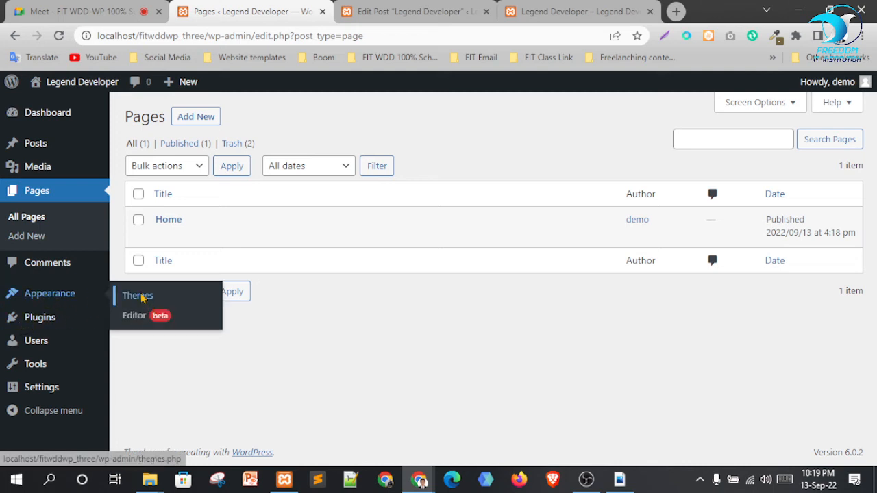
right_click(141, 296)
left_click(175, 304)
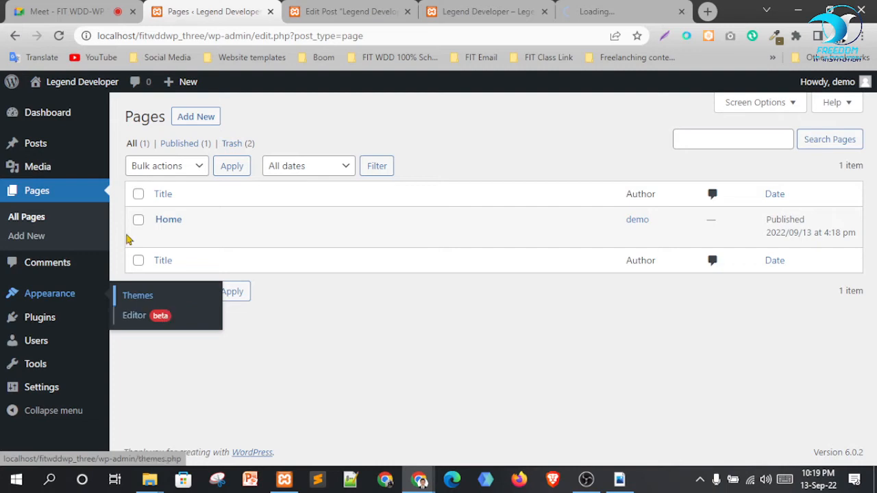
left_click(617, 11)
left_click_drag(617, 11, 323, 16)
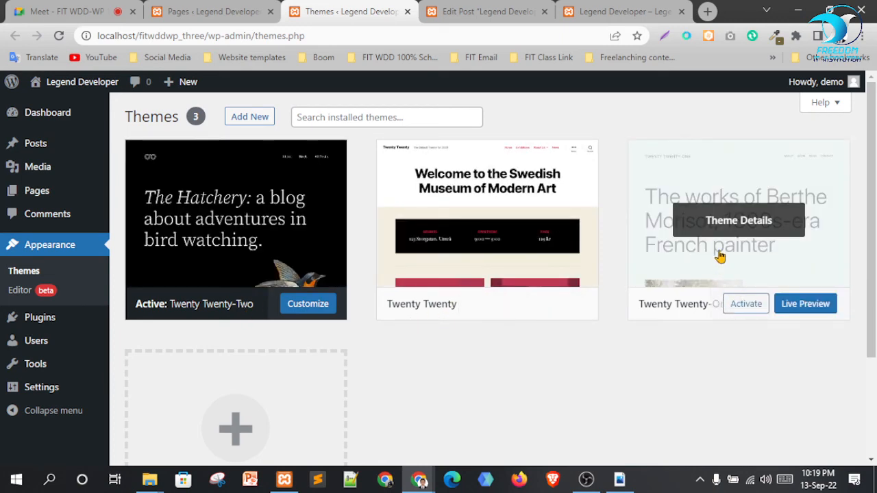
mouse_move(150, 480)
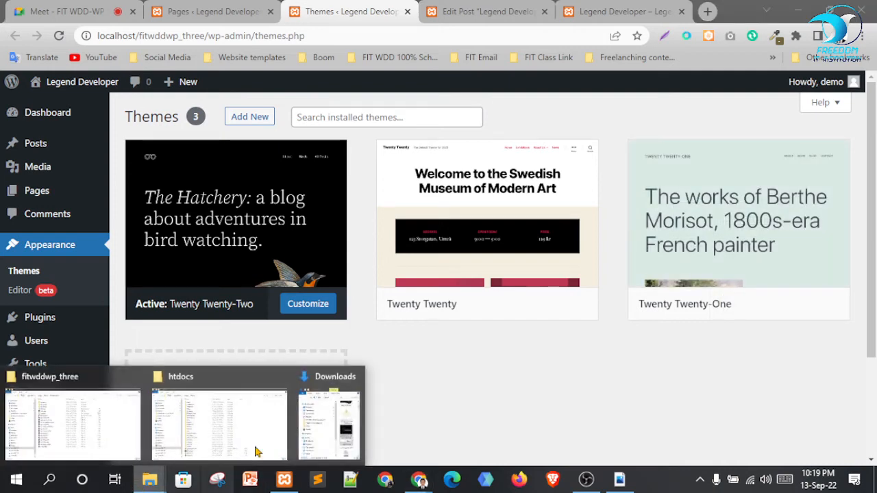
Browse to htdocs\fitwddwp_three\wp-content\themes to view twentytwenty, twentytwentyone and twentytwentytwo folders
left_click(209, 423)
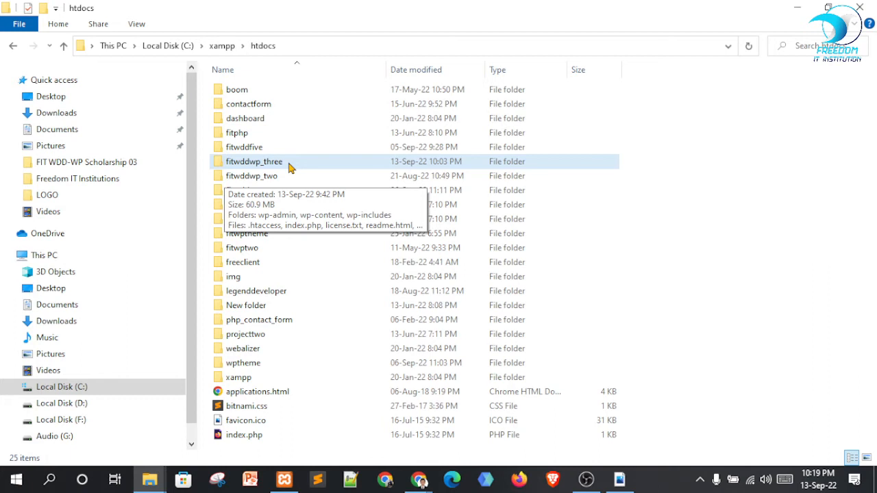
double_click(287, 162)
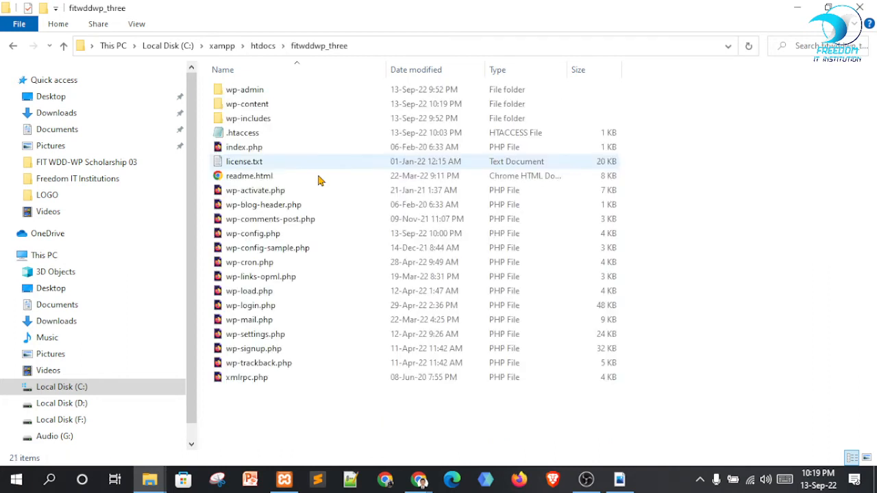
double_click(251, 106)
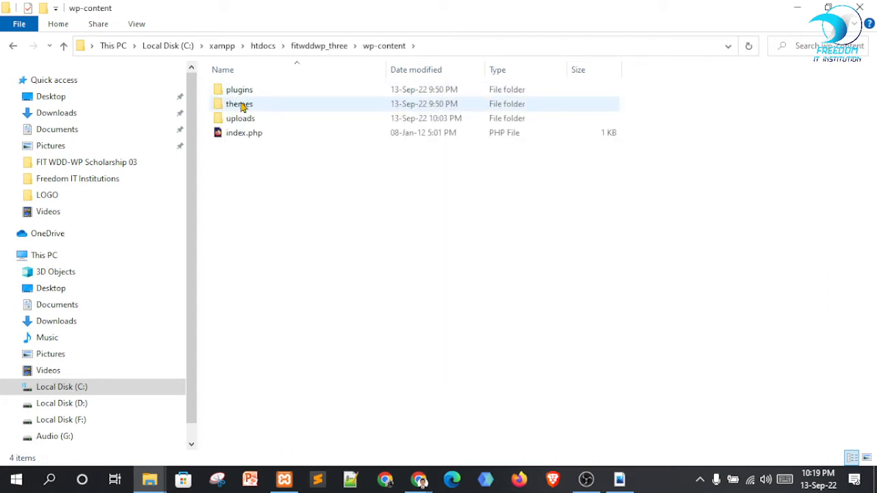
left_click(241, 105)
double_click(241, 106)
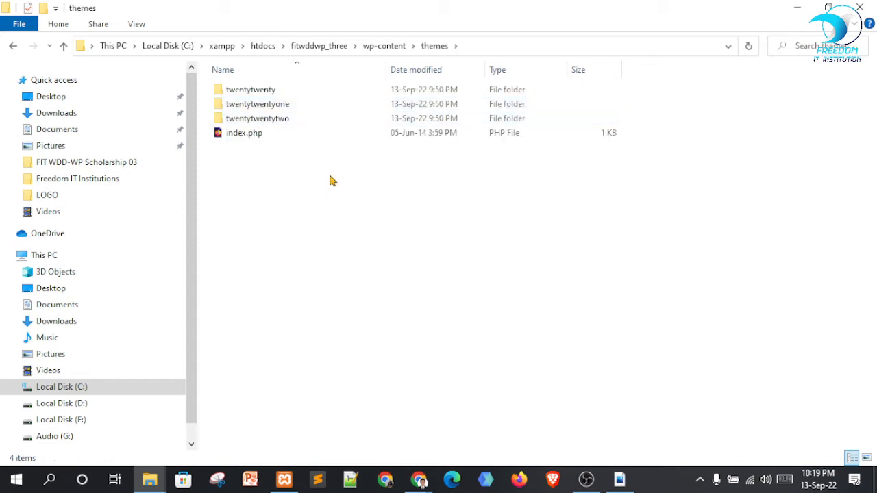
left_click_drag(485, 204, 244, 105)
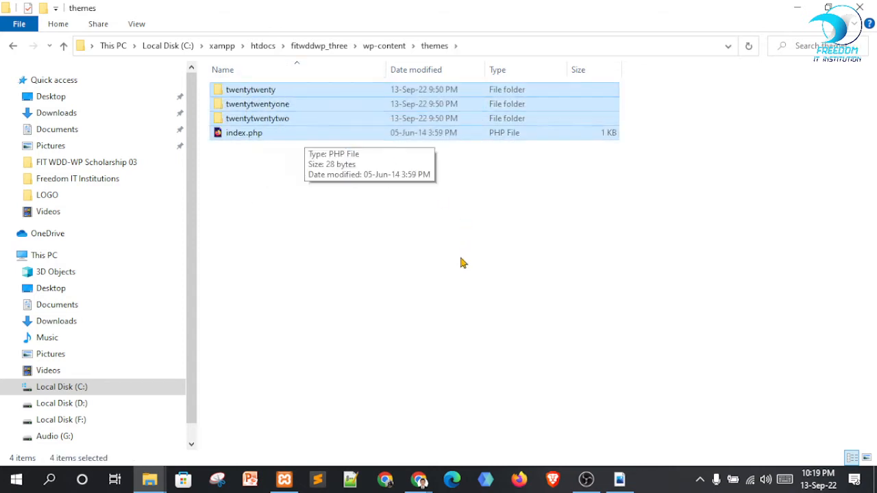
left_click(434, 254)
mouse_move(419, 476)
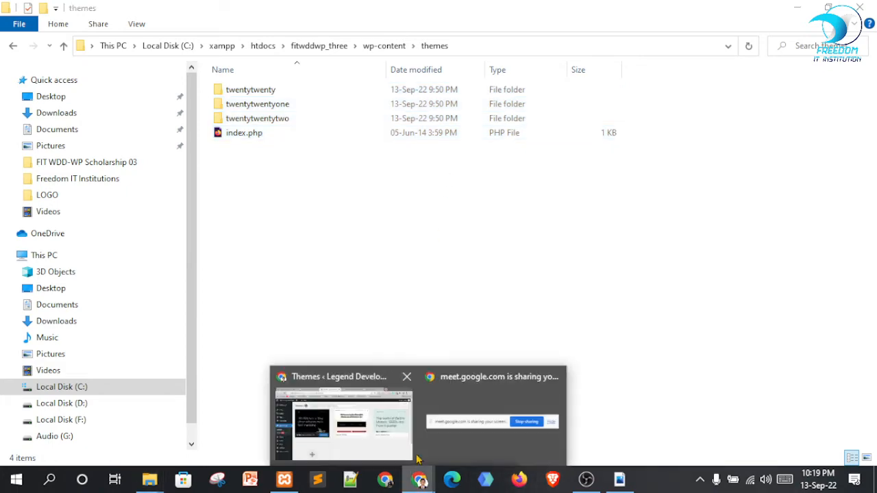
left_click(404, 445)
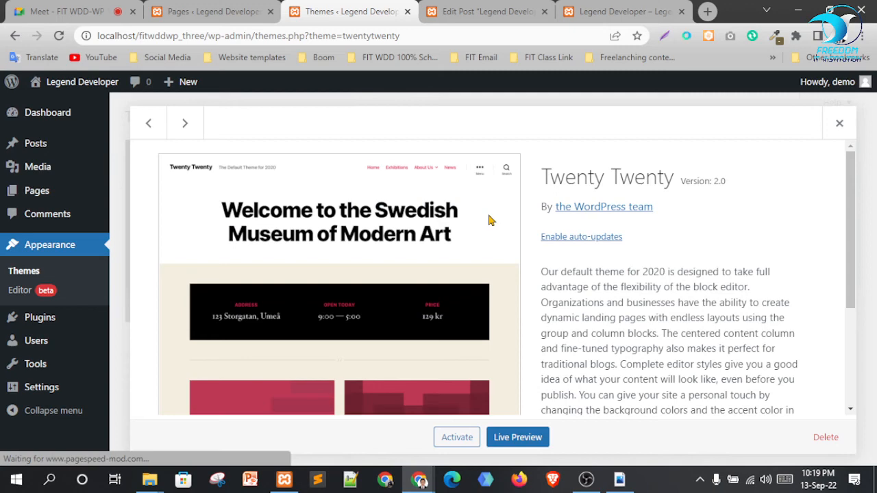
Delete the Twenty Twenty theme from its Theme Details, then bring up the themes folder window
left_click(488, 221)
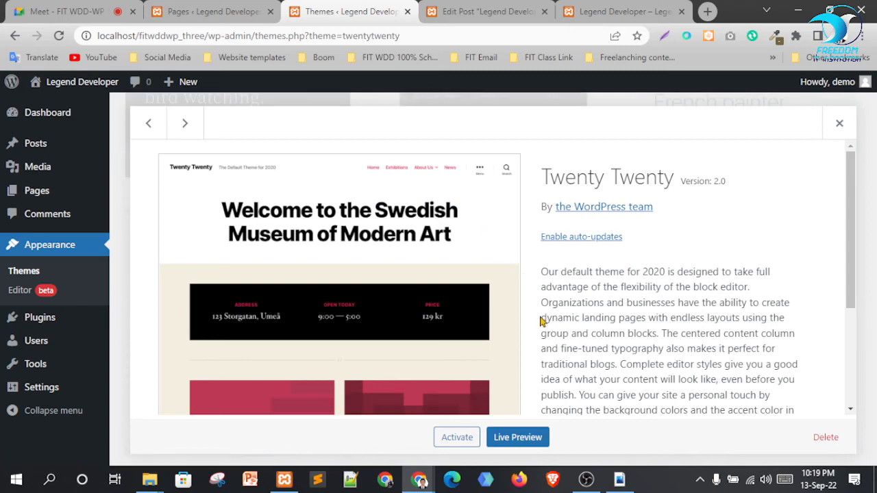
left_click(826, 437)
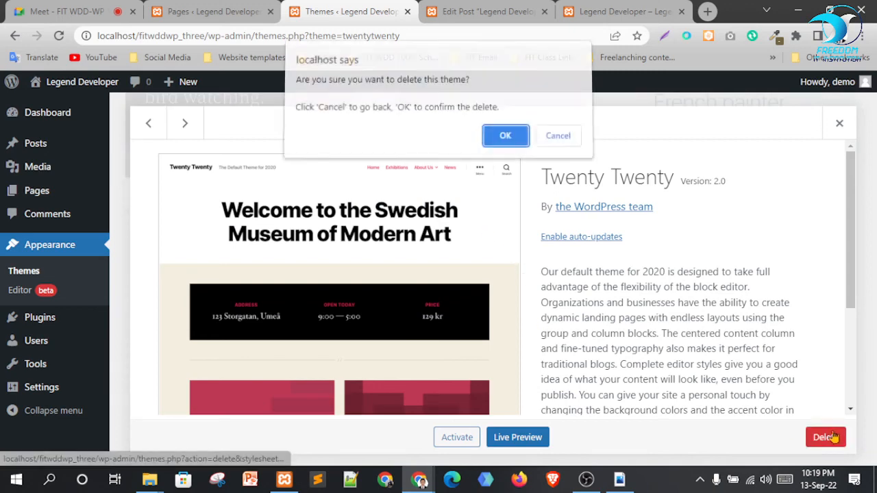
left_click(505, 141)
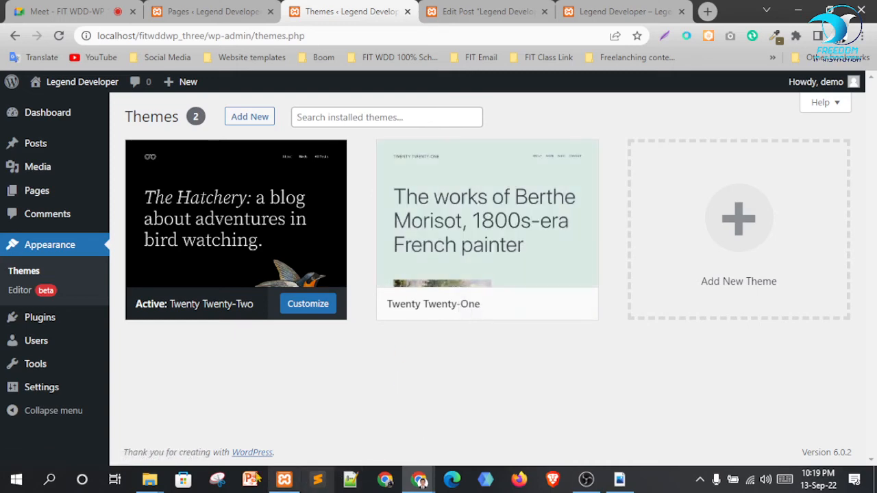
left_click(150, 480)
left_click(212, 436)
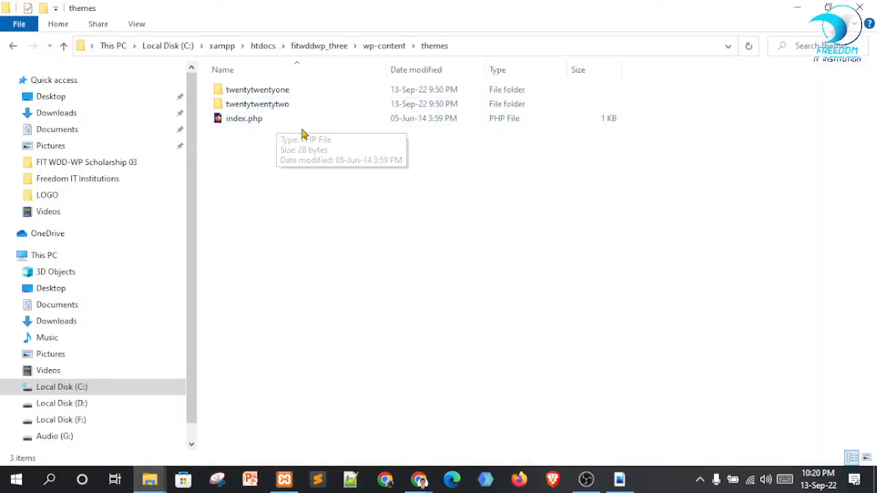
Confirm only twentytwentyone, twentytwentytwo and index.php remain, then return to WordPress Themes
left_click_drag(302, 161, 268, 86)
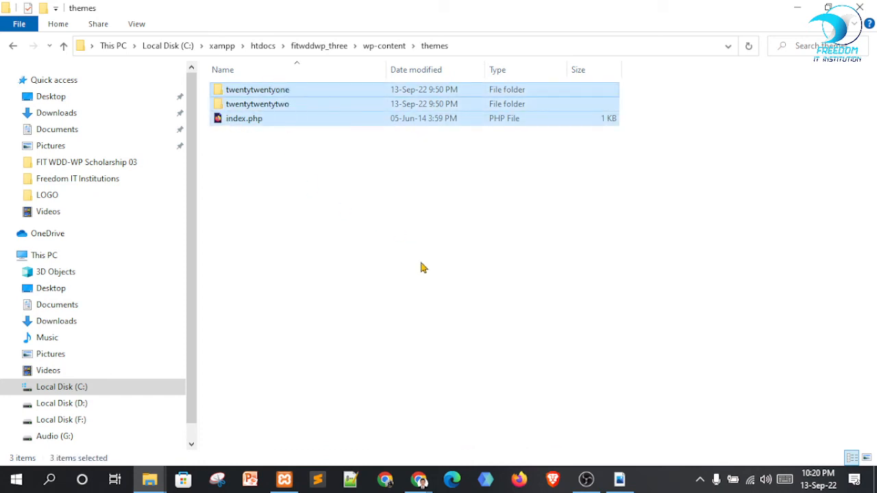
left_click(421, 268)
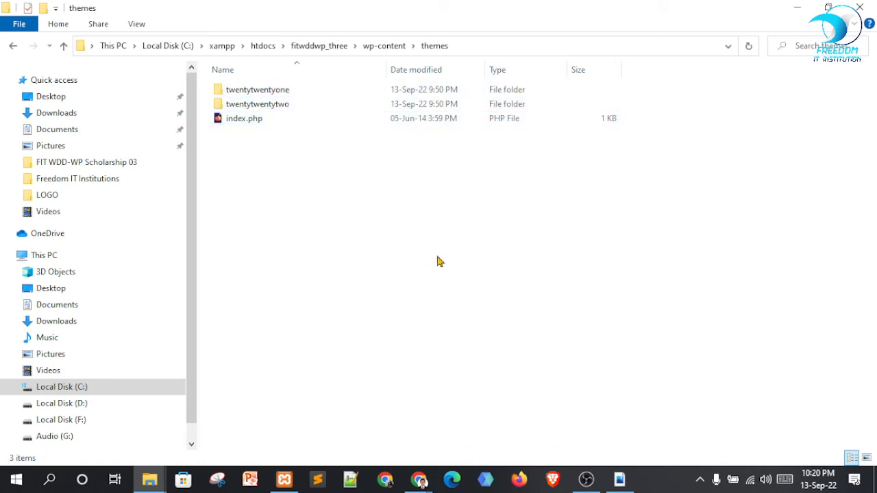
left_click(253, 109)
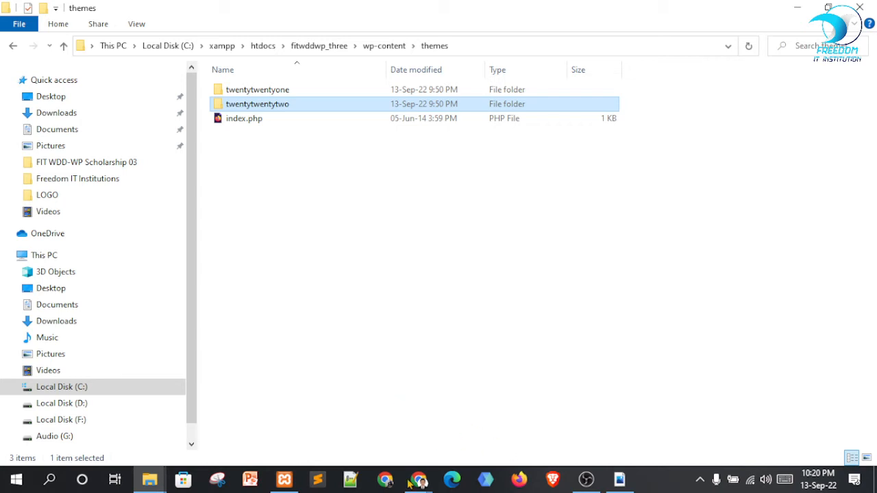
mouse_move(419, 480)
left_click(346, 414)
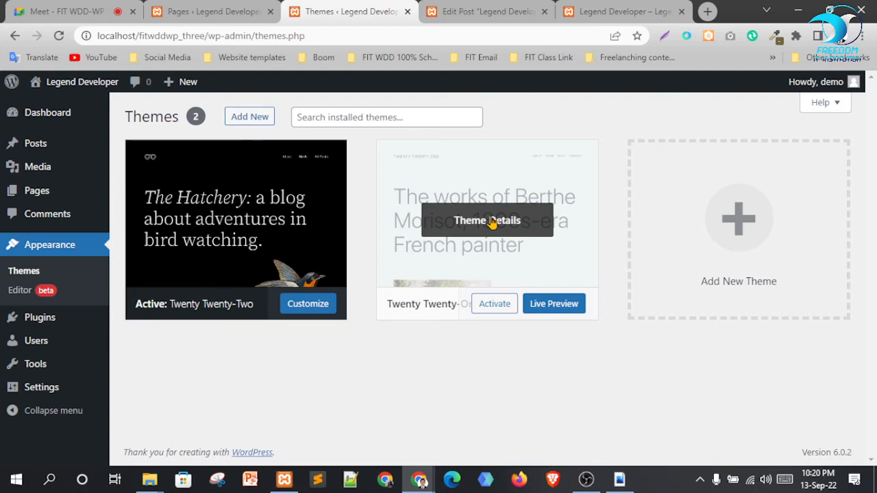
Delete the Twenty Twenty-One theme from its theme details
left_click(492, 223)
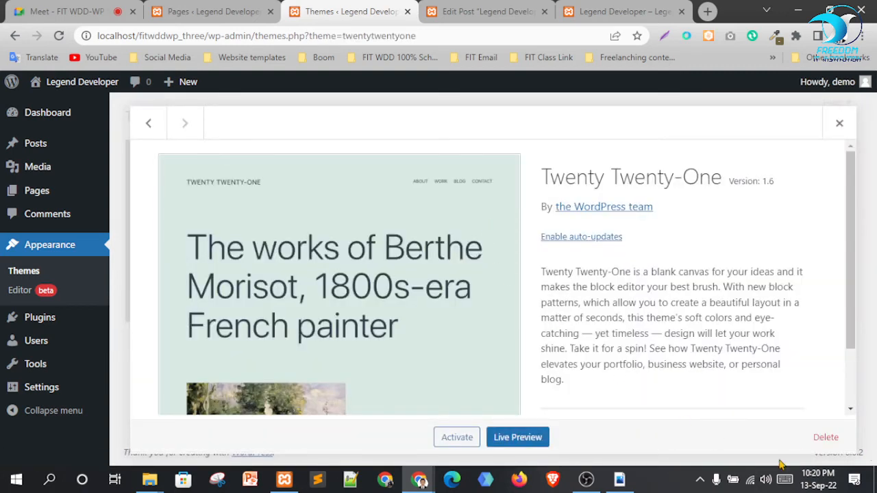
left_click(821, 442)
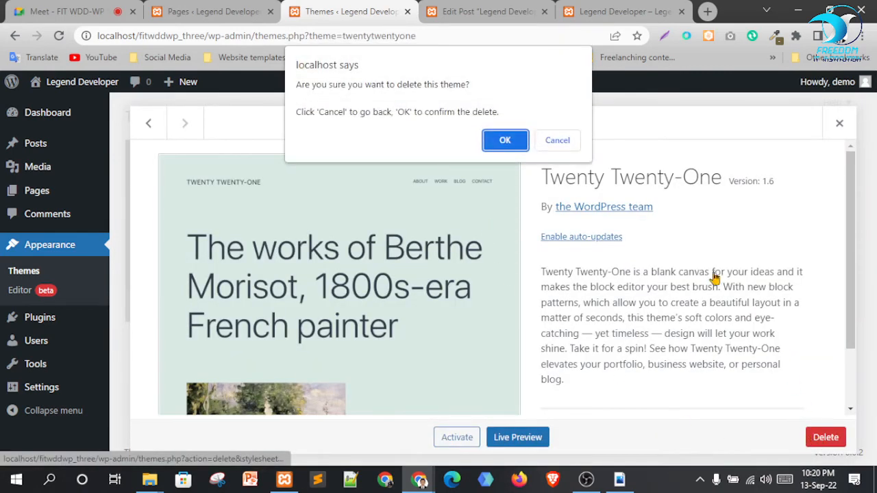
left_click(507, 139)
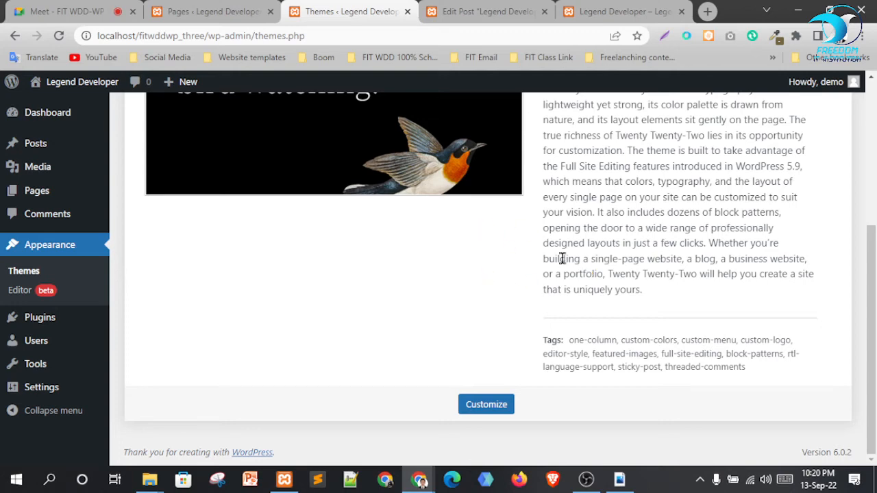
Check that only Twenty Twenty-Two remains, then return to the post editor
scroll(562, 258, "up", 4)
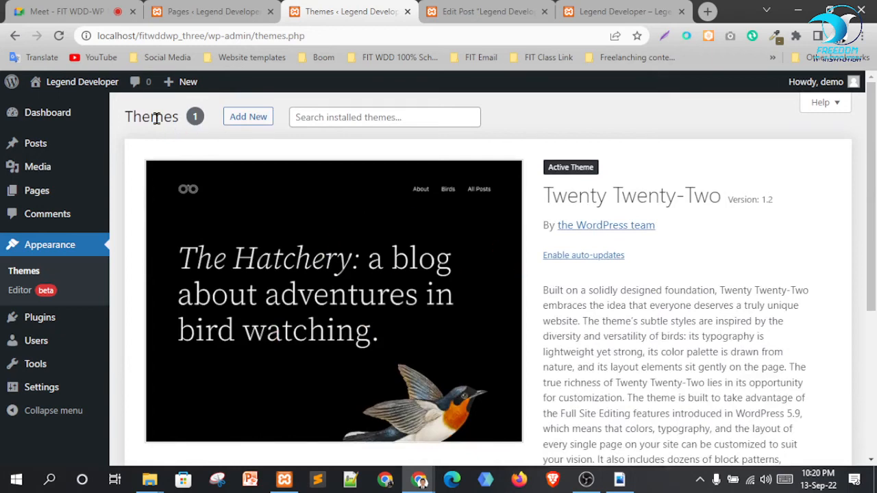
left_click_drag(175, 115, 200, 116)
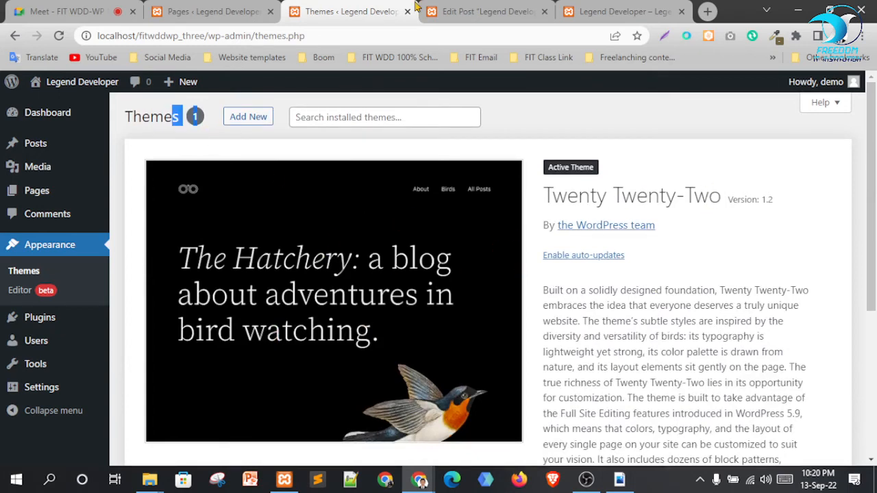
left_click(439, 10)
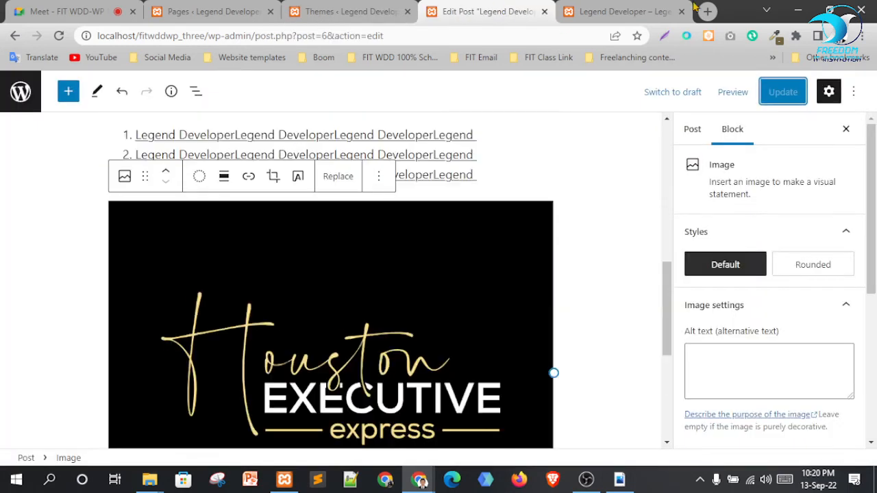
Review the published Legend Developer post, then visit the site's homepage
left_click(691, 8)
scroll(670, 313, "down", 15)
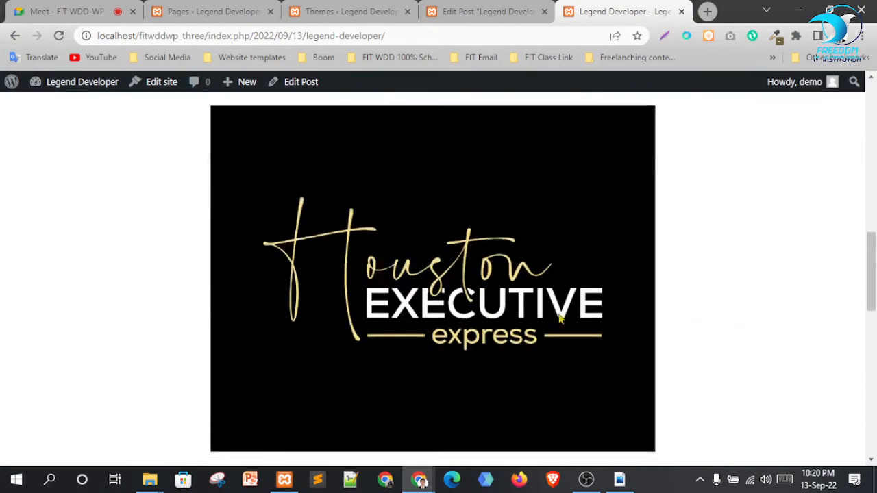
scroll(683, 364, "up", 6)
scroll(683, 364, "up", 10)
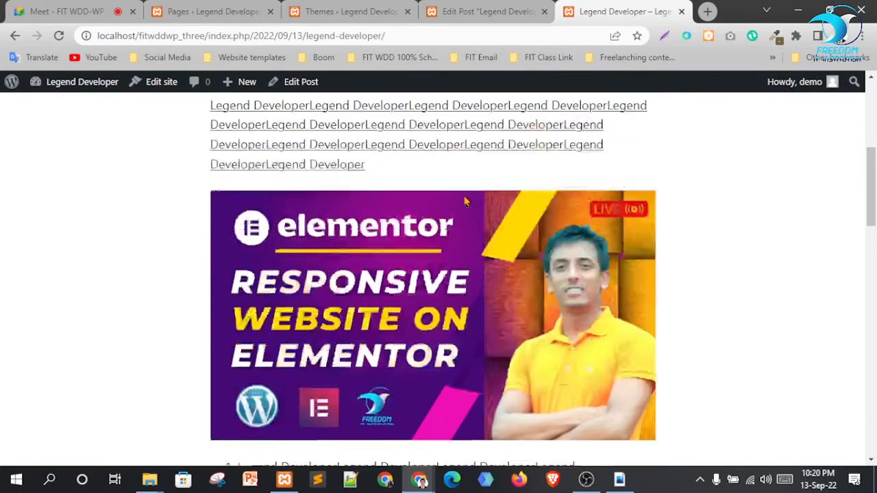
left_click(151, 148)
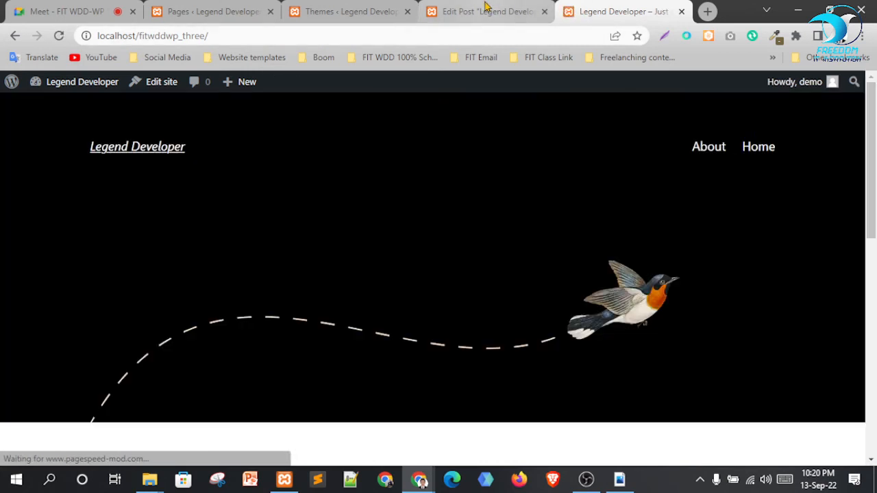
Go back to the installed Themes page and open Add New themes
left_click(488, 5)
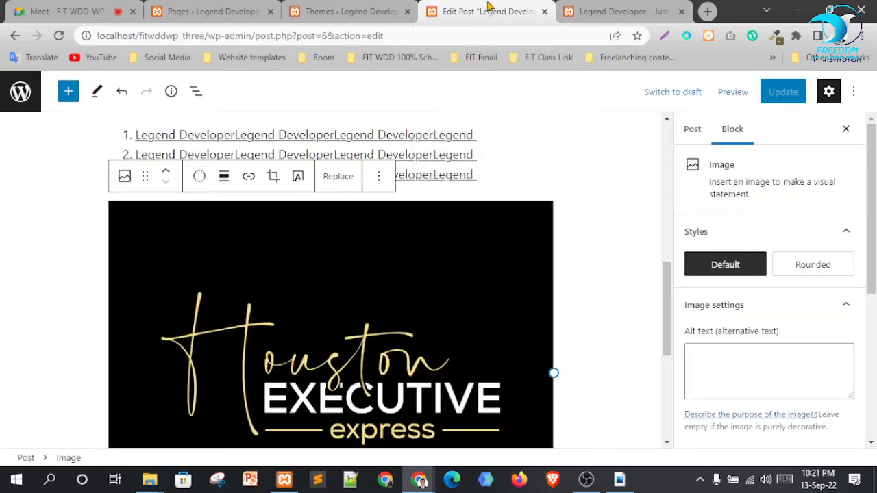
left_click(356, 5)
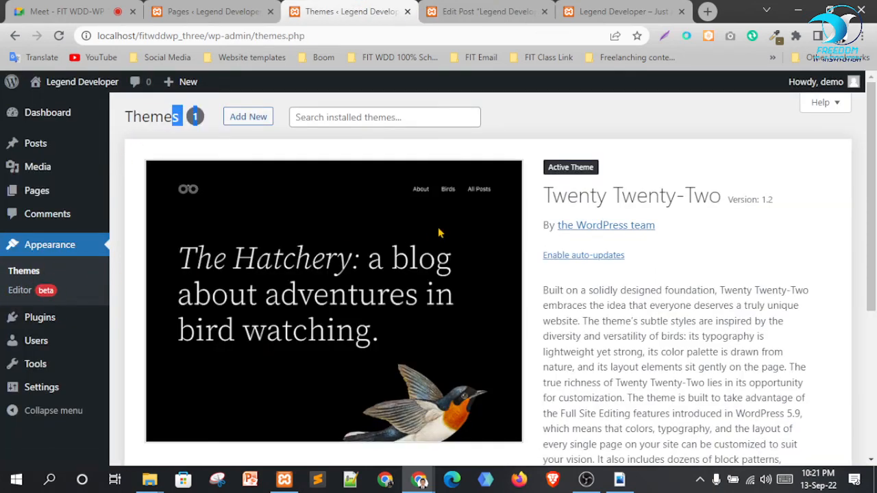
left_click(255, 118)
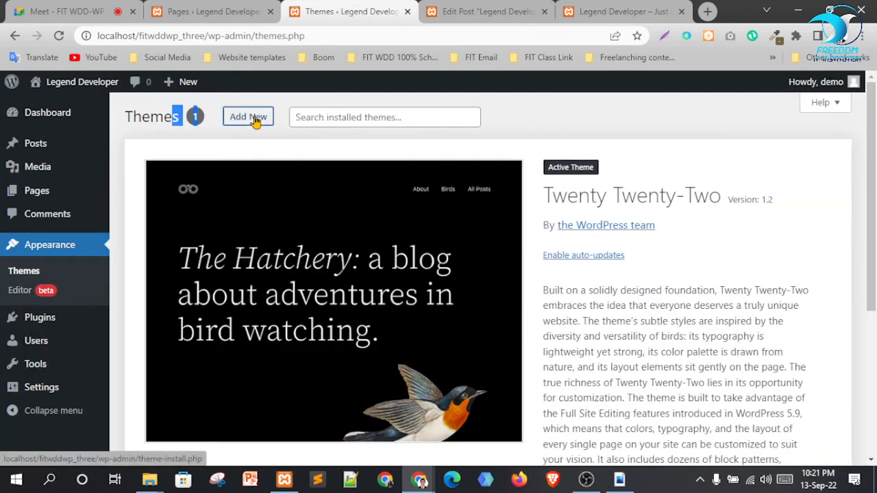
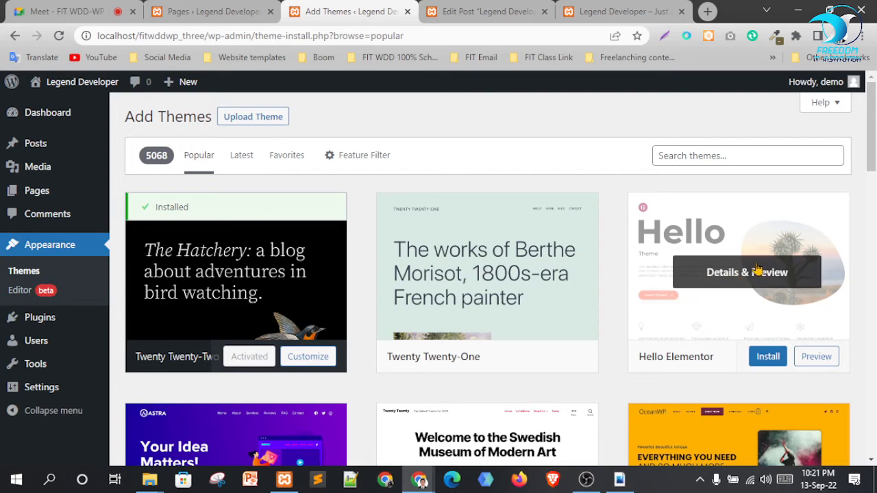
Install the Hello Elementor theme from Add Themes and activate it
left_click(767, 359)
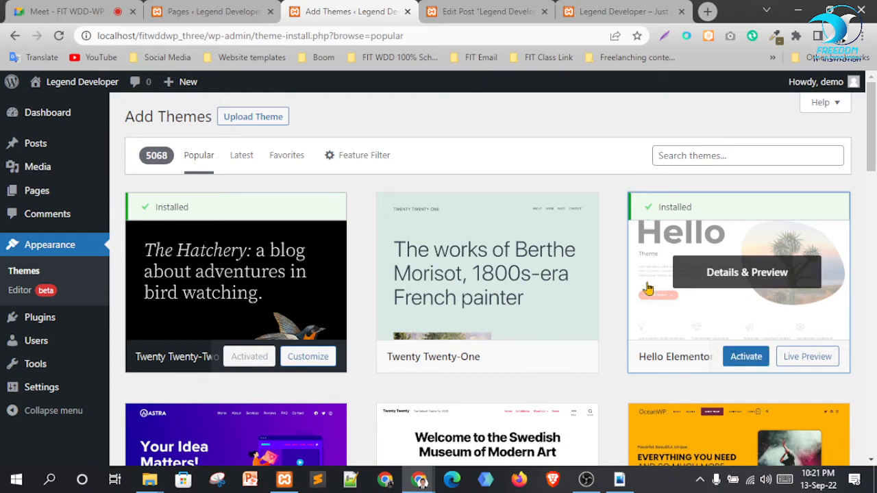
left_click(747, 363)
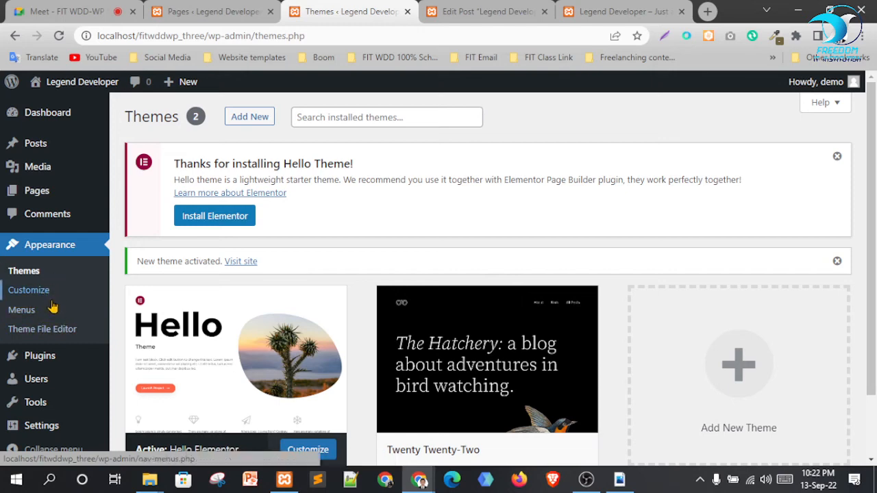
Dismiss the Hello Theme notice and delete Twenty Twenty-Two from its Theme Details
left_click(837, 157)
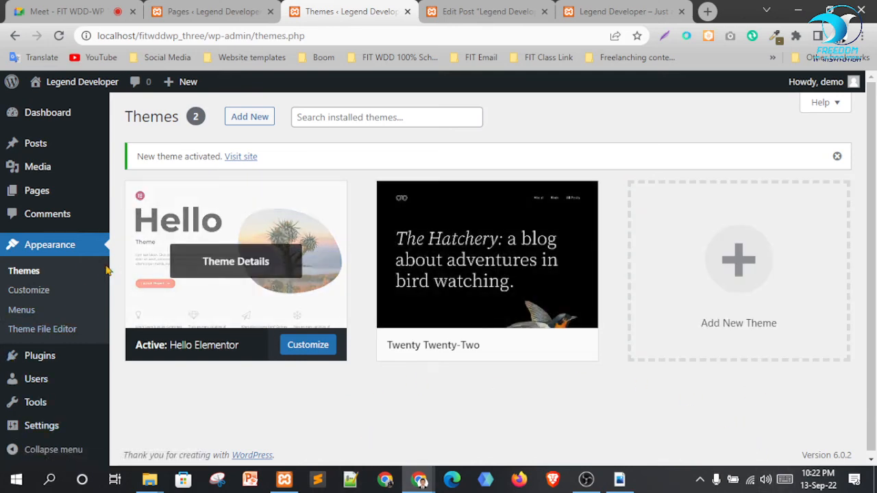
left_click(21, 271)
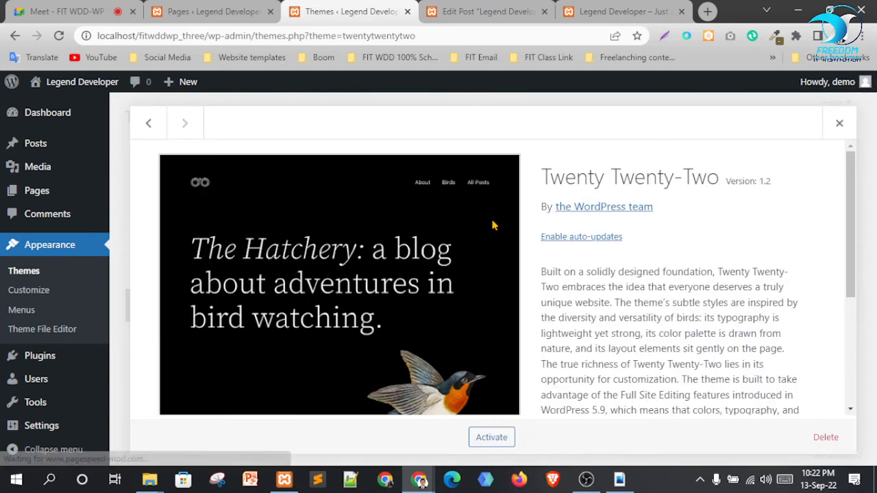
left_click(493, 220)
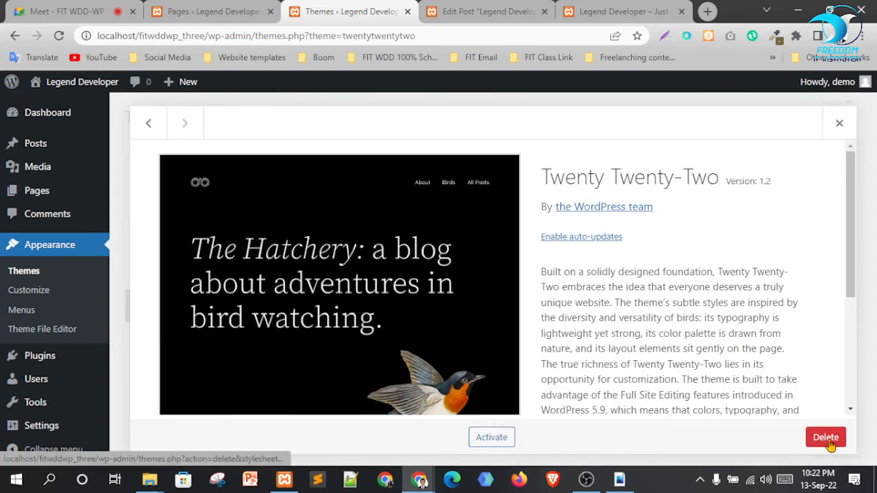
left_click(826, 438)
left_click(507, 141)
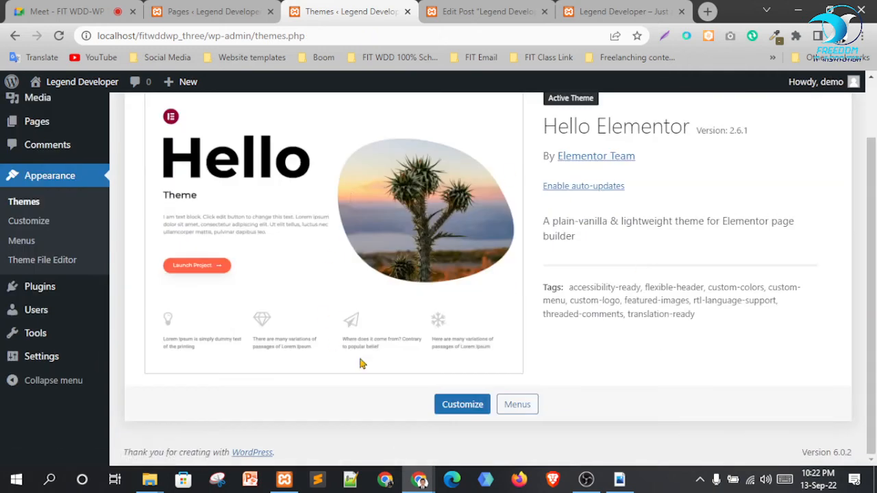
Confirm in File Explorer that wp-content/themes now holds only hello-elementor
mouse_move(152, 480)
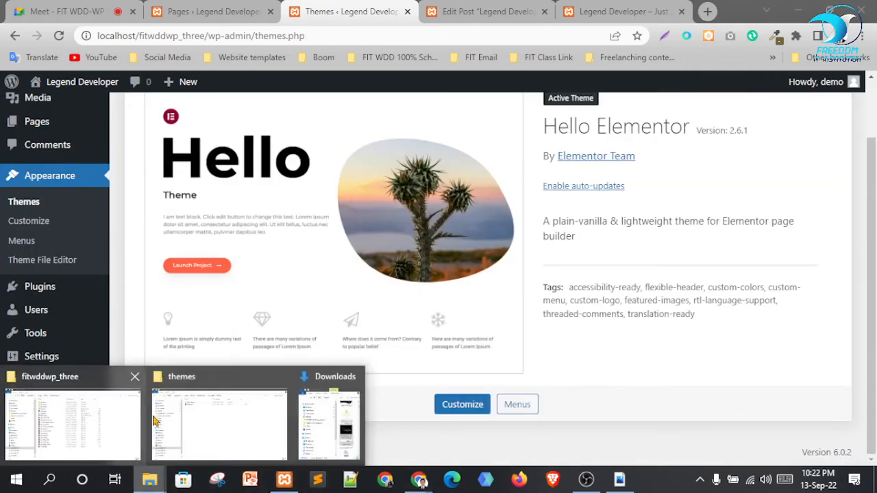
left_click(222, 421)
left_click(245, 93)
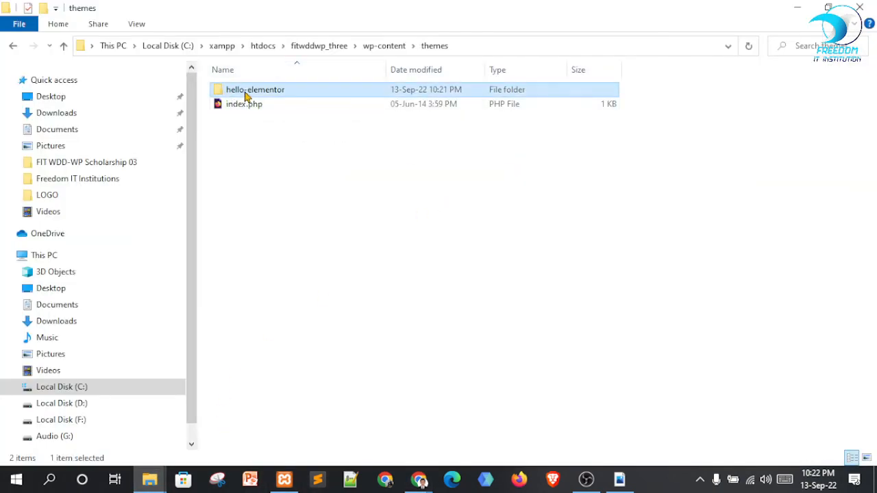
left_click(381, 47)
double_click(251, 106)
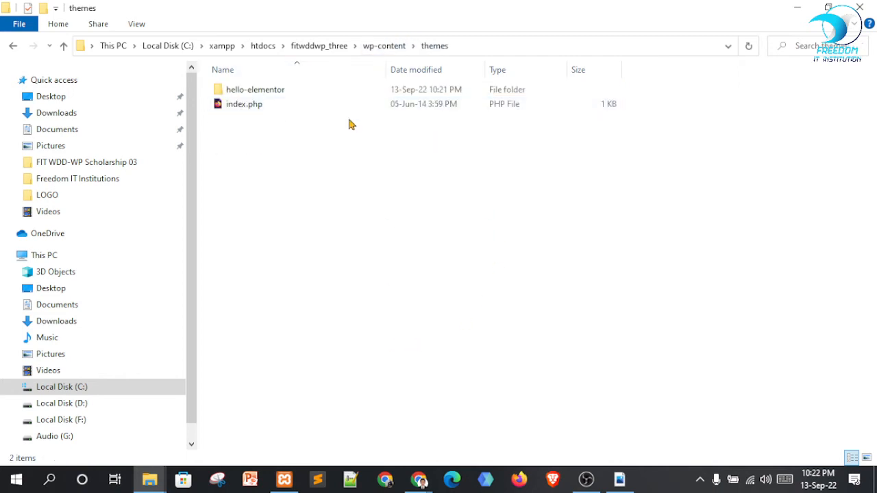
left_click(268, 93)
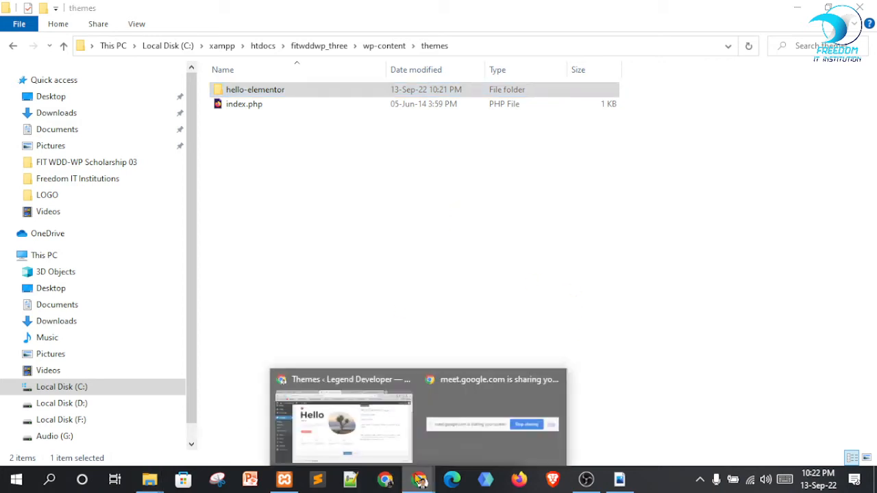
Go back to Chrome and the site's front page
left_click(381, 428)
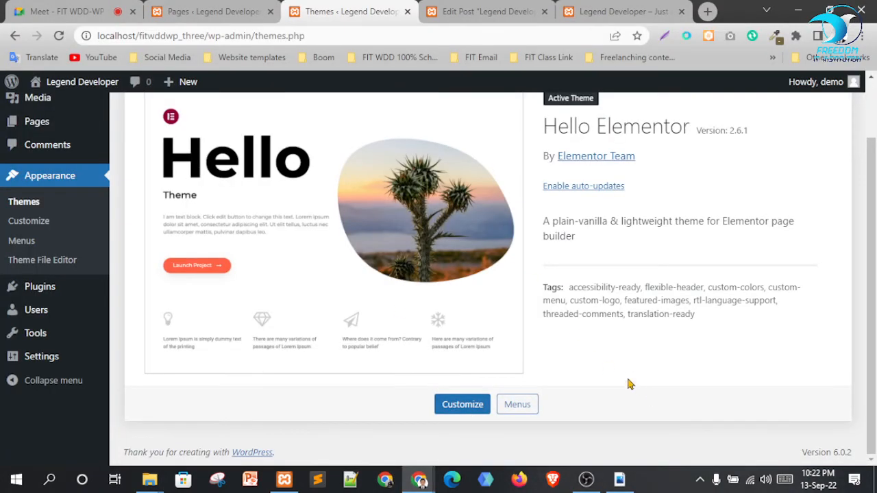
scroll(615, 335, "up", 1)
left_click(620, 11)
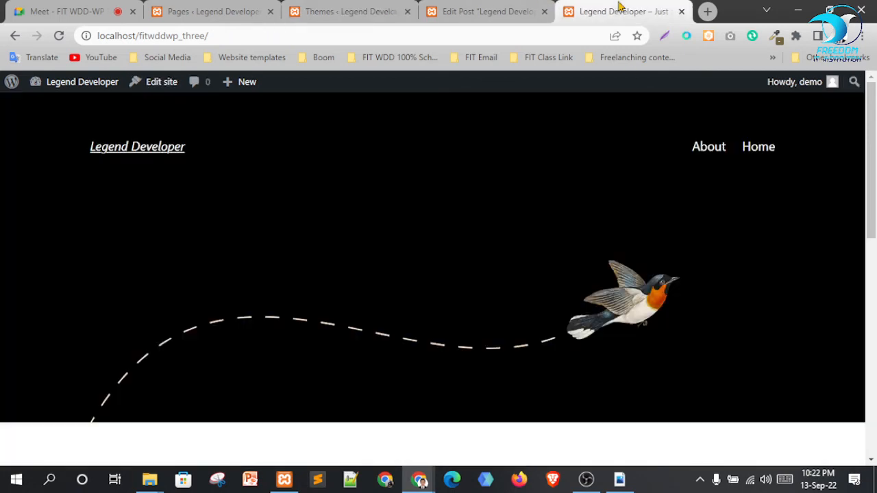
Reload the front page in Hello Elementor and inspect the 'Just another WordPress site' tagline
key("F5")
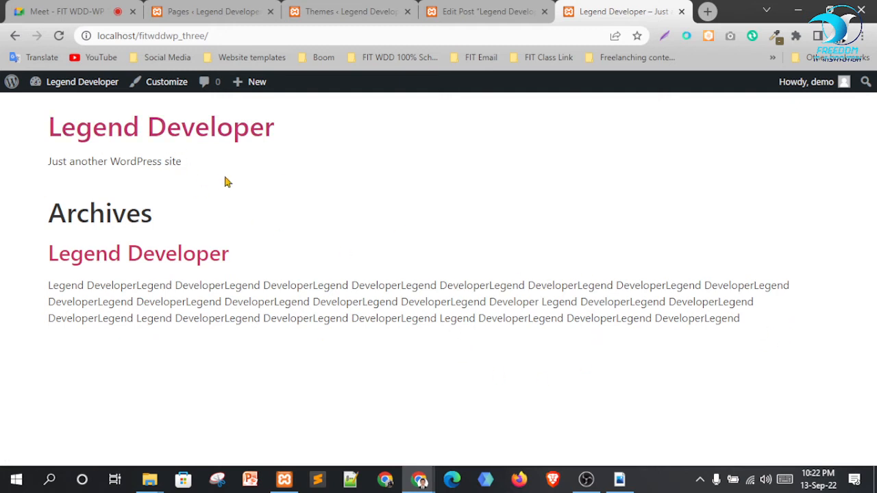
left_click_drag(45, 127, 218, 130)
left_click_drag(206, 166, 22, 172)
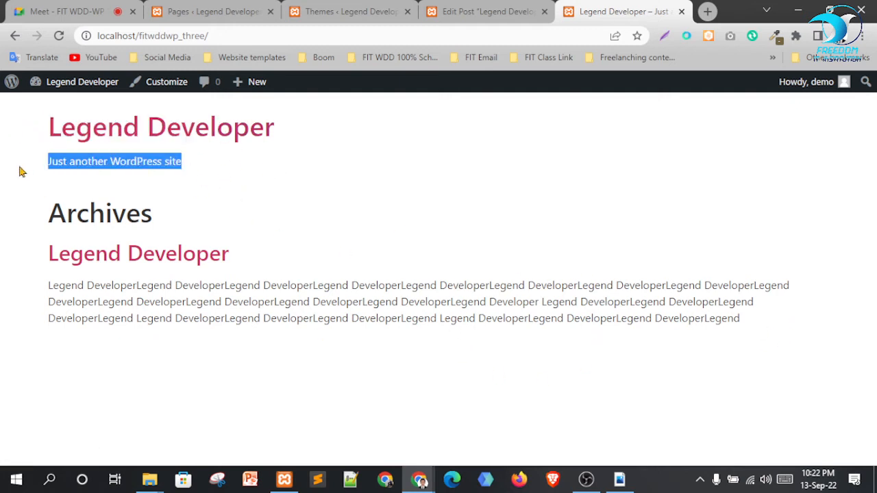
left_click(264, 216)
left_click_drag(1, 213, 274, 229)
left_click(370, 240)
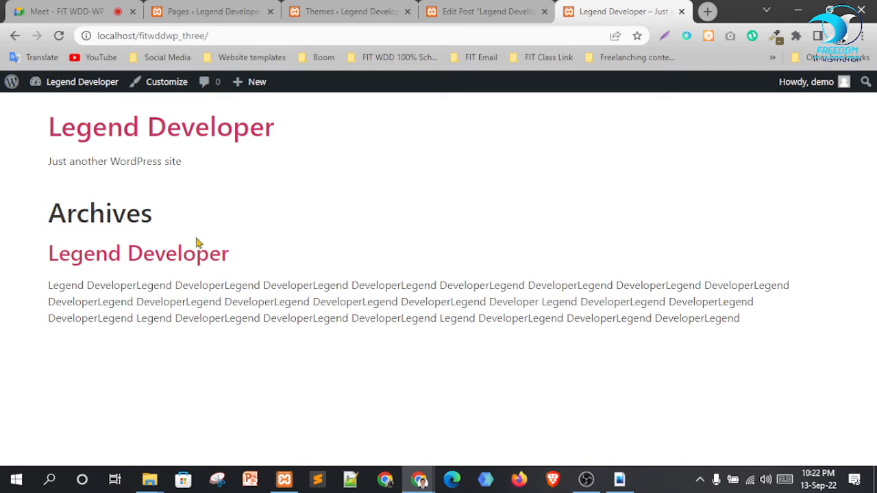
Open the Legend Developer post and scroll through it
left_click(164, 262)
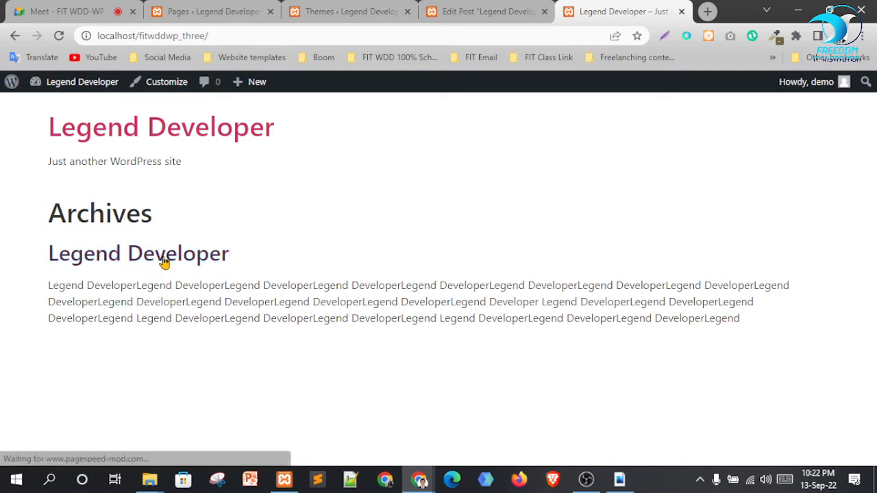
scroll(490, 355, "down", 6)
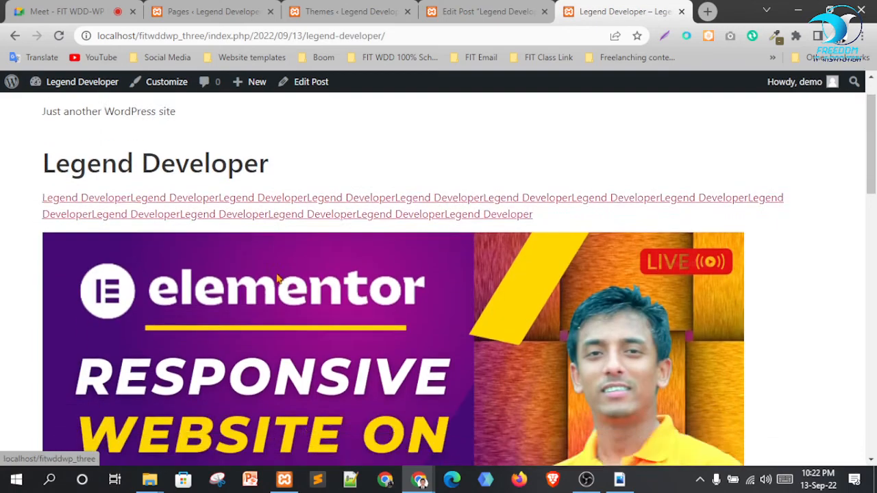
scroll(491, 355, "down", 7)
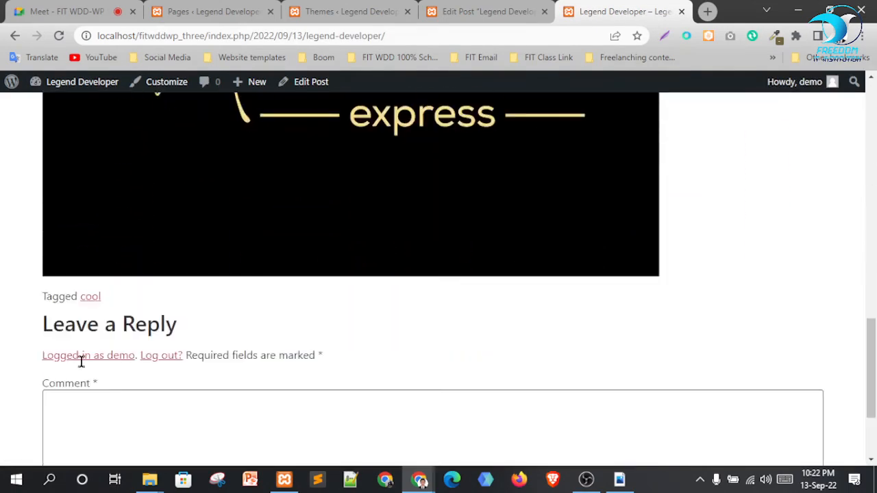
scroll(607, 432, "up", 13)
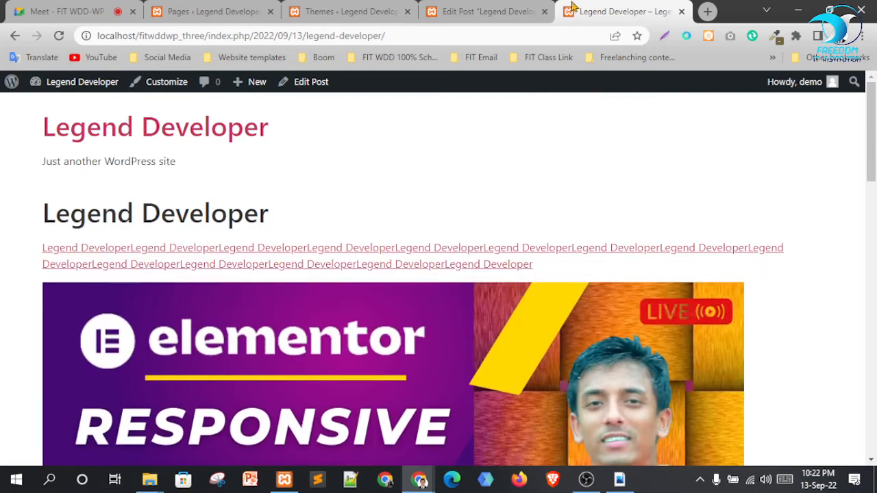
Return to the Themes admin page, where Hello Elementor 2.6.1 is the only theme
left_click(461, 11)
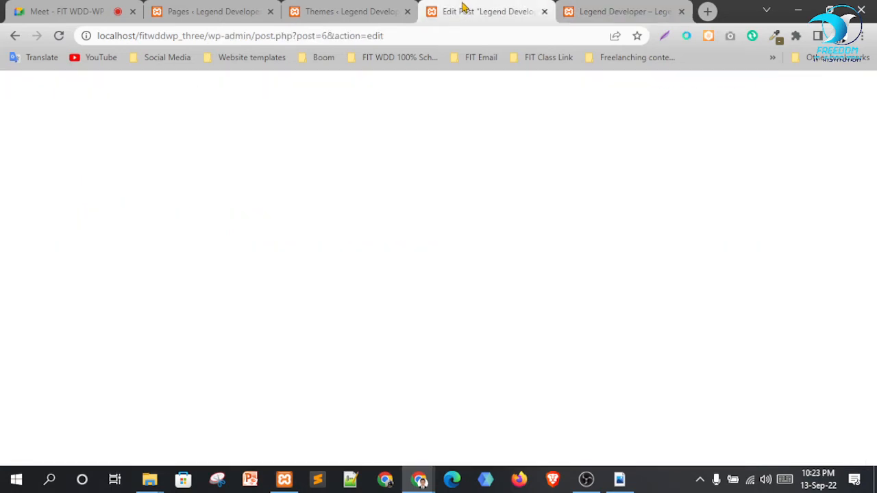
left_click(381, 11)
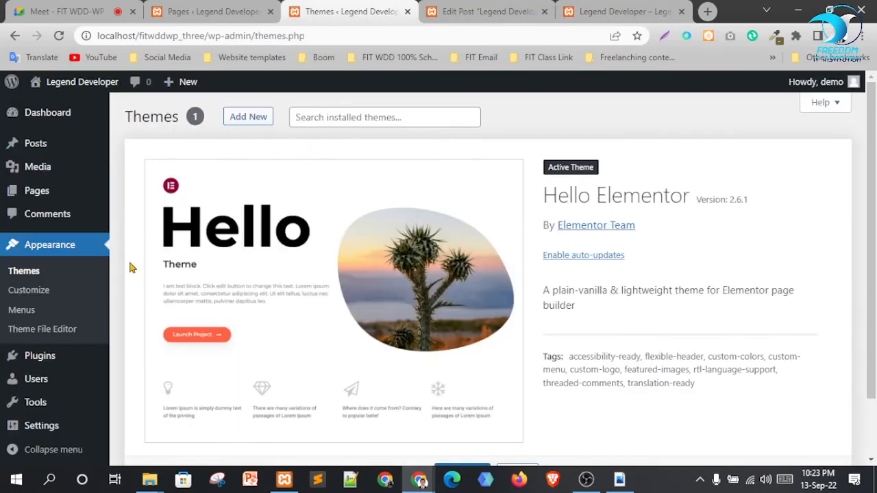
left_click(613, 11)
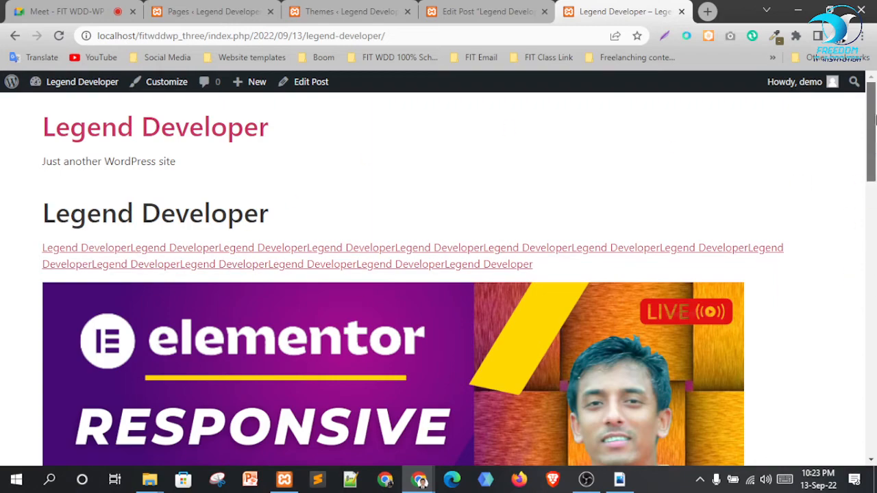
left_click_drag(874, 119, 856, 53)
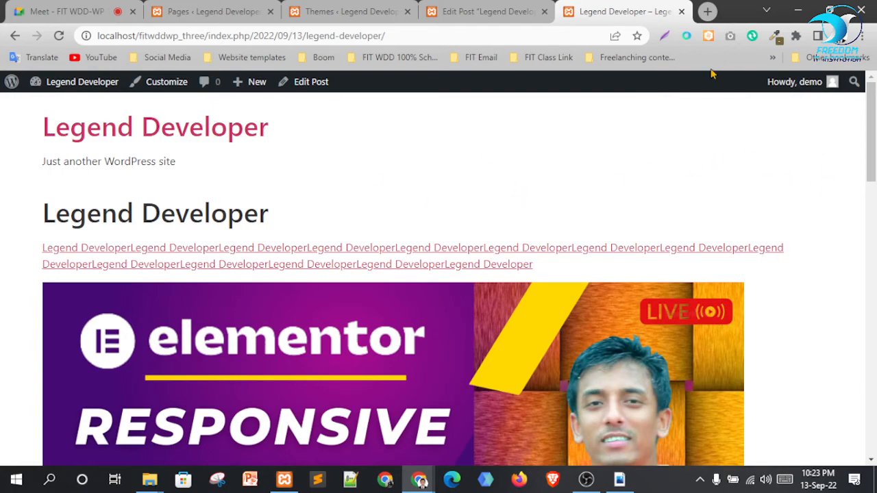
left_click(491, 12)
left_click(616, 12)
left_click(369, 9)
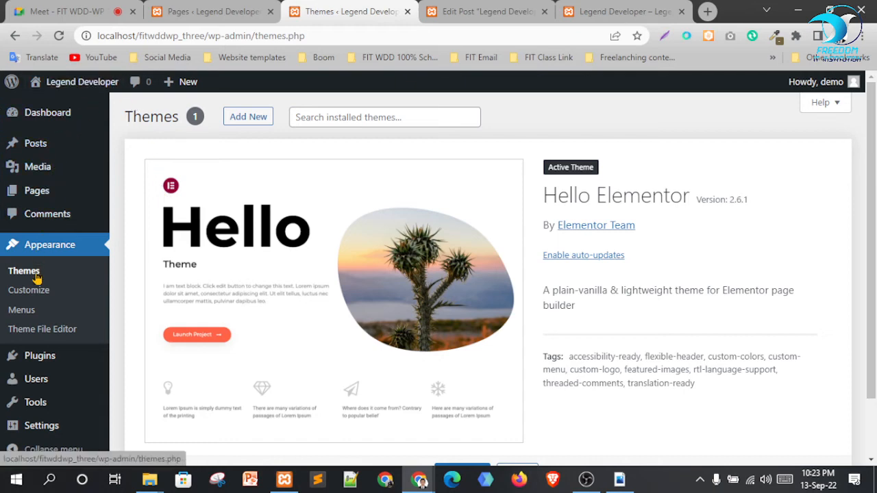
Create a menu named Mein Menu with Header as its display location
mouse_move(20, 423)
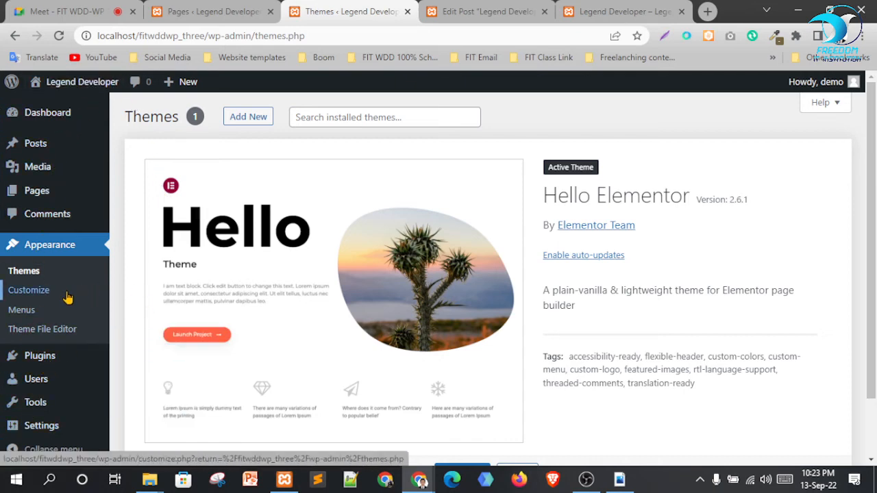
left_click(32, 312)
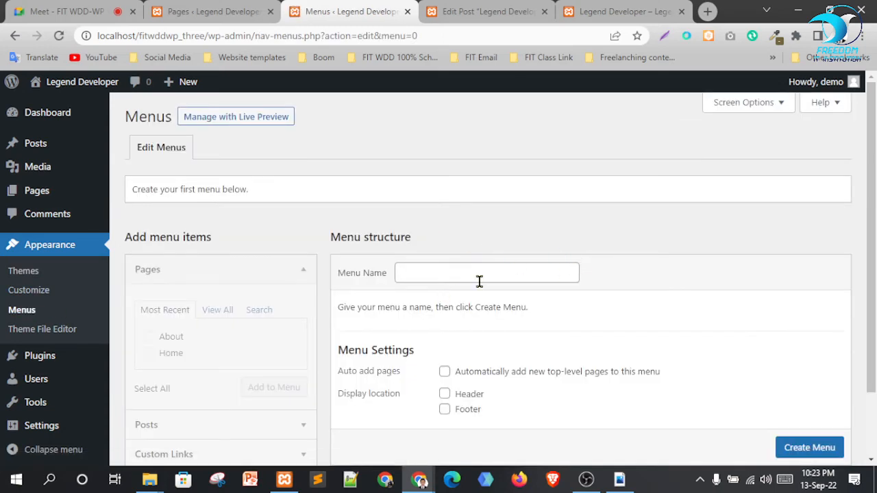
left_click(478, 273)
left_click(487, 303)
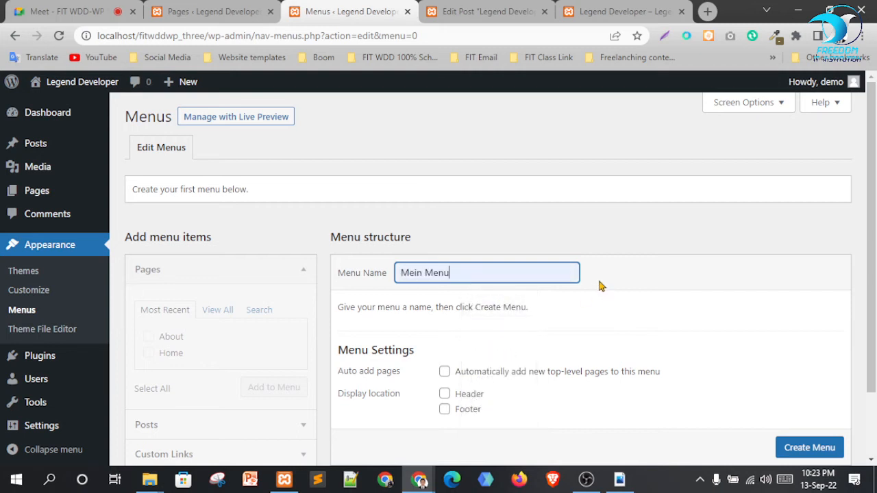
left_click(461, 396)
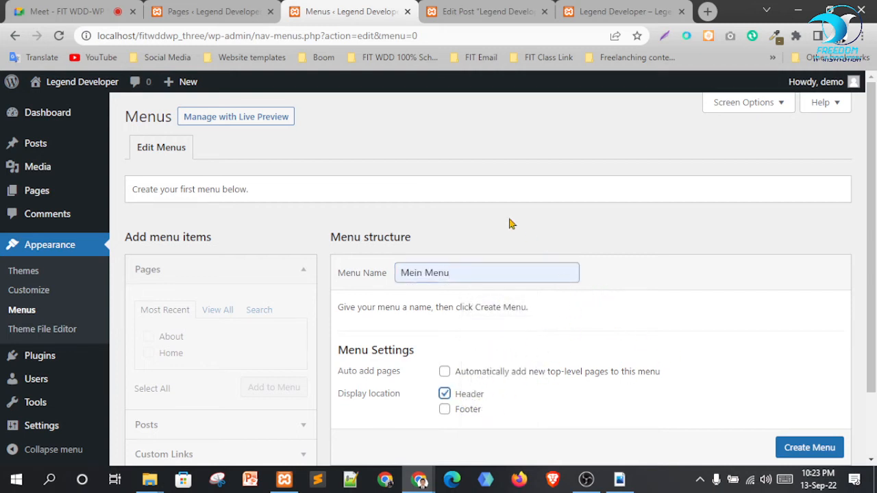
left_click(597, 11)
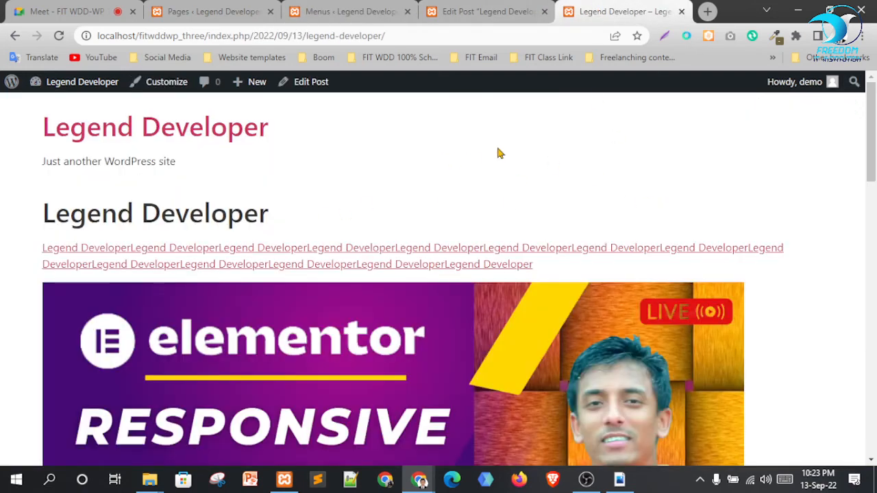
left_click(346, 7)
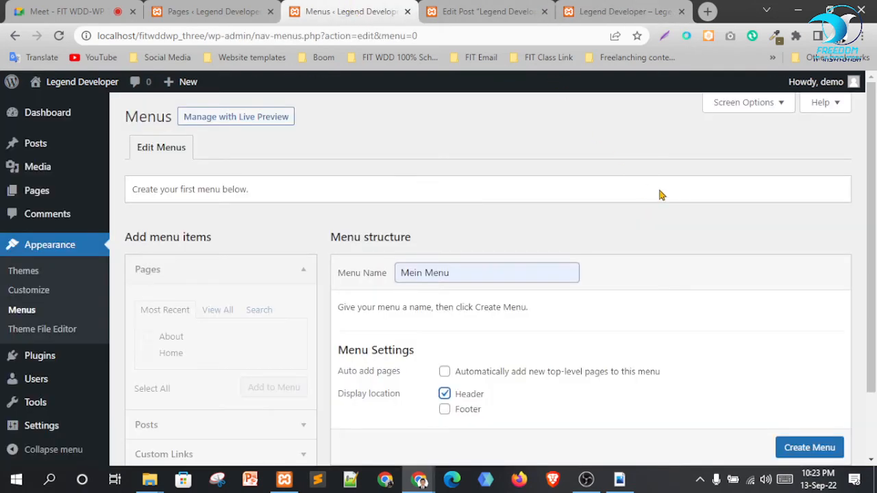
left_click(610, 10)
left_click(357, 9)
left_click(811, 447)
scroll(820, 453, "down", 1)
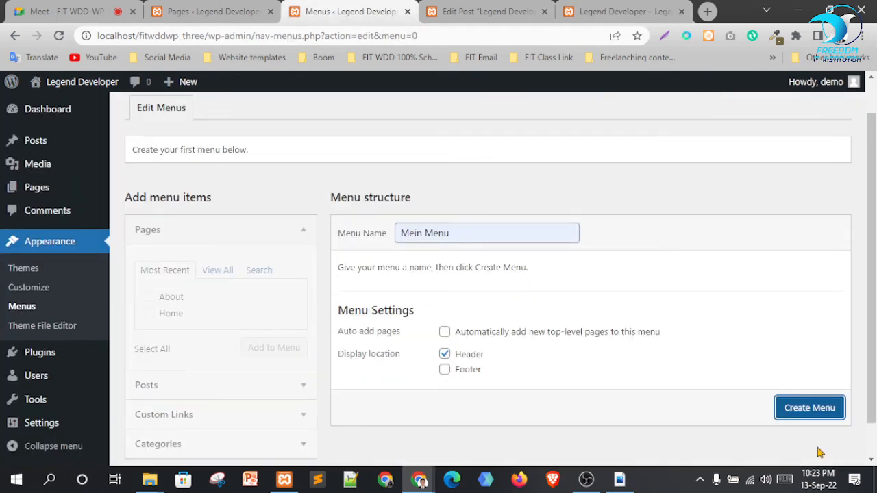
left_click(803, 416)
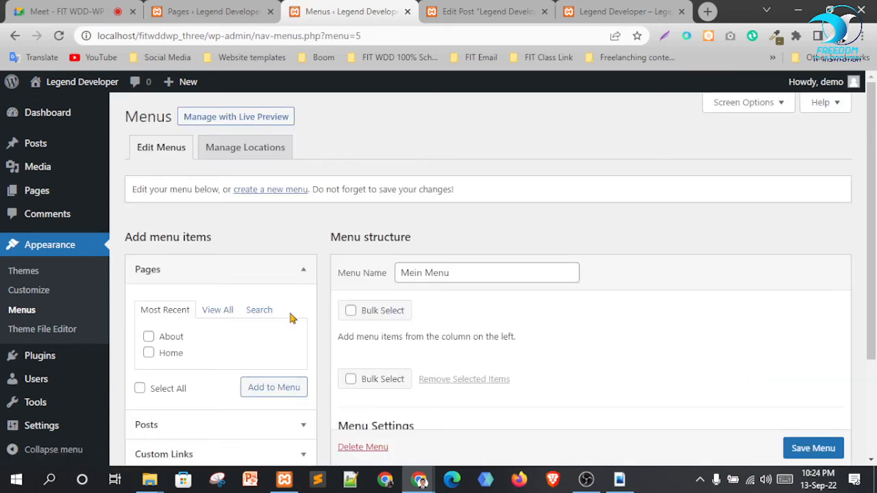
Add the About and Home pages to Mein Menu
left_click(149, 336)
left_click(149, 353)
left_click(217, 312)
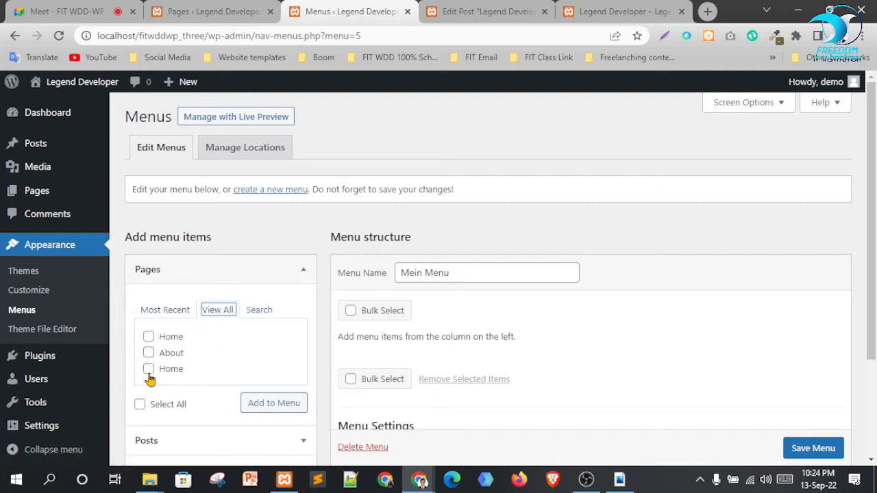
left_click(183, 312)
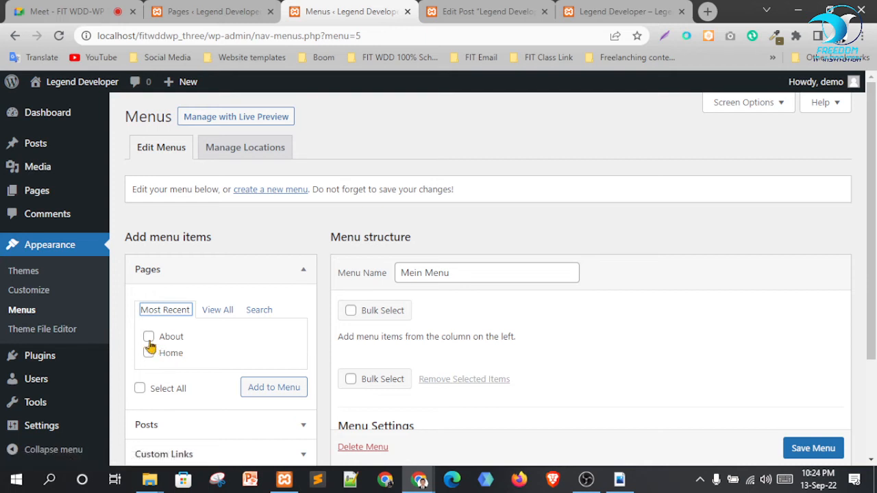
left_click(149, 337)
left_click(148, 353)
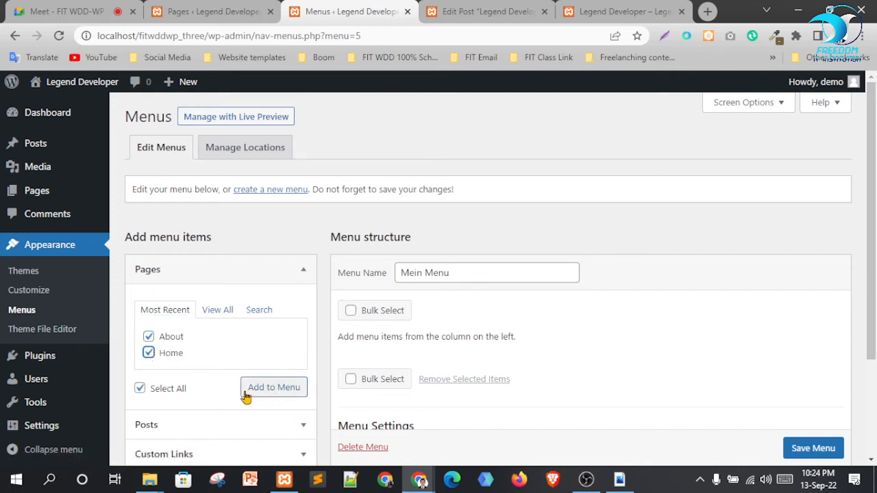
left_click(279, 390)
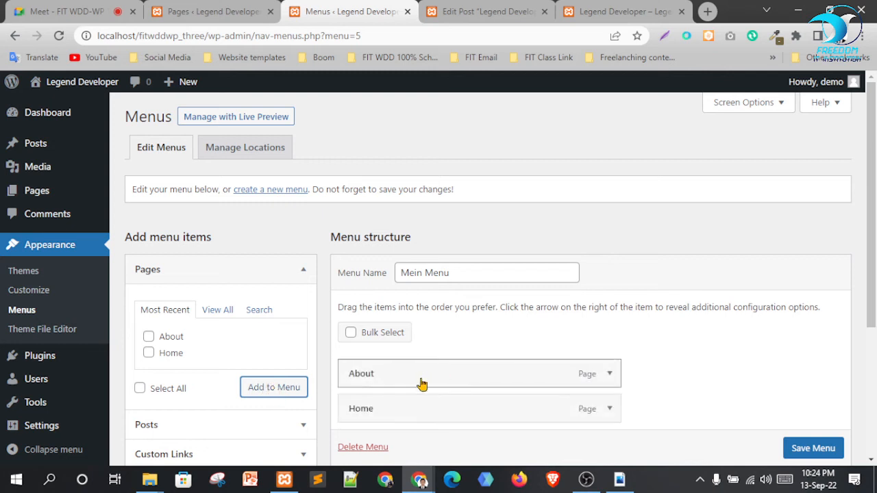
Save Mein Menu
scroll(420, 384, "down", 2)
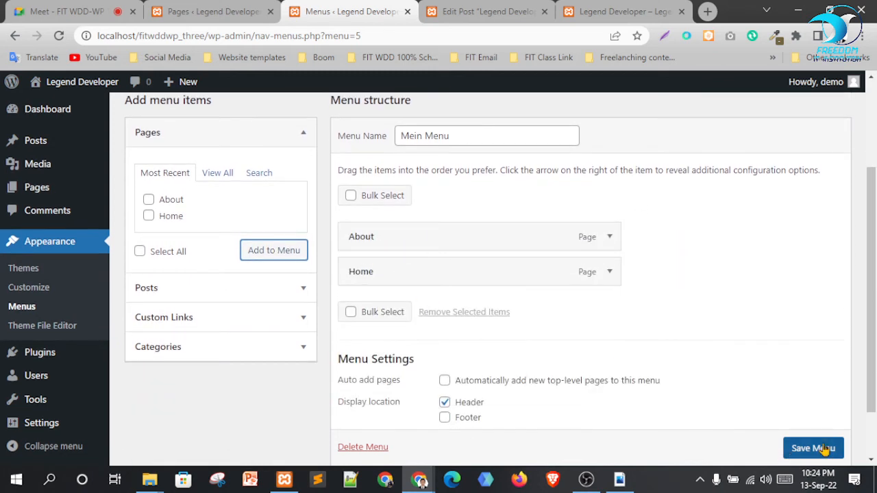
scroll(822, 446, "down", 1)
left_click(809, 416)
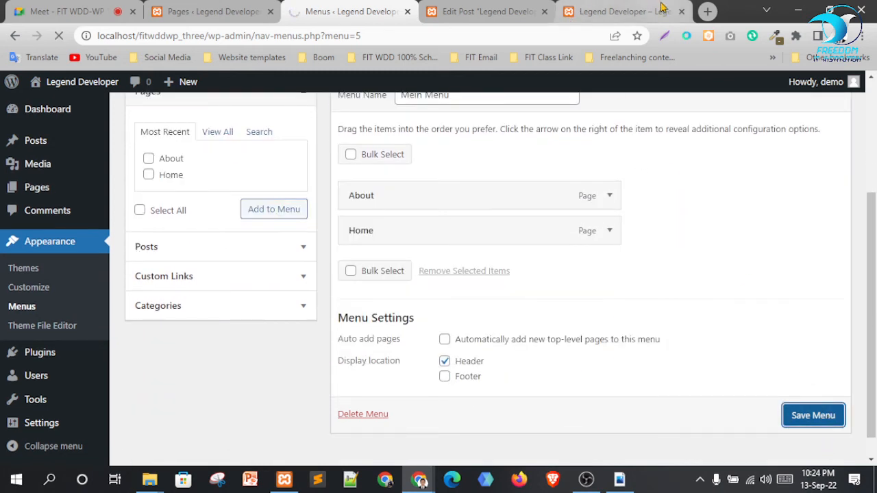
left_click(572, 14)
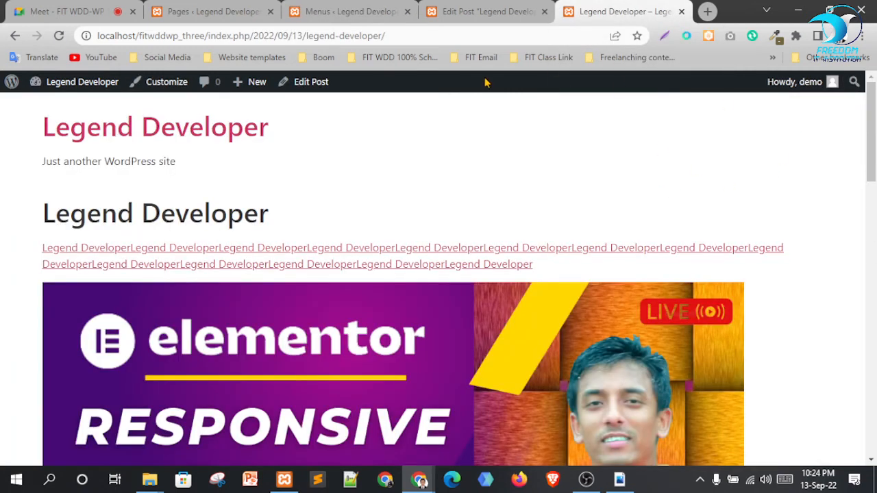
Reload the site to see About and Home in the header, then drag Home above About
key("F5")
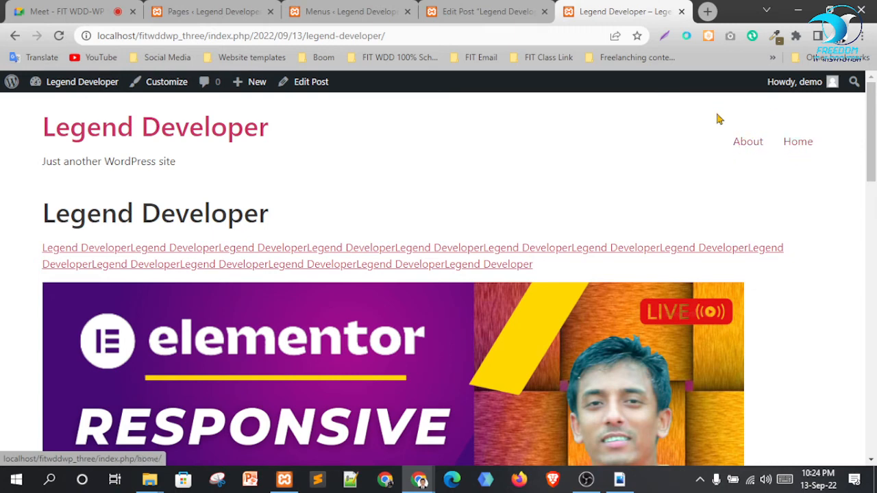
left_click(352, 10)
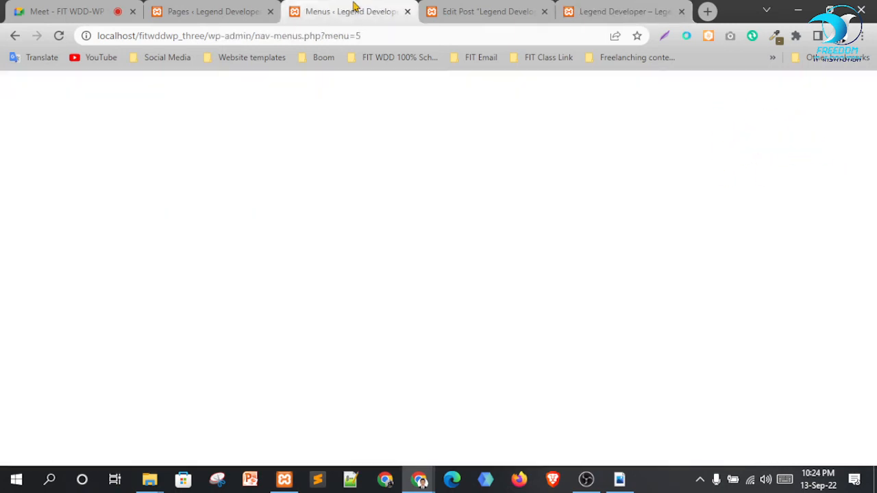
scroll(586, 191, "down", 1)
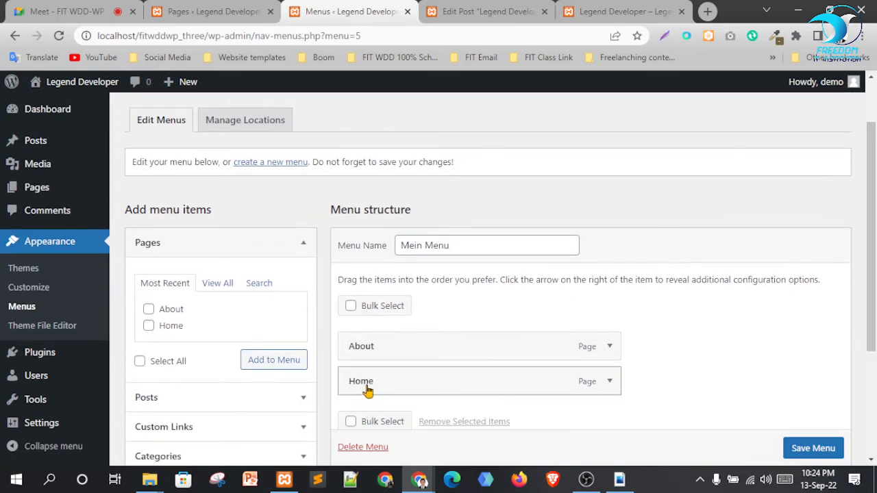
left_click_drag(366, 388, 368, 353)
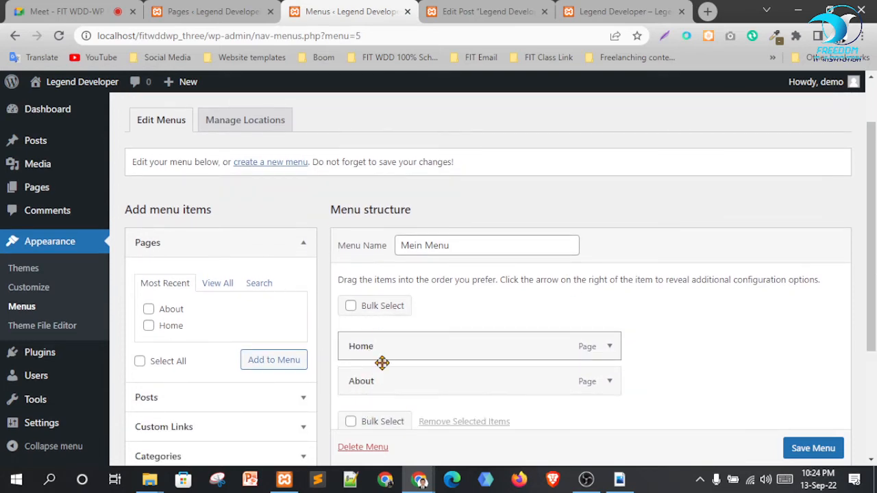
Save the new order and confirm the header shows Home before About
left_click(813, 448)
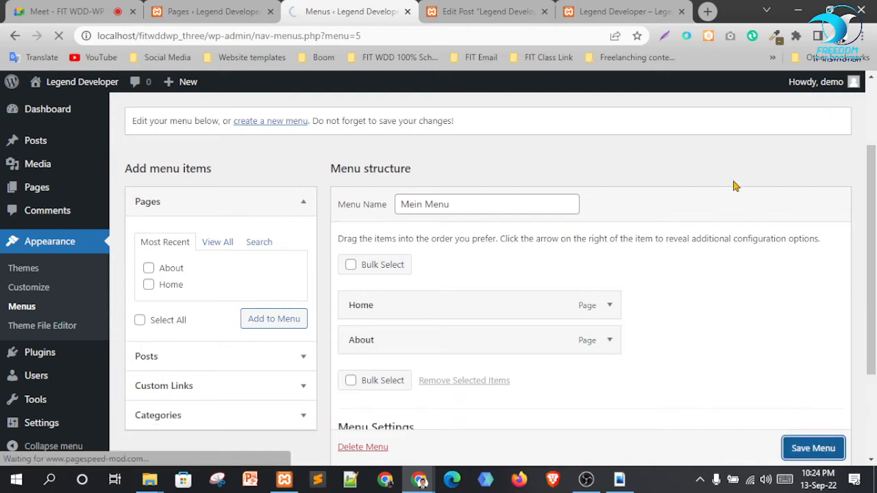
left_click(609, 11)
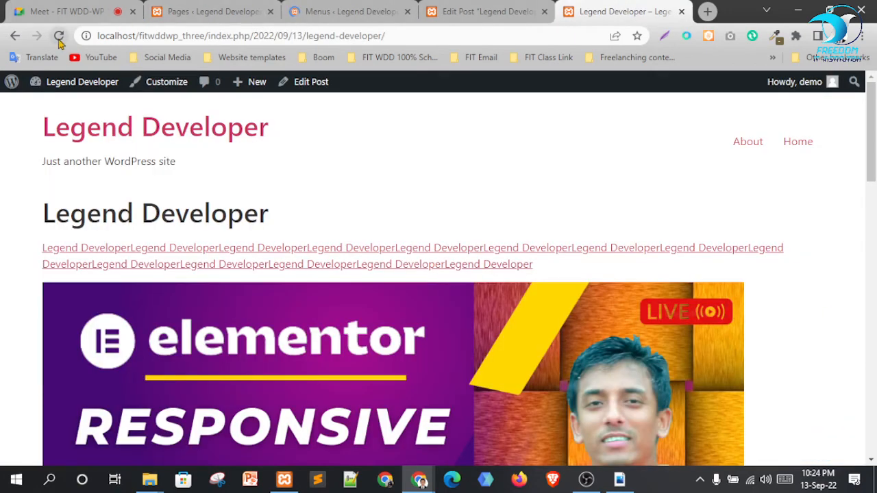
left_click(58, 36)
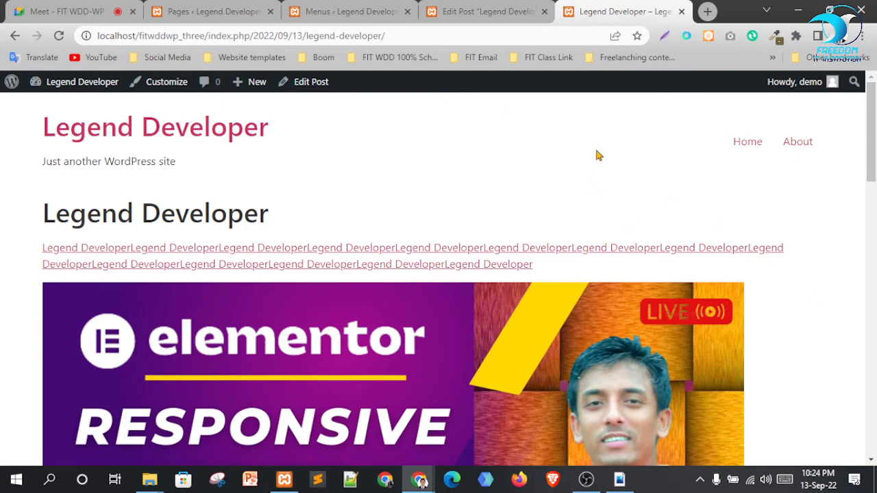
left_click(480, 7)
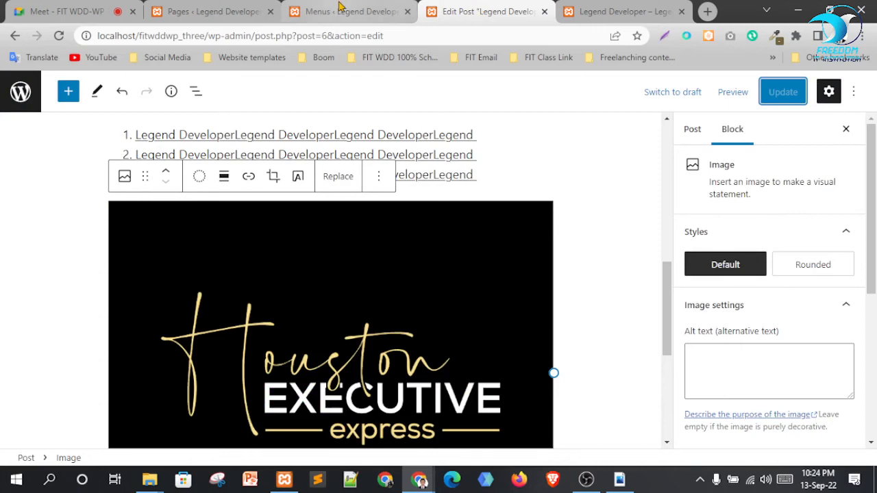
left_click(339, 8)
scroll(480, 356, "down", 2)
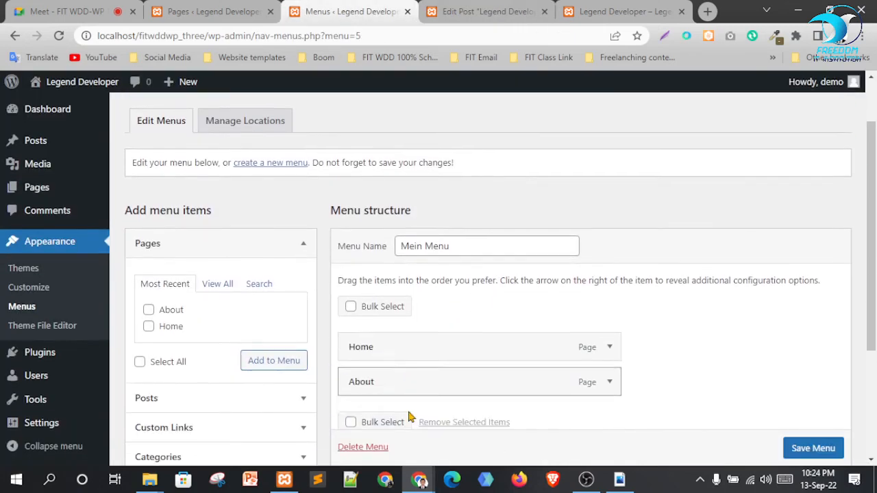
Delete Mein Menu and reload the site to confirm the Home/About links are gone
left_click(361, 447)
left_click(516, 129)
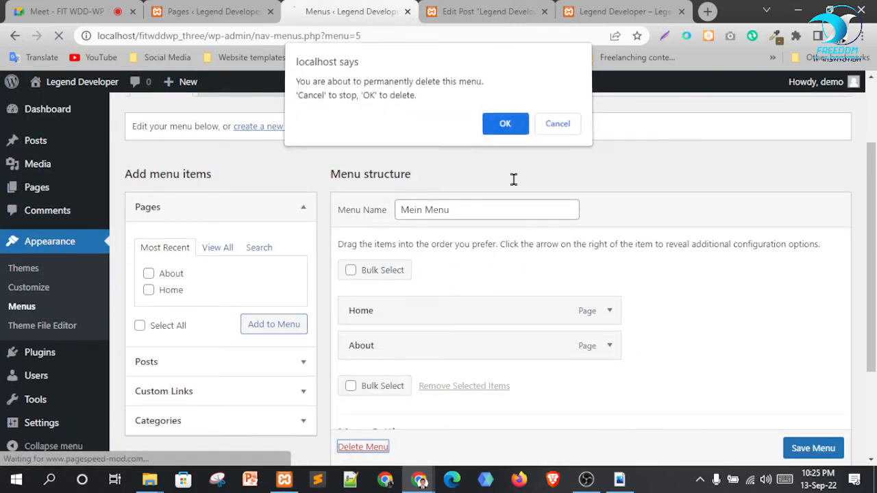
left_click(625, 11)
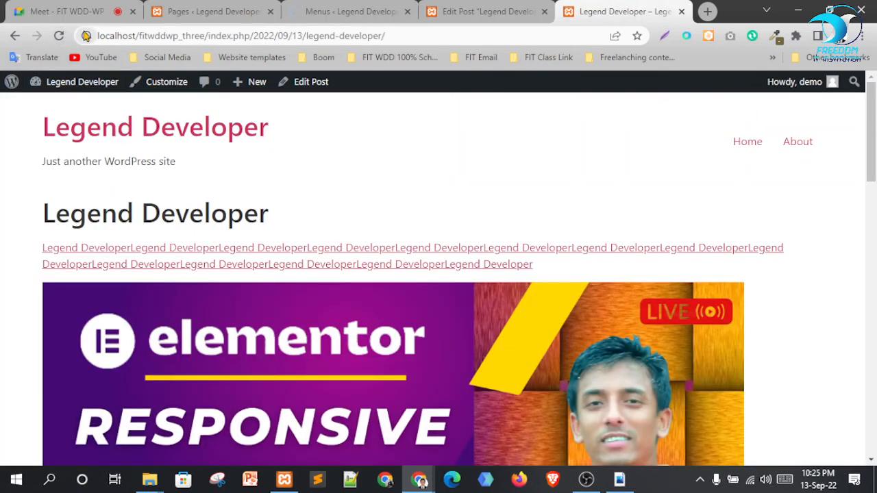
left_click(58, 38)
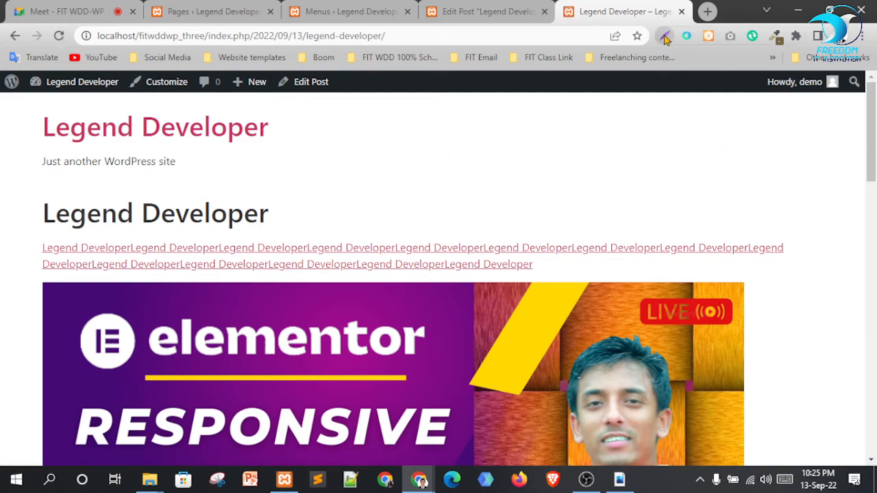
Take a screenshot of the page's top-right area, discard it, and return to Menus
key("Print")
mouse_move(598, 99)
left_mouse_down()
mouse_move(871, 259)
mouse_move(859, 227)
left_mouse_up()
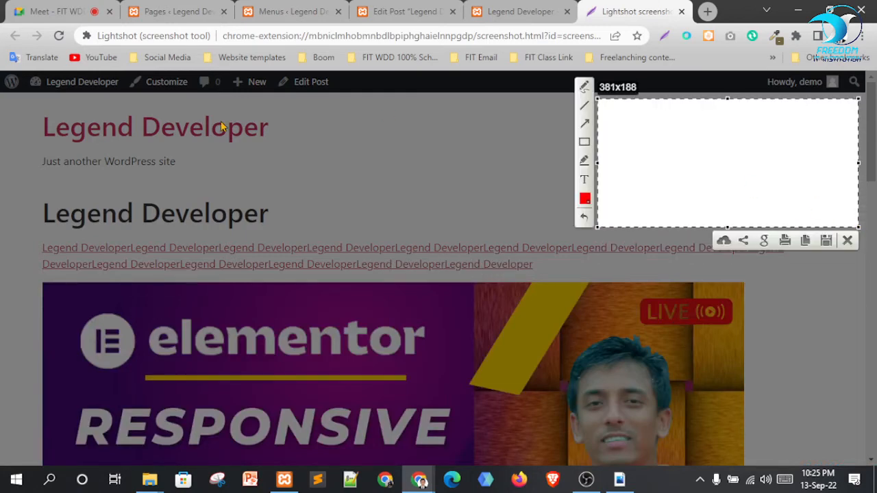
left_click(850, 241)
left_click(346, 11)
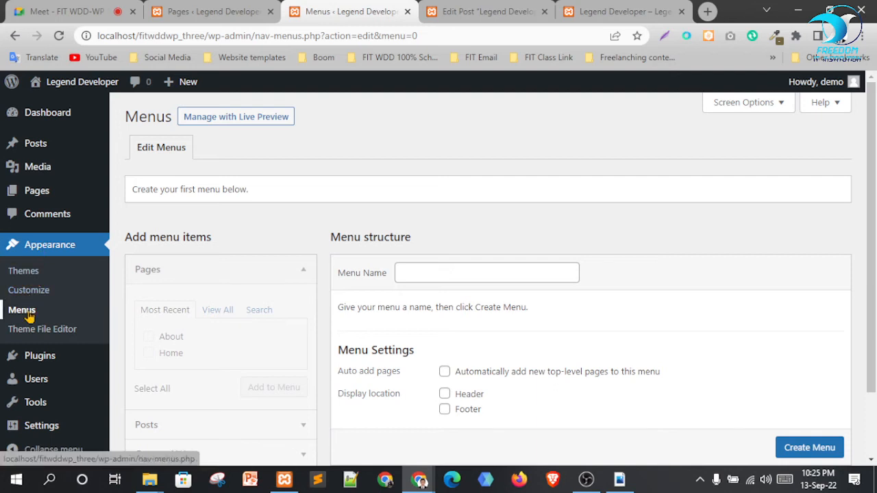
Create a new menu named Mein Menu assigned to the Header location
left_click(481, 273)
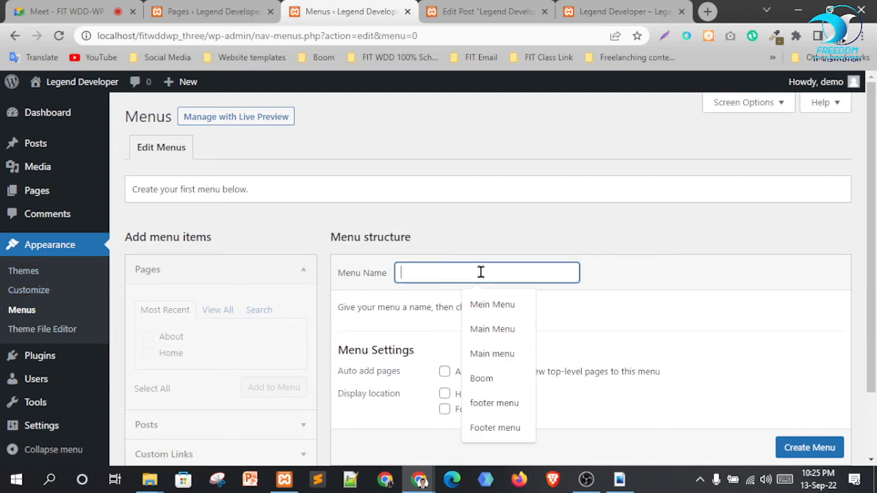
left_click(490, 309)
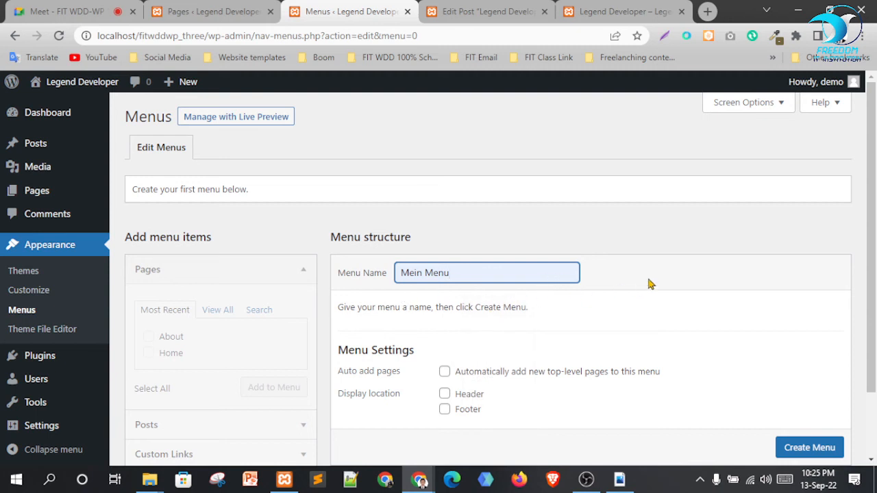
scroll(650, 284, "down", 1)
left_click(445, 326)
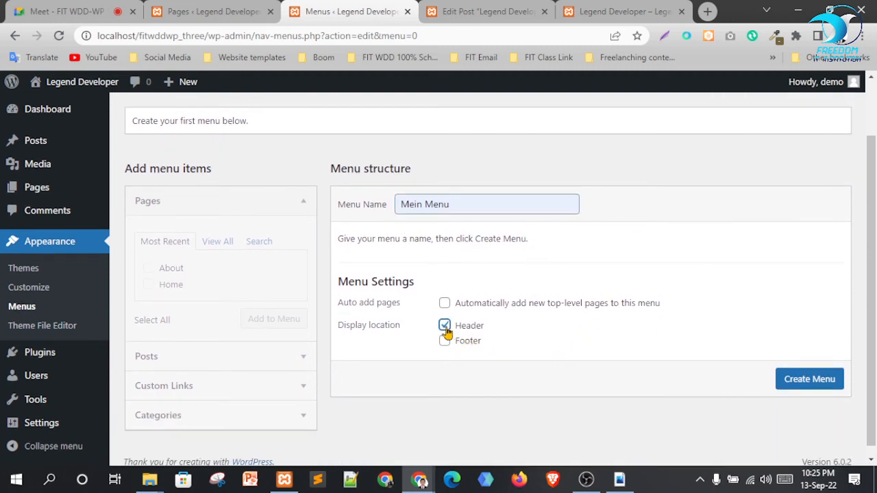
left_click(815, 388)
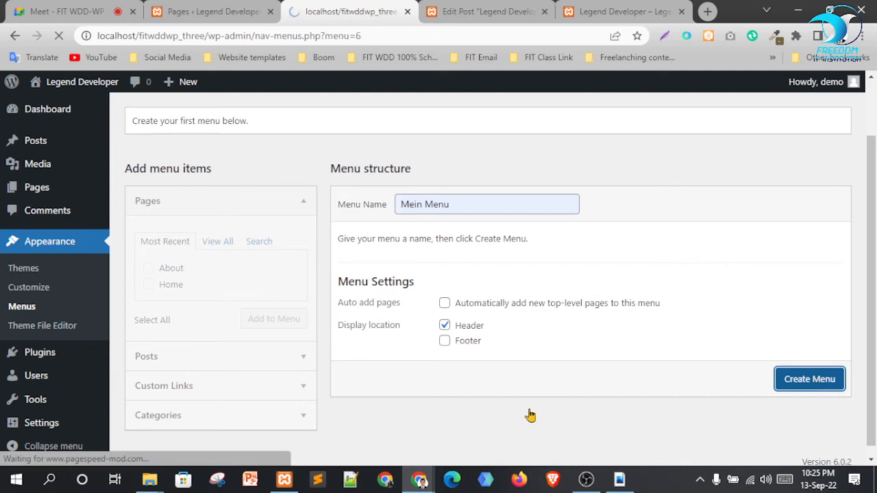
Add the About and Home pages to the menu
scroll(652, 293, "down", 2)
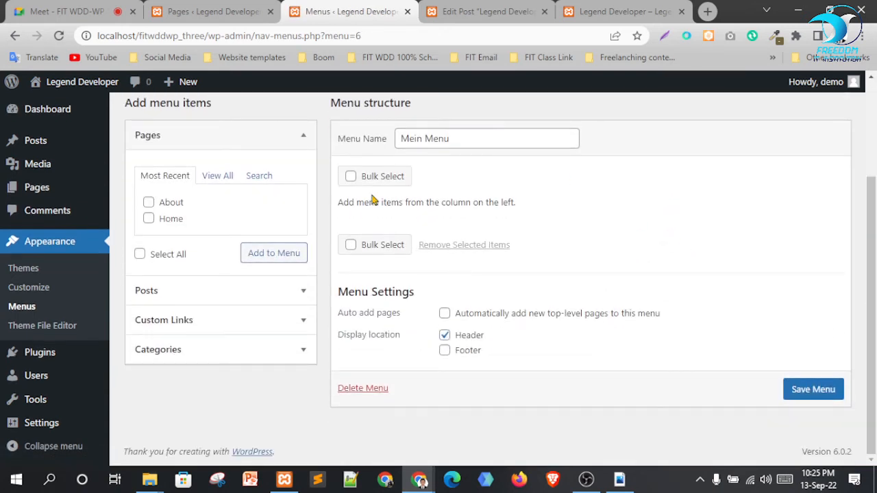
left_click(148, 202)
left_click(148, 218)
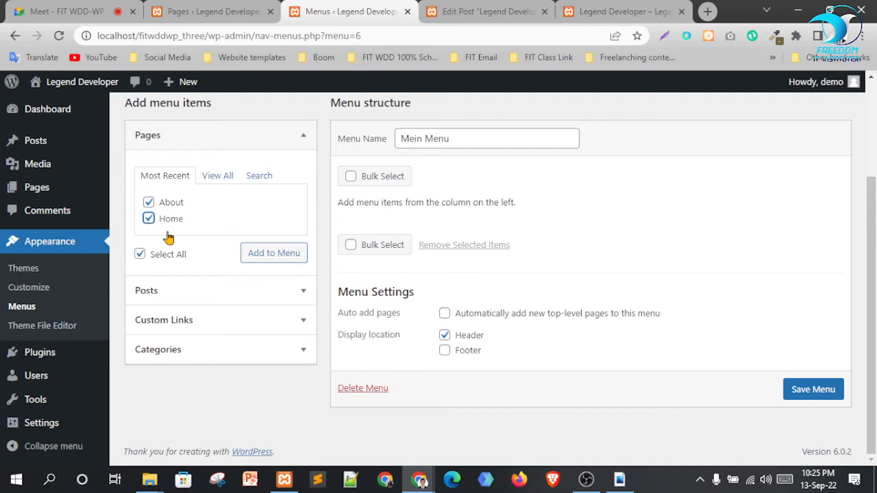
left_click(266, 255)
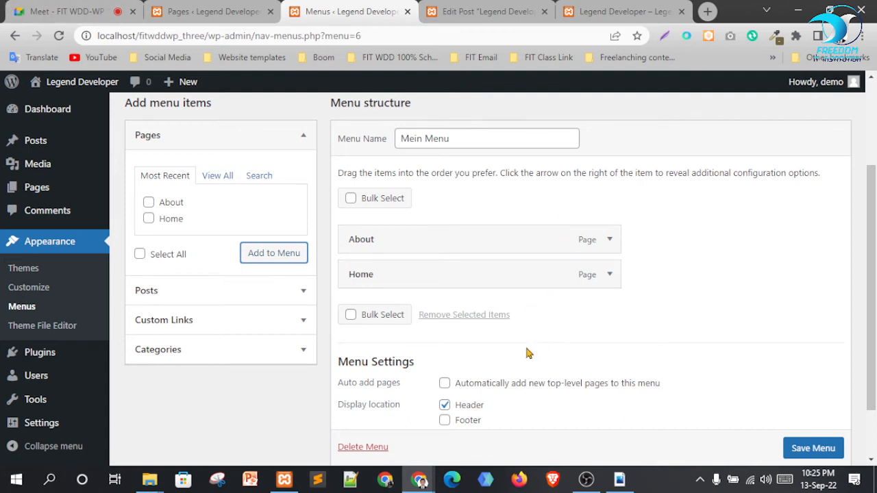
Enter 'Facebook' as a custom link's text and copy a Facebook profile URL from the Meet chat
left_click(237, 323)
left_click(241, 239)
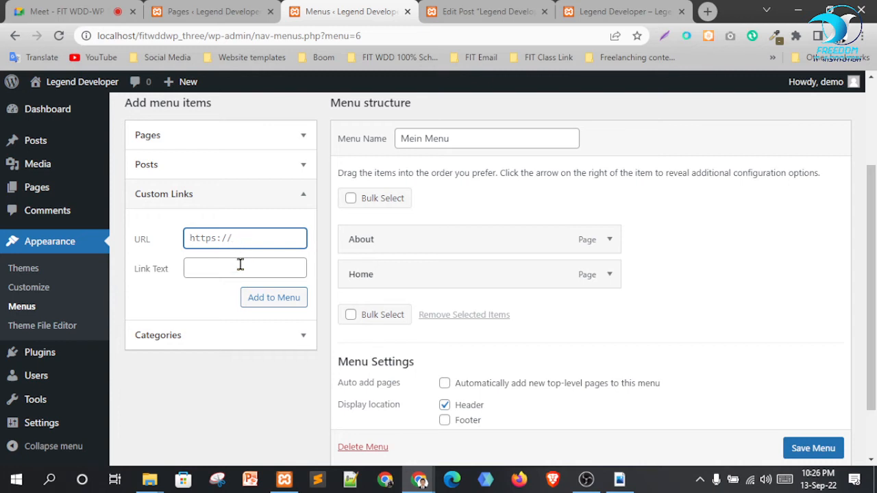
left_click(240, 266)
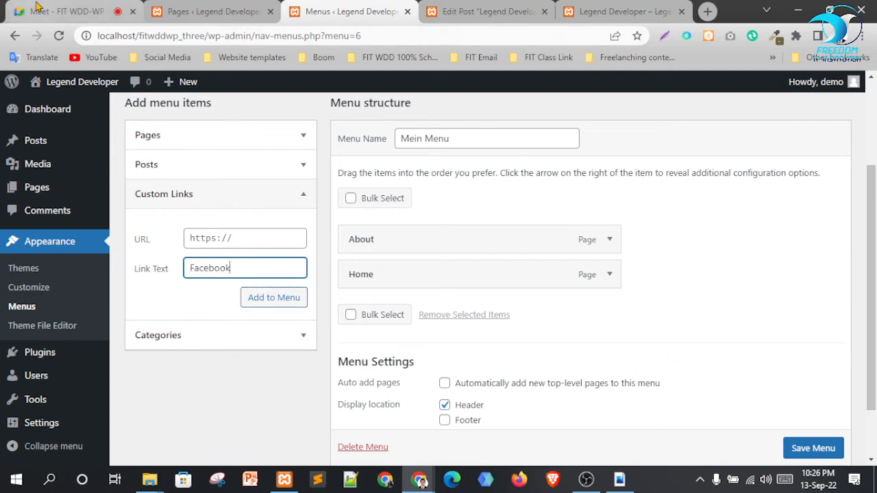
key("ctrl+1")
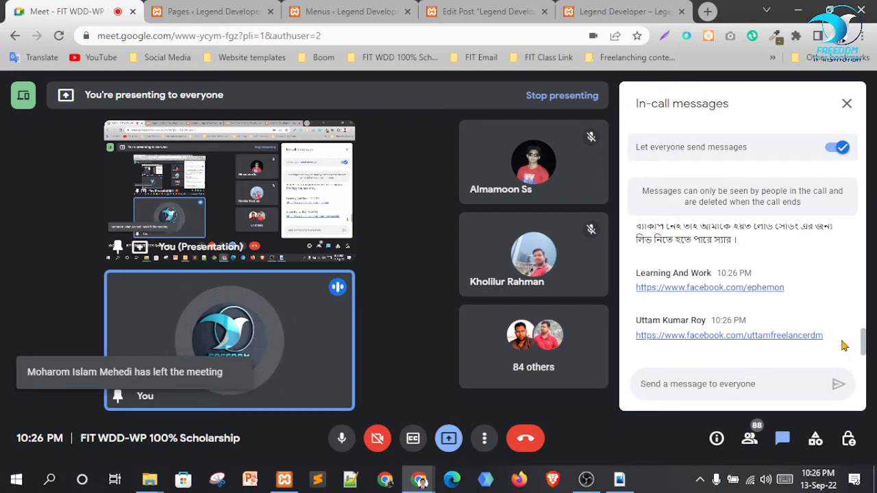
left_click_drag(843, 338, 636, 336)
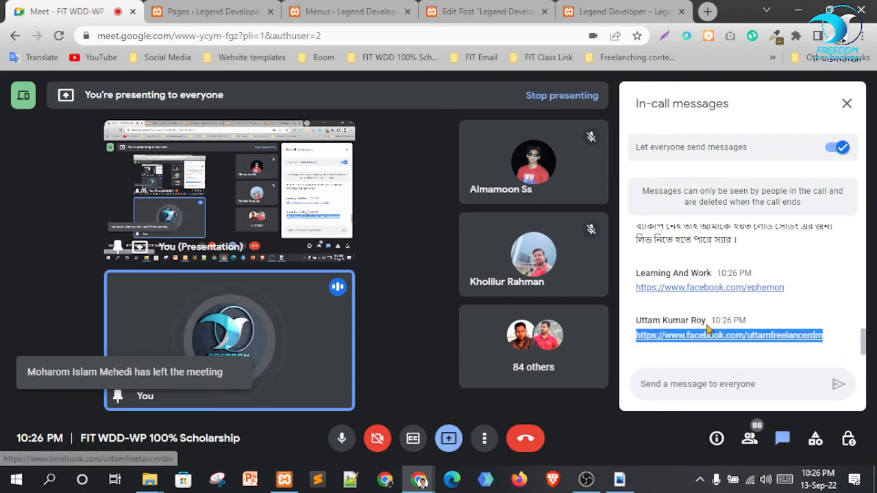
left_click(407, 7)
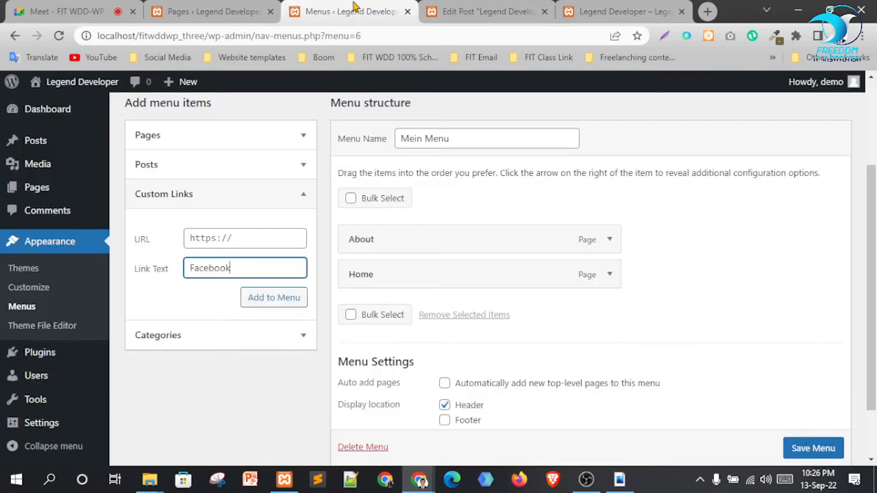
Add the copied Facebook address as a custom link to Mein Menu
left_click(245, 239)
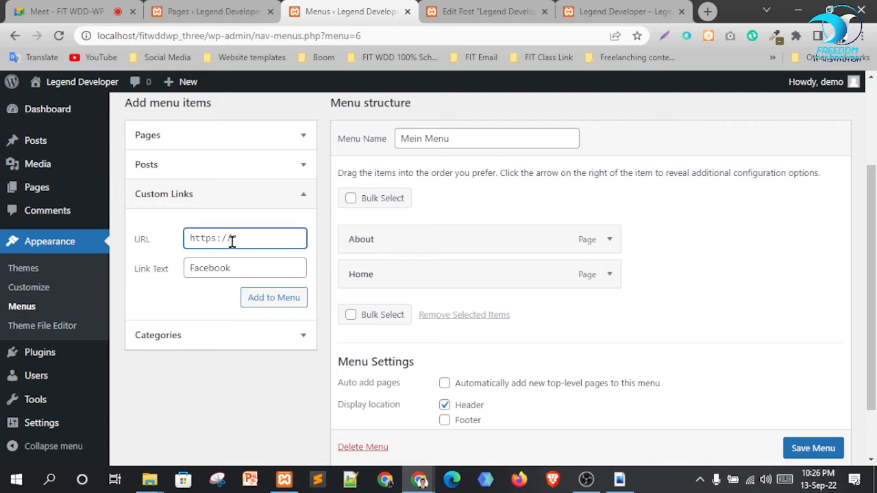
key("ctrl+v")
left_click(261, 302)
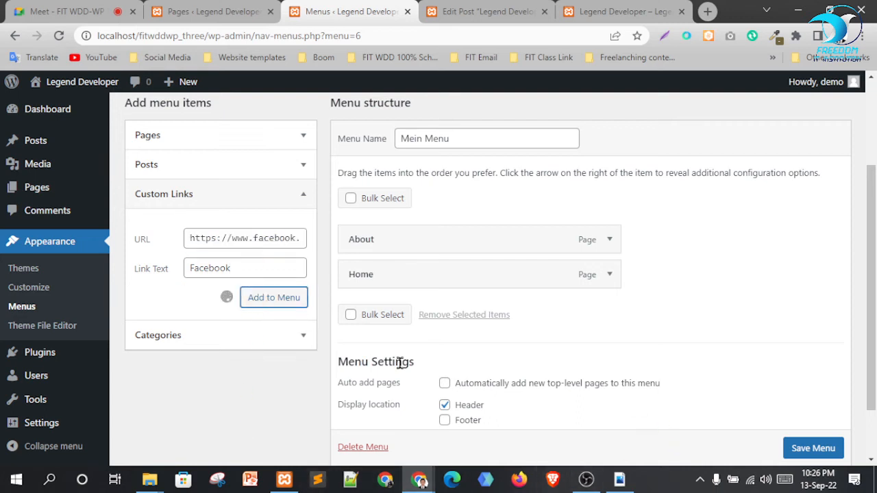
Move Home above About in Mein Menu and save the menu
left_click_drag(409, 281, 410, 252)
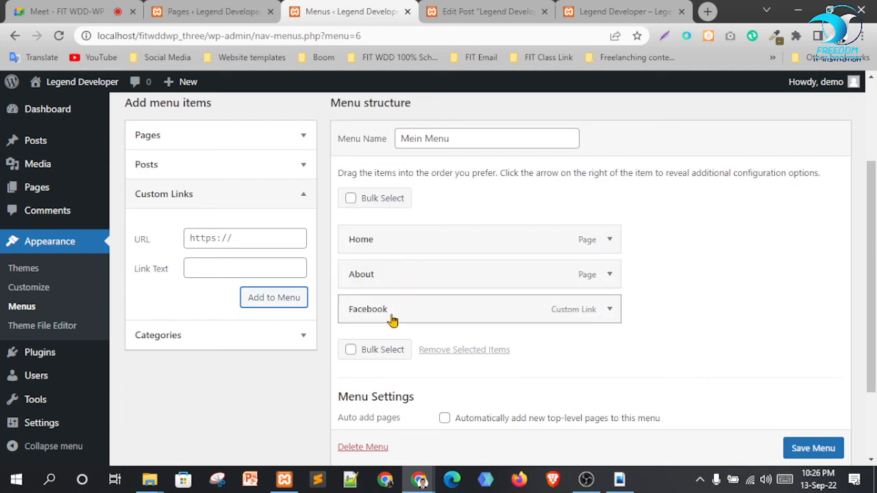
left_click(826, 453)
scroll(788, 411, "down", 1)
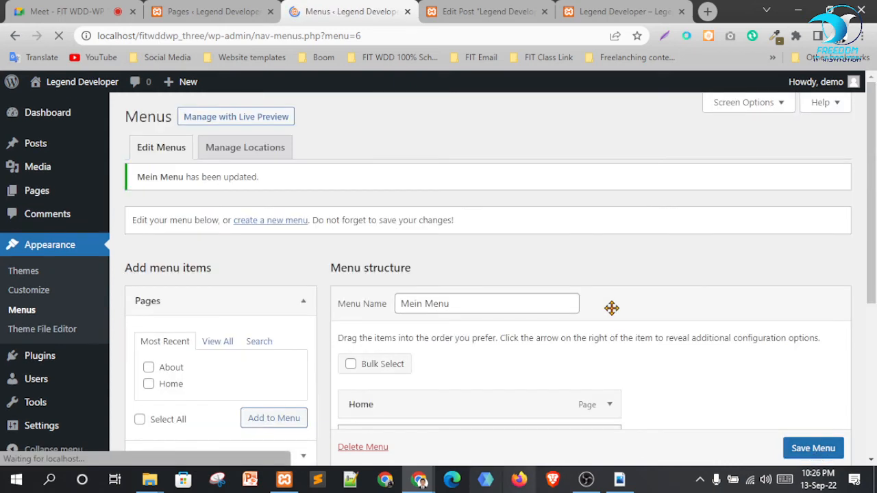
scroll(421, 192, "down", 3)
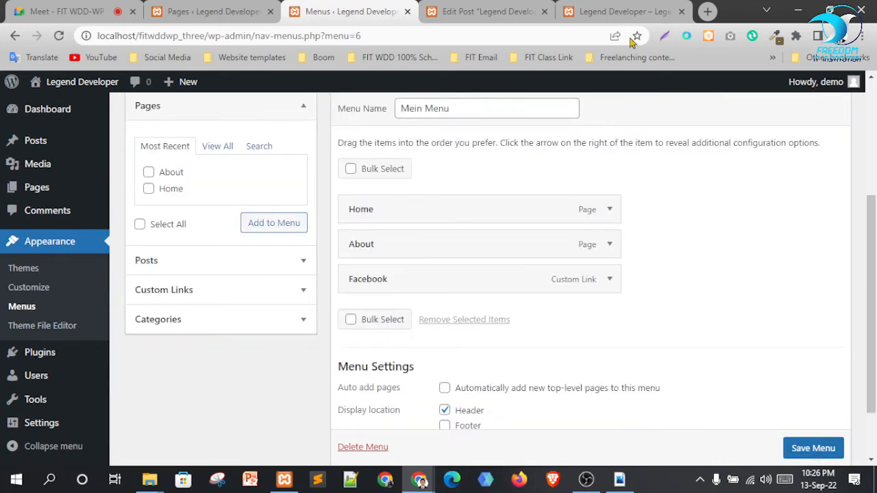
left_click(630, 9)
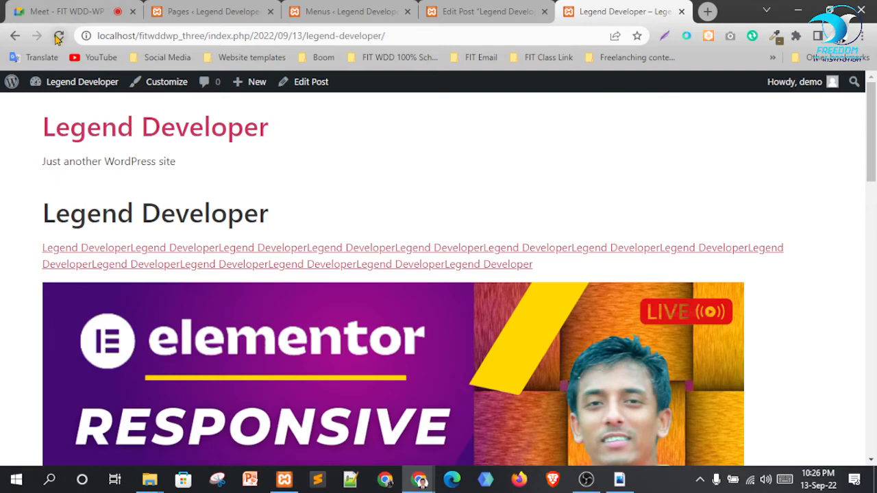
Reload the site to show Home, About and Facebook, then open the Facebook link in a new tab
left_click(59, 36)
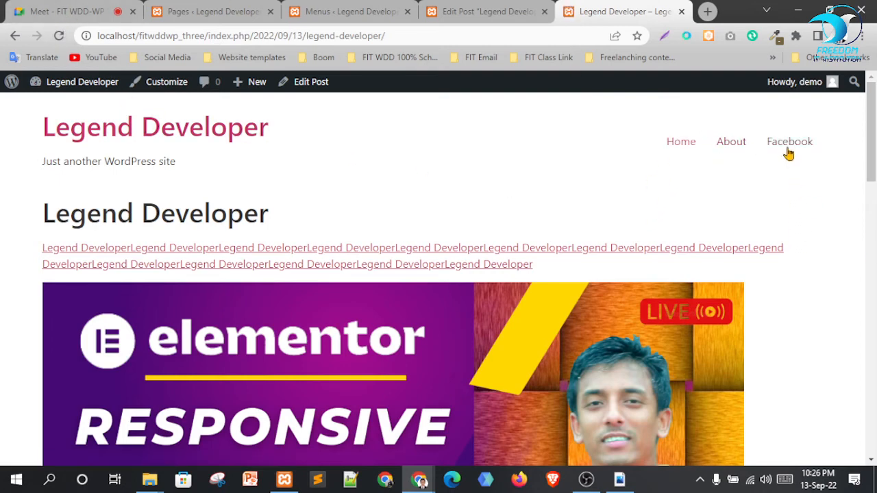
right_click(788, 148)
left_click(798, 157)
left_click(620, 10)
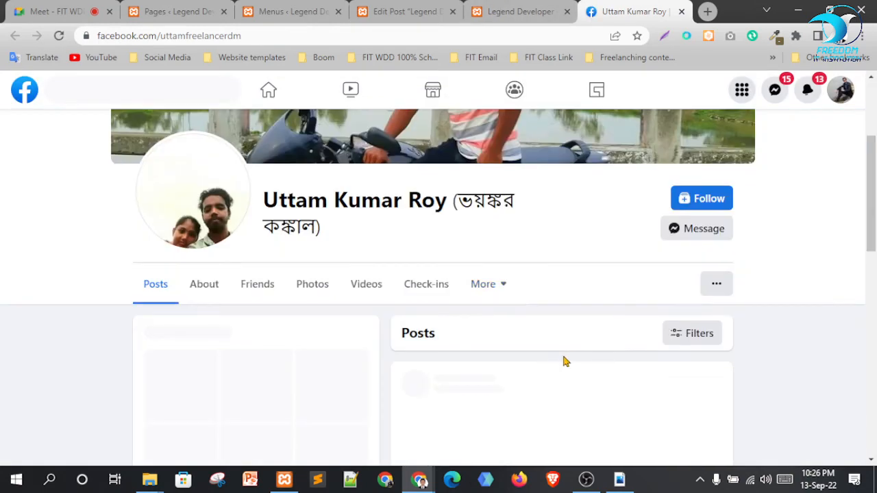
Look over the Facebook profile page, then close its tab to return to the site
scroll(565, 361, "up", 1)
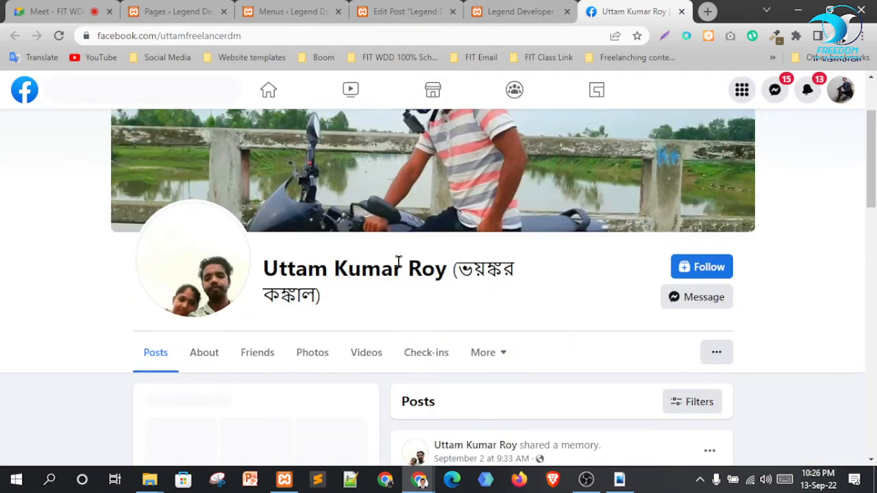
scroll(558, 308, "up", 2)
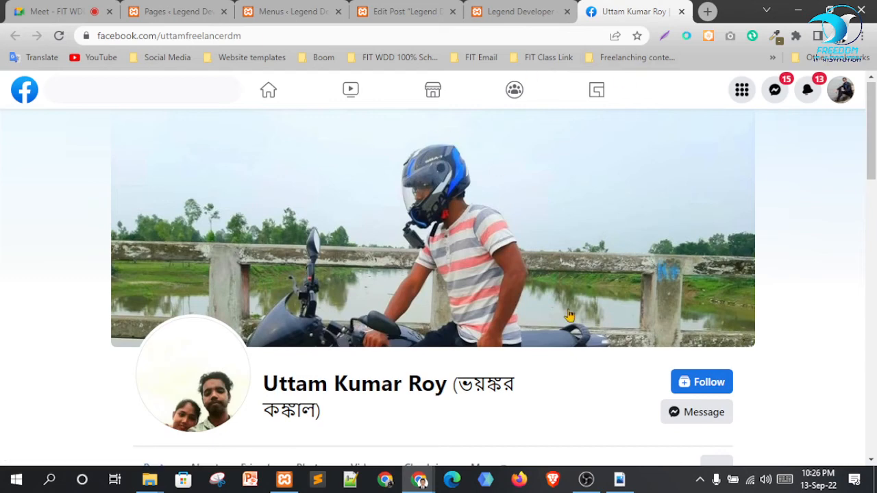
scroll(561, 347, "down", 1)
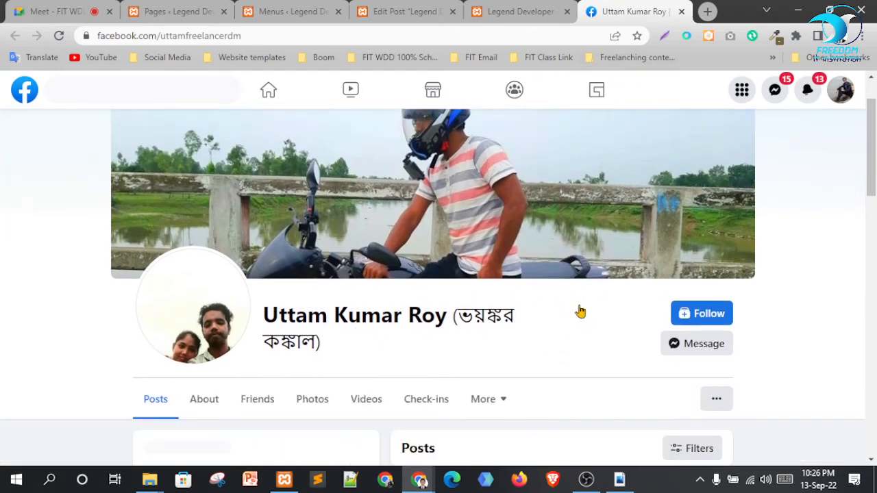
scroll(580, 312, "down", 5)
scroll(566, 333, "up", 4)
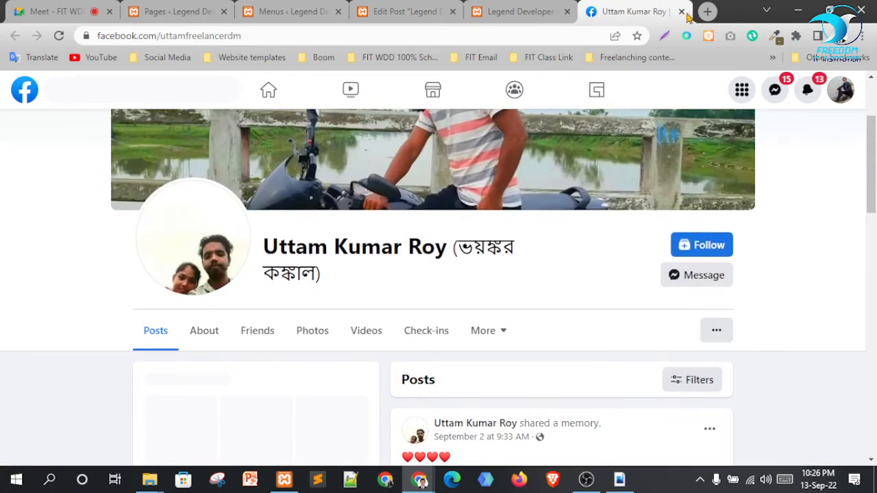
key("ctrl+w")
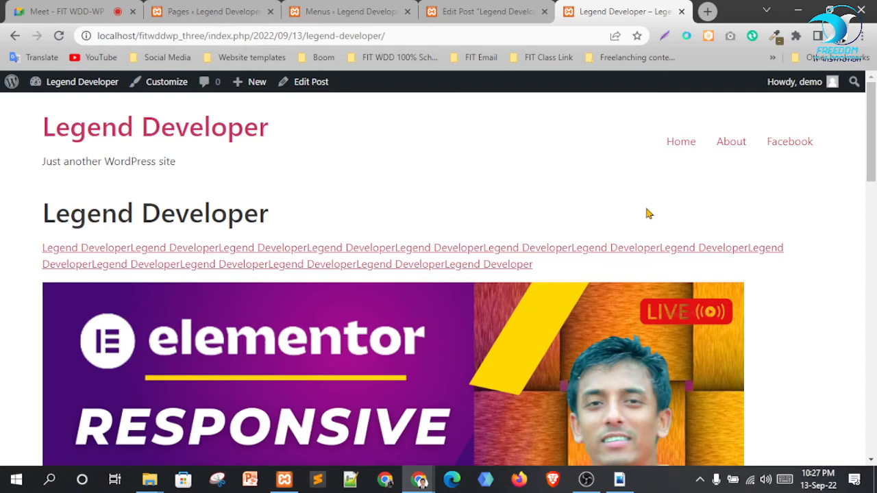
In Installed Plugins, select all and bulk-delete Akismet Anti-Spam and Hello Dolly, confirming with OK
left_click(346, 11)
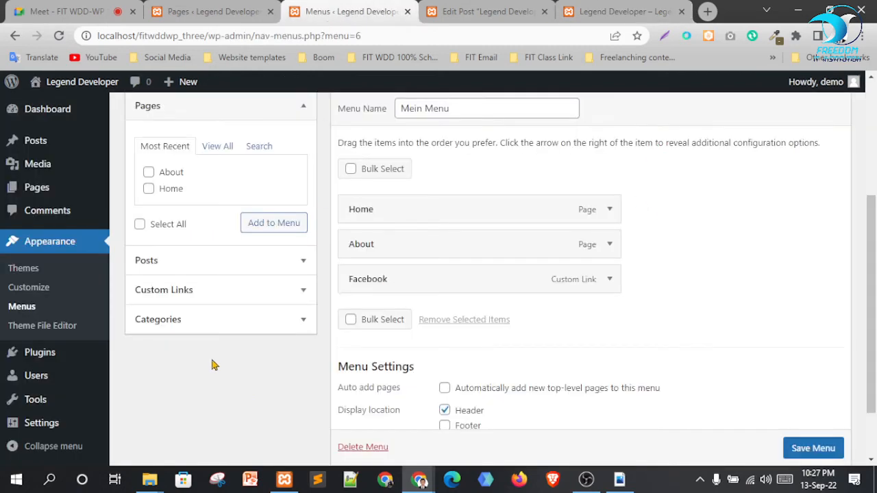
scroll(157, 390, "down", 1)
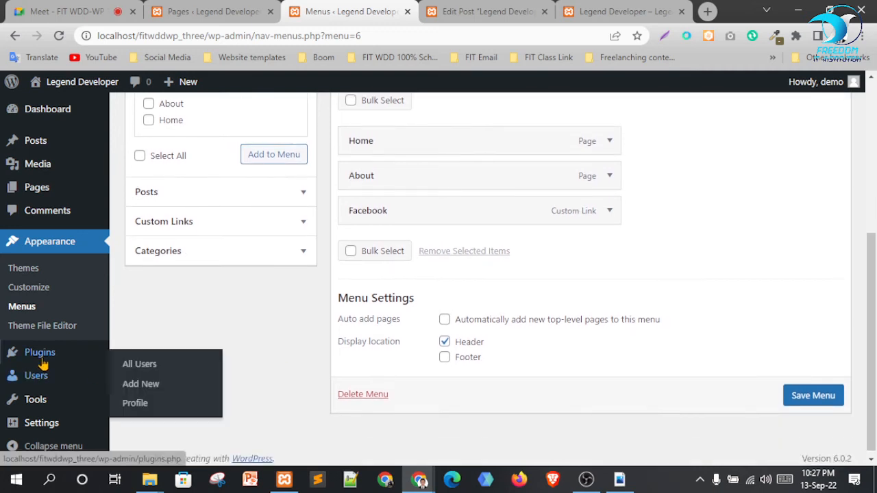
mouse_move(39, 352)
left_click(136, 357)
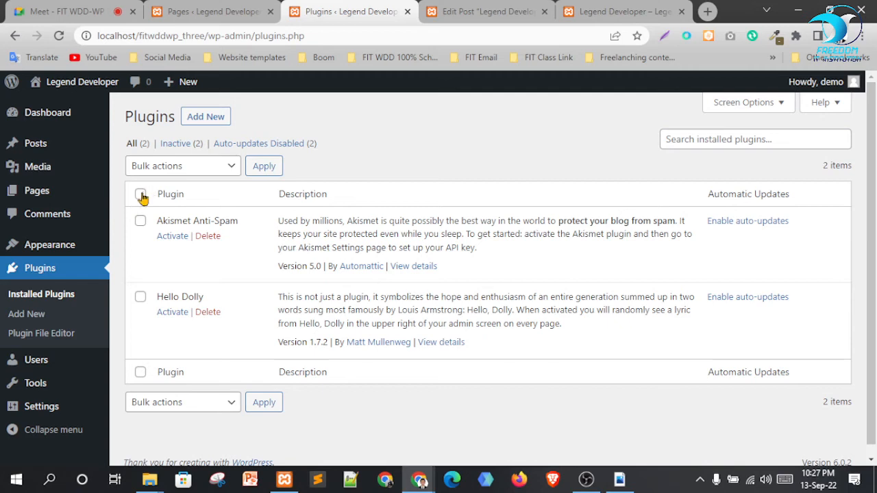
left_click(140, 194)
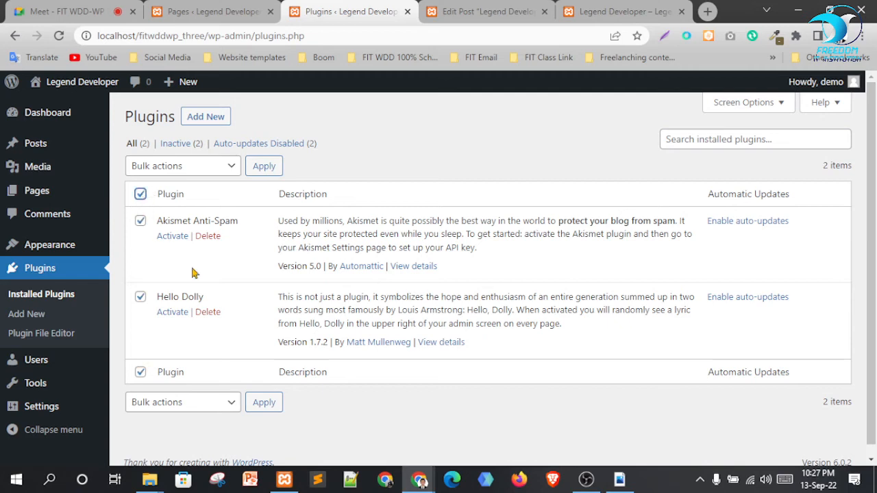
left_click(186, 166)
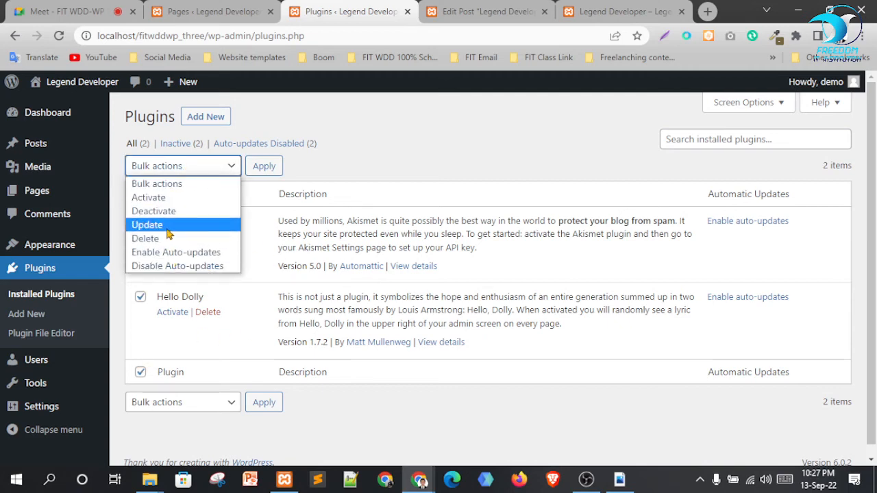
left_click(171, 238)
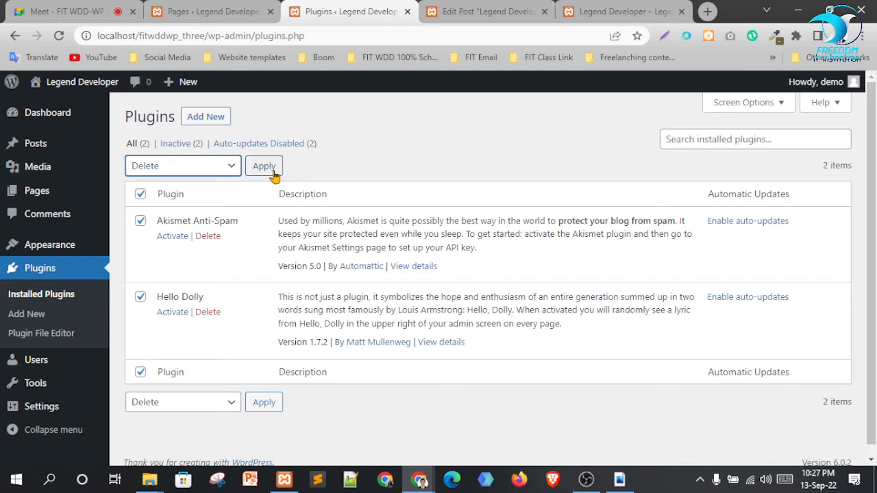
left_click(264, 167)
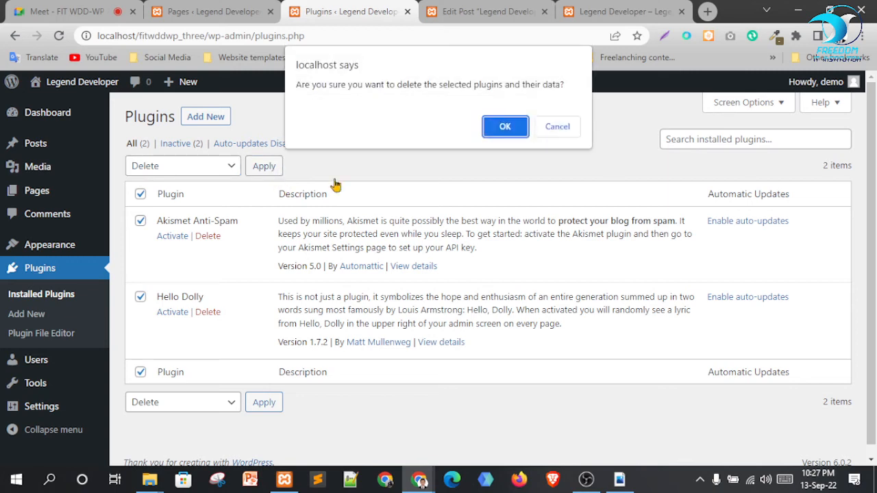
left_click(510, 126)
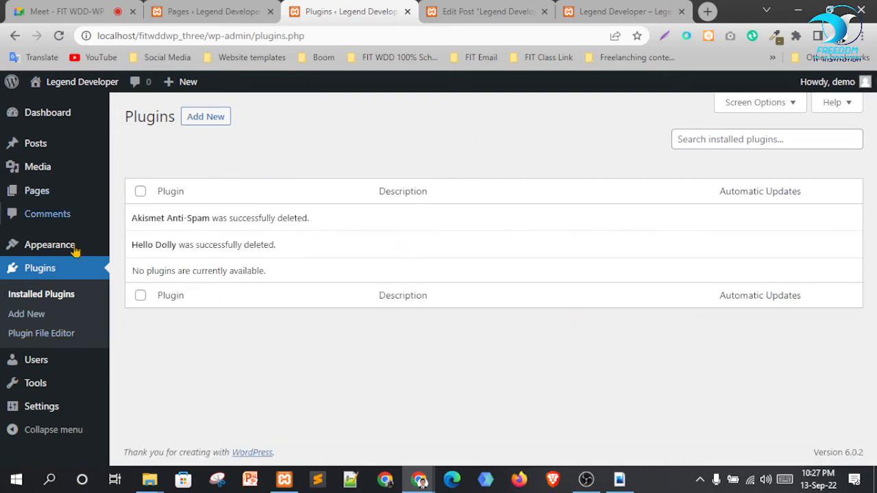
left_click(216, 120)
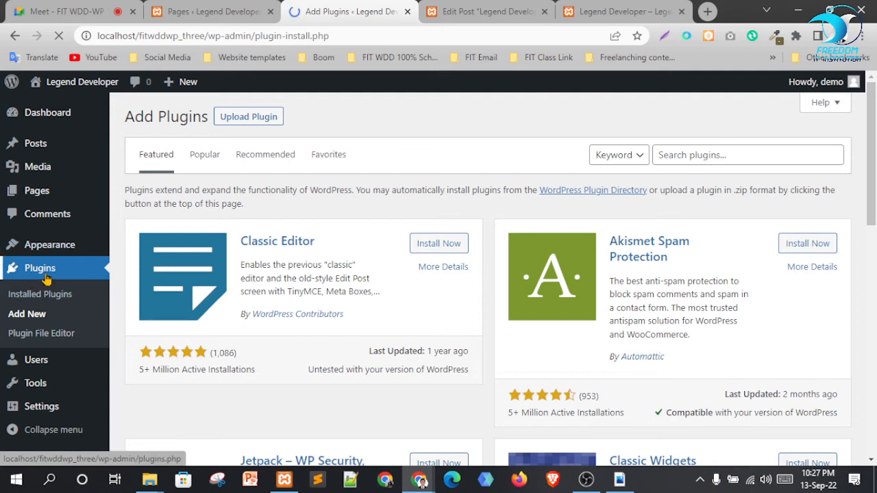
Return to the Mein Menu editor and expand the Custom Links panel
mouse_move(51, 247)
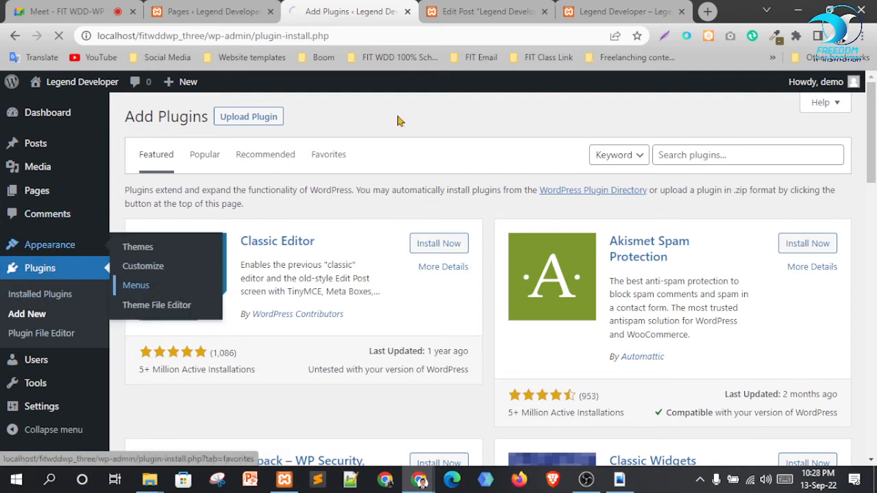
left_click(625, 9)
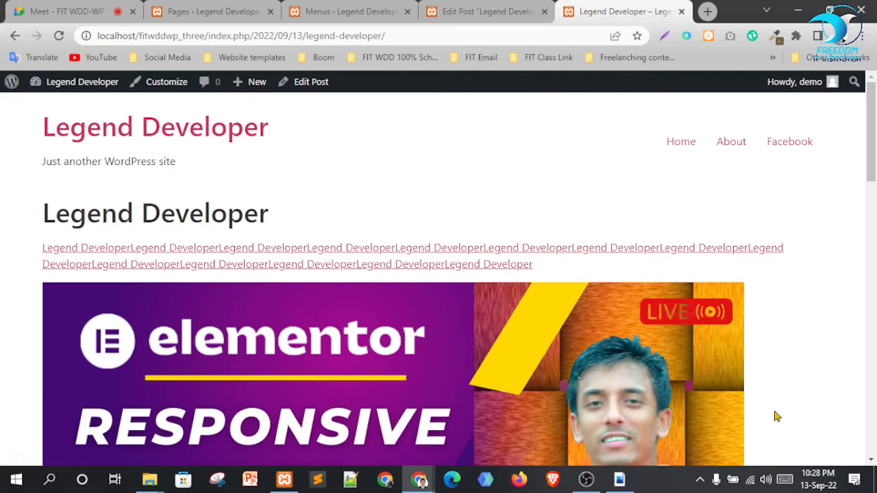
left_click(466, 11)
left_click(349, 11)
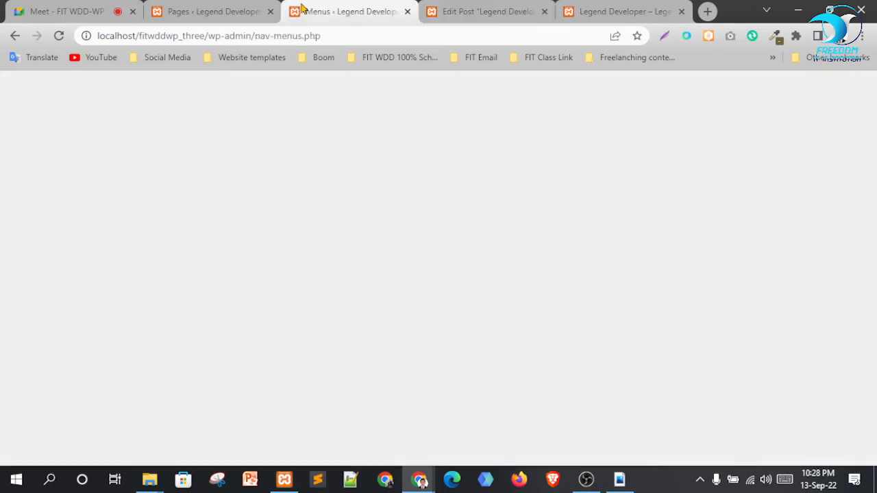
scroll(392, 296, "down", 2)
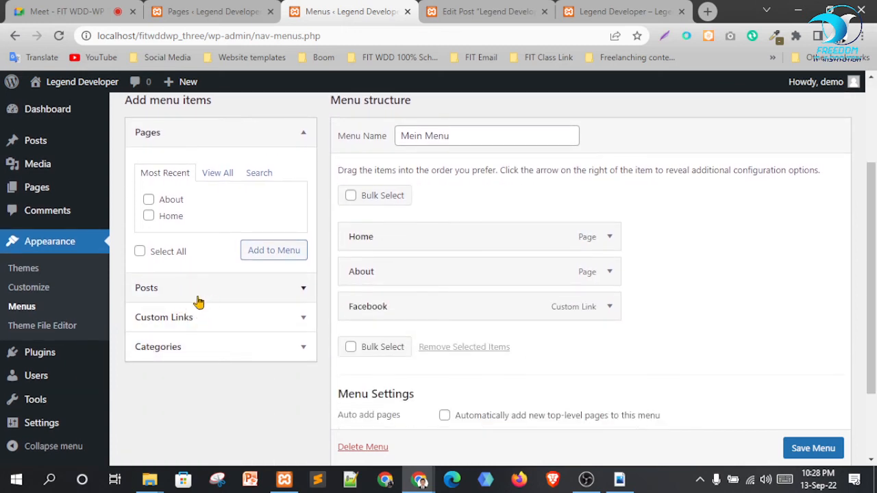
left_click(212, 320)
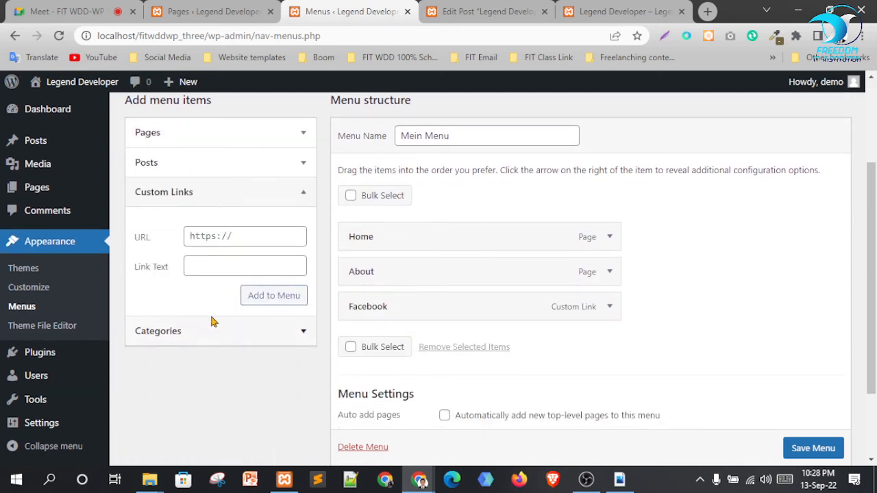
Add a Linkedin custom link with URL # to Mein Menu
left_click(232, 262)
left_click(224, 235)
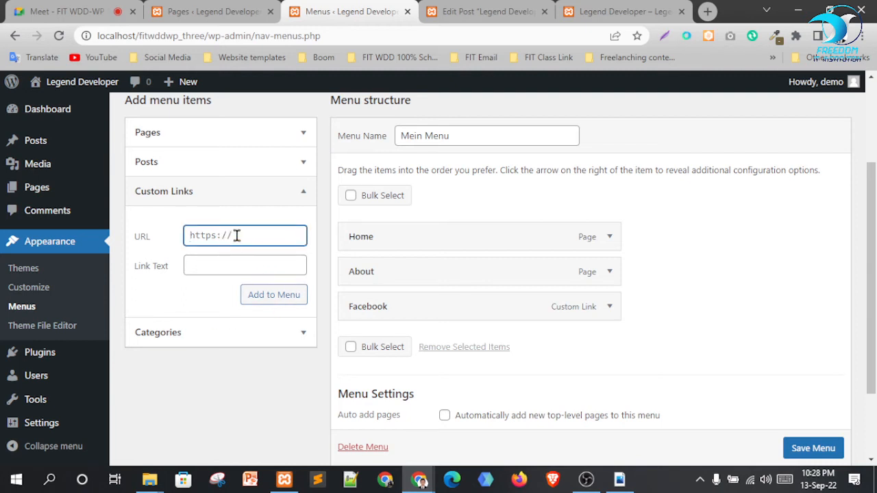
key("ctrl+a")
type("#")
left_click(249, 269)
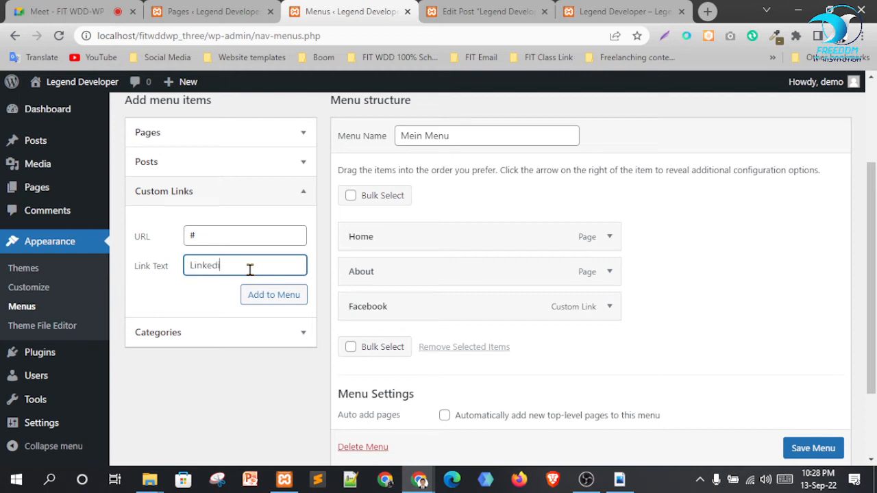
left_click(270, 306)
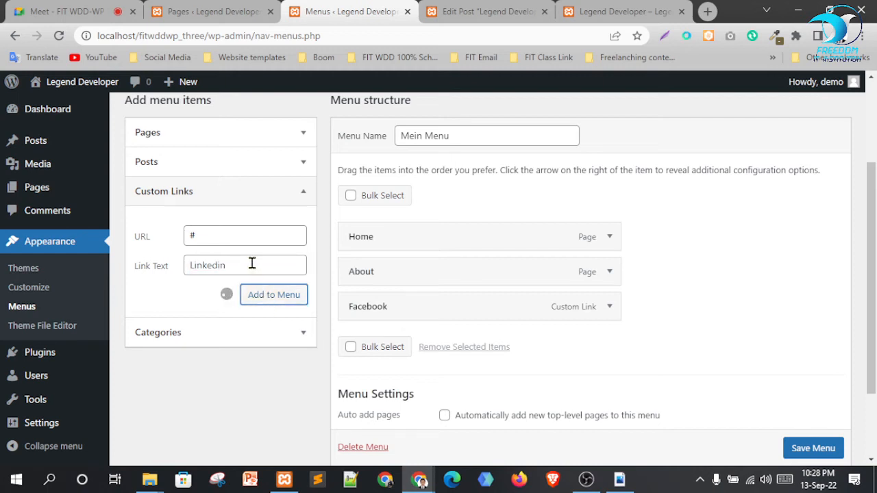
Add a Twitter custom link with URL # and save the menu
left_click(236, 238)
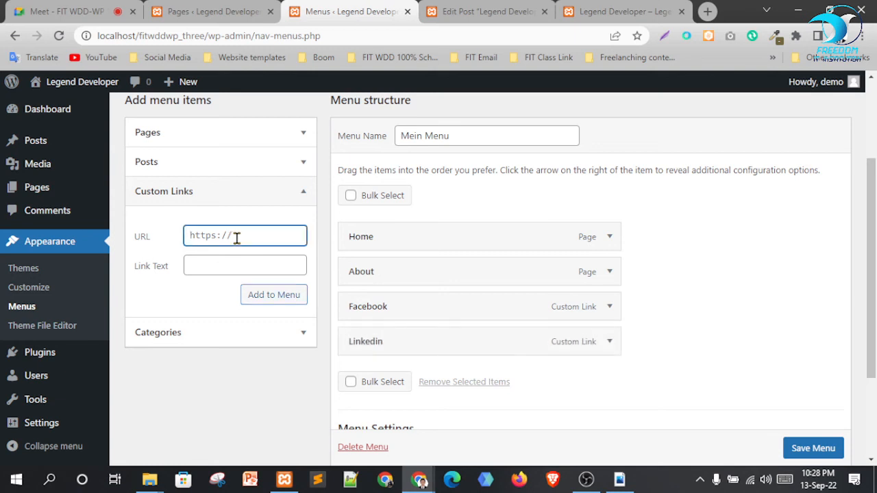
type("#")
key("Tab")
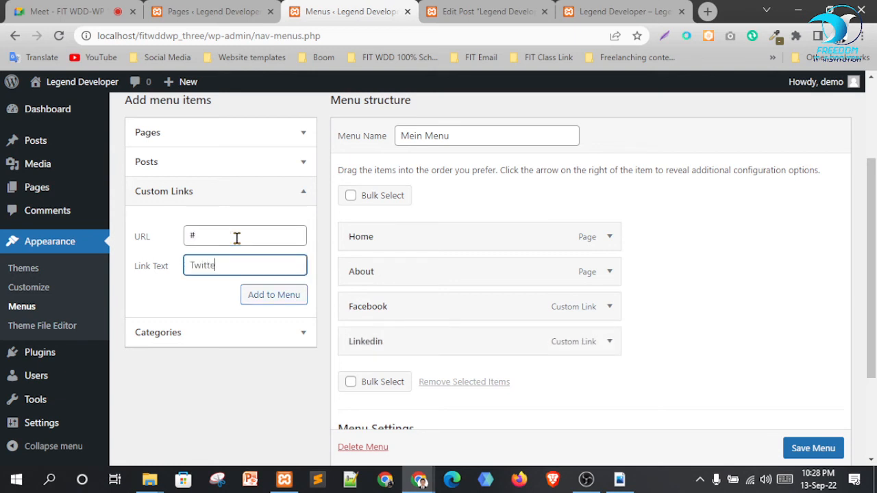
left_click(276, 299)
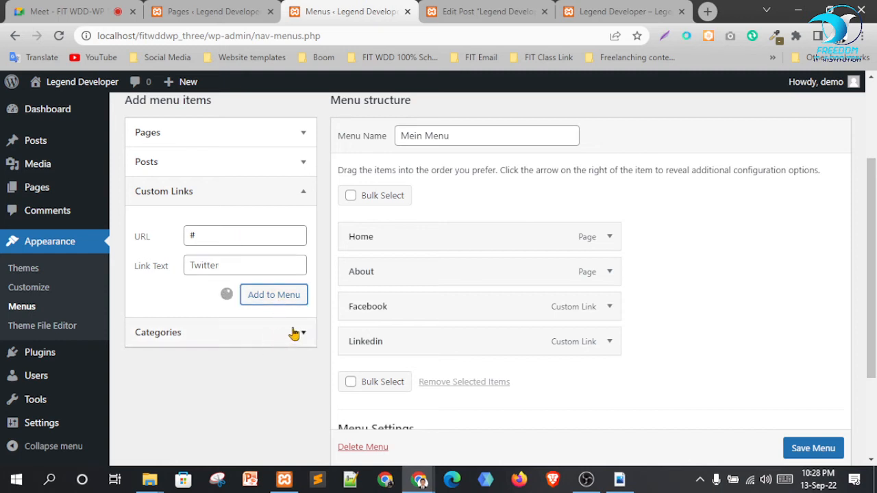
scroll(725, 275, "down", 1)
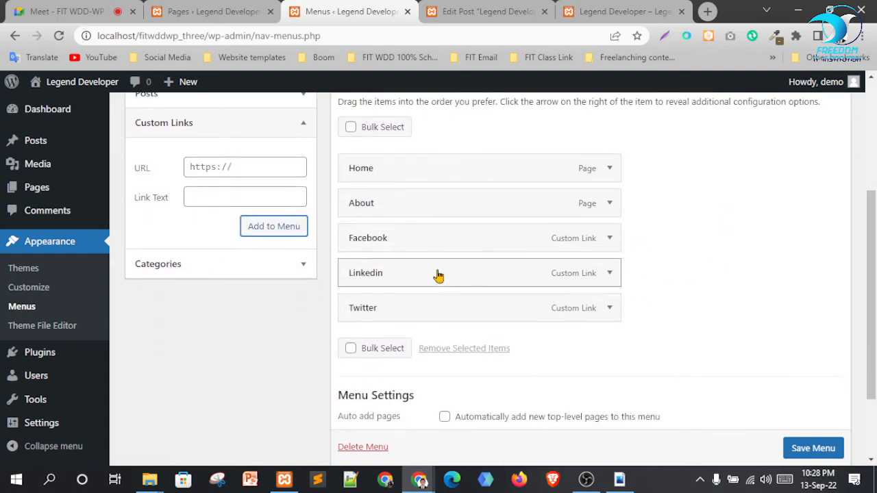
scroll(809, 453, "down", 1)
left_click(812, 449)
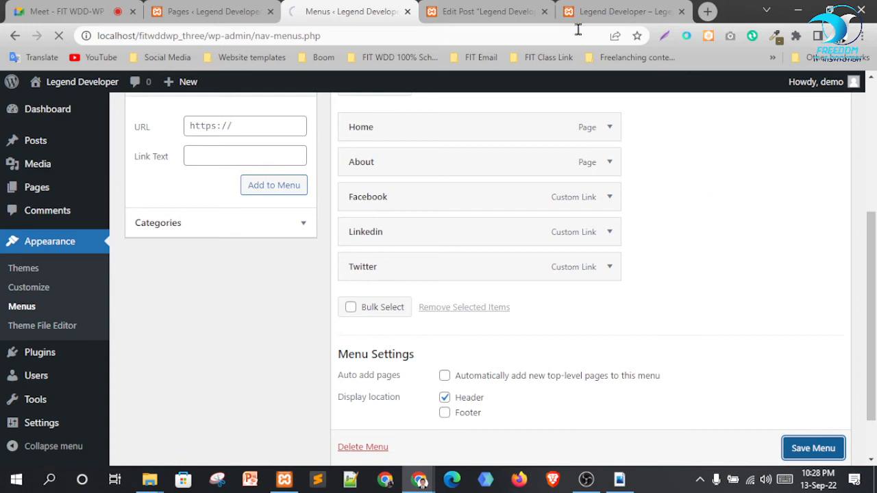
left_click(598, 7)
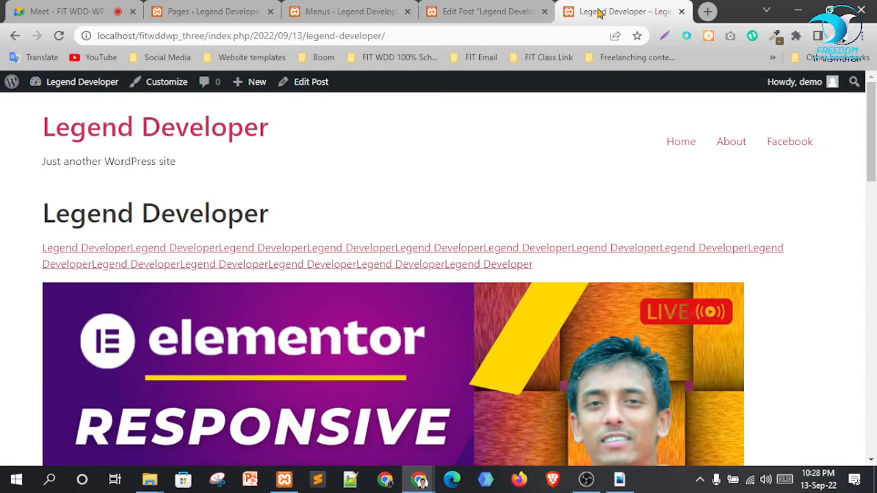
Reload the site to show Linkedin and Twitter in the header, then return to the Menus page
left_click(59, 40)
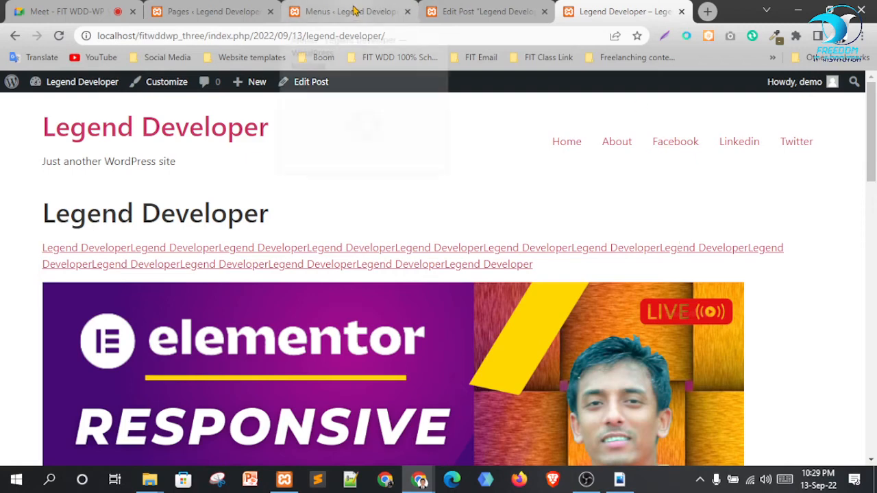
left_click(352, 13)
scroll(744, 290, "down", 4)
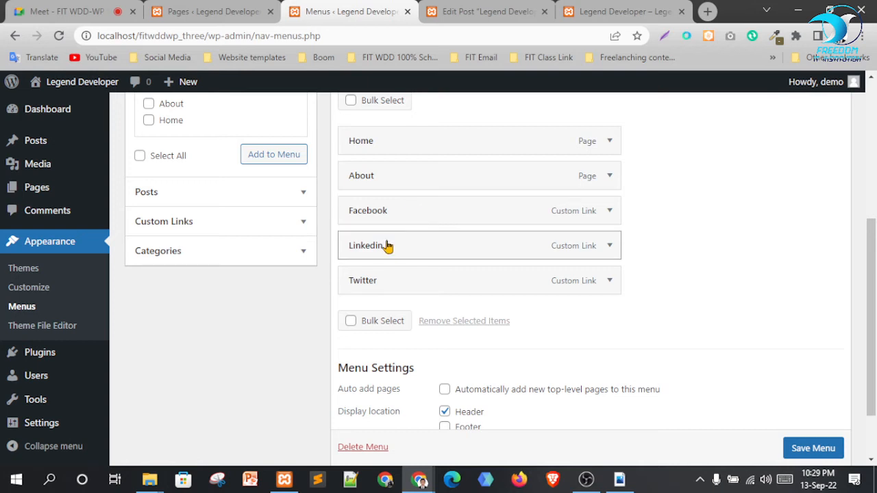
Drag Linkedin and Twitter beneath Facebook as sub items and save Mein Menu
left_click_drag(387, 247, 415, 245)
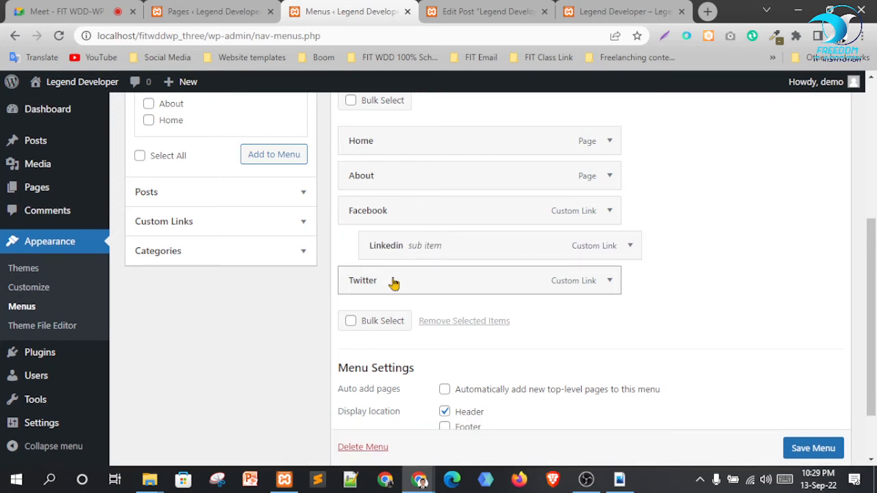
left_click_drag(394, 284, 416, 280)
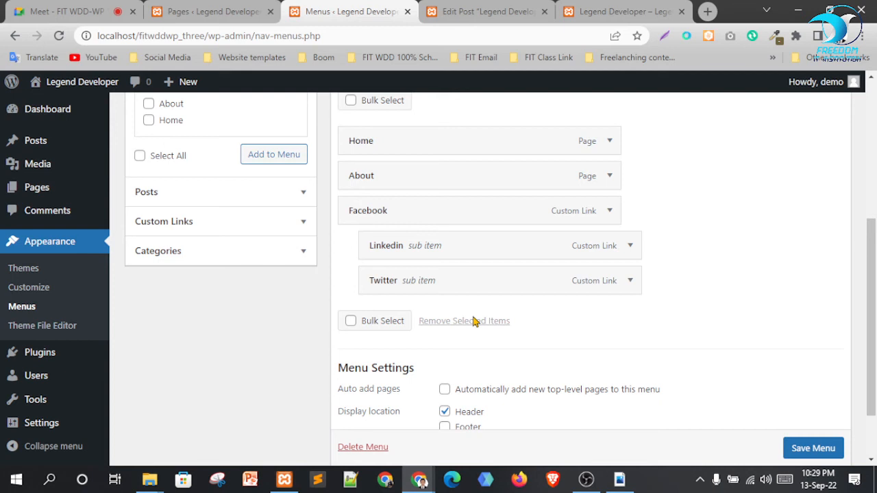
scroll(816, 449, "down", 1)
left_click(813, 428)
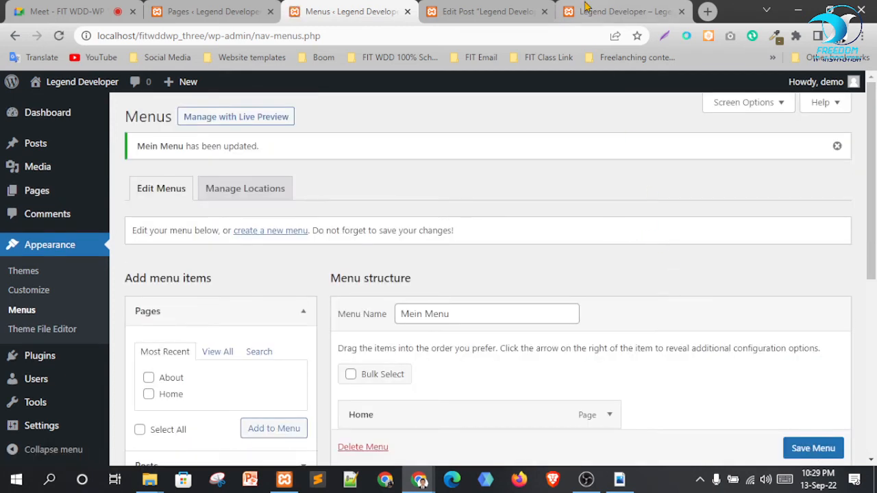
mouse_move(594, 7)
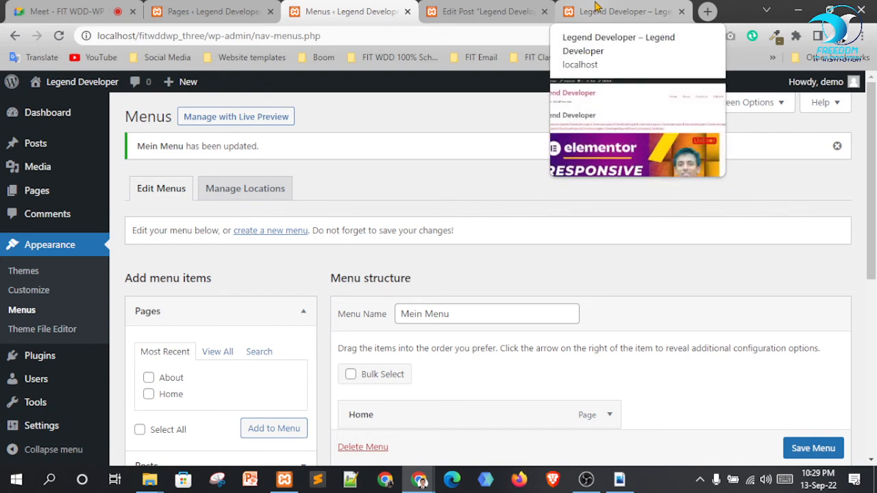
Reload the live site to check the Facebook dropdown with Linkedin and Twitter, then return to Menus
left_click(597, 10)
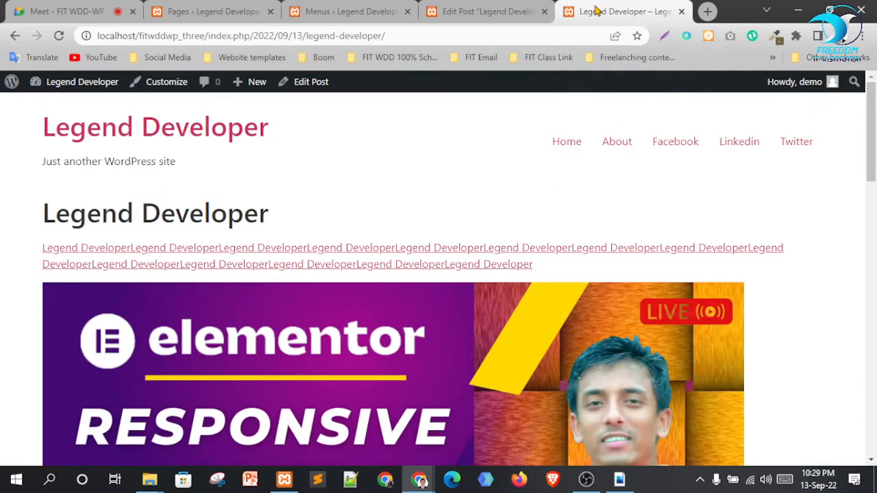
left_click(59, 36)
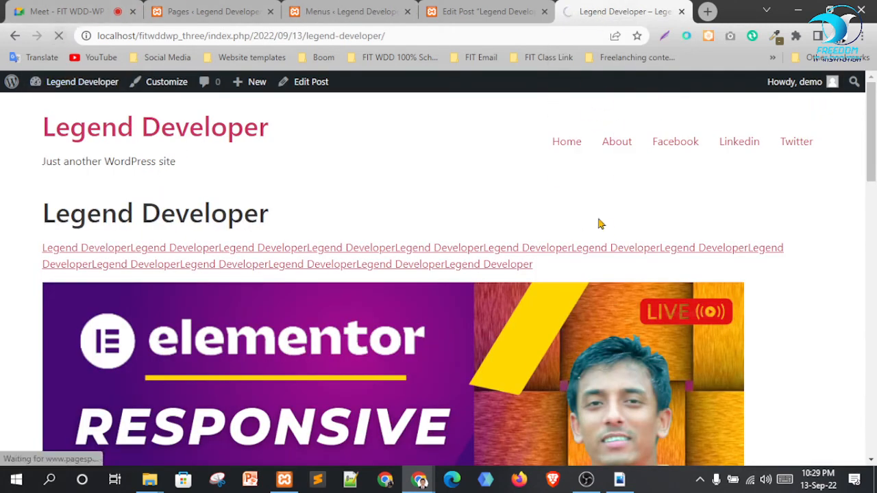
mouse_move(804, 149)
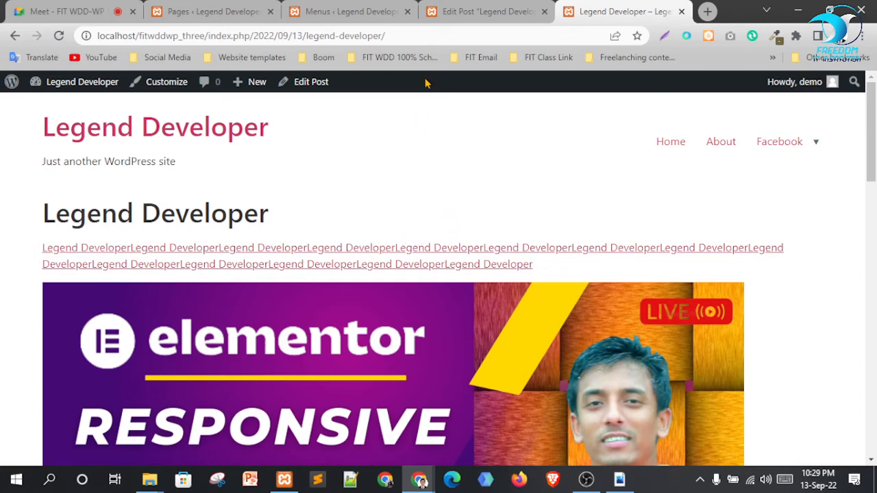
left_click(317, 6)
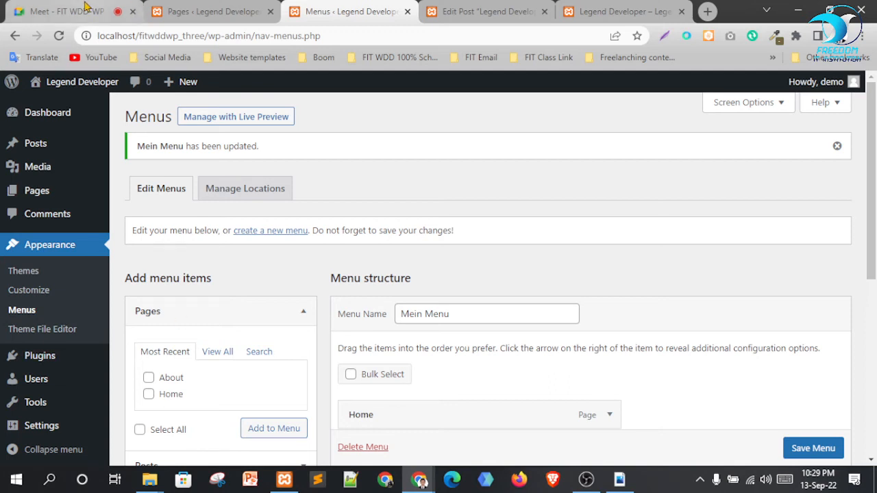
Remove a participant from the Google Meet call and close the in-call messages panel
left_click(66, 11)
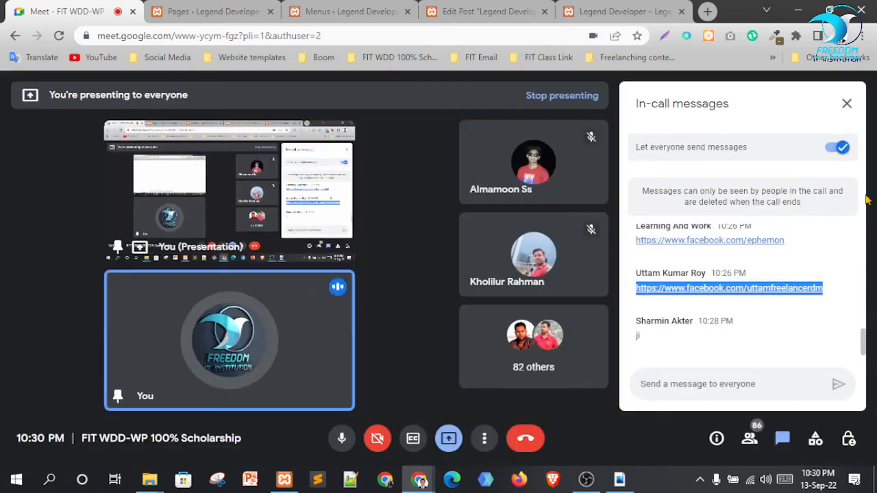
left_click(564, 165)
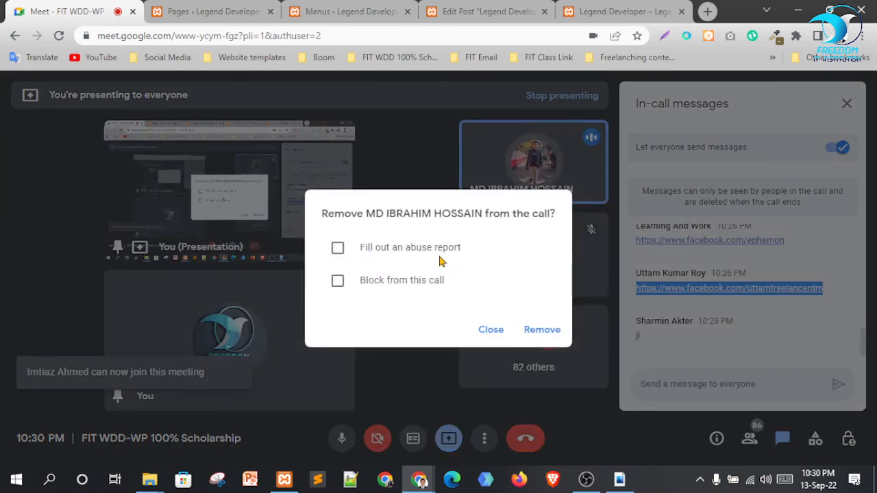
left_click(544, 332)
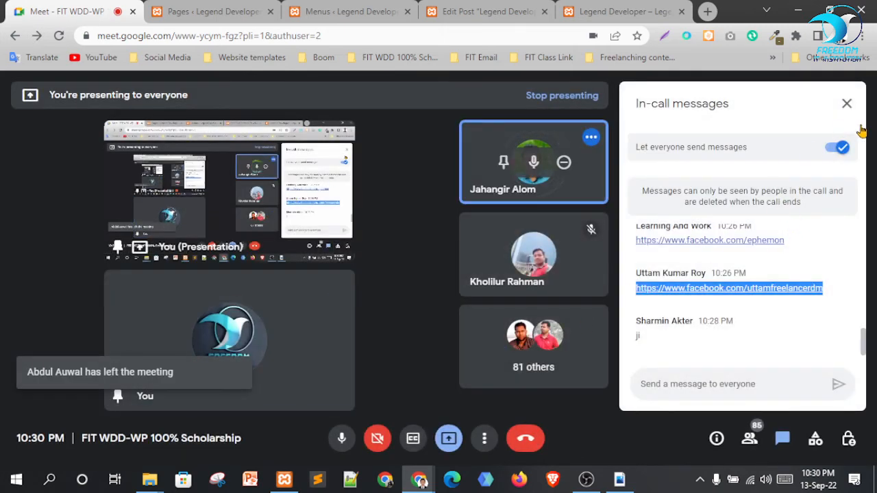
left_click(847, 103)
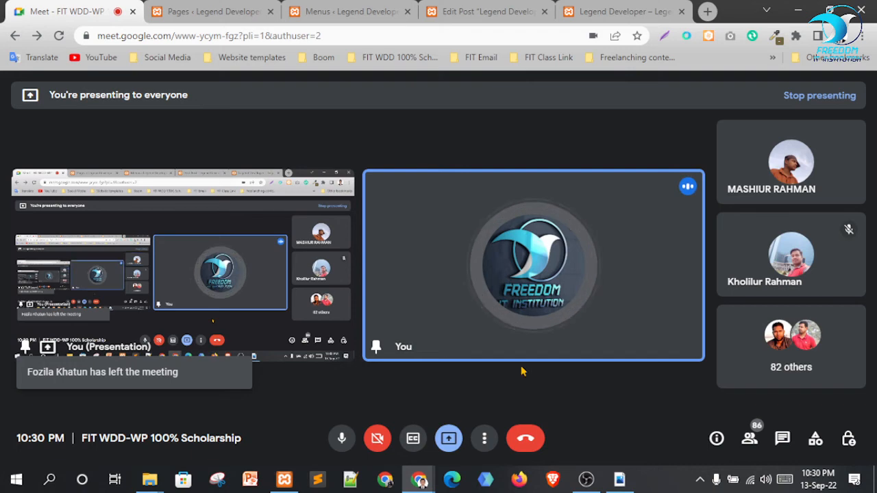
Return to the WordPress menu editor to review Mein Menu's structure
left_click(370, 9)
left_click(68, 10)
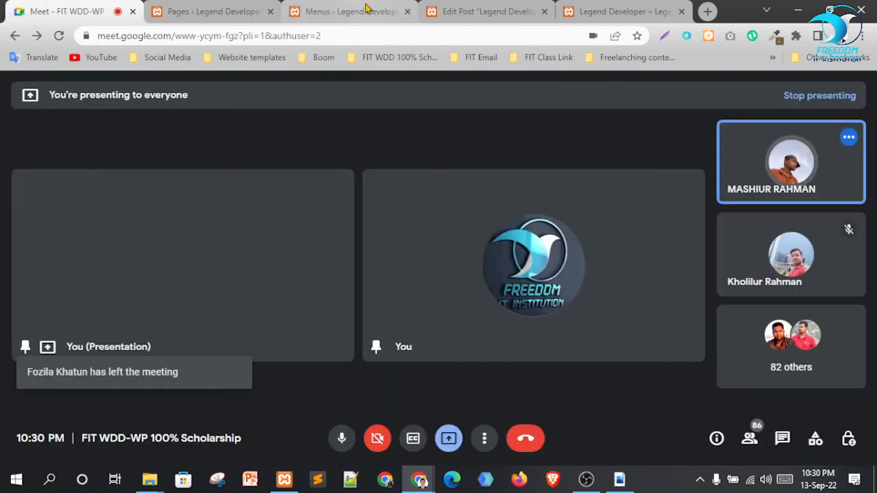
left_click(361, 7)
scroll(624, 294, "down", 2)
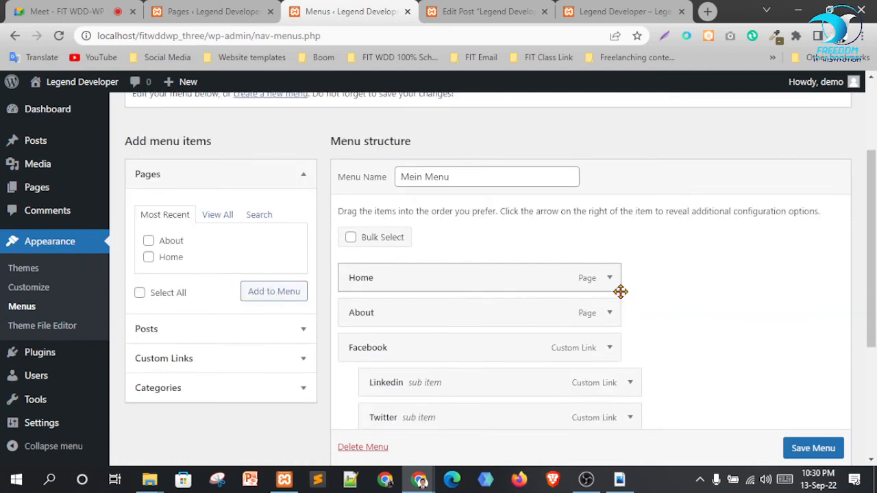
Flip between the live site, post editor and menu editor tabs
left_click(603, 8)
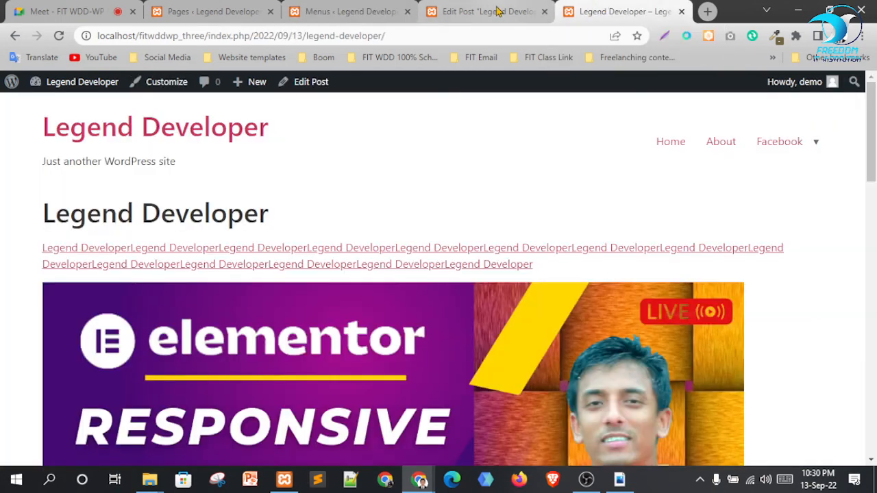
left_click(497, 10)
left_click(594, 8)
left_click(339, 7)
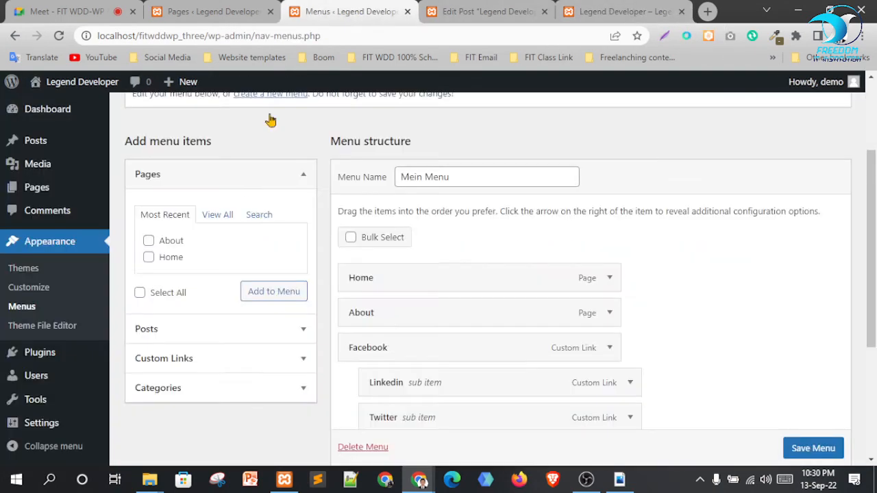
left_click(596, 10)
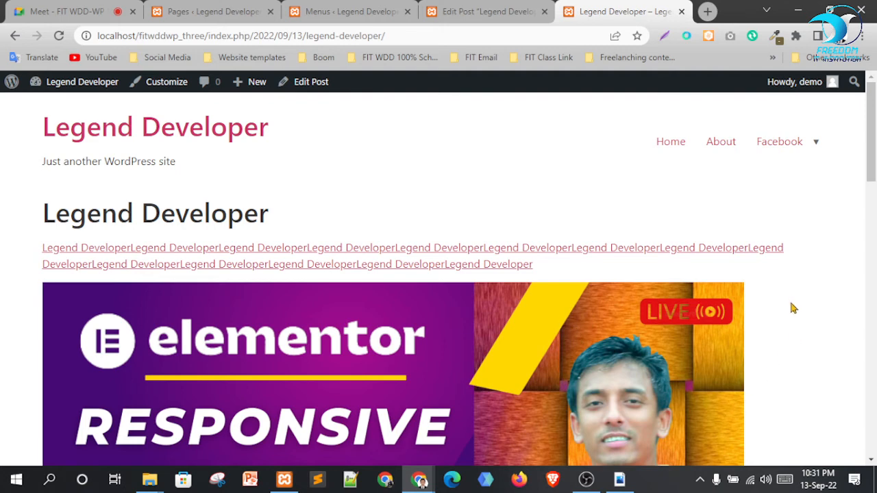
Return to the Menus admin page after checking the meeting, and scroll to the Mein Menu structure
left_click(350, 12)
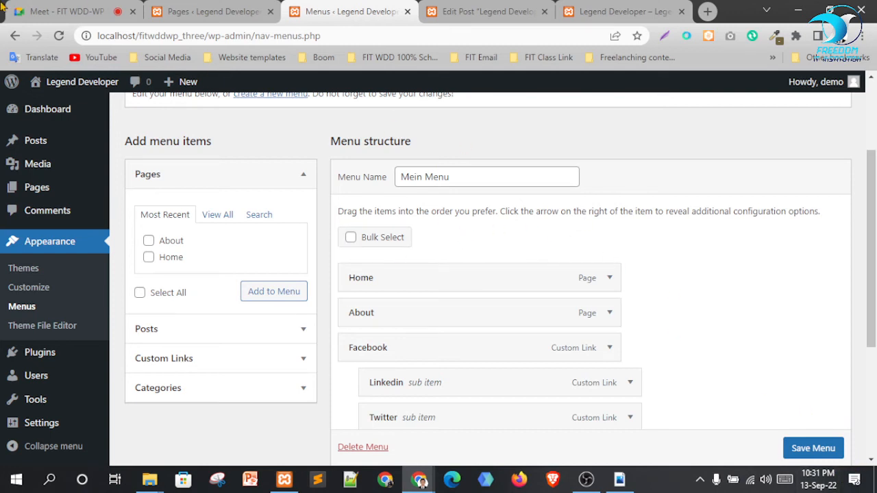
left_click(29, 7)
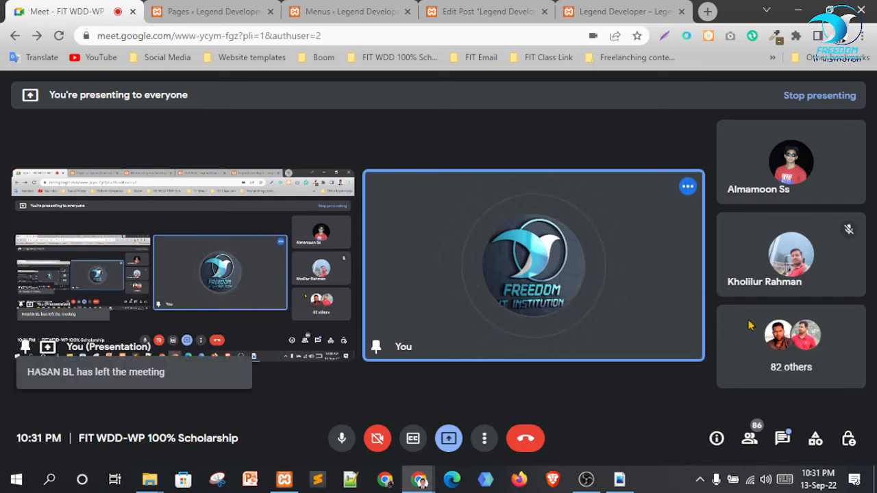
left_click(347, 11)
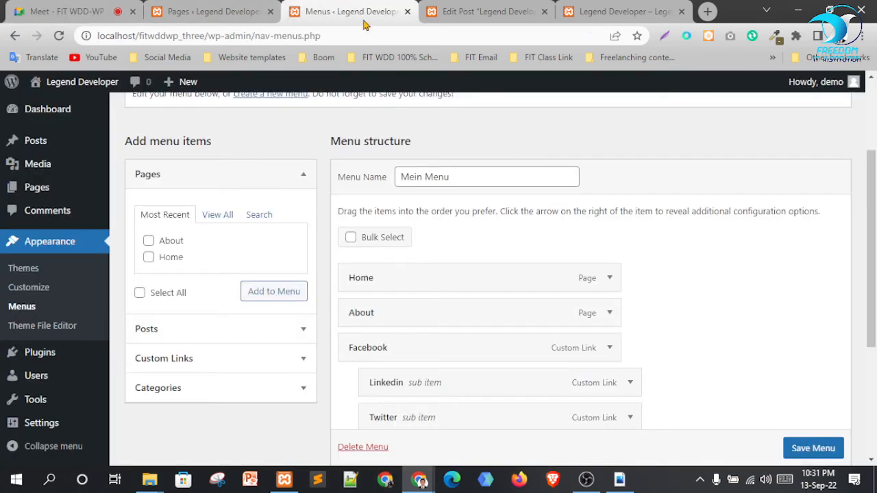
scroll(211, 341, "down", 3)
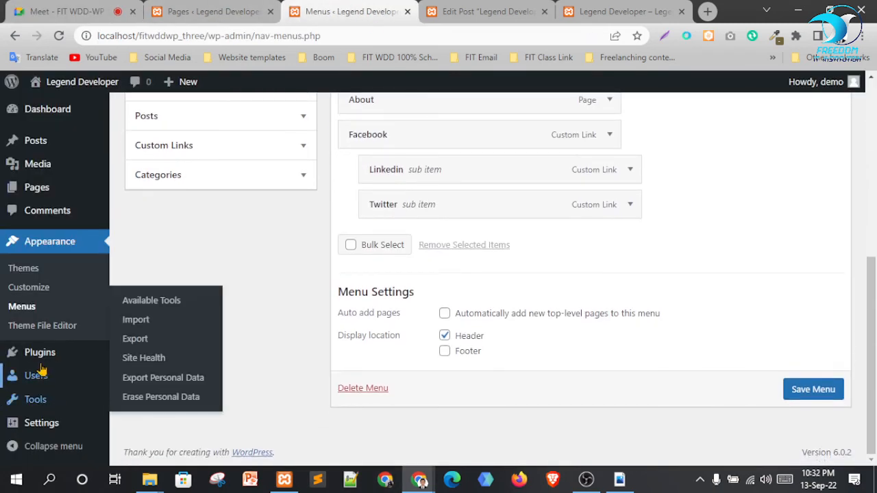
Open the All Users list and start a new user form
mouse_move(39, 381)
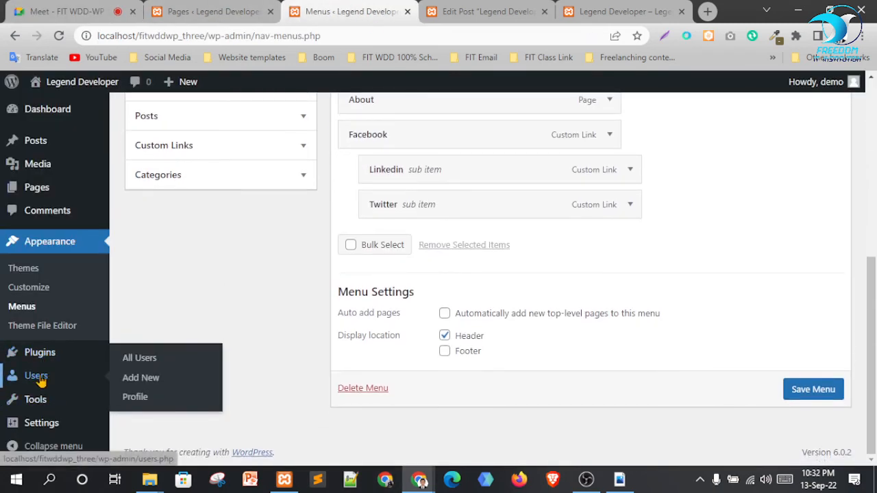
left_click(127, 358)
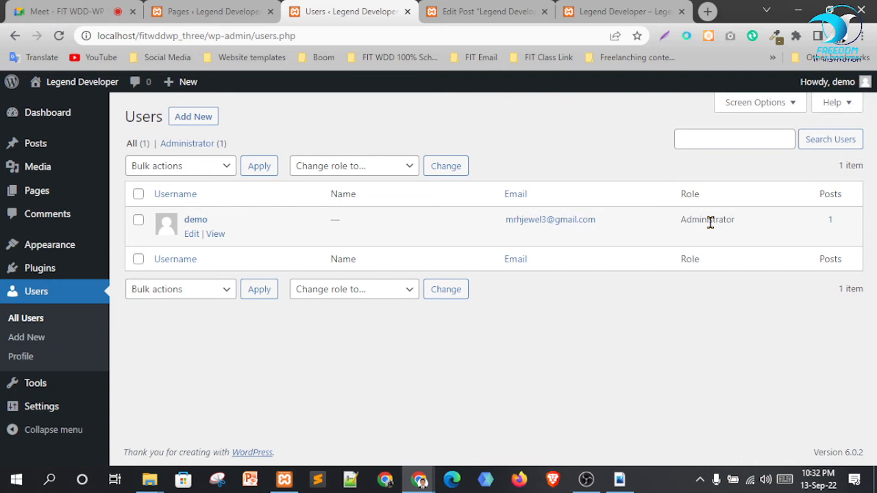
left_click(195, 117)
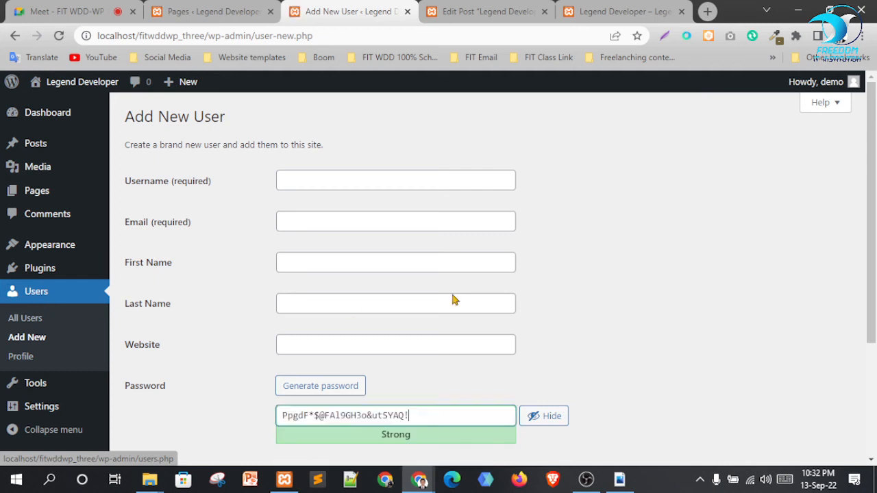
left_click(318, 176)
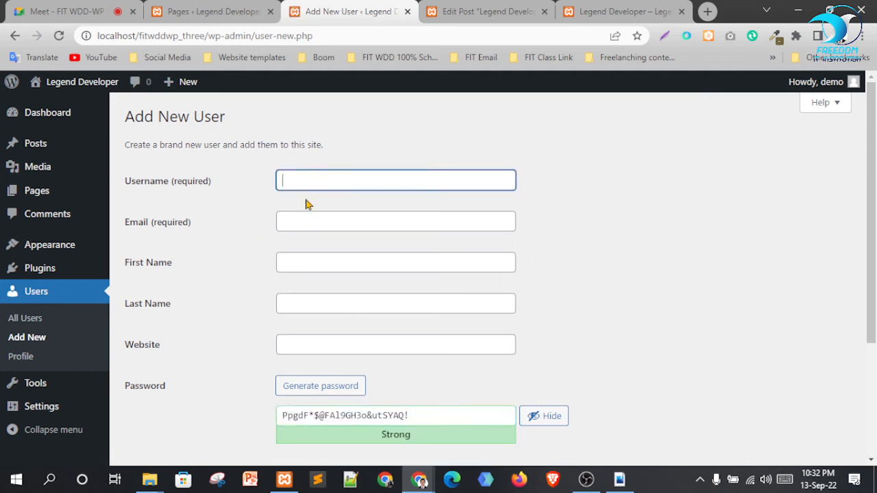
left_click(340, 223)
left_click(607, 235)
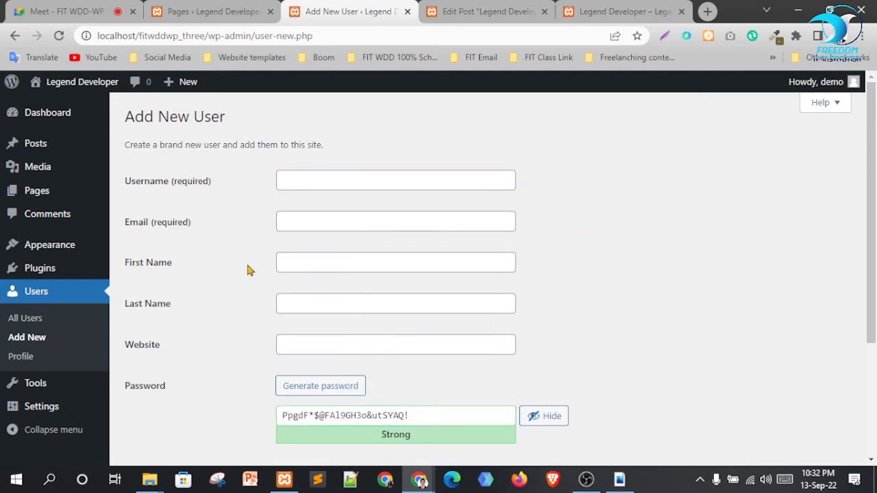
scroll(197, 312, "down", 2)
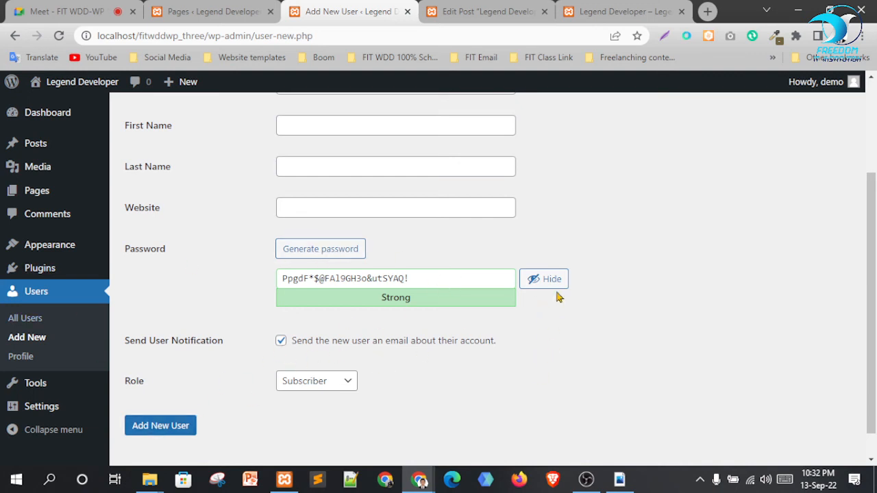
scroll(419, 163, "up", 2)
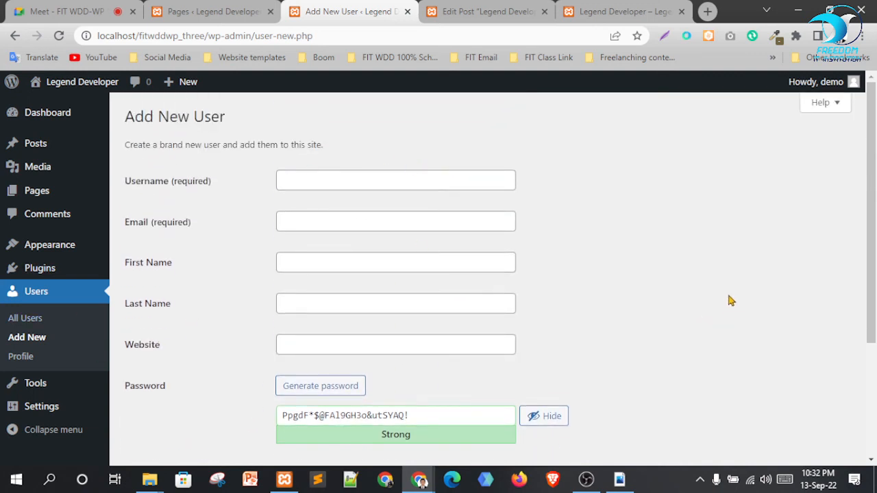
Enter the username and e-mail, filling first and last name from saved details
left_click(407, 180)
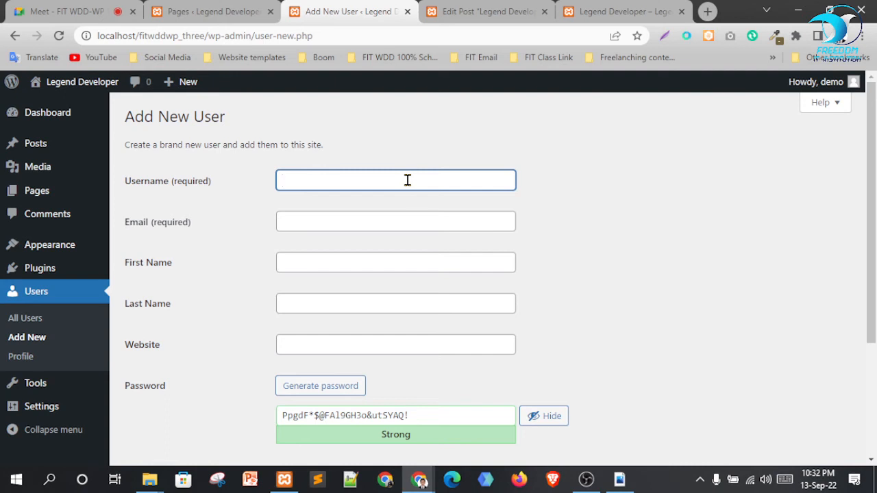
type("mrh")
key("Tab")
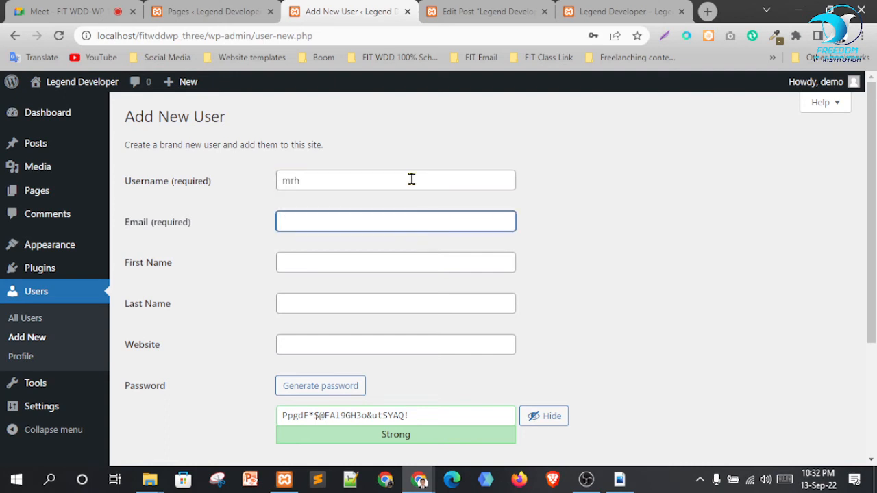
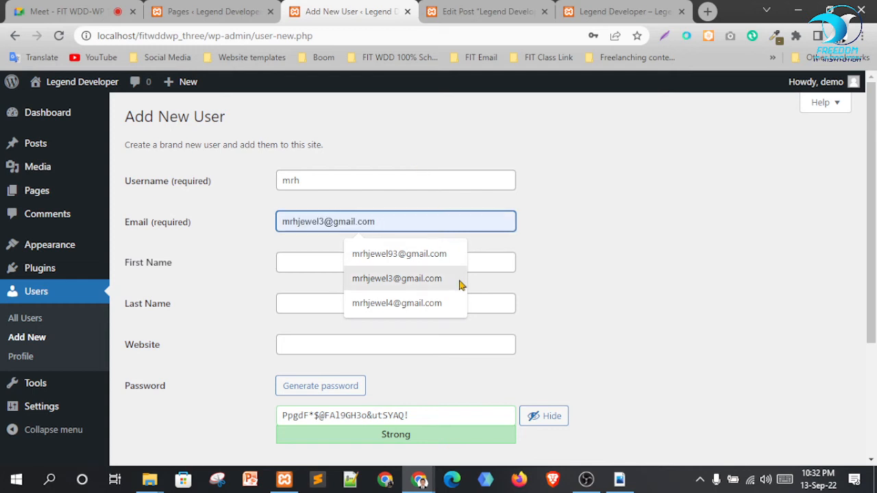
left_click(452, 281)
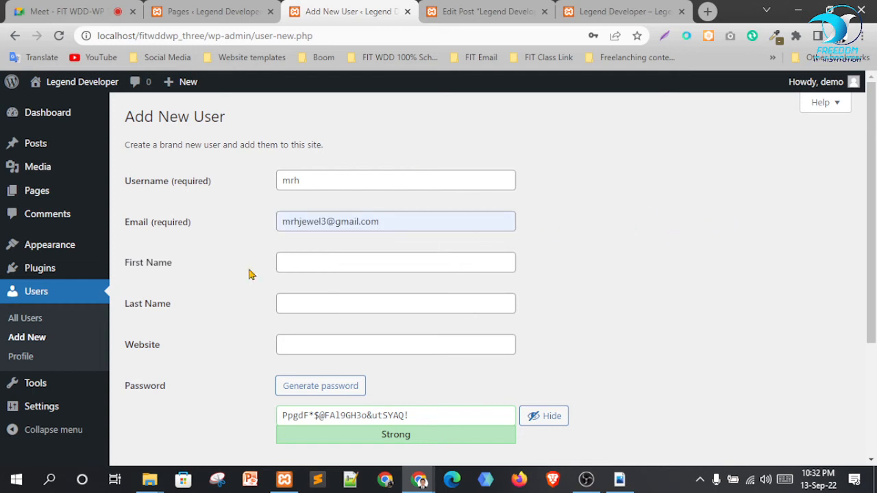
left_click(320, 262)
left_click(404, 313)
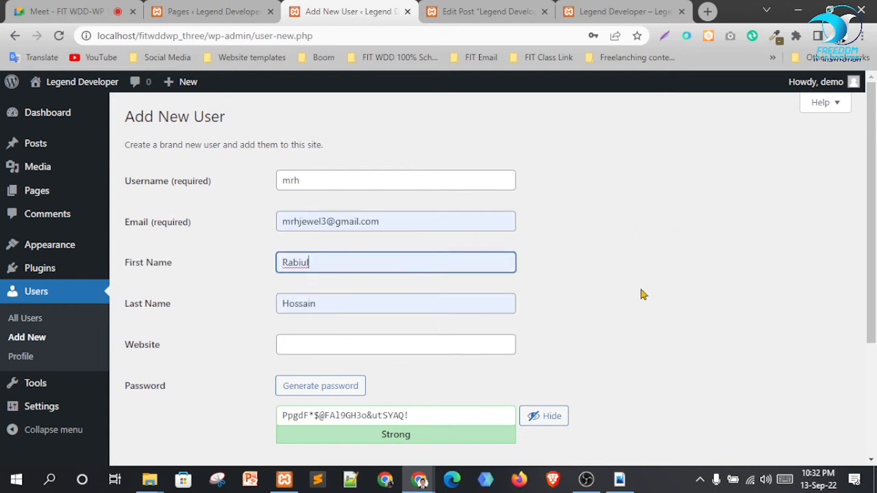
Replace the generated password with a simple one and confirm use of the weak password
scroll(394, 239, "down", 2)
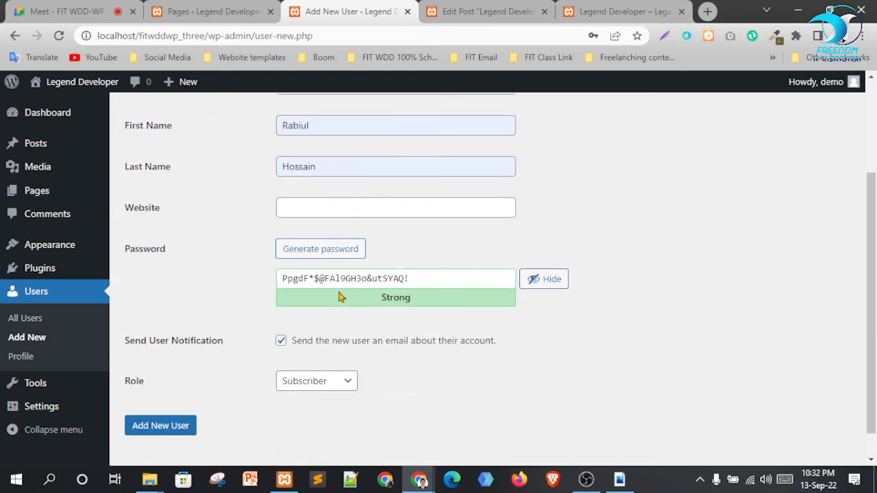
left_click_drag(422, 279, 277, 279)
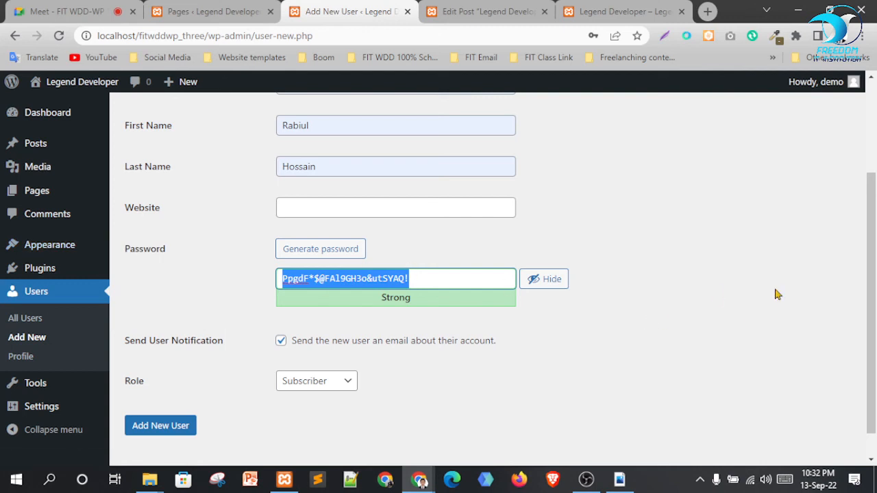
type("Demo")
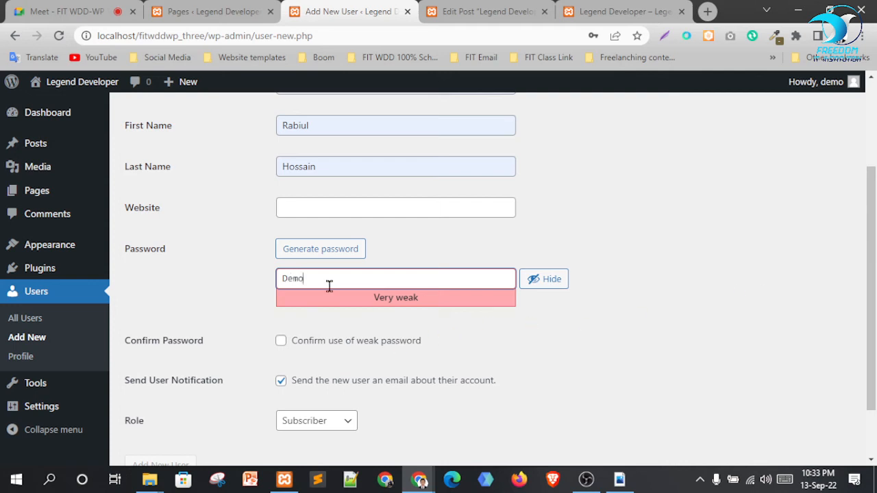
left_click_drag(322, 279, 211, 270)
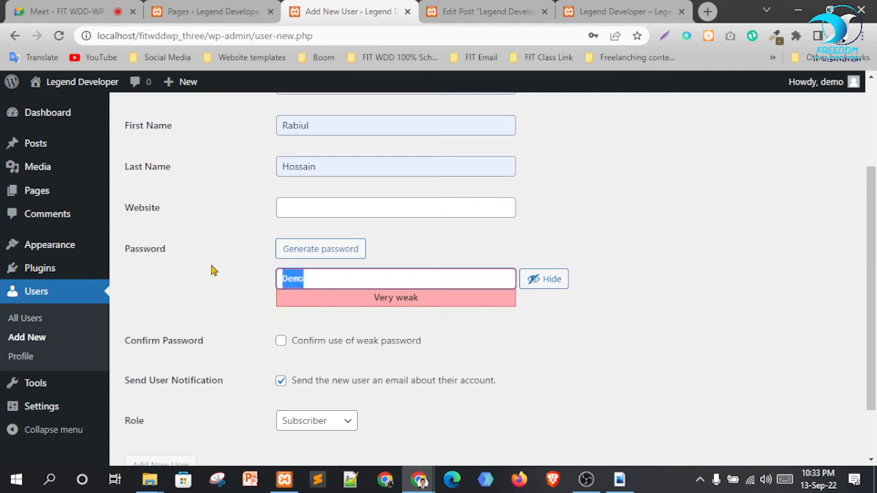
type("d")
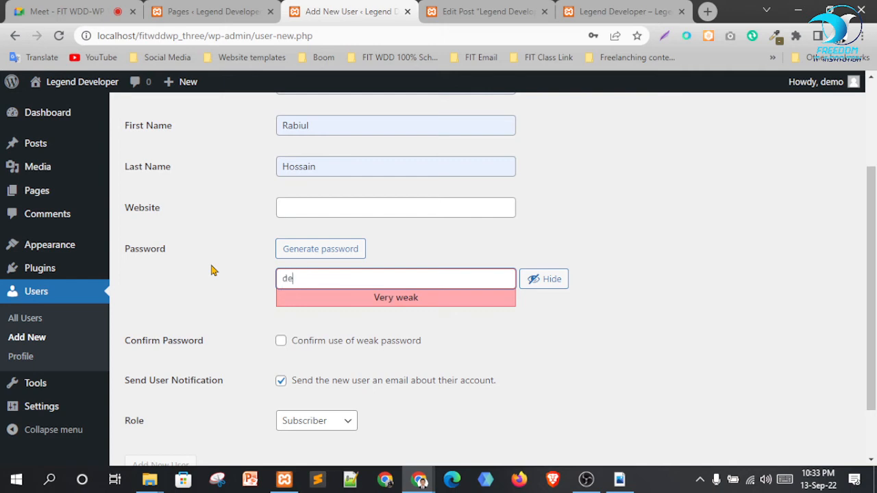
left_click(659, 333)
scroll(608, 235, "up", 1)
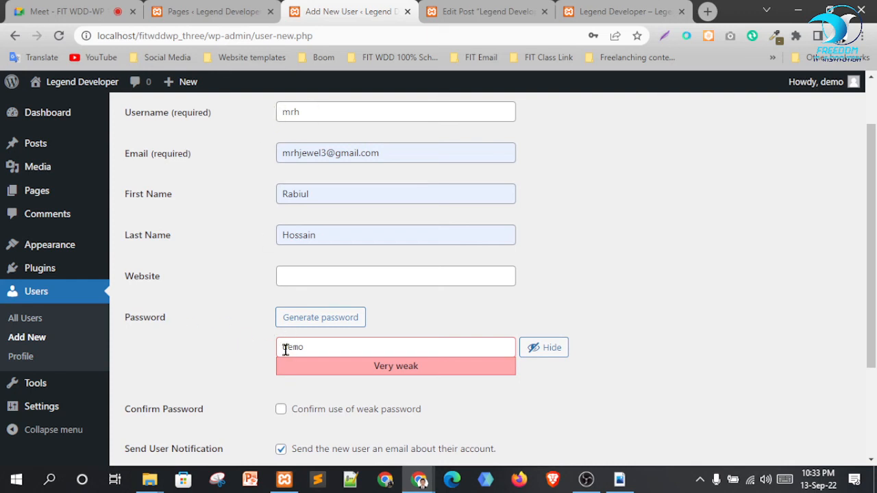
scroll(671, 357, "down", 2)
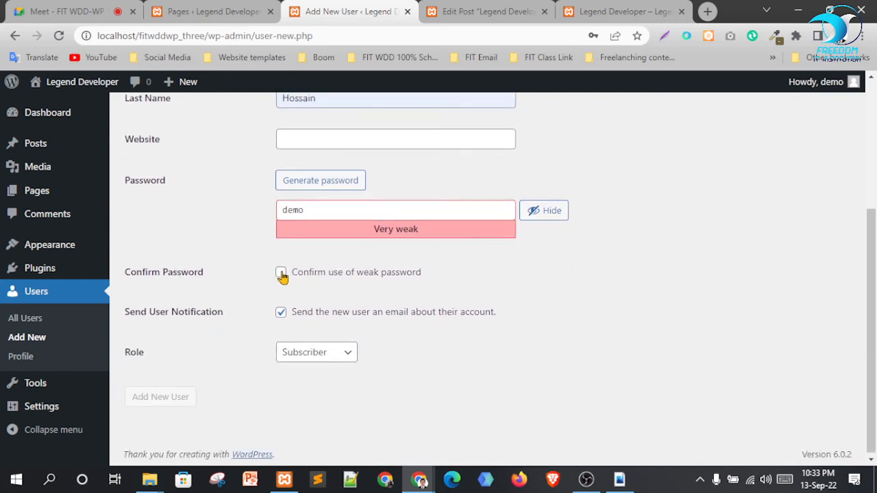
left_click(281, 272)
left_click(342, 351)
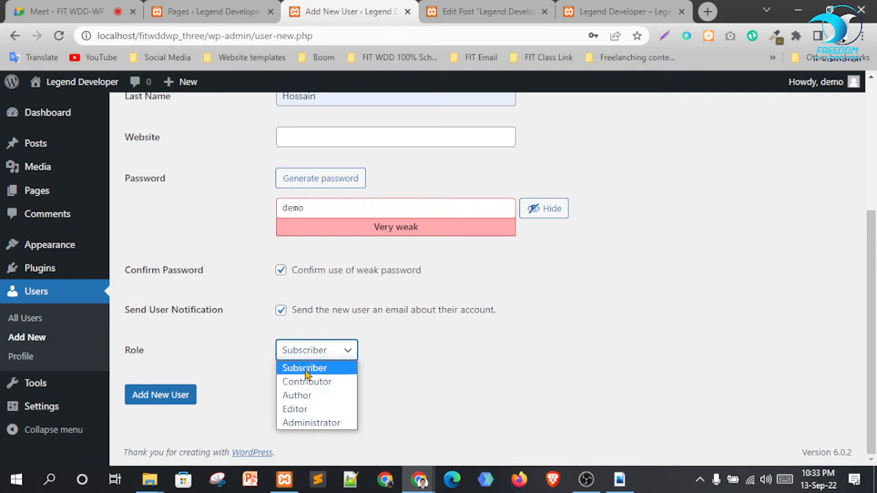
Assign the Editor role and submit, getting an 'e-mail already registered' error
left_click(322, 409)
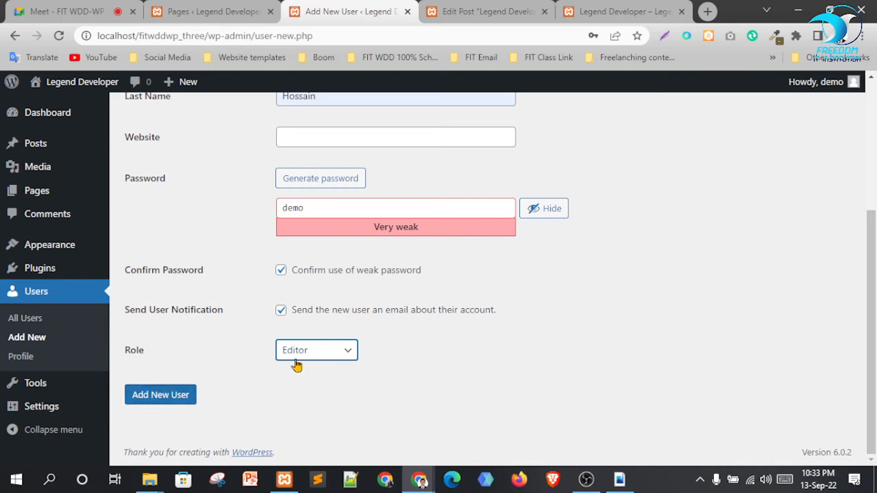
left_click(165, 398)
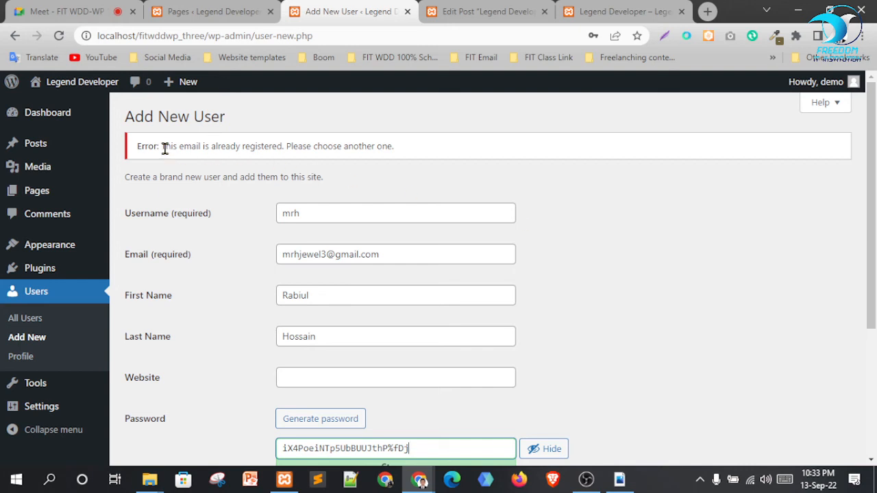
Change the digit in the new user's e-mail address to make it unique
left_click_drag(165, 147, 352, 148)
scroll(754, 333, "down", 1)
scroll(754, 332, "down", 1)
left_click(324, 118)
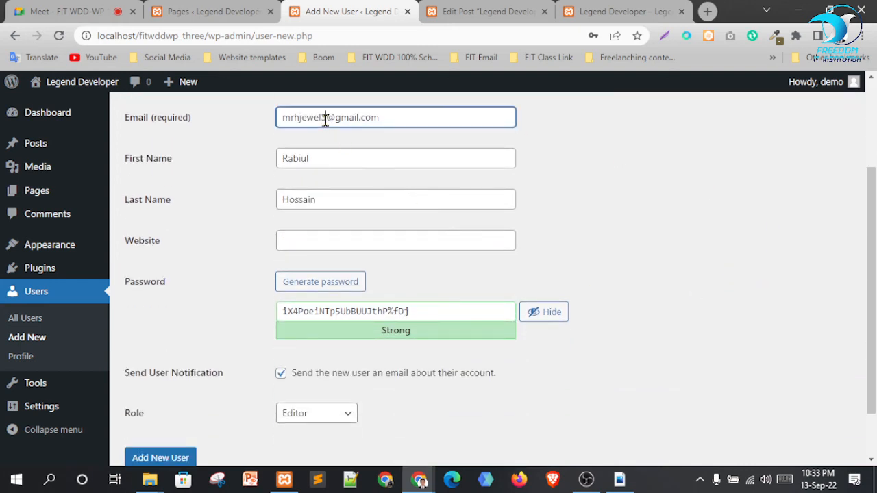
key("BackSpace")
type("4")
Set a simple weak password, turn off the notification e-mail, keep Editor, and add the user
scroll(797, 256, "down", 1)
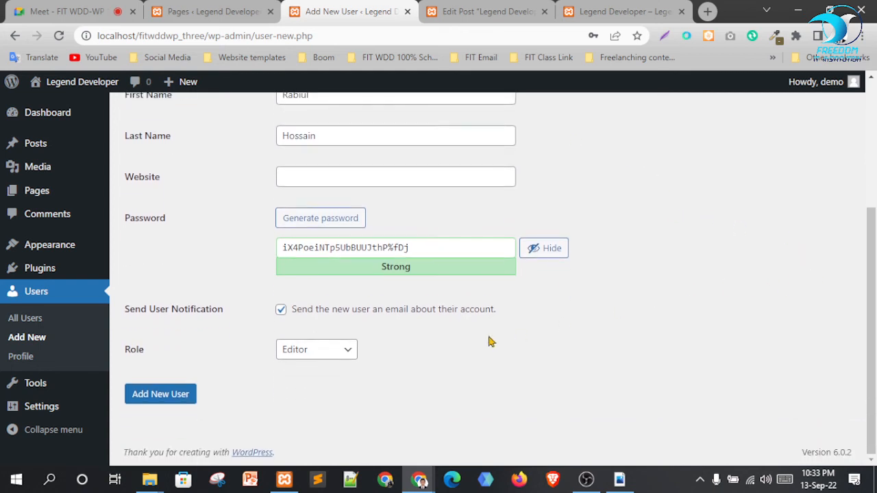
left_click_drag(417, 248, 173, 239)
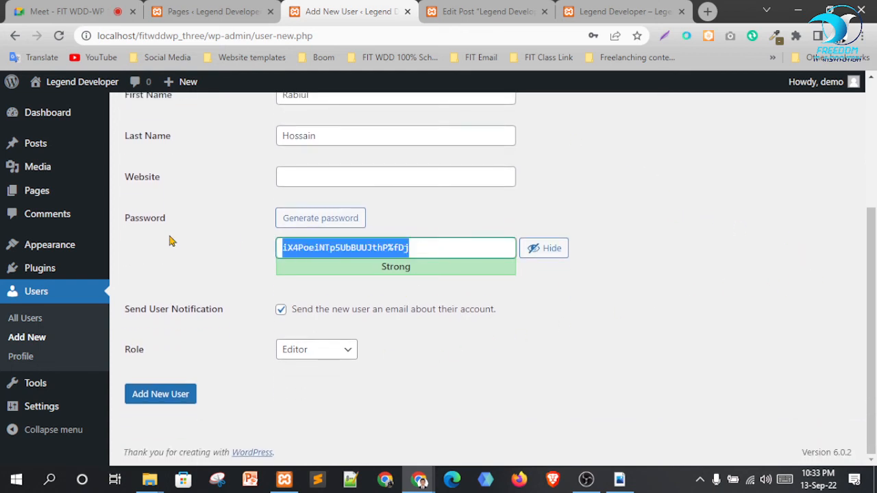
type("dem")
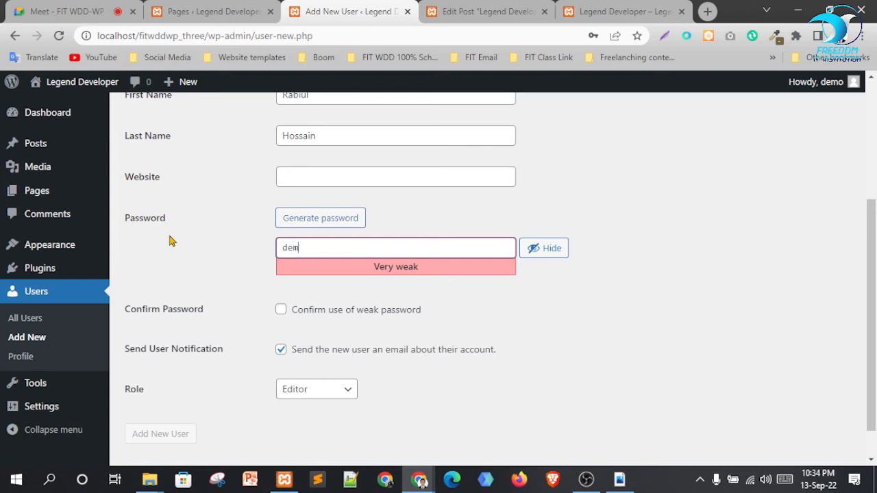
type("o")
left_click(281, 312)
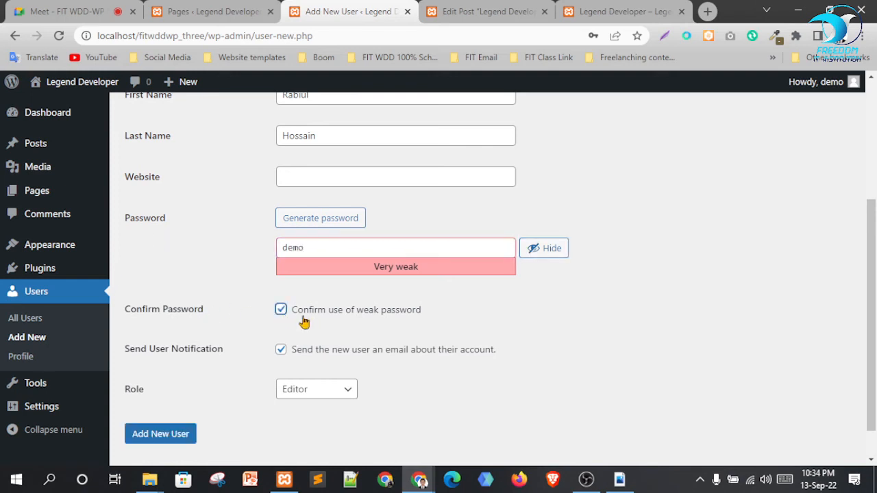
left_click(281, 349)
scroll(343, 391, "down", 1)
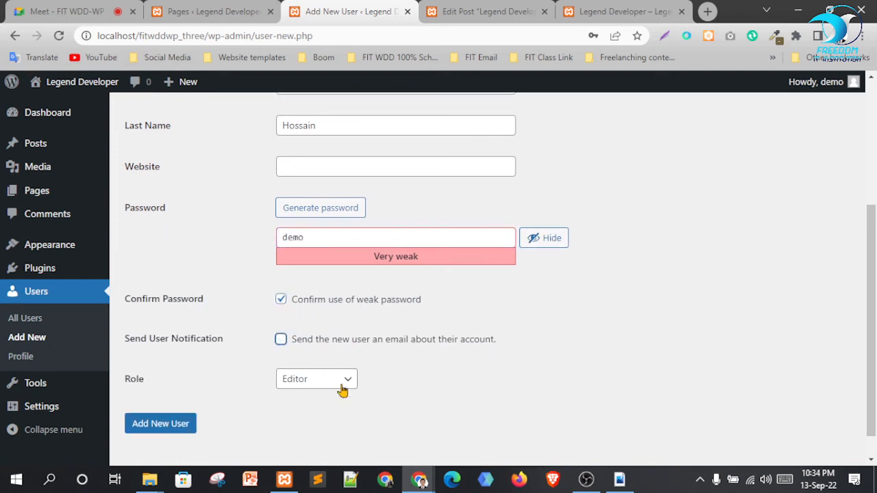
left_click(334, 355)
left_click(336, 356)
scroll(695, 381, "up", 4)
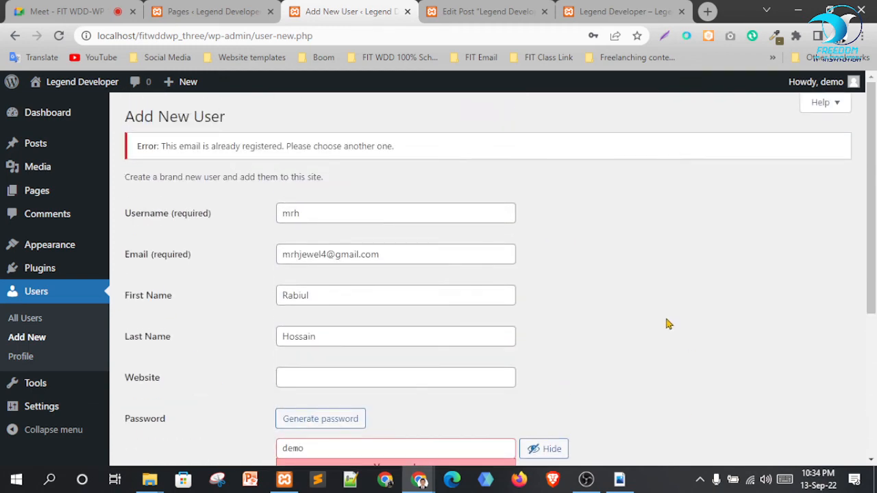
scroll(325, 210, "down", 5)
left_click(163, 396)
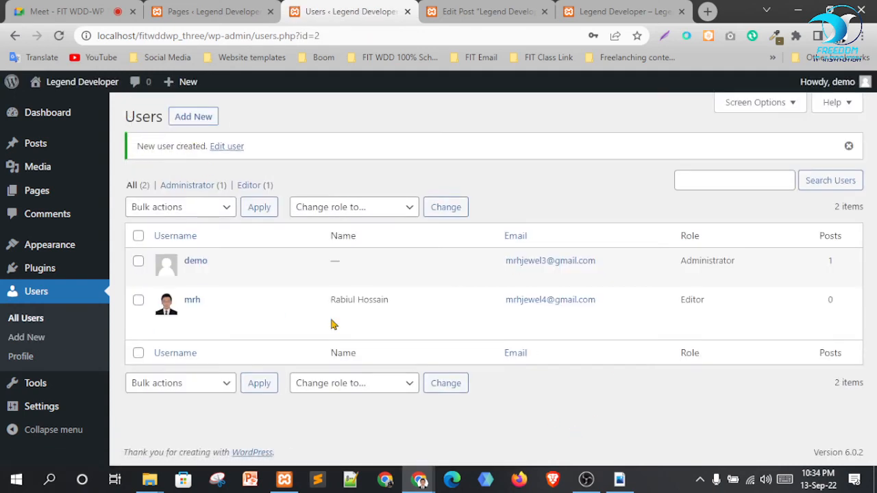
Launch a new Firefox window from the taskbar to test the new account
mouse_move(165, 311)
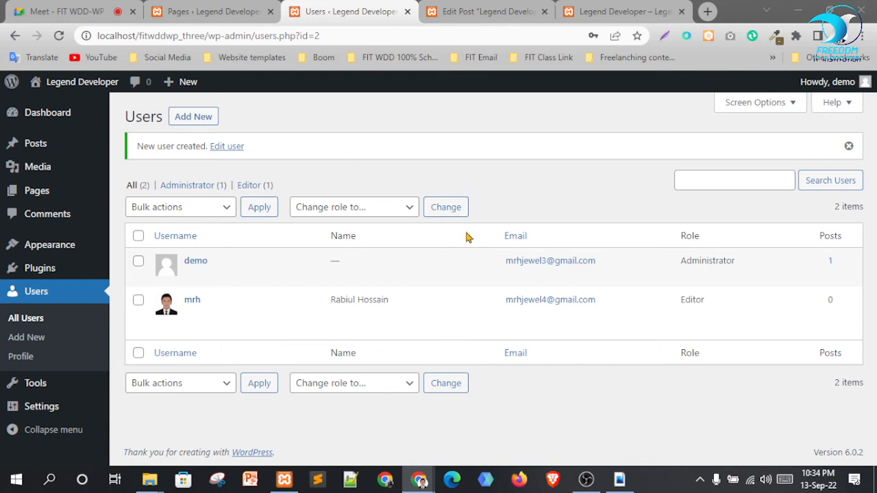
left_click(519, 480)
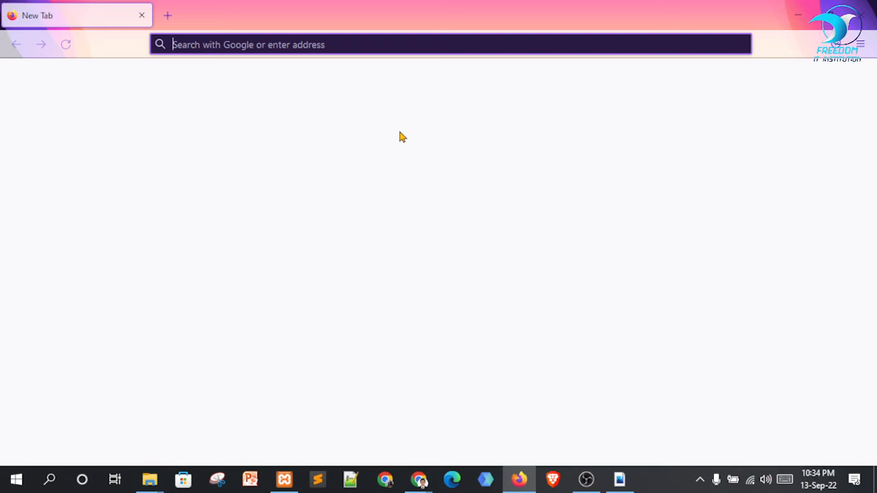
Go to localhost/fitwddwp_three/ to load the Legend Developer front page
left_click(318, 44)
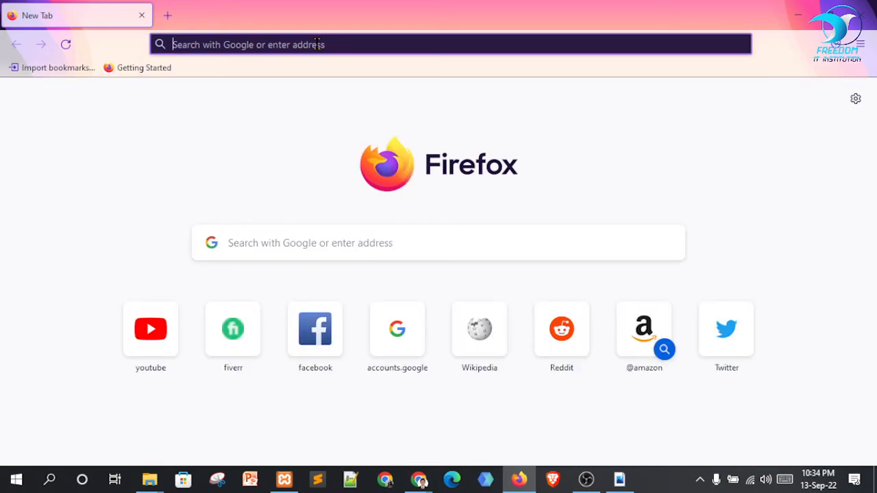
left_click(317, 44)
type("l")
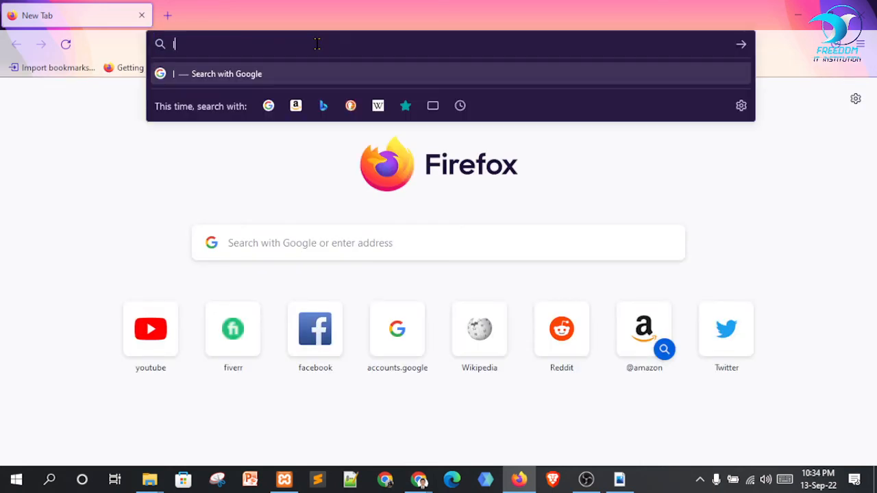
type("oca")
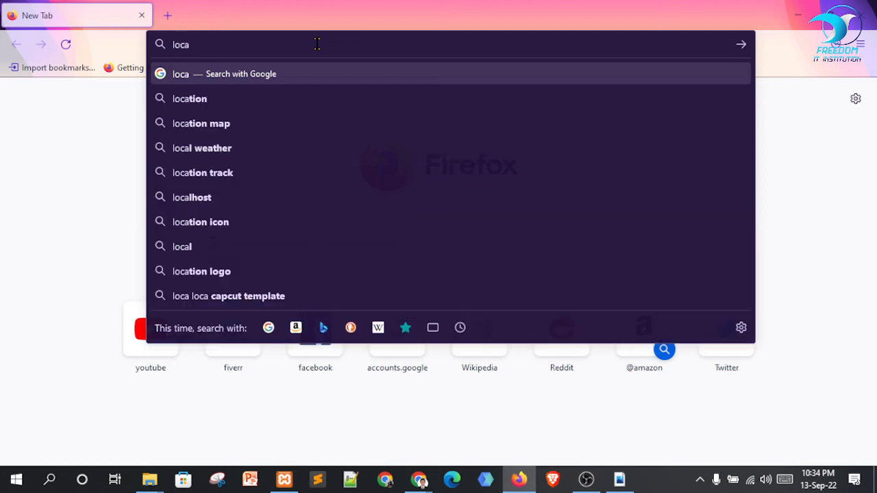
type("ls")
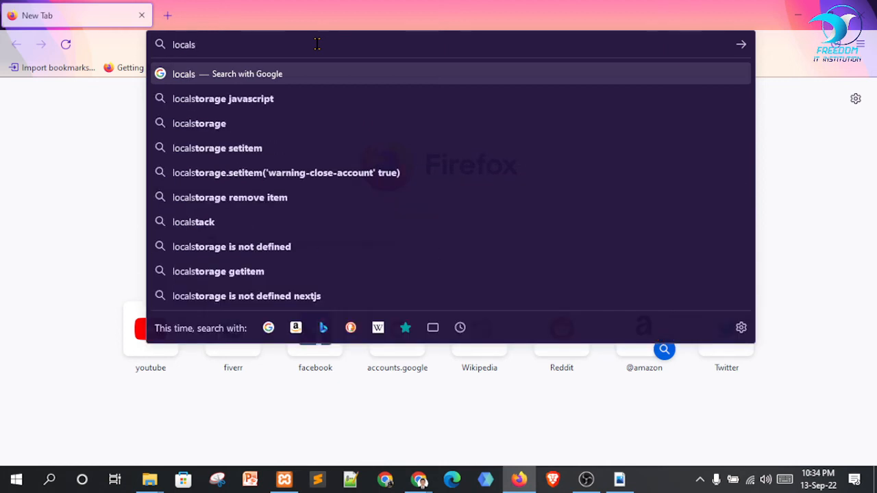
key("BackSpace")
type("host")
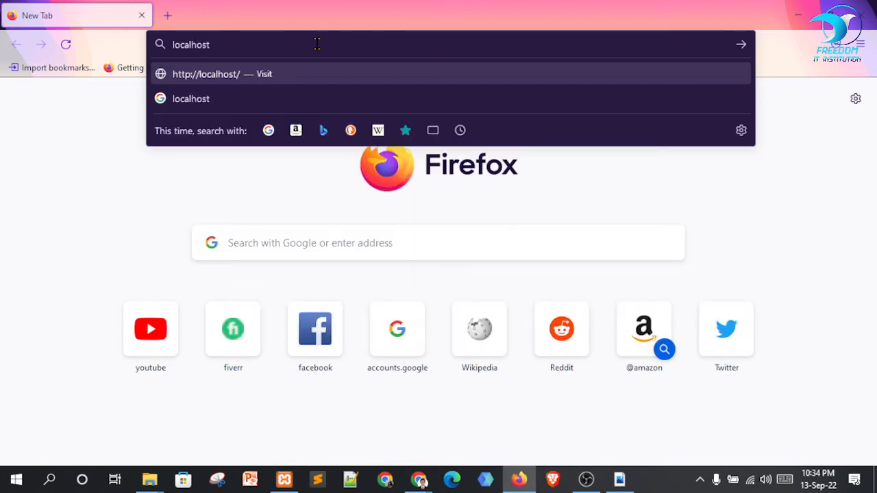
type("/")
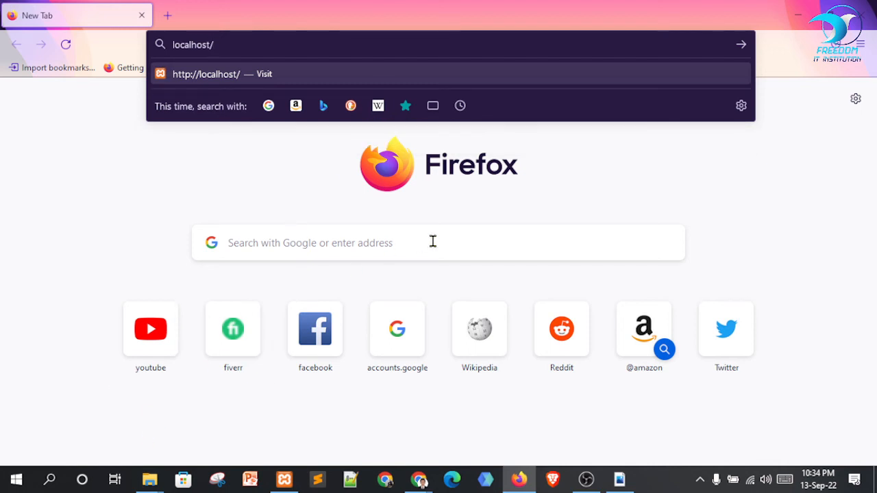
type("fit")
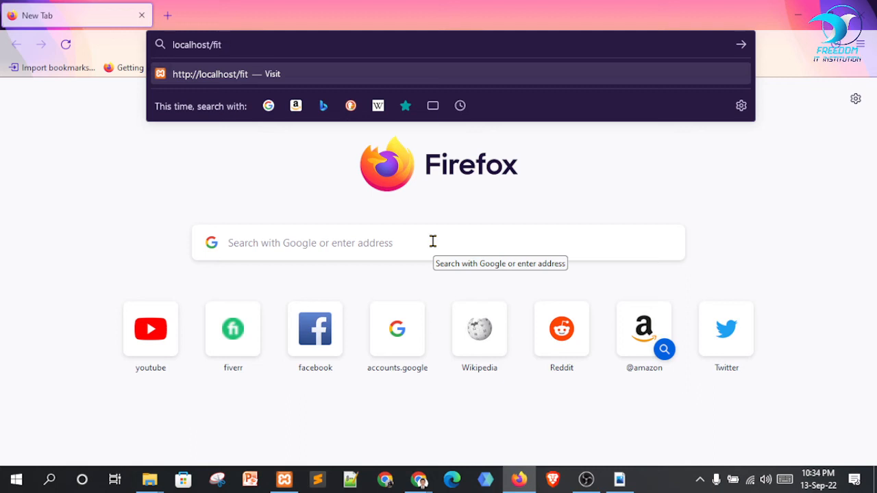
type("wddwp")
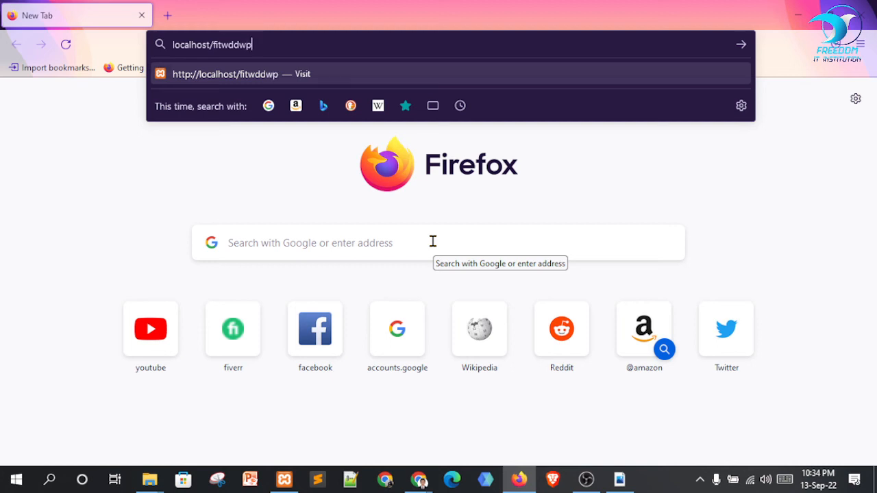
type("_")
type("thre")
key("BackSpace")
type("ree")
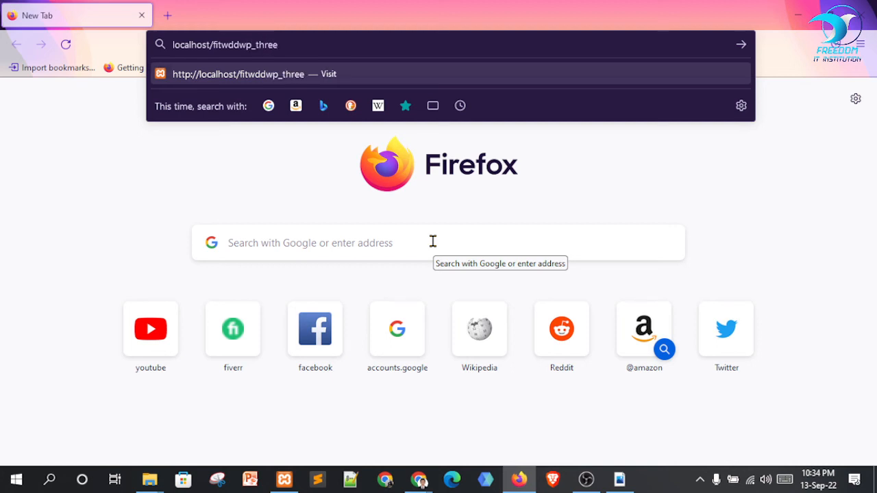
type("/")
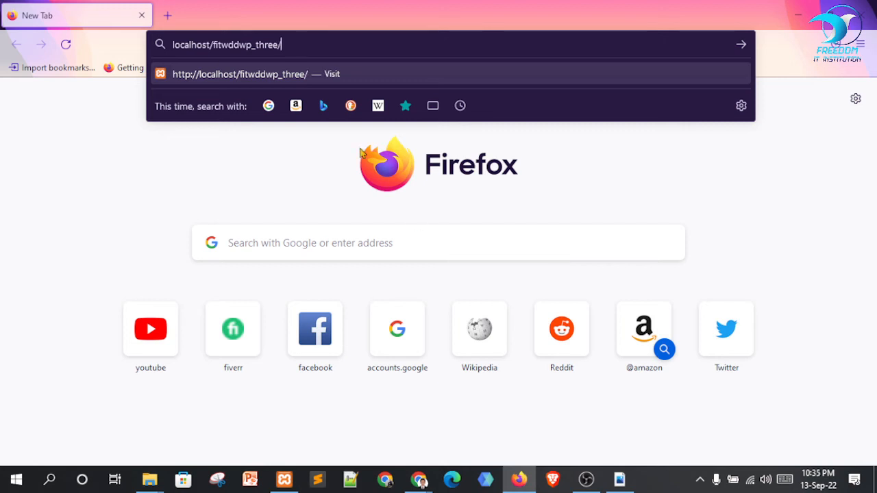
key("Return")
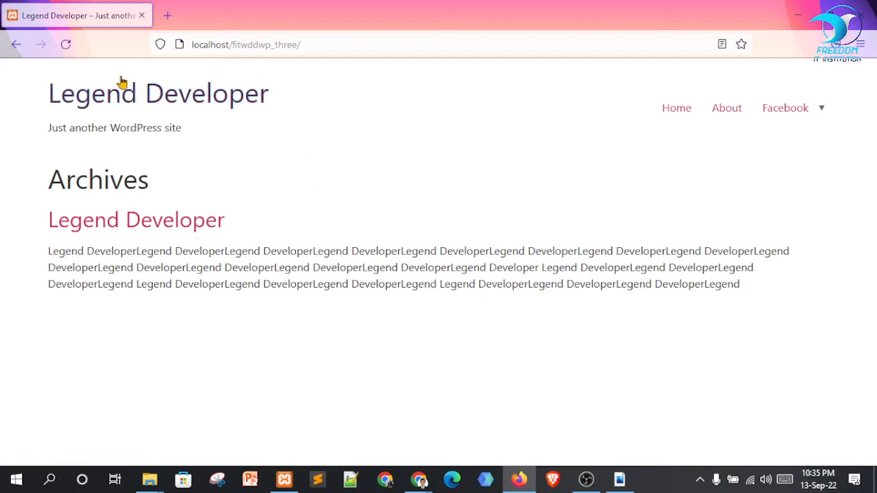
Append wp-admin to the site address to reach the Log In page
left_click(339, 46)
left_click(340, 46)
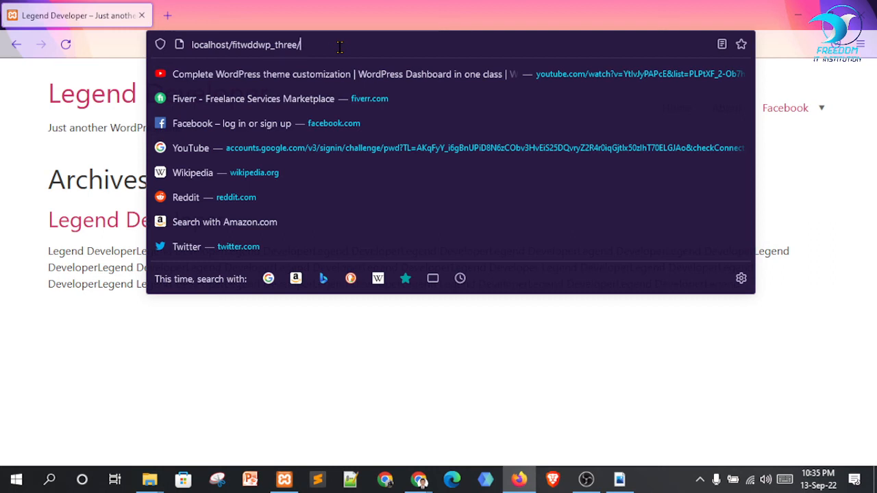
type("wp")
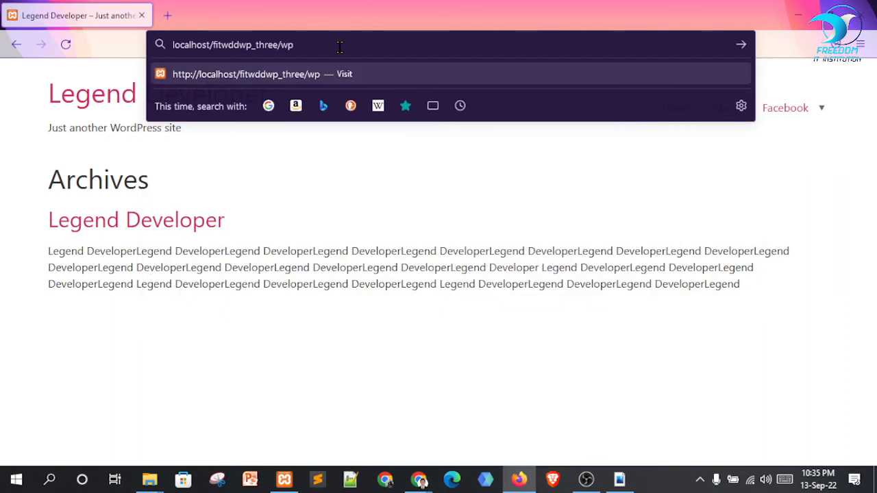
type("-admin")
key("Return")
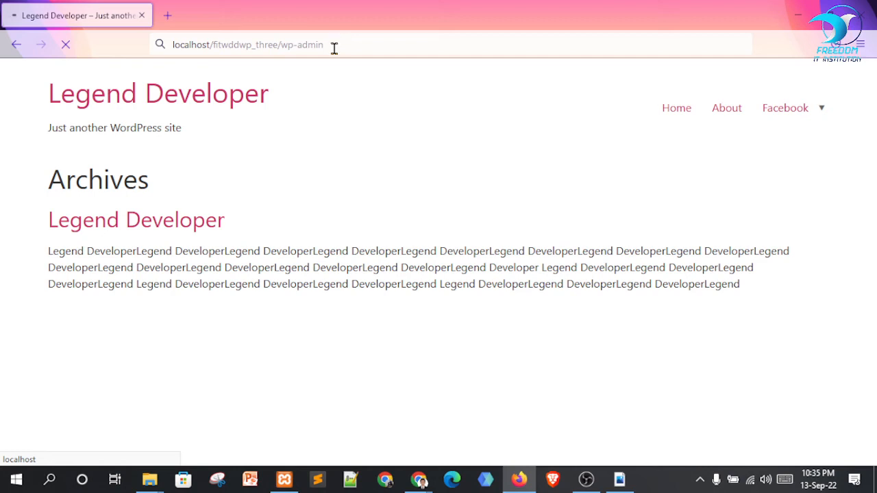
left_click_drag(272, 47, 313, 46)
left_click(367, 46)
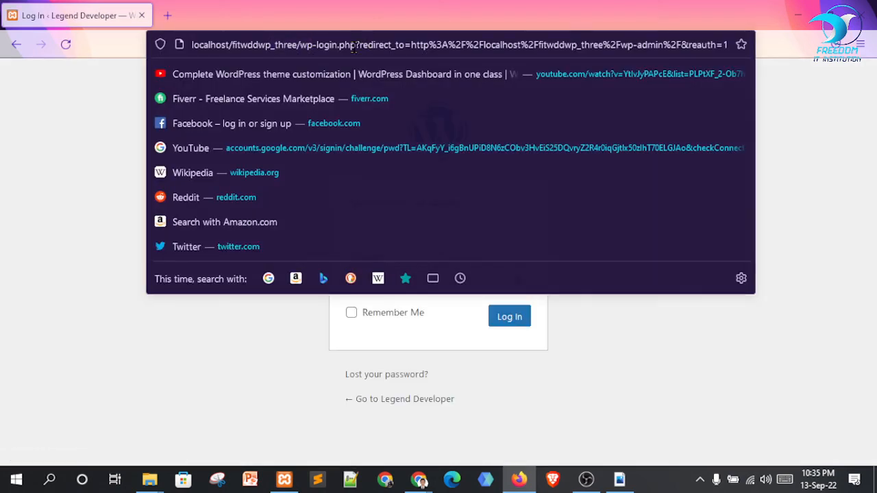
Log in to Firefox with the new Editor's username and password, declining to save it
left_click(107, 233)
left_click(390, 220)
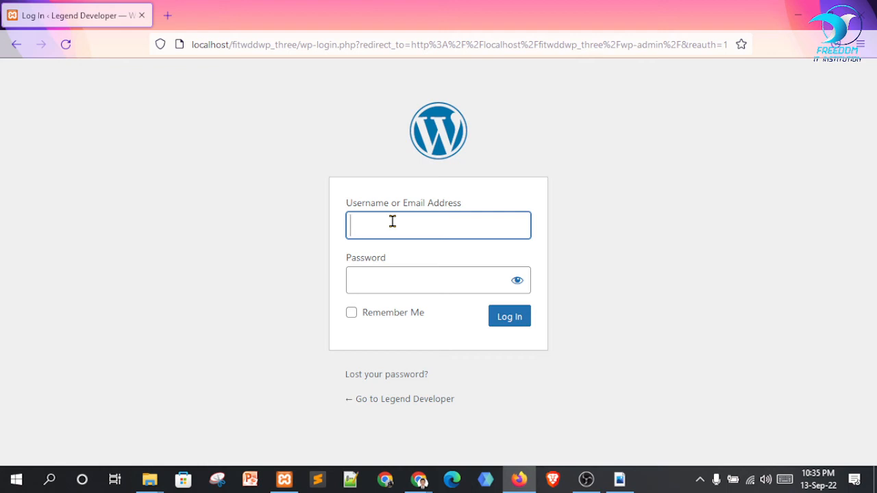
type("mthj")
type("rh")
key("Tab")
type("mrh")
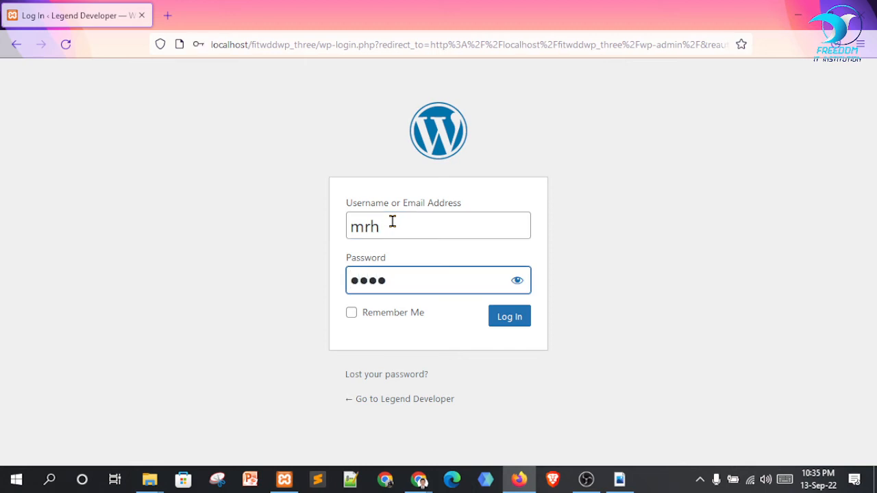
left_click(514, 285)
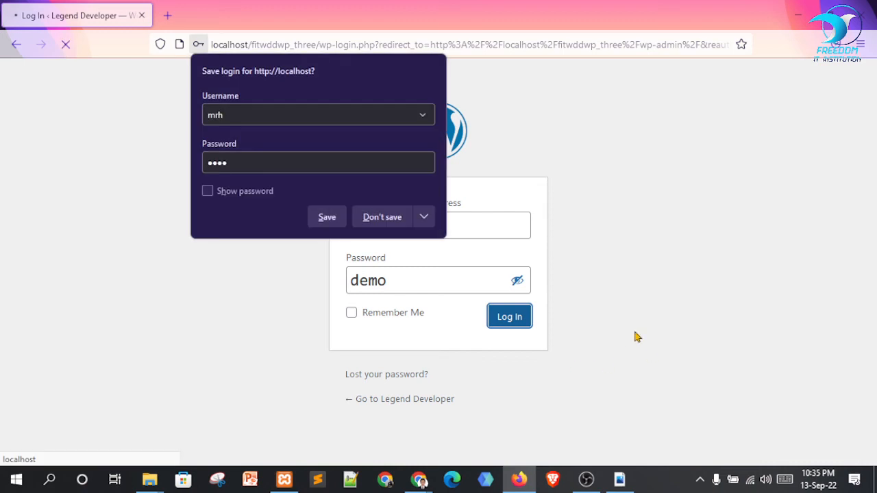
left_click(377, 218)
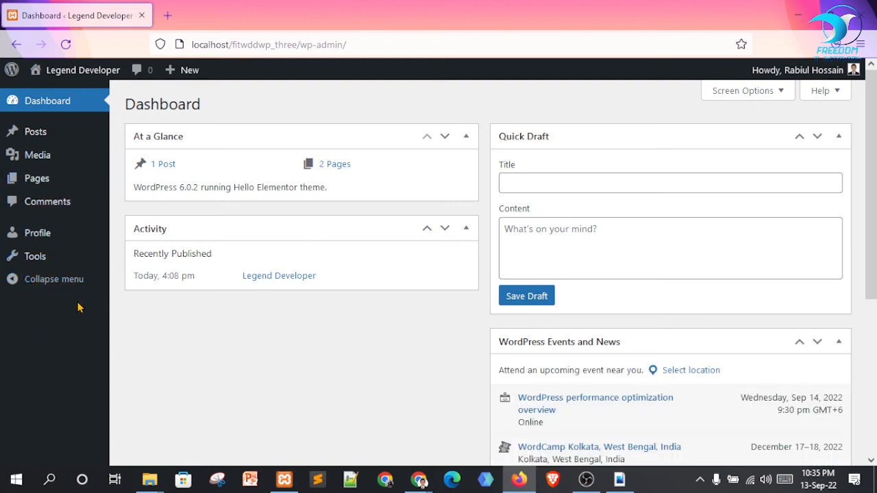
Compare the admin's reloaded Users list in Chrome with the Editor's dashboard, then close Firefox
mouse_move(37, 184)
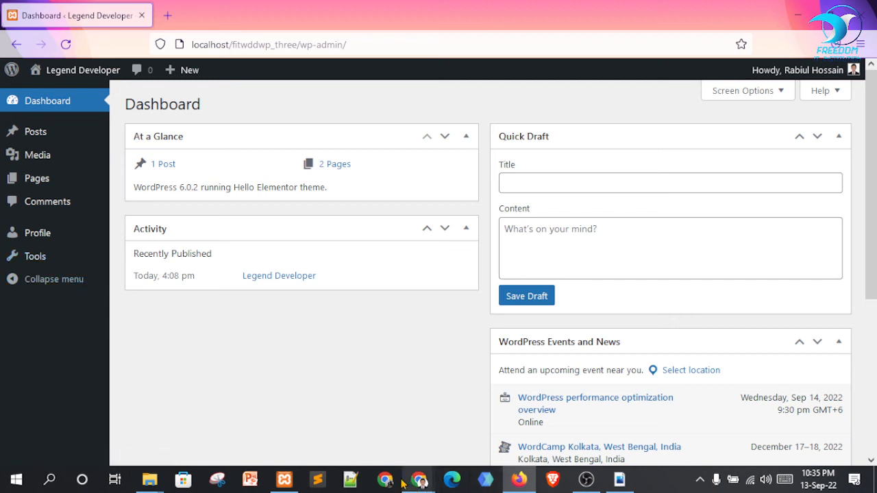
mouse_move(418, 474)
left_click(391, 411)
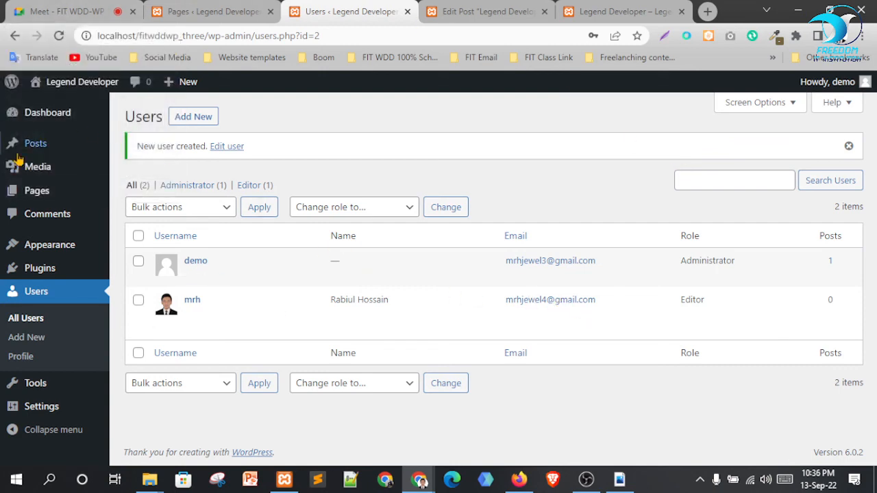
left_click(67, 293)
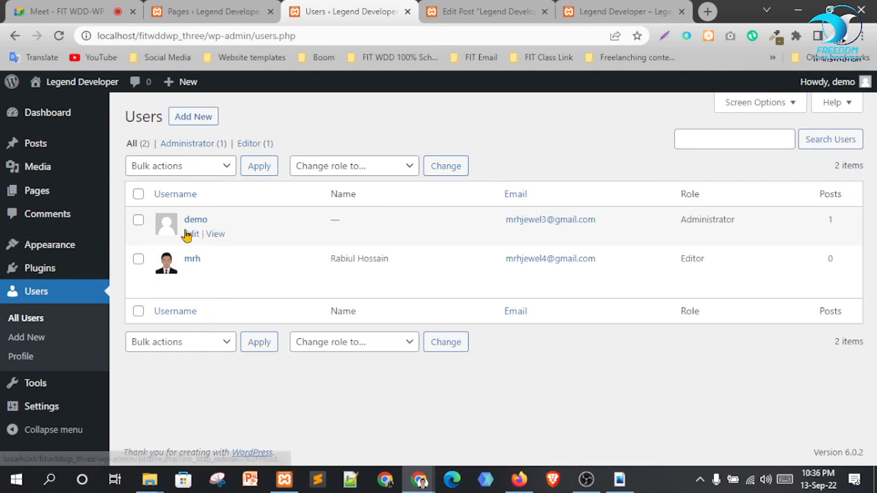
left_click_drag(691, 219, 715, 220)
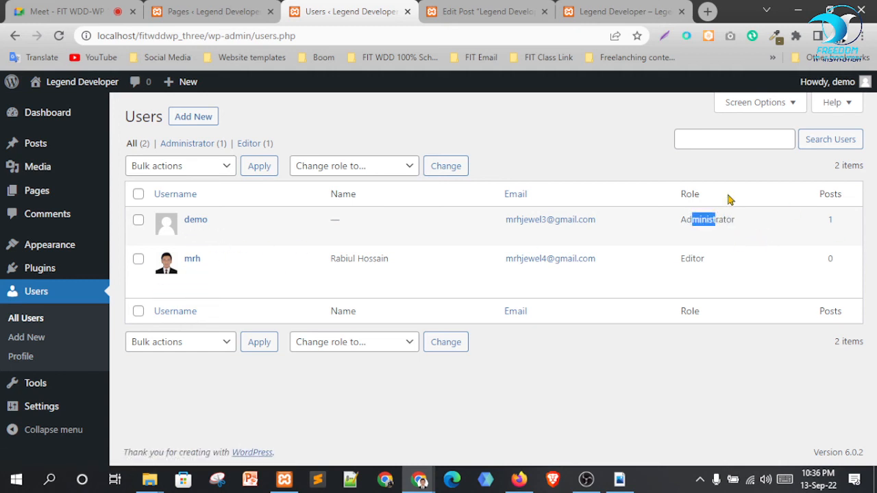
left_click(519, 480)
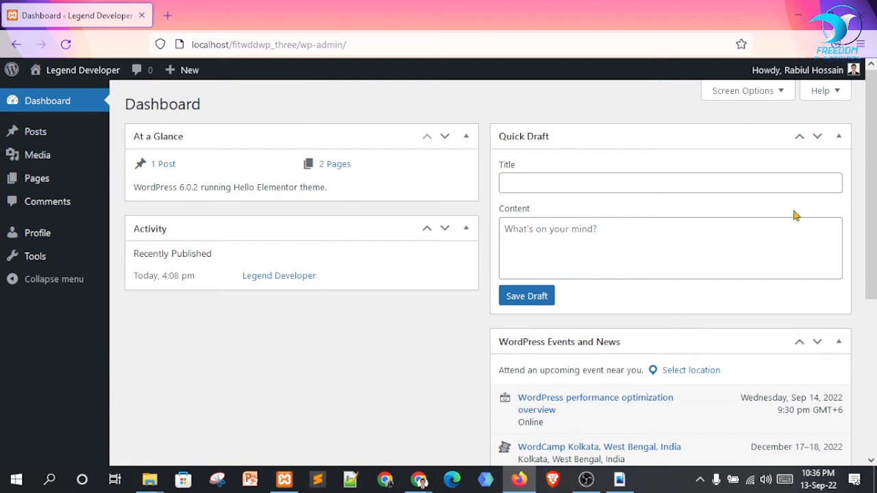
mouse_move(801, 72)
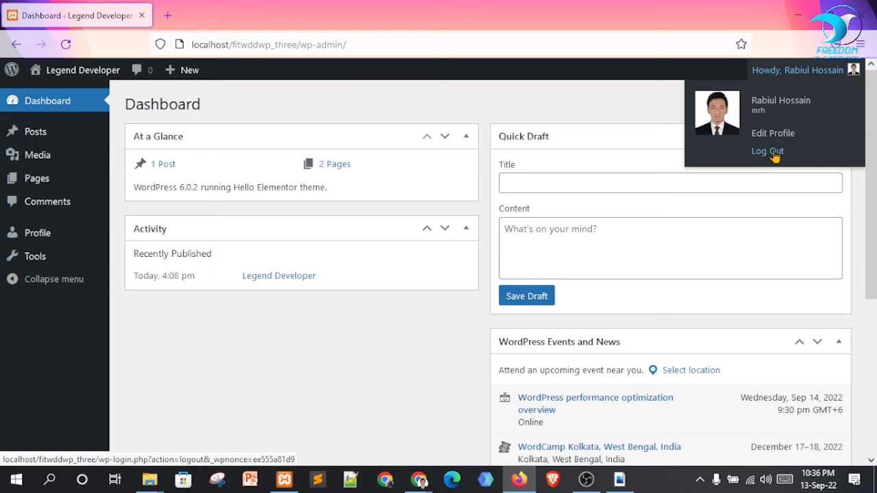
left_click(862, 15)
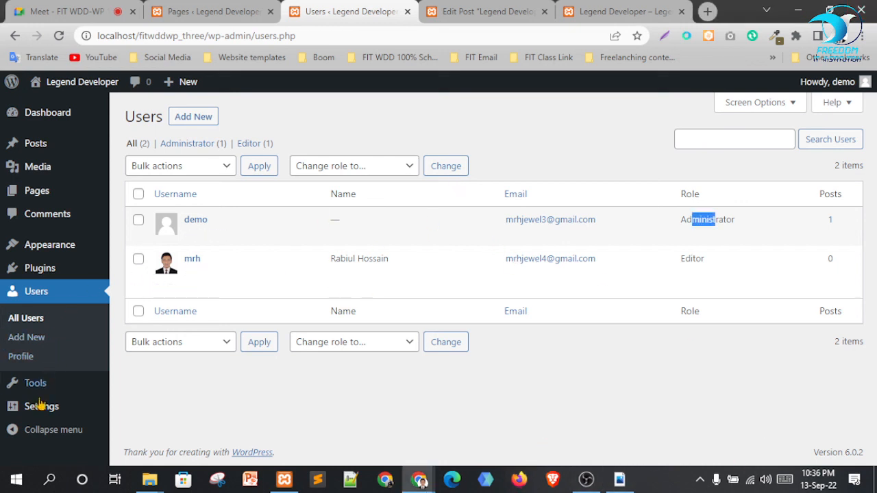
Go to Settings > General from the admin sidebar
mouse_move(42, 385)
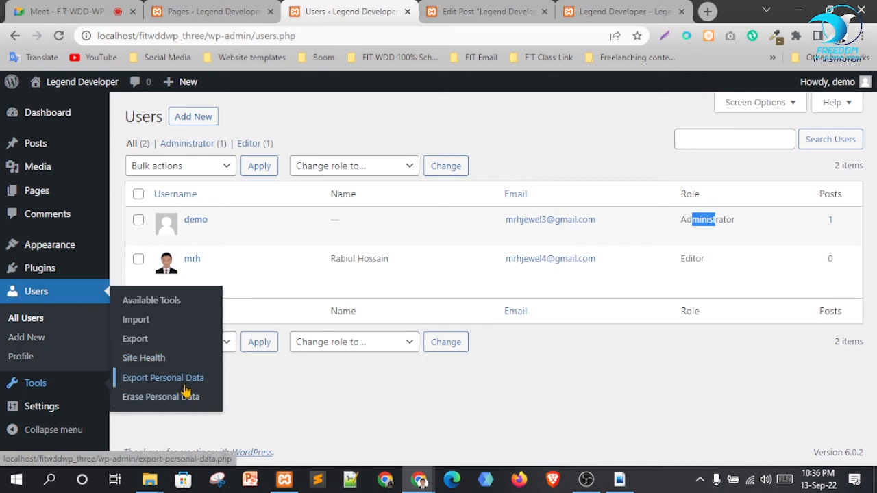
mouse_move(31, 411)
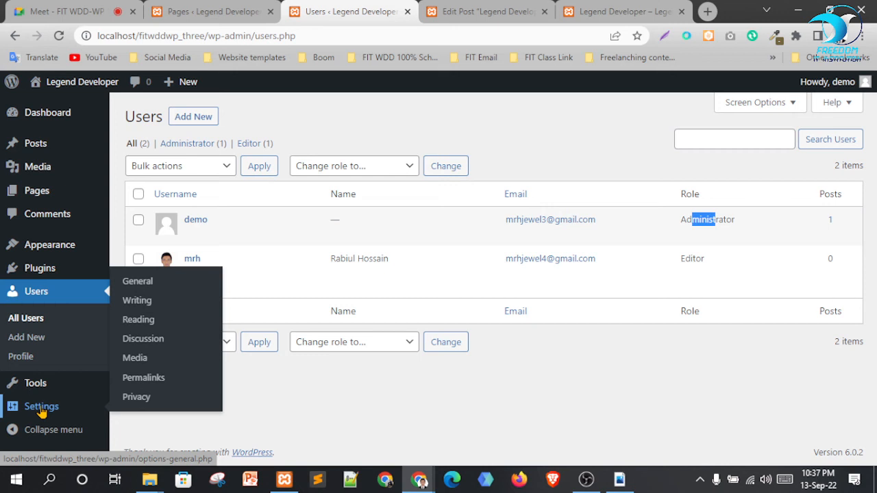
left_click(137, 288)
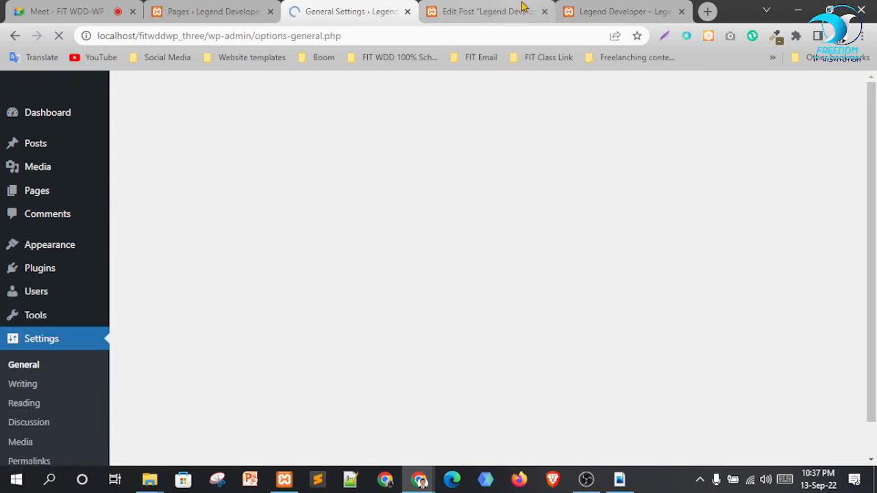
left_click(535, 12)
Close the extra tabs and change the tagline to 'Strive for Self Development'
left_click(547, 12)
left_click(547, 12)
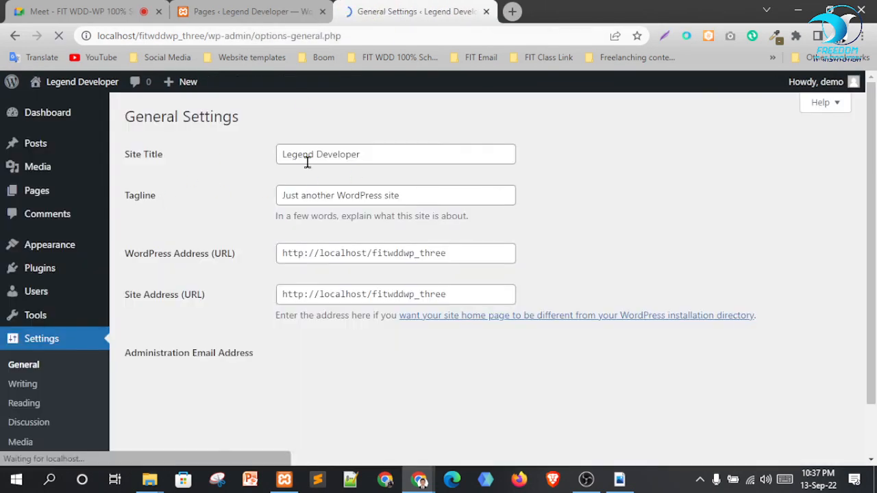
left_click_drag(377, 203, 219, 212)
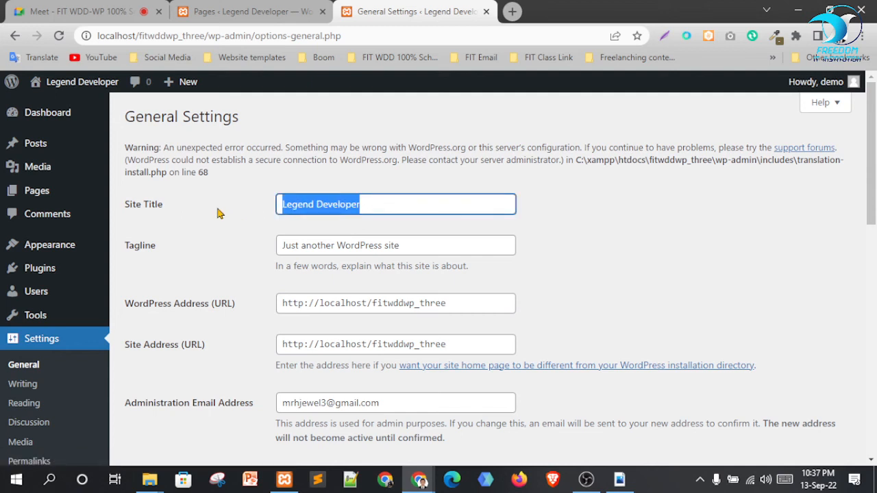
left_click(596, 217)
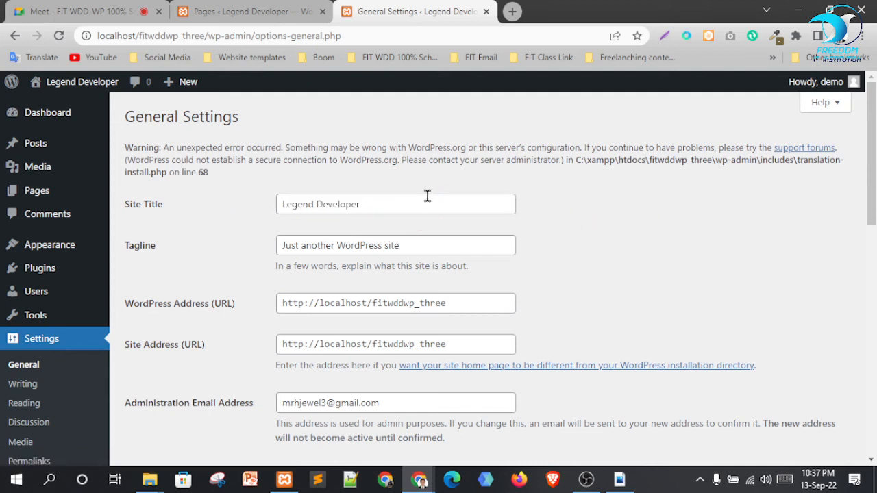
left_click_drag(427, 247, 200, 244)
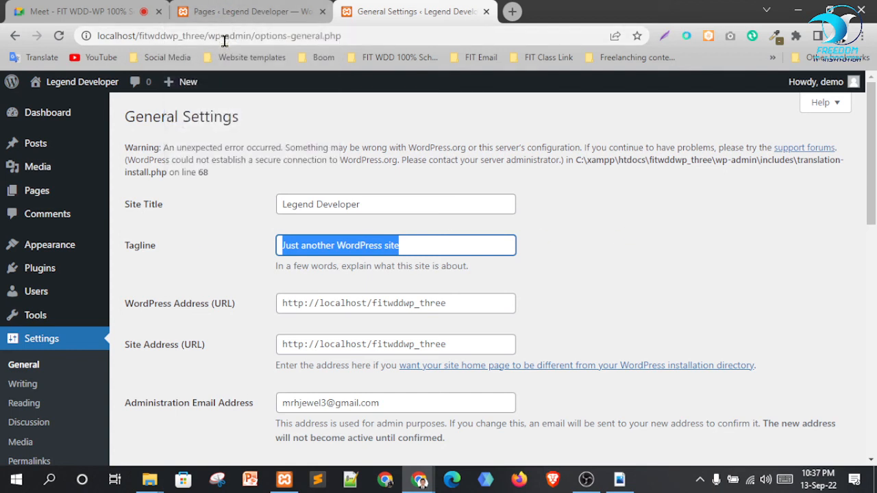
left_click_drag(411, 246, 89, 230)
type("St")
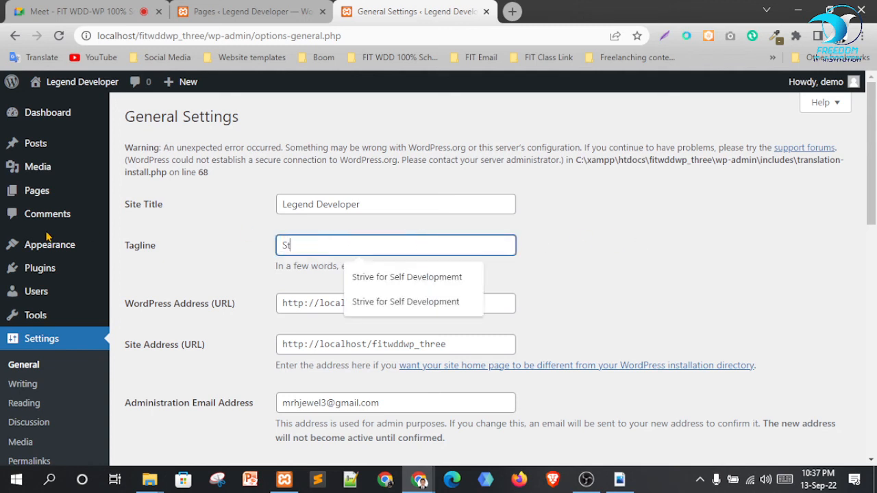
type("i")
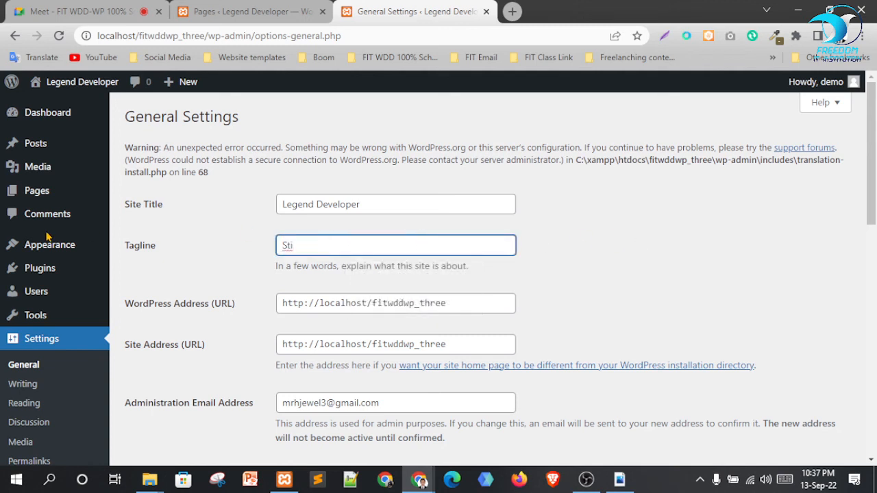
key("BackSpace")
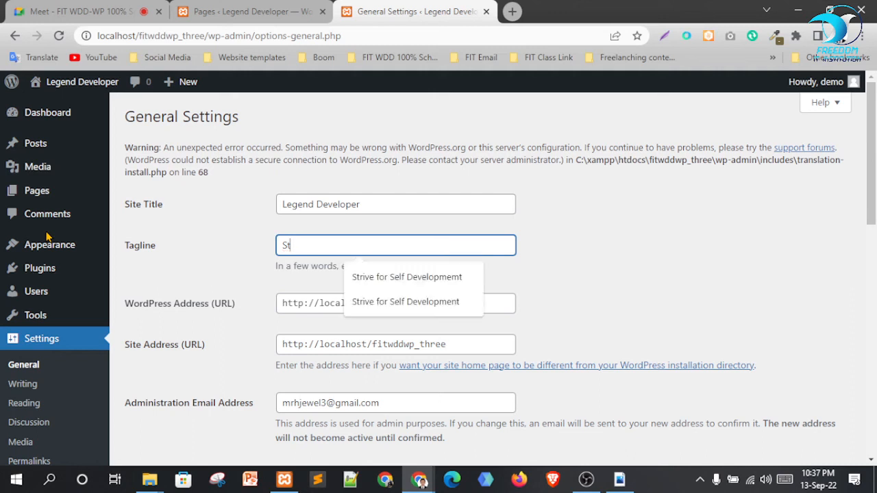
key("Down")
key("Return")
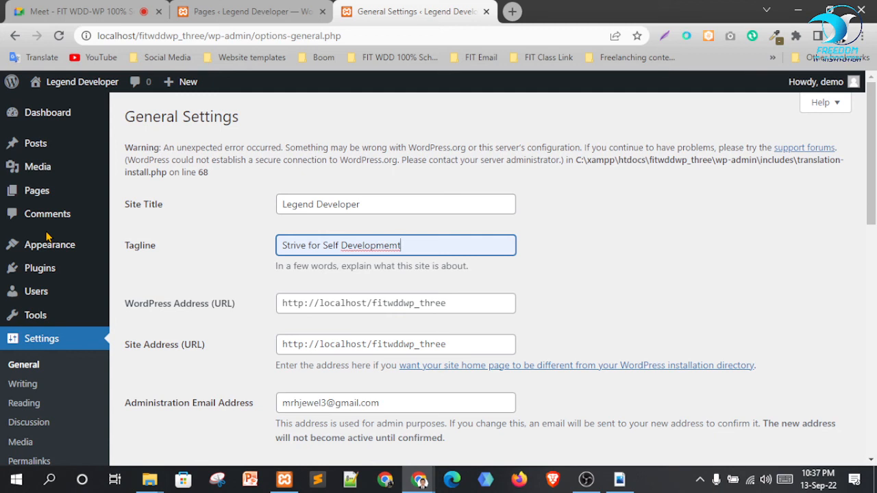
right_click(361, 245)
left_click(411, 252)
left_click(672, 258)
Enable 'Anyone can register' and save the general settings
scroll(494, 294, "down", 1)
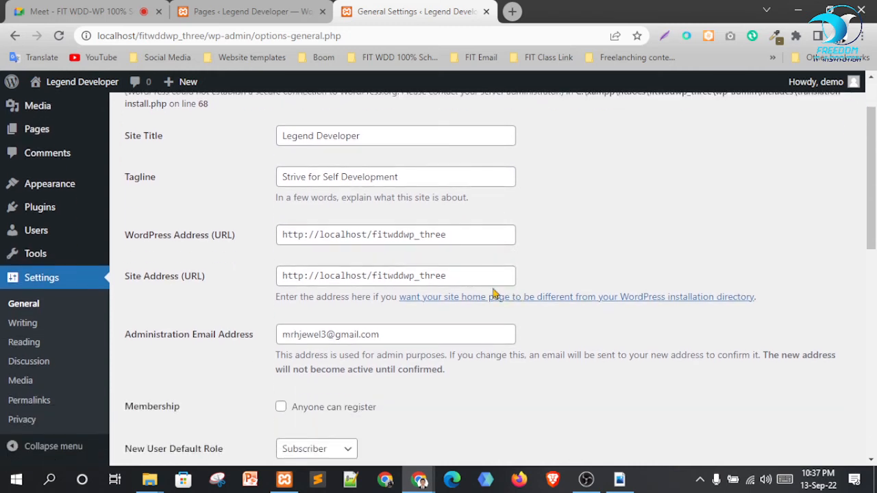
scroll(231, 288, "down", 2)
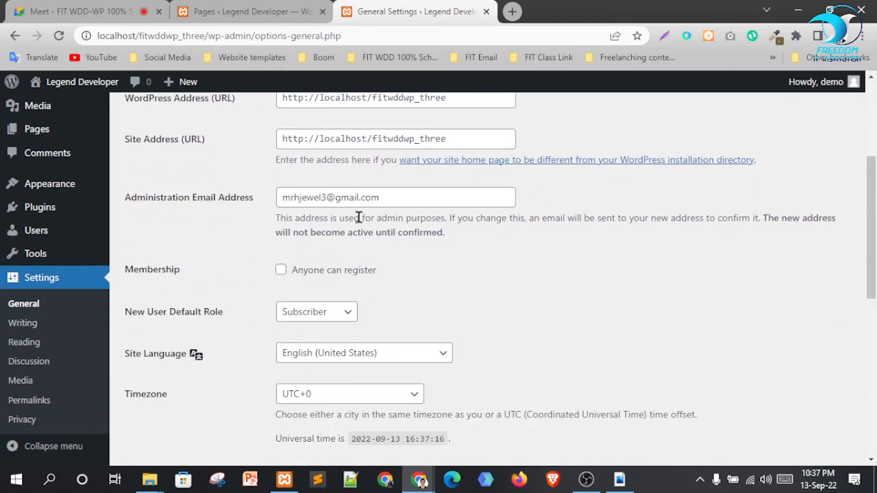
scroll(359, 217, "down", 1)
left_click(281, 201)
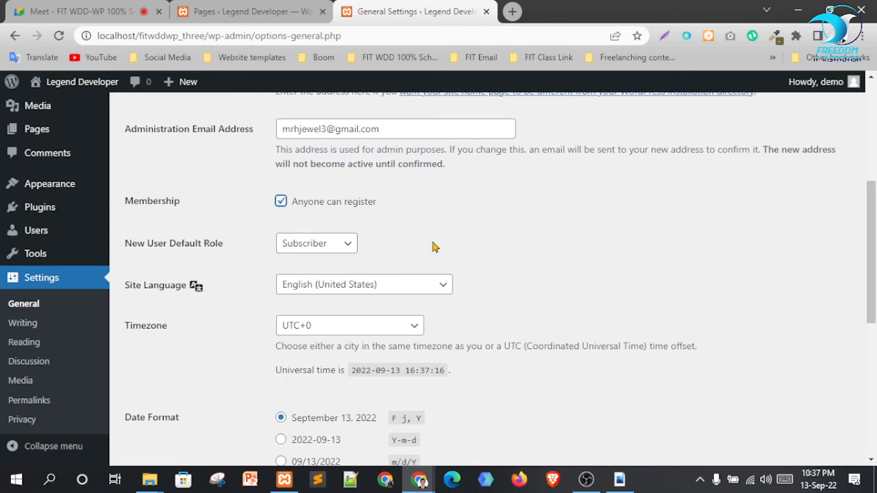
scroll(436, 247, "down", 1)
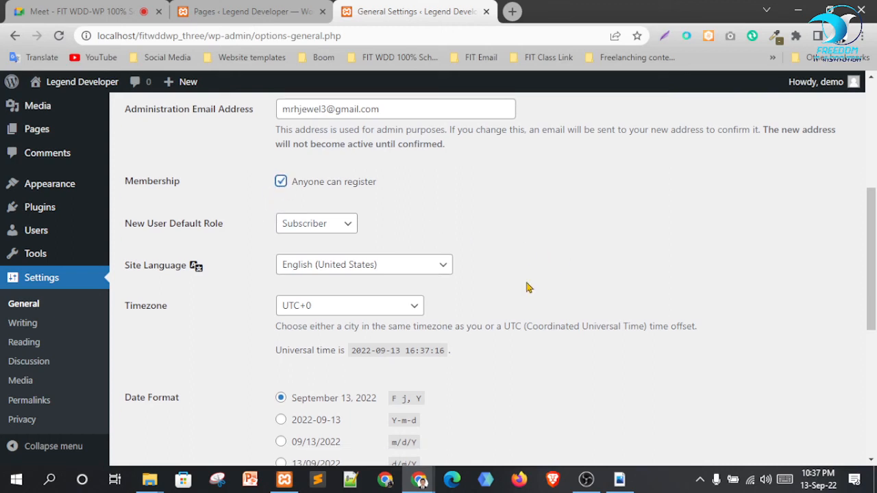
scroll(562, 257, "down", 4)
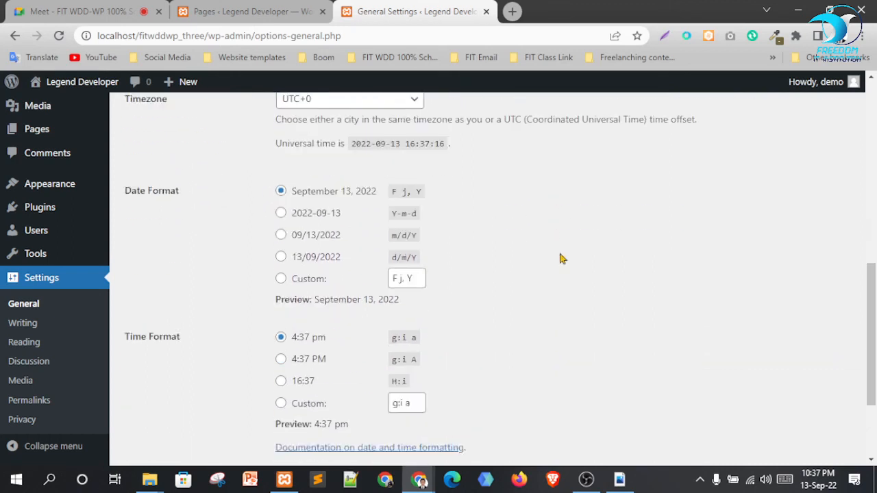
left_click(138, 394)
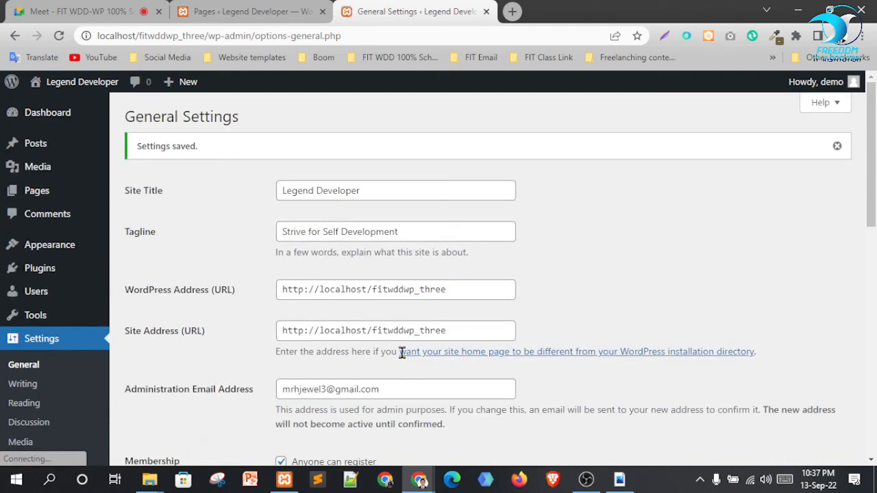
Save the Writing settings, leaving Cool as the default post category and Standard as the default post format
left_click(27, 385)
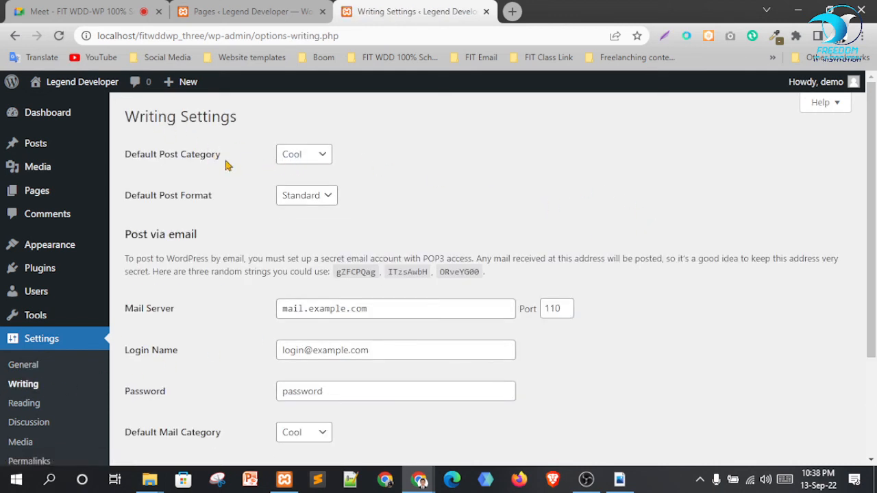
left_click(308, 152)
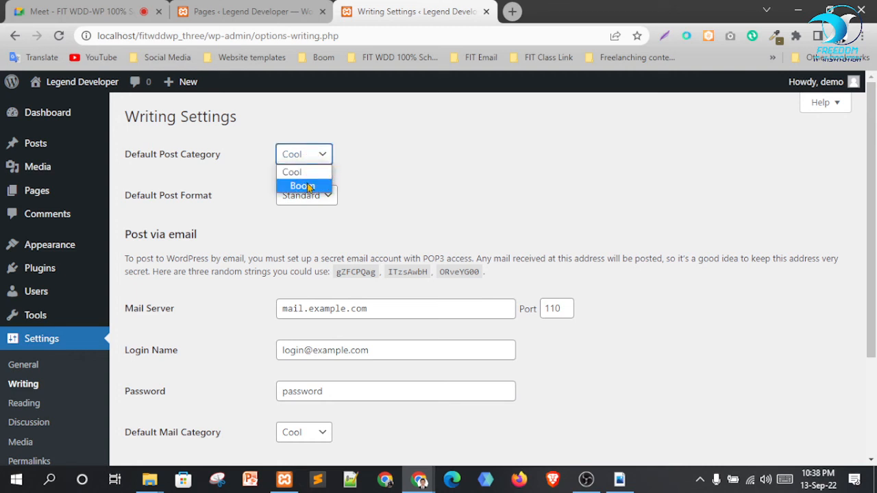
left_click(516, 147)
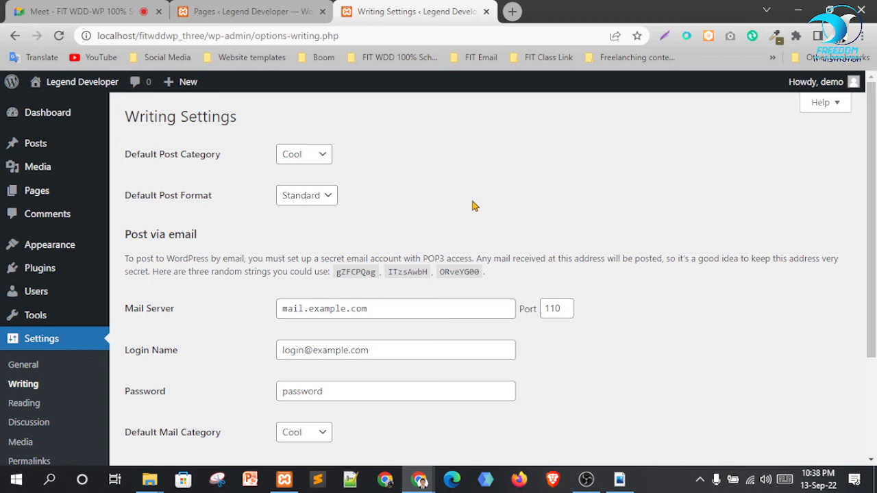
left_click(306, 198)
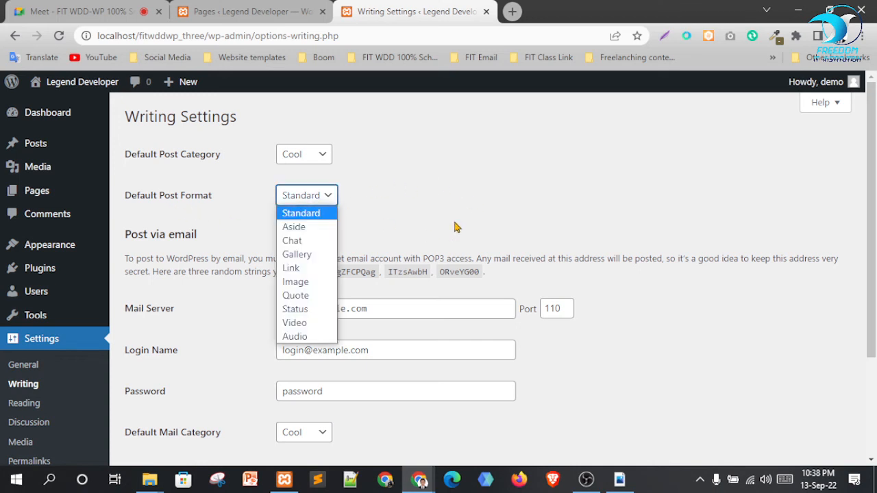
left_click(494, 229)
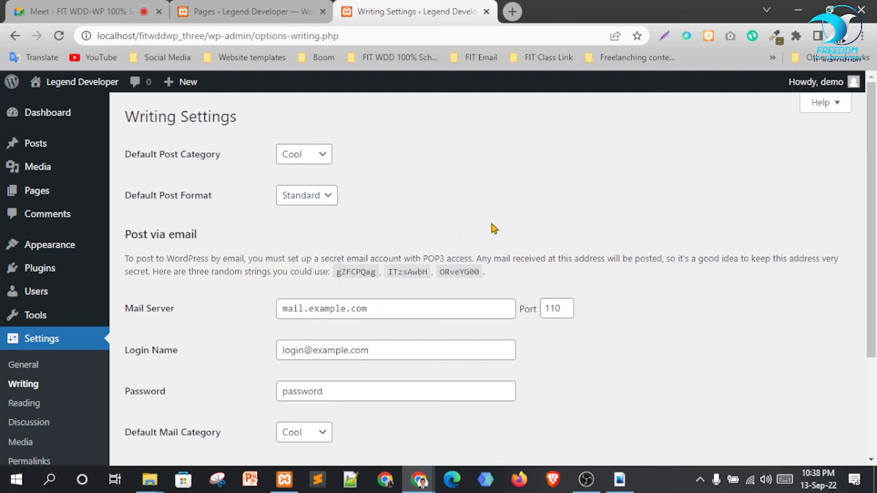
scroll(466, 199, "down", 3)
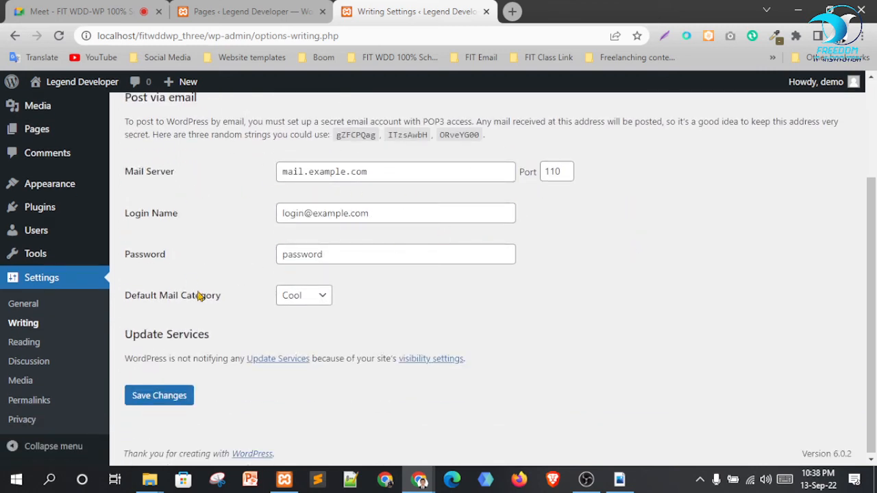
left_click(191, 402)
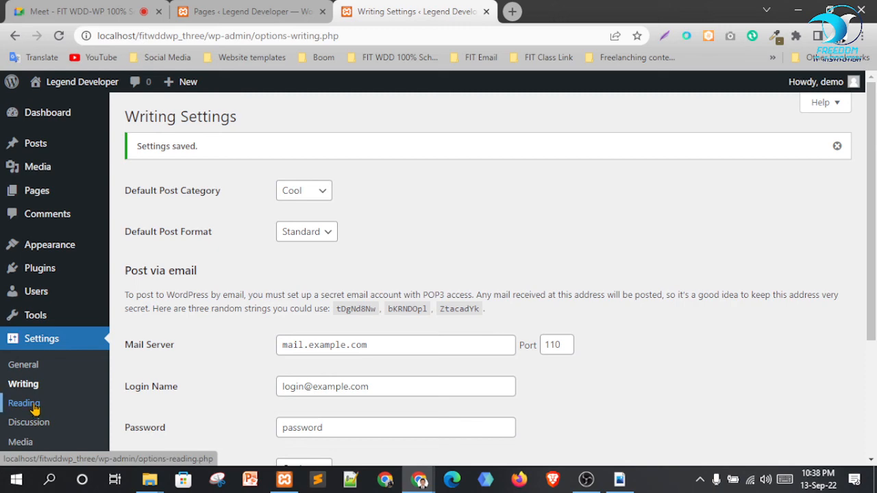
In Reading settings, make the homepage a static page showing Home
left_click(58, 387)
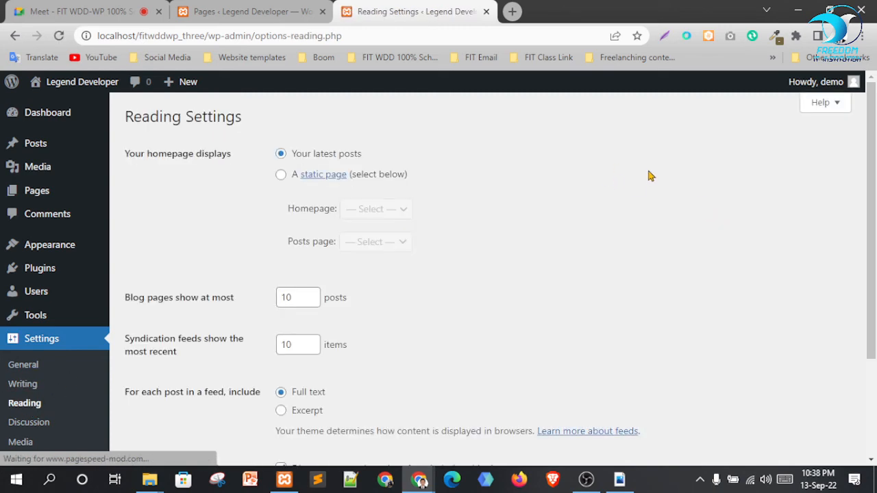
scroll(519, 176, "down", 2)
scroll(574, 247, "up", 2)
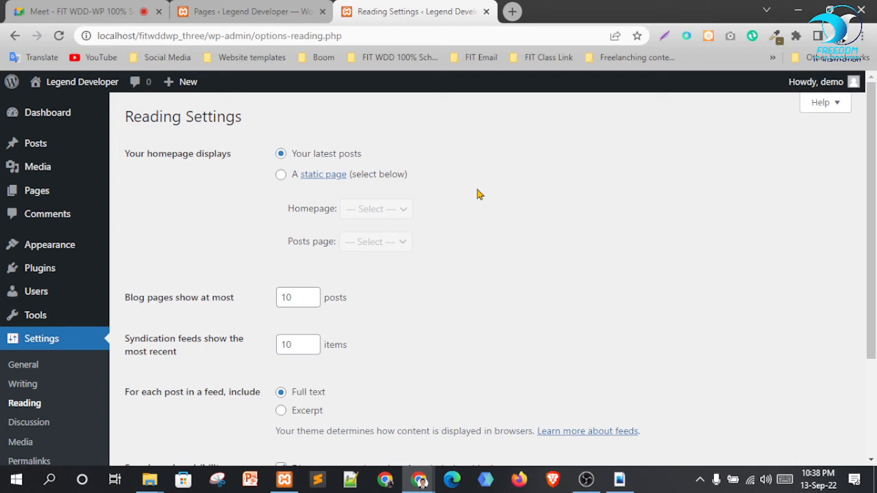
left_click(384, 176)
left_click(397, 215)
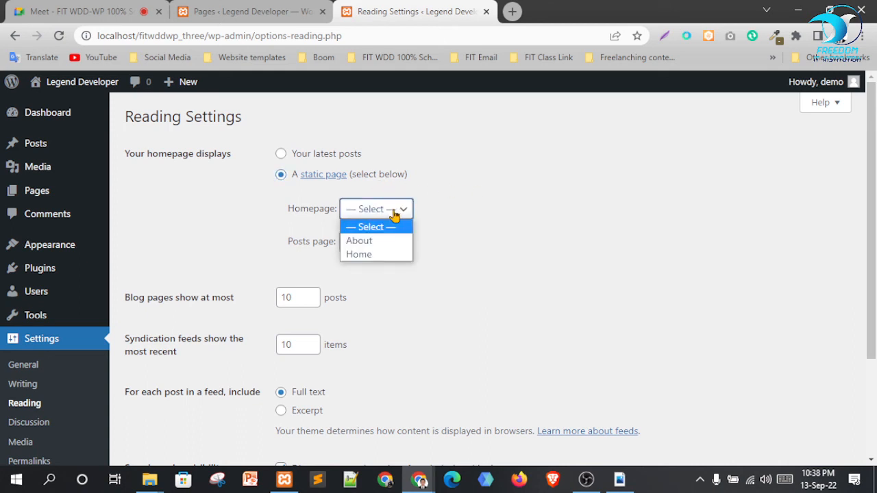
left_click(381, 255)
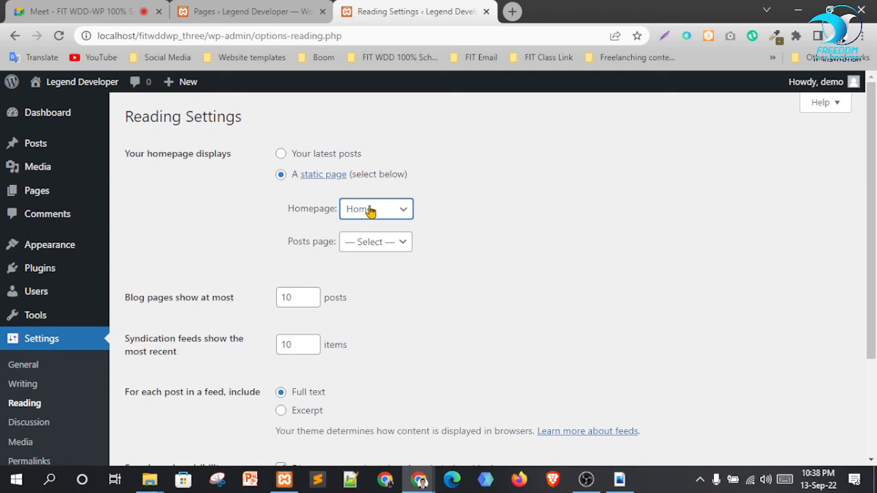
Leave the posts page on — Select — and save the Reading settings
left_click(359, 244)
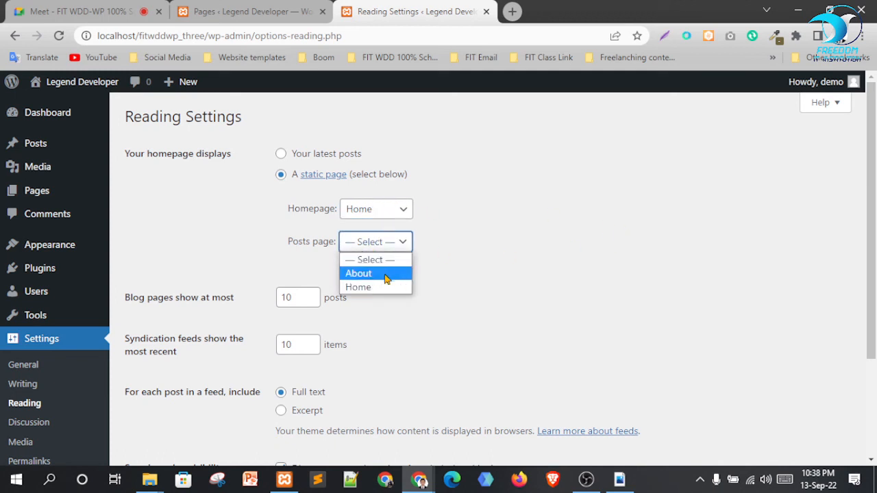
left_click(497, 246)
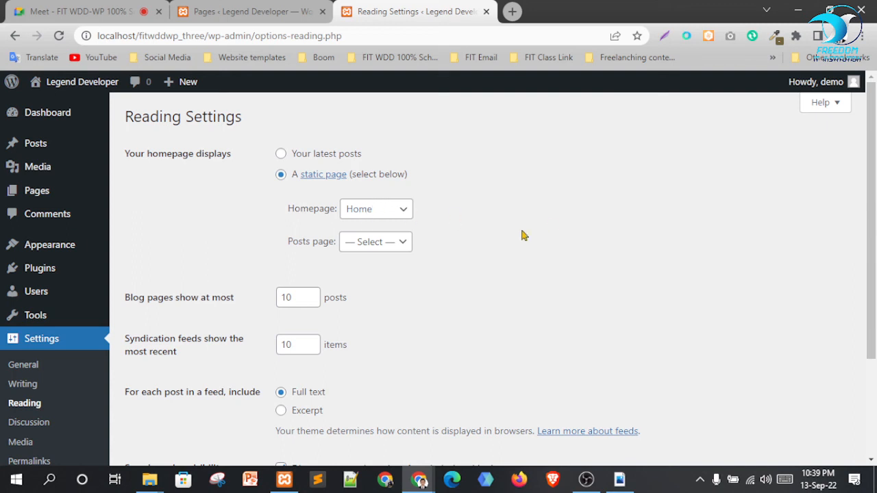
scroll(554, 224, "down", 2)
left_click(163, 395)
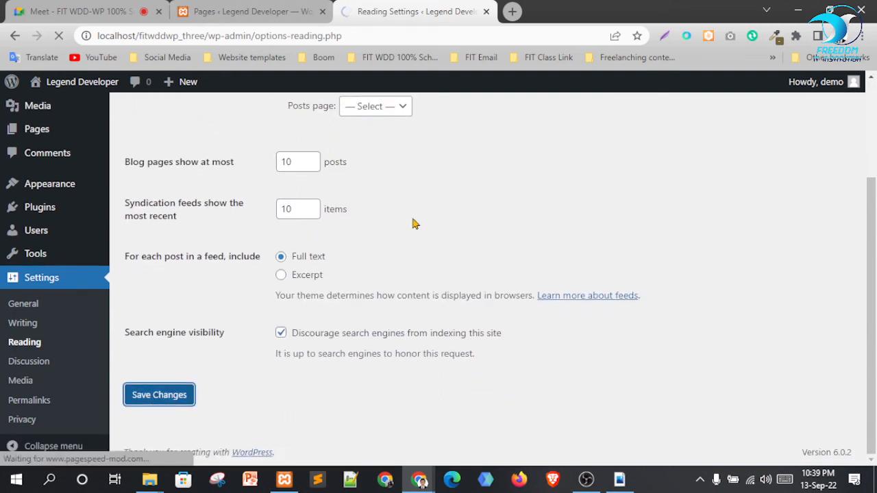
scroll(373, 270, "down", 3)
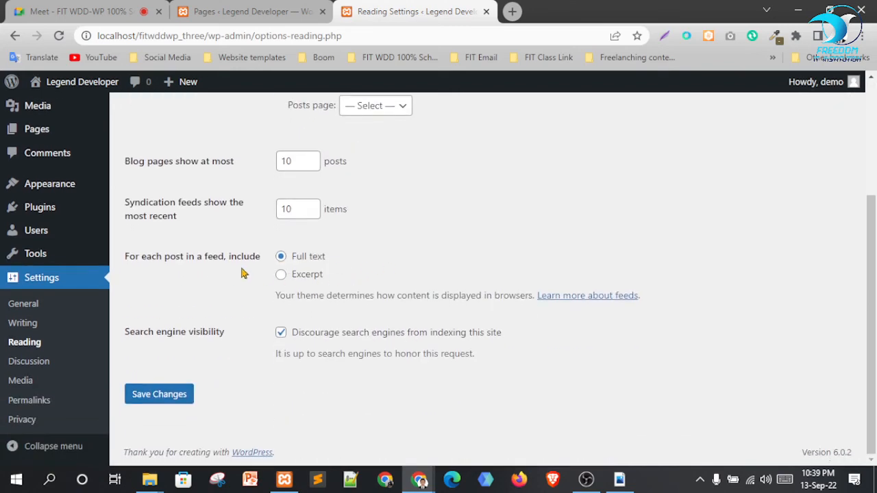
Scroll through the Discussion settings page to review it
left_click(32, 367)
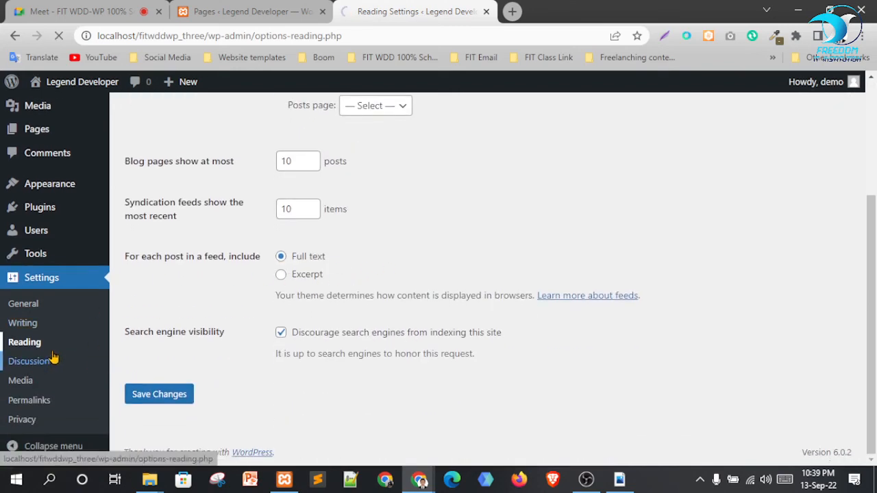
scroll(342, 194, "down", 1)
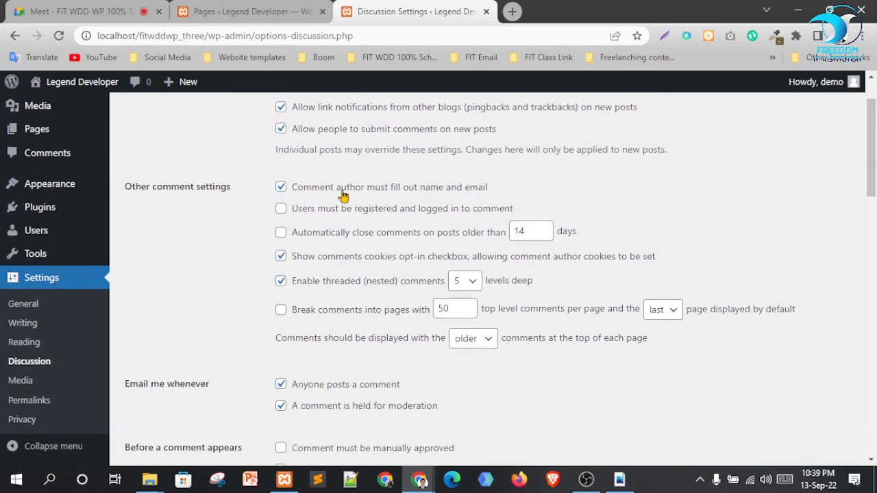
scroll(453, 274, "down", 5)
scroll(450, 316, "down", 10)
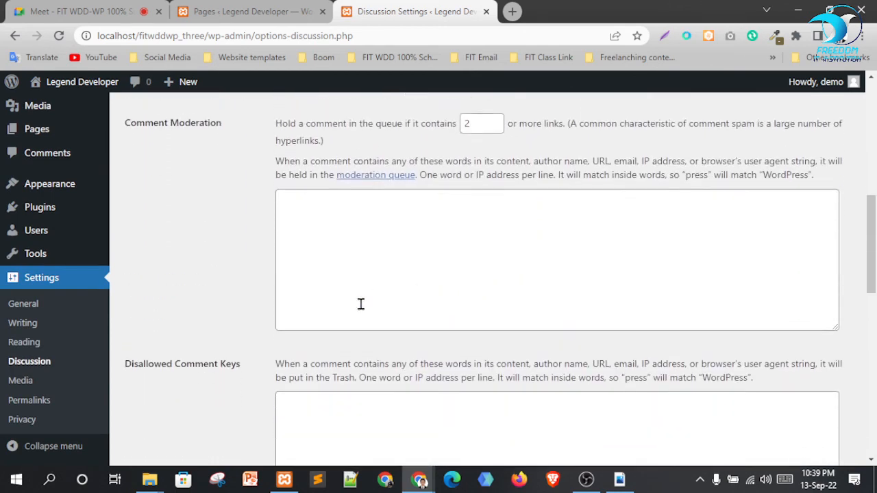
scroll(333, 261, "down", 3)
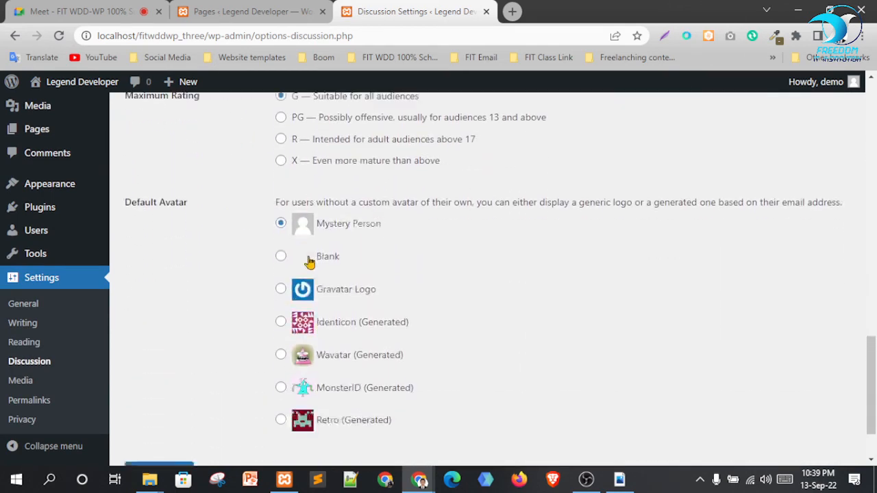
Review the Media settings image sizes: thumbnail 150×150, medium 300×300, large 1024×1024
left_click(27, 388)
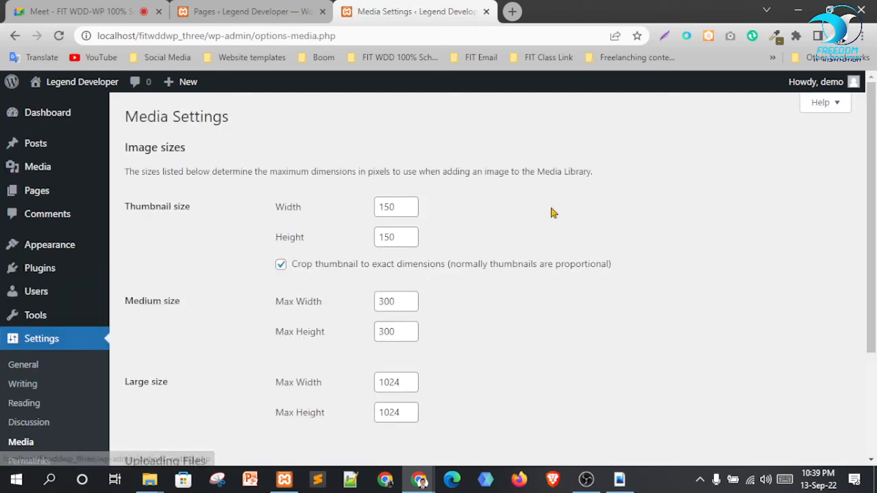
scroll(562, 211, "down", 3)
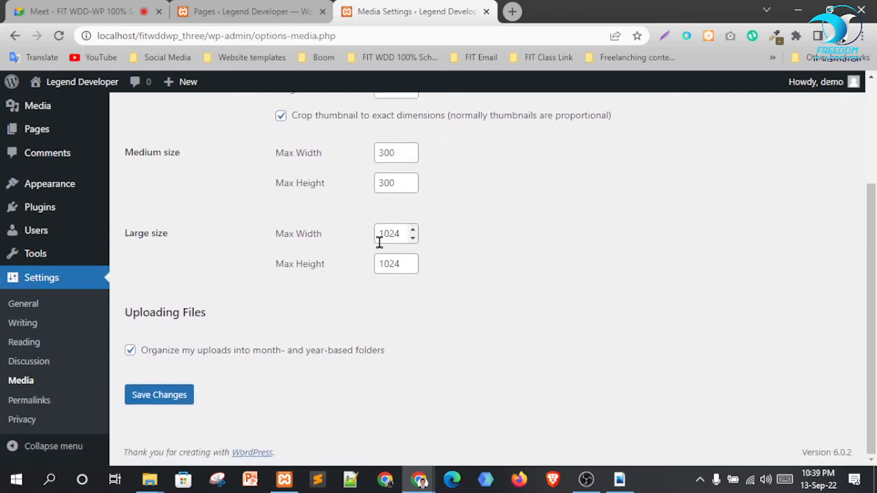
scroll(554, 290, "up", 2)
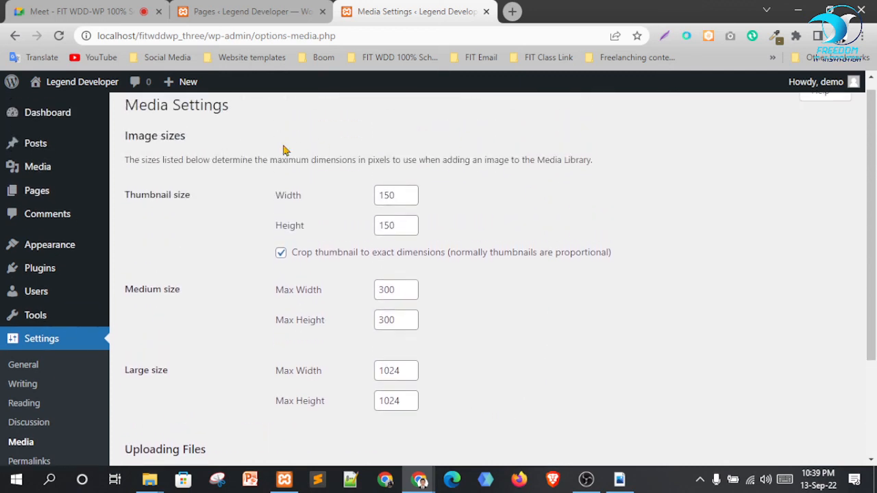
left_click_drag(269, 133, 578, 344)
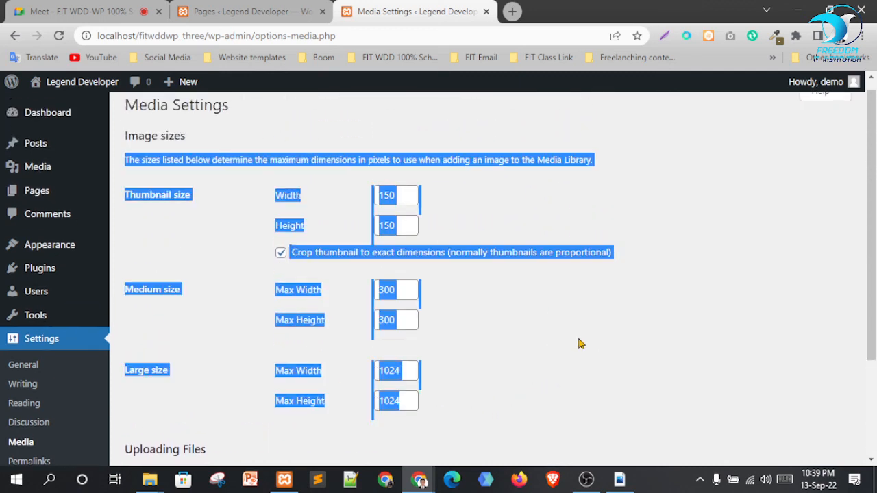
left_click(578, 345)
left_click_drag(205, 197, 149, 196)
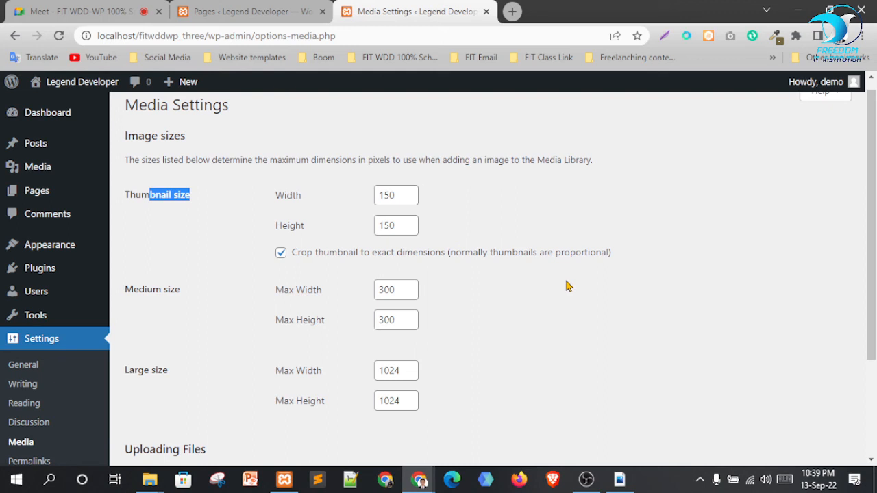
scroll(504, 346, "down", 3)
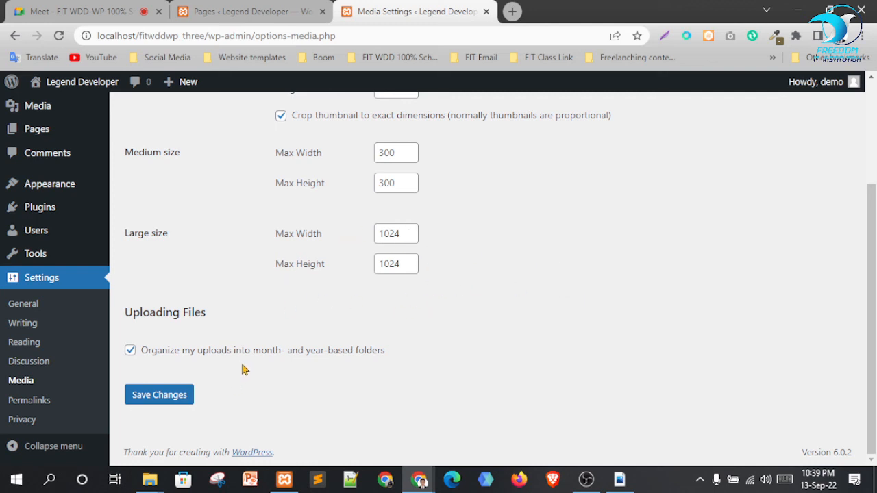
scroll(549, 354, "up", 1)
scroll(562, 261, "up", 1)
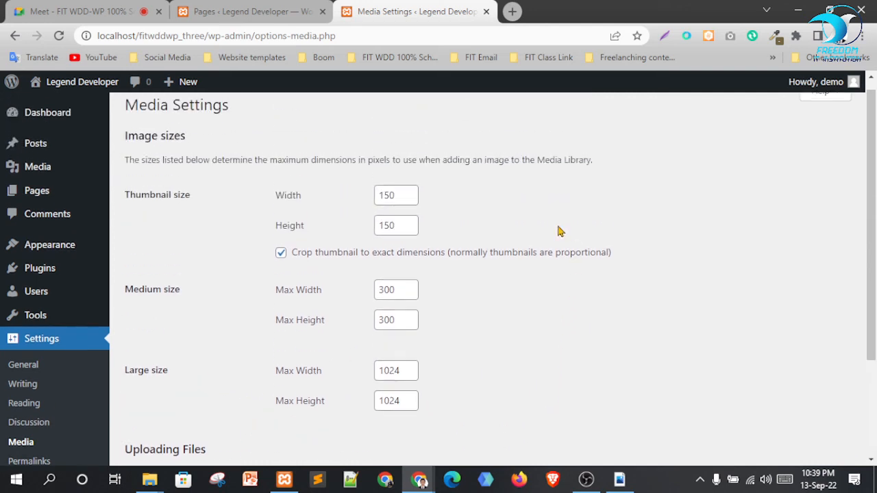
scroll(521, 281, "down", 1)
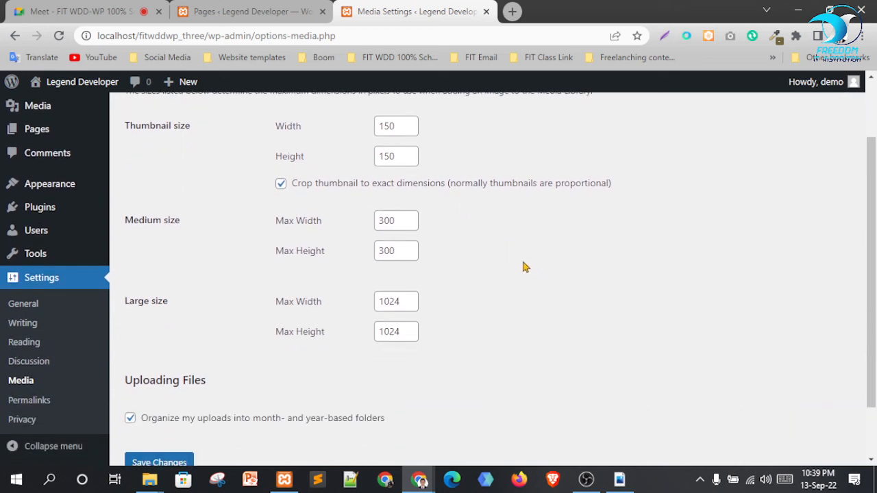
scroll(525, 268, "down", 1)
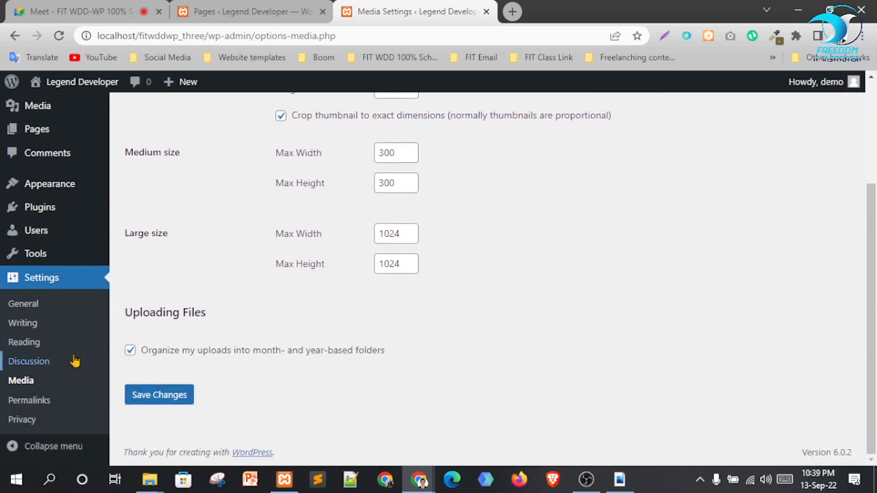
Choose the Post name permalink structure /%postname%/ and save the permalink settings
left_click(34, 401)
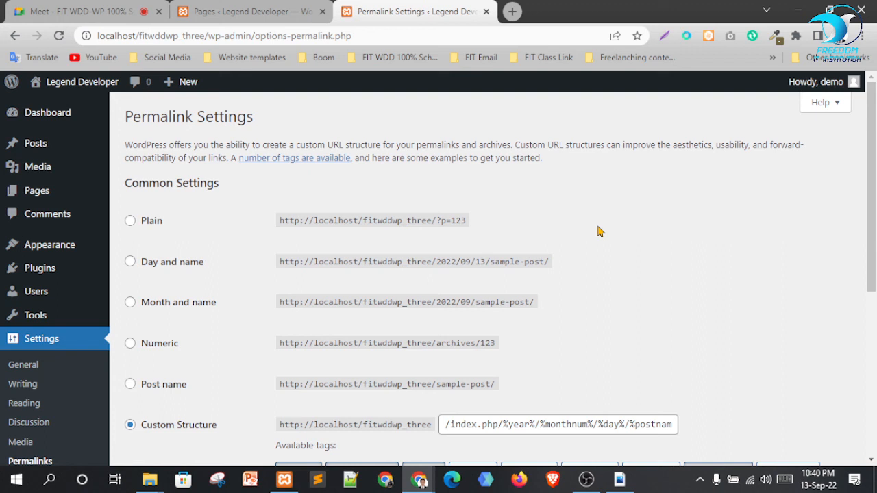
left_click(164, 388)
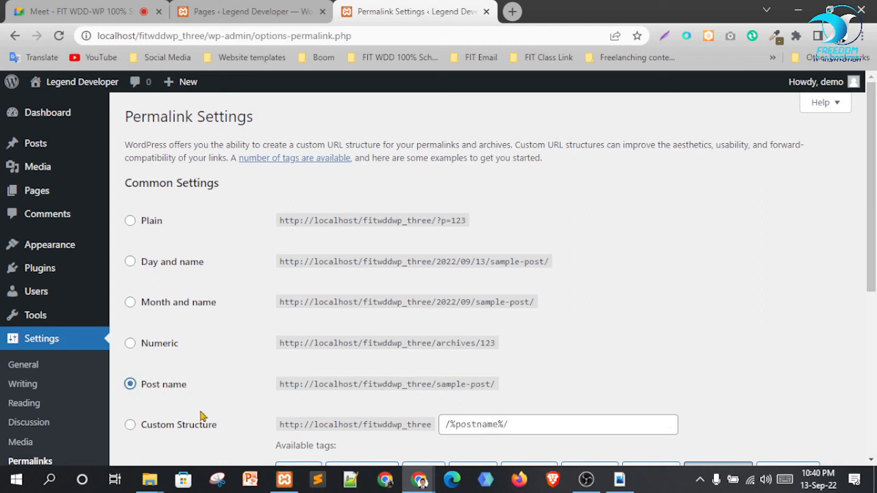
left_click(129, 227)
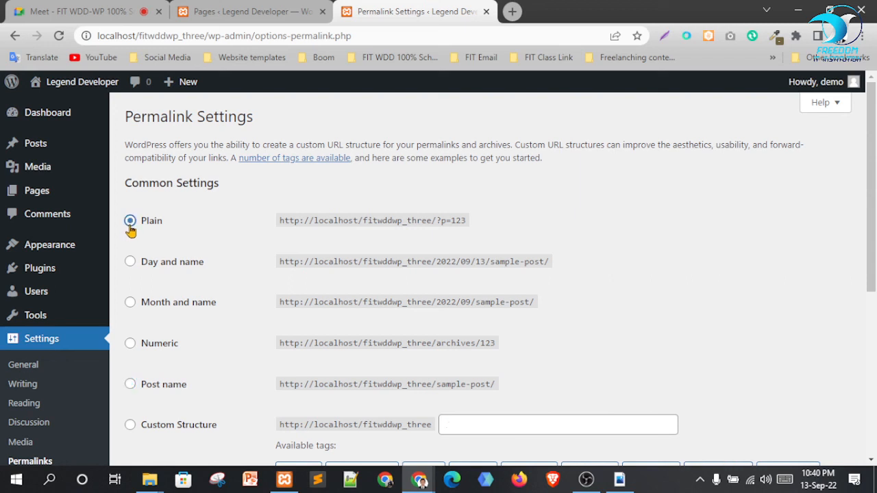
left_click(133, 267)
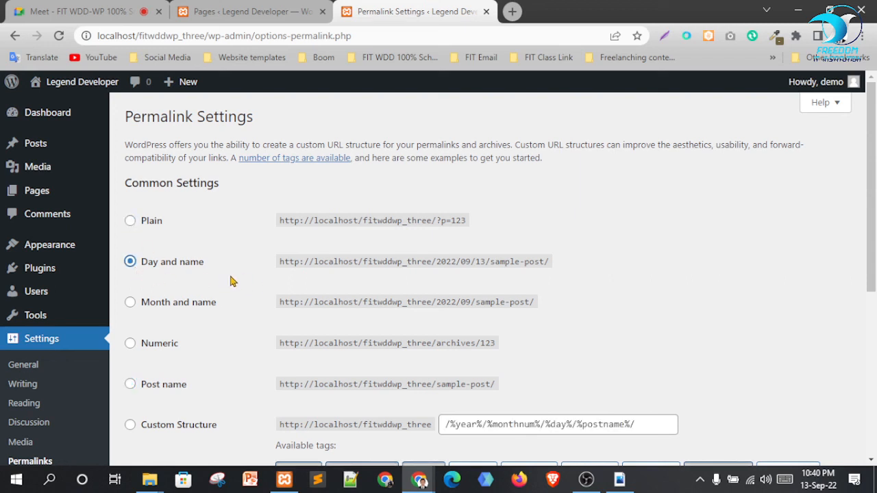
scroll(236, 319, "down", 1)
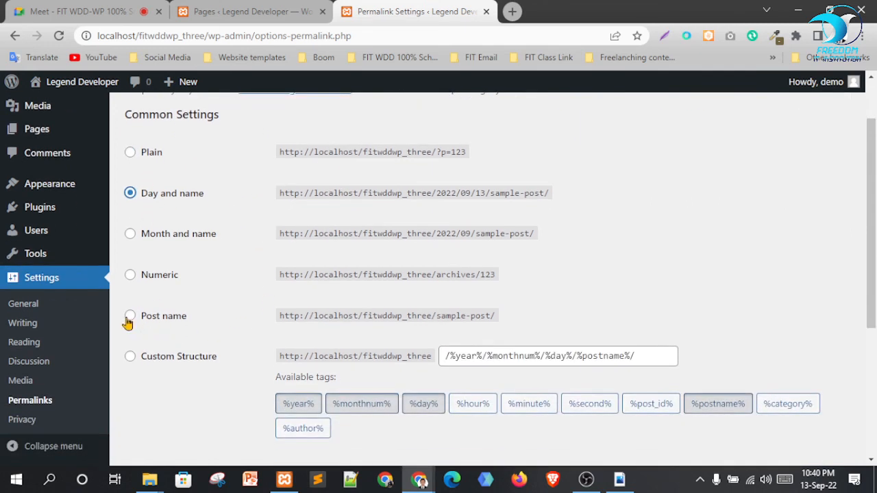
left_click(129, 318)
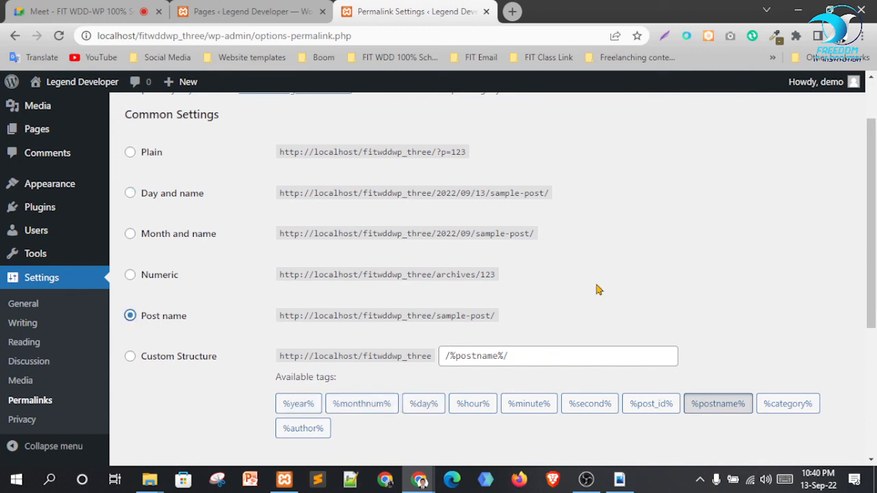
scroll(748, 301, "down", 3)
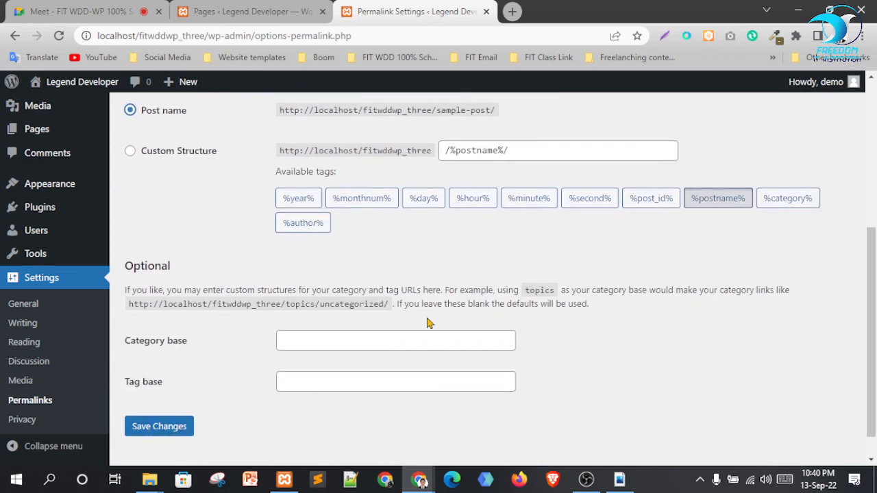
left_click(161, 431)
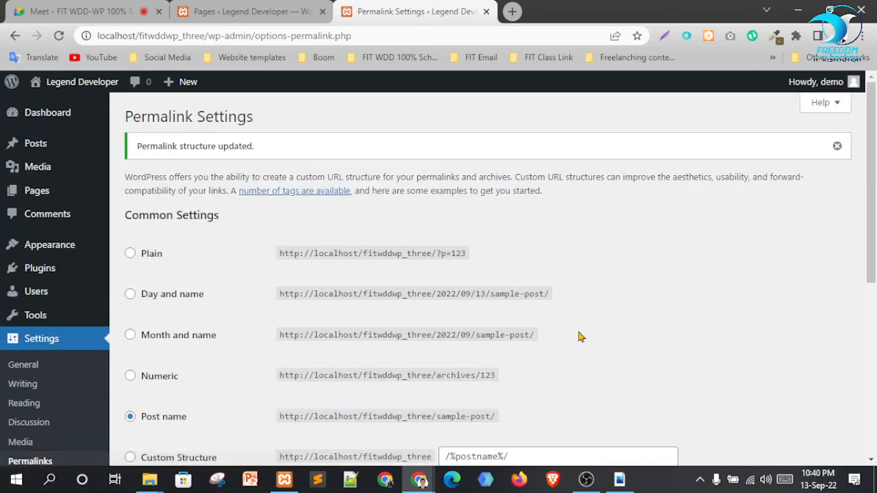
scroll(559, 276, "down", 2)
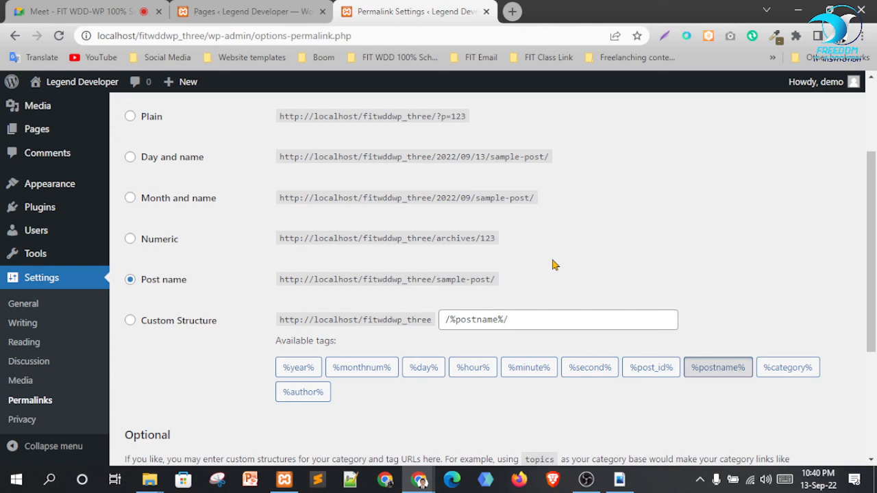
scroll(515, 317, "down", 3)
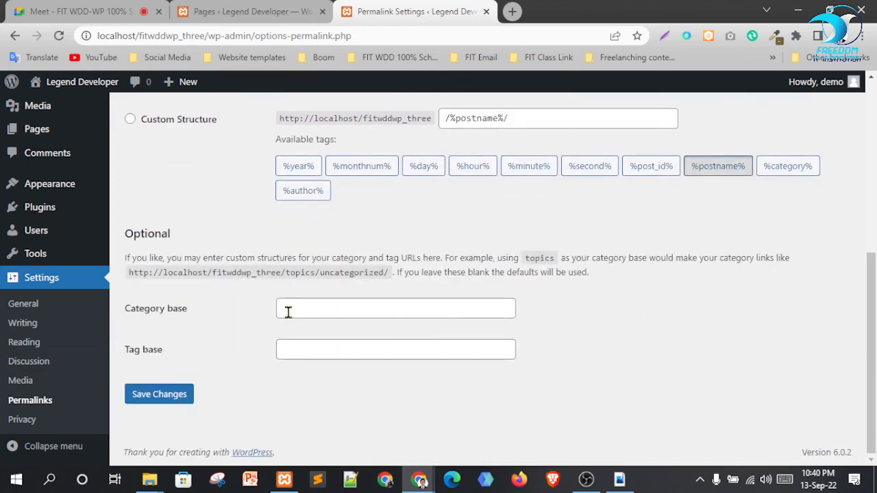
left_click(22, 419)
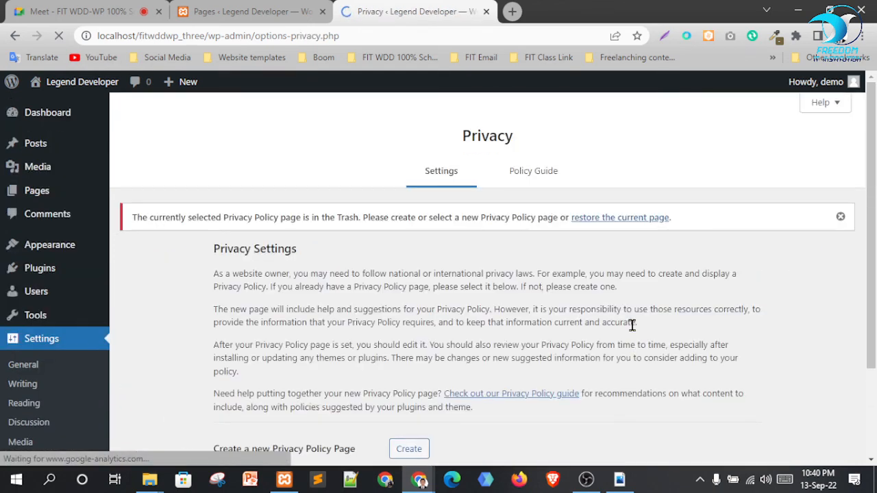
scroll(625, 272, "down", 2)
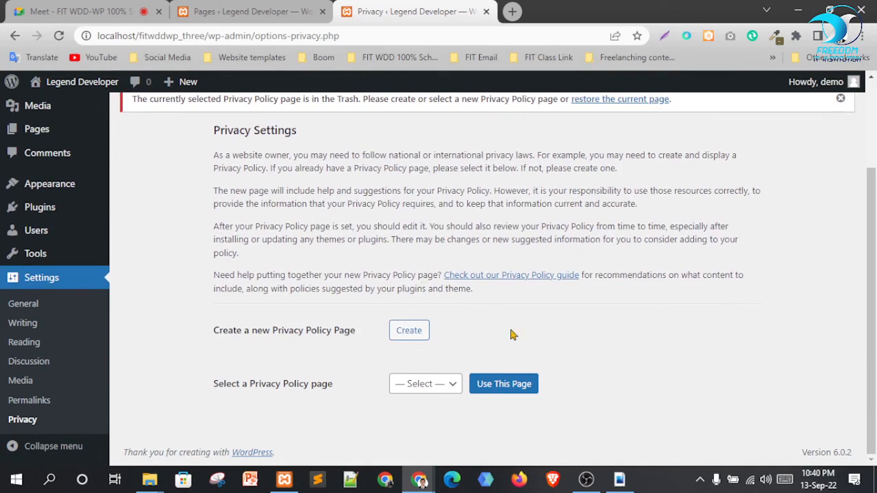
left_click(441, 389)
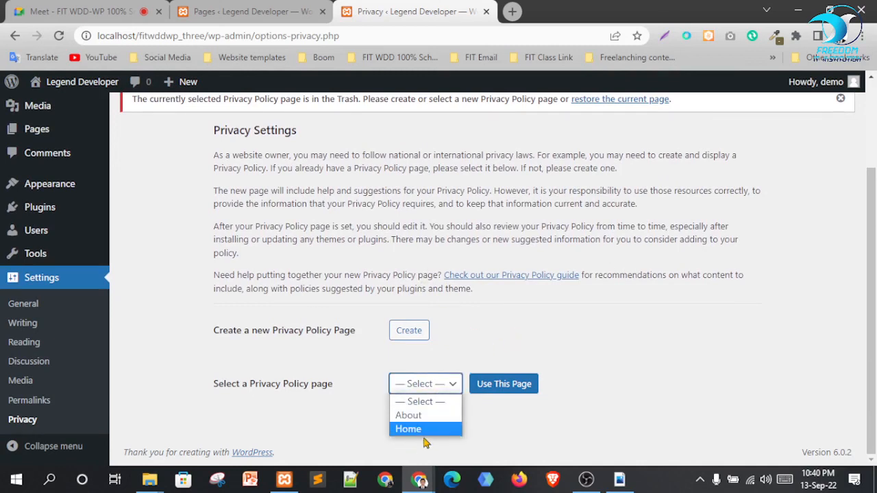
left_click(487, 443)
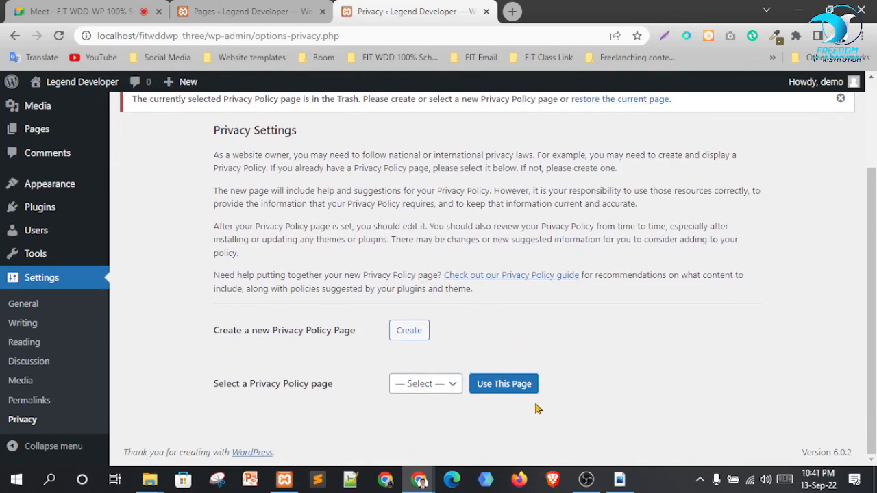
left_click(254, 11)
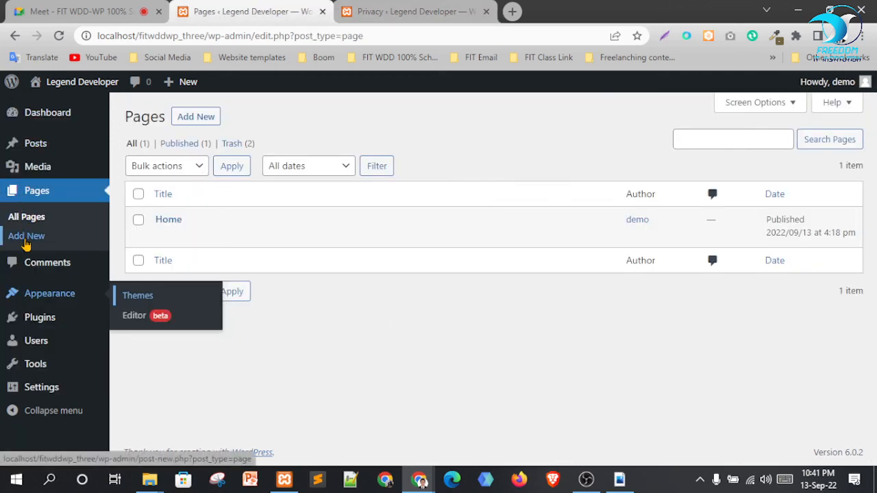
left_click(460, 6)
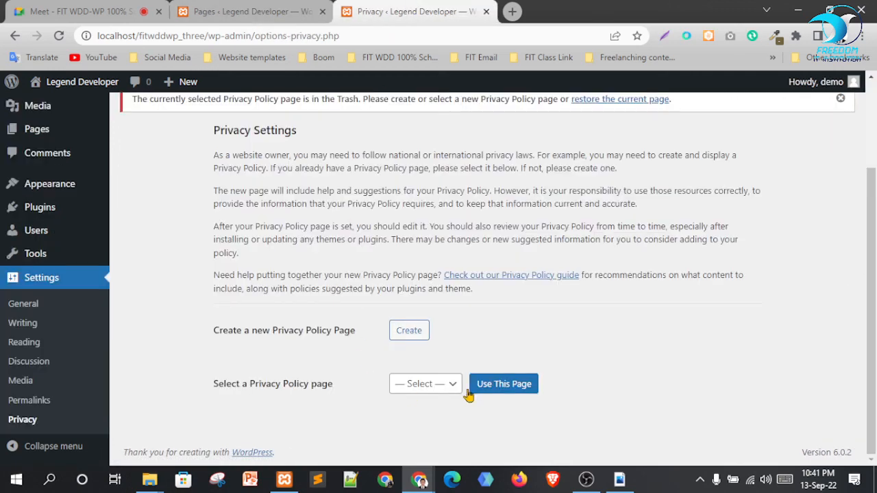
left_click(425, 385)
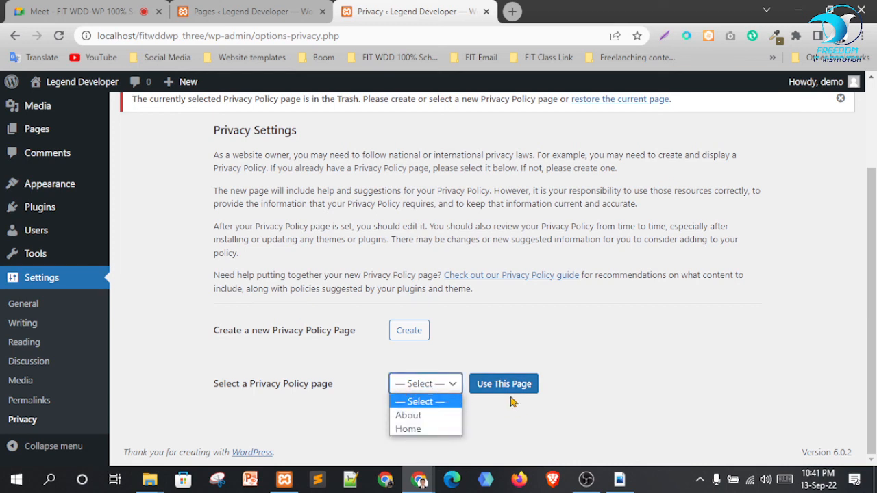
left_click(746, 407)
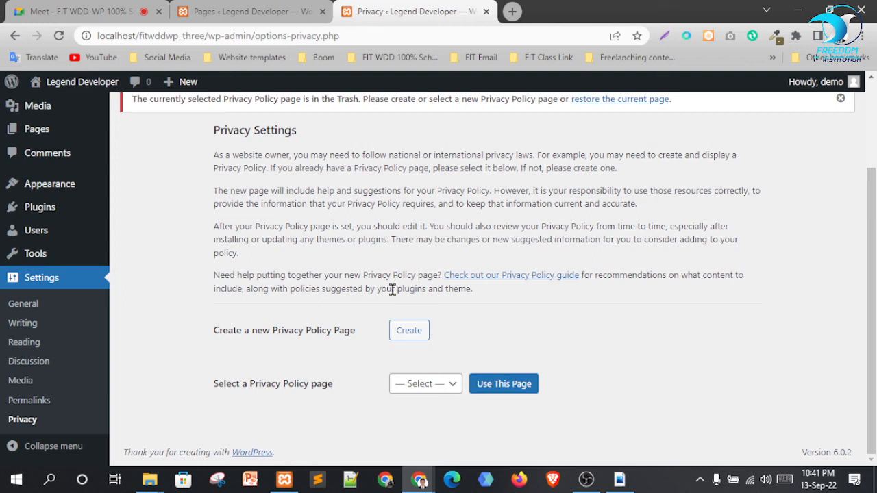
scroll(429, 274, "up", 1)
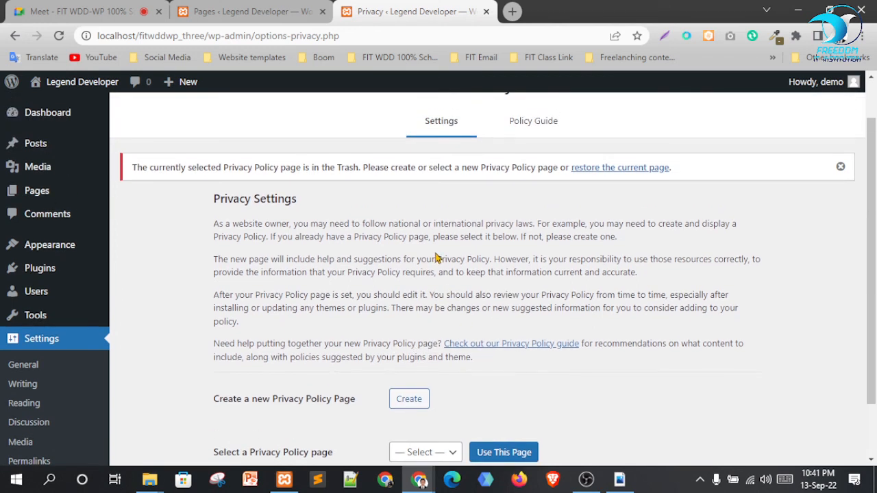
scroll(651, 298, "down", 1)
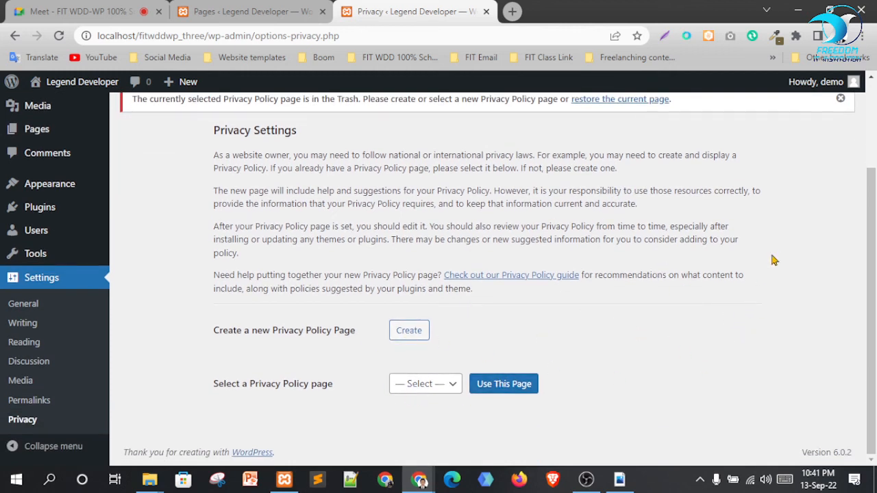
left_click_drag(521, 232, 747, 257)
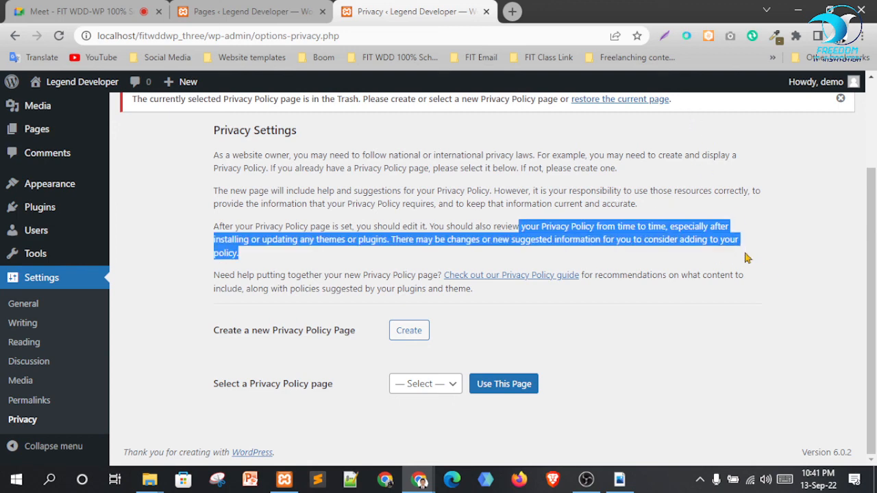
left_click(741, 309)
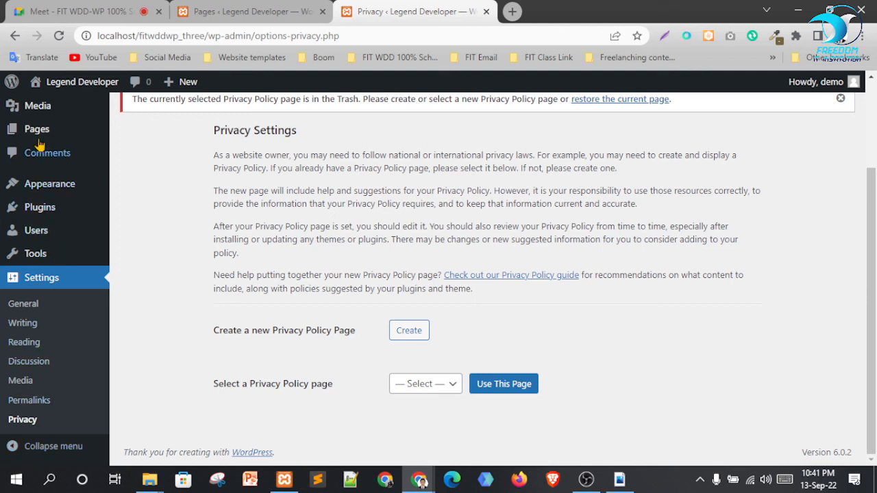
Collapse the admin sidebar, dismiss the Privacy Policy Trash warning, then expand the sidebar again
left_click(14, 447)
mouse_move(3, 164)
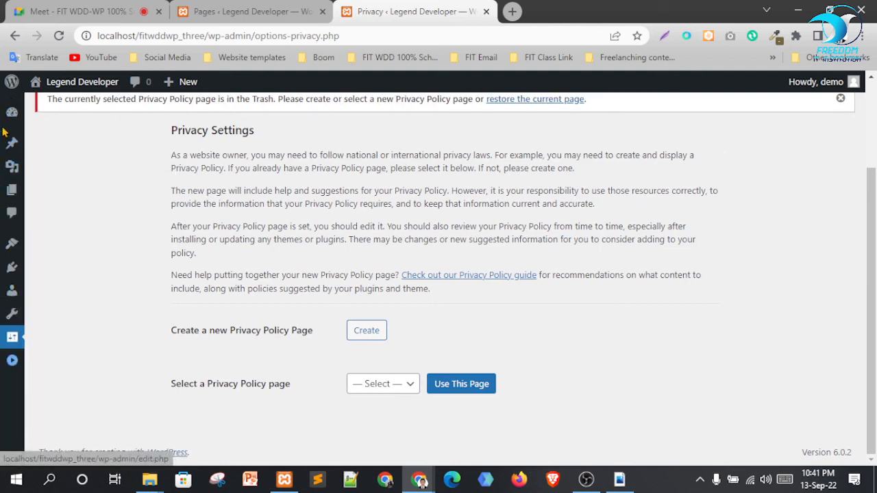
scroll(541, 274, "up", 2)
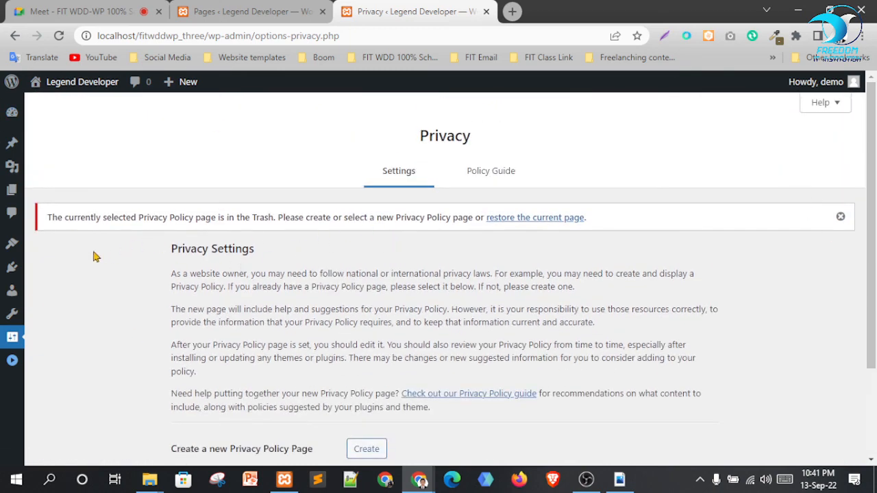
mouse_move(10, 271)
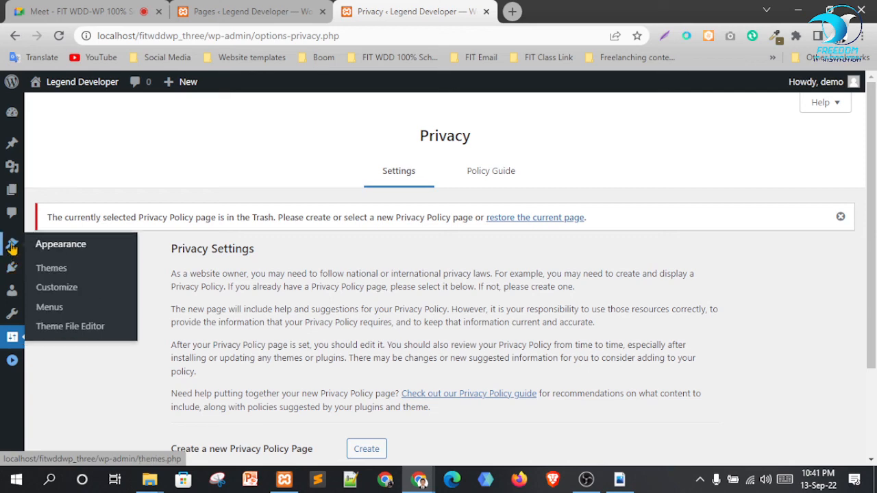
mouse_move(11, 184)
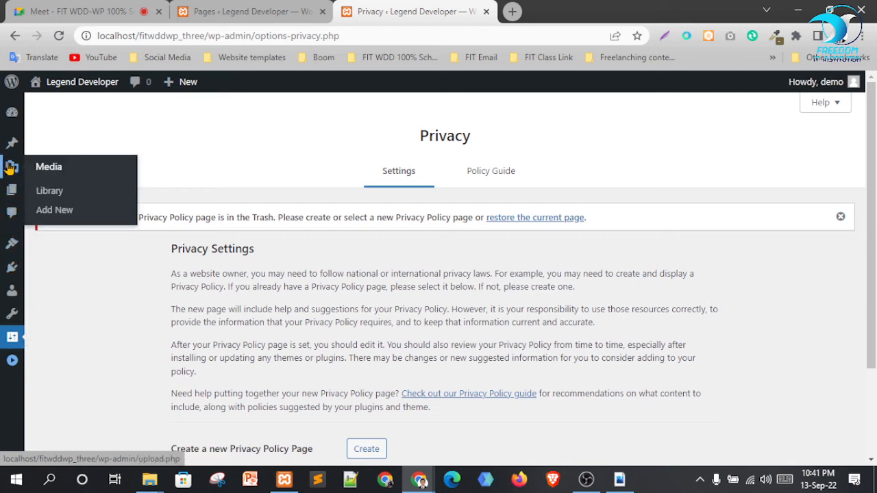
mouse_move(11, 141)
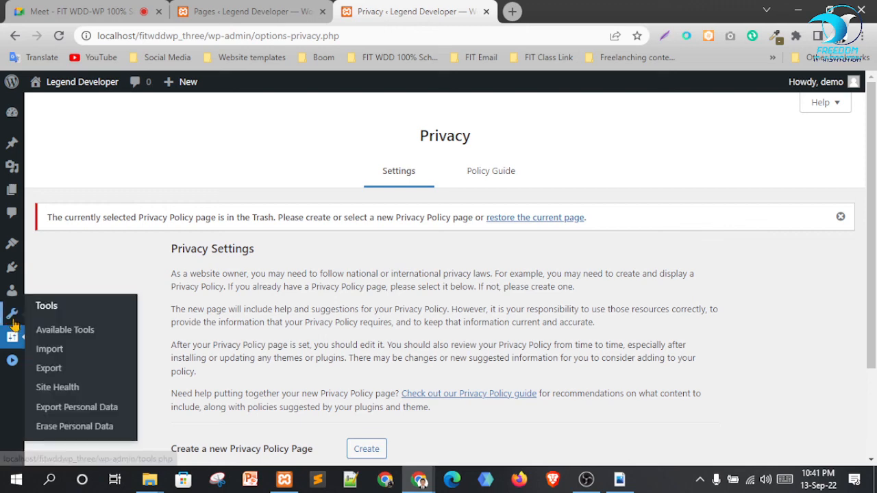
mouse_move(12, 248)
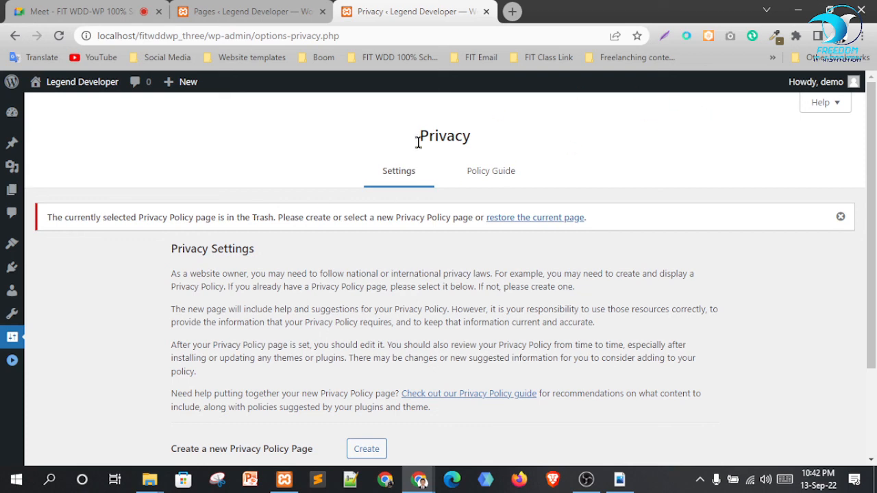
left_click(841, 217)
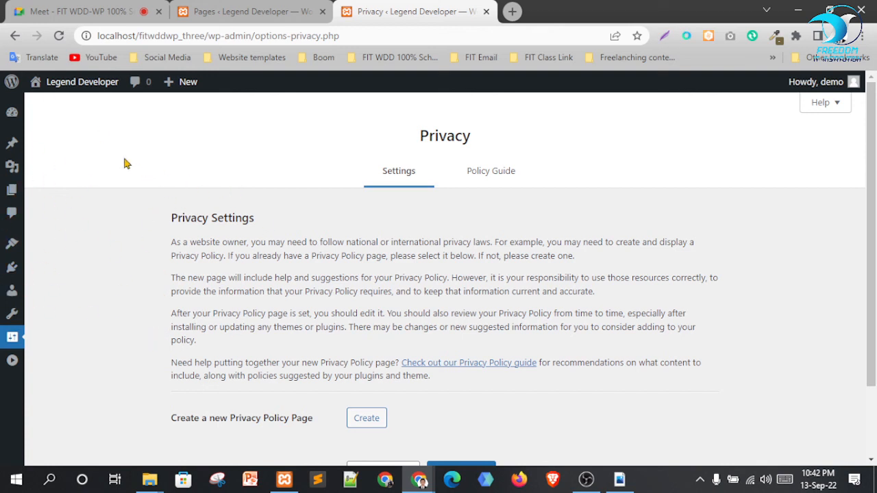
mouse_move(10, 148)
left_click(13, 365)
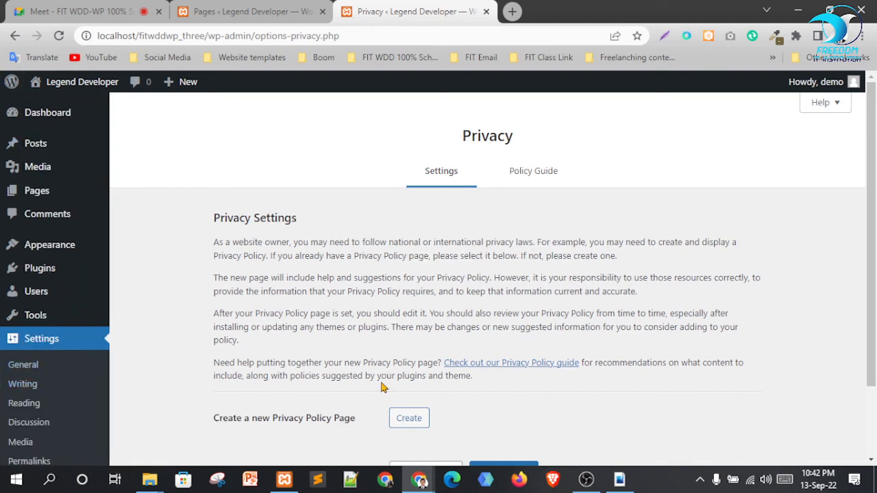
Check General Settings, flip through the Meet and Pages tabs, open the Dashboard, then return to Meet
left_click(27, 338)
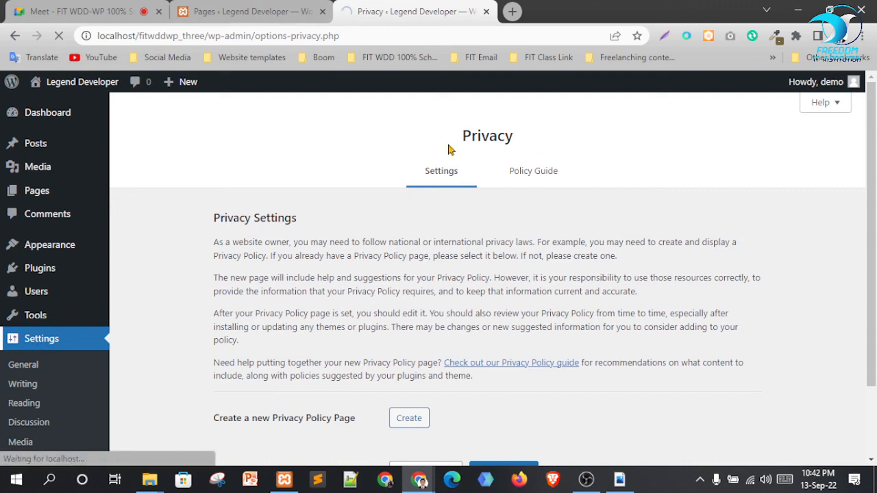
left_click(103, 11)
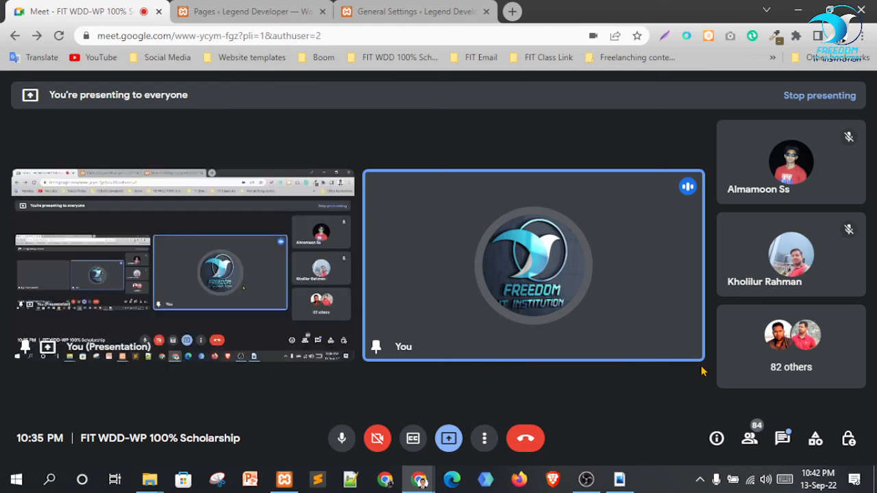
left_click(233, 11)
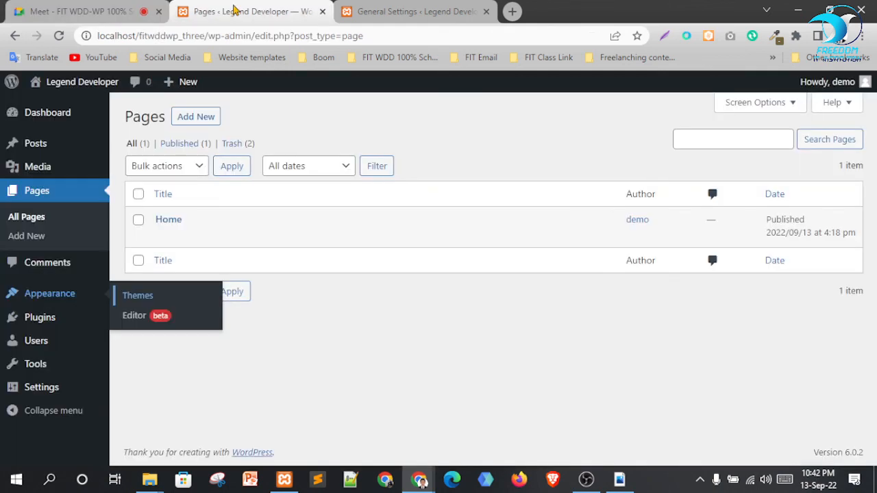
key("ctrl+Tab")
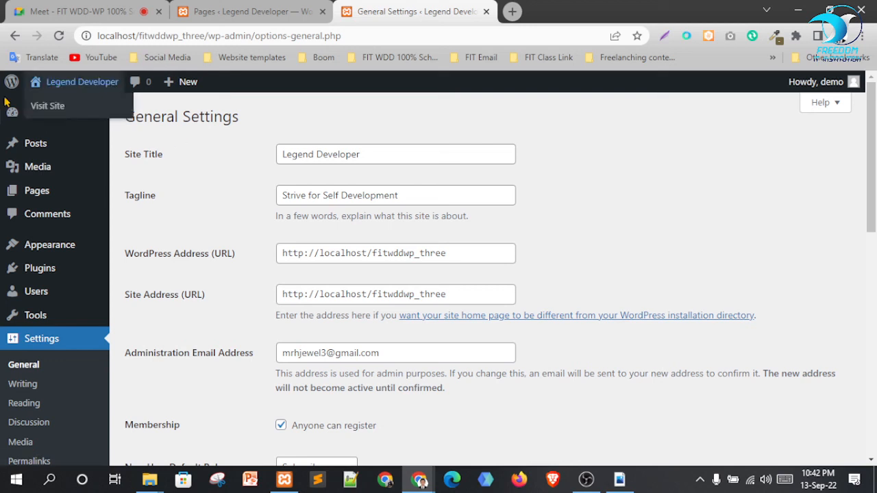
left_click(48, 114)
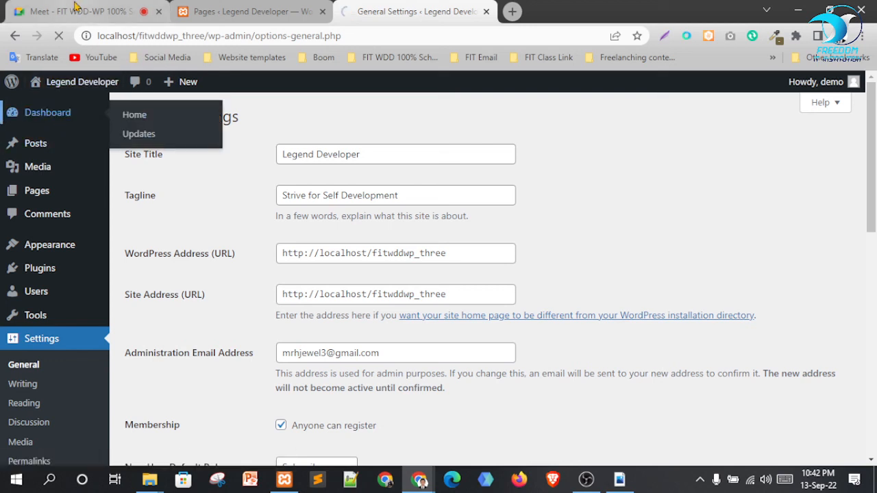
left_click(76, 10)
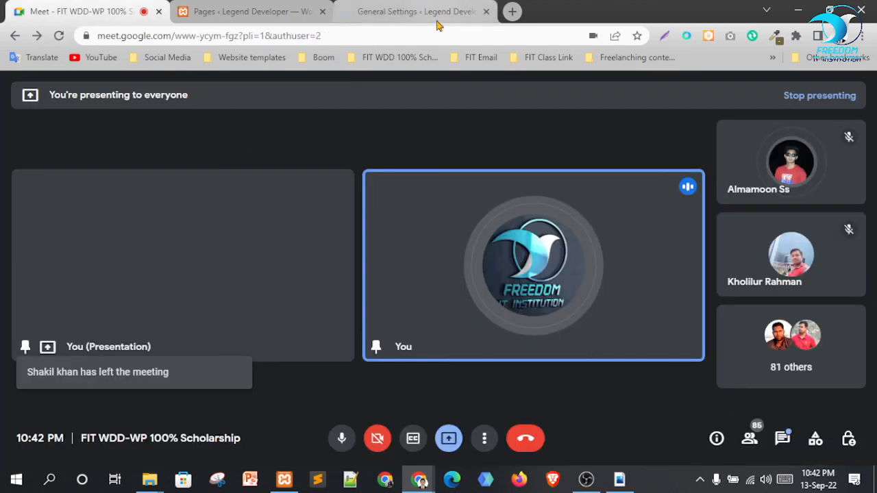
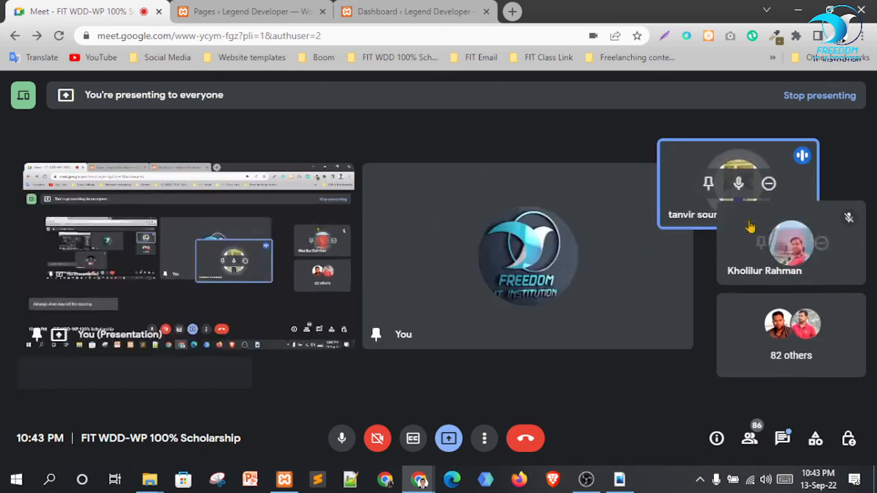
Pin a participant's tile in Meet, then switch to the WordPress Pages list showing the Home page
left_click(761, 165)
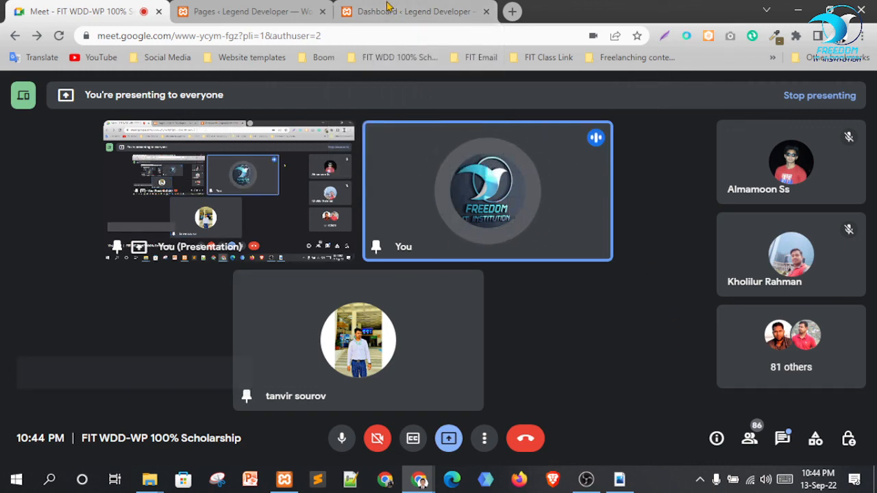
left_click(249, 11)
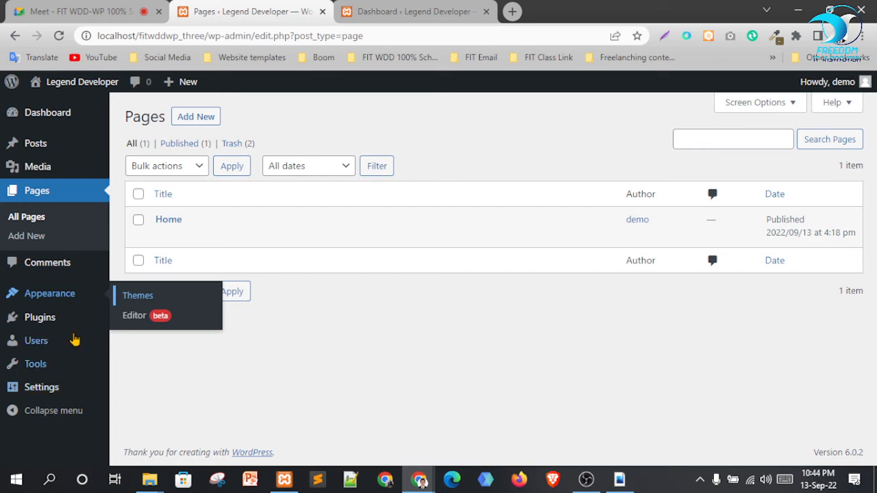
Switch from the WordPress Pages tab back to the Google Meet call
left_click(78, 11)
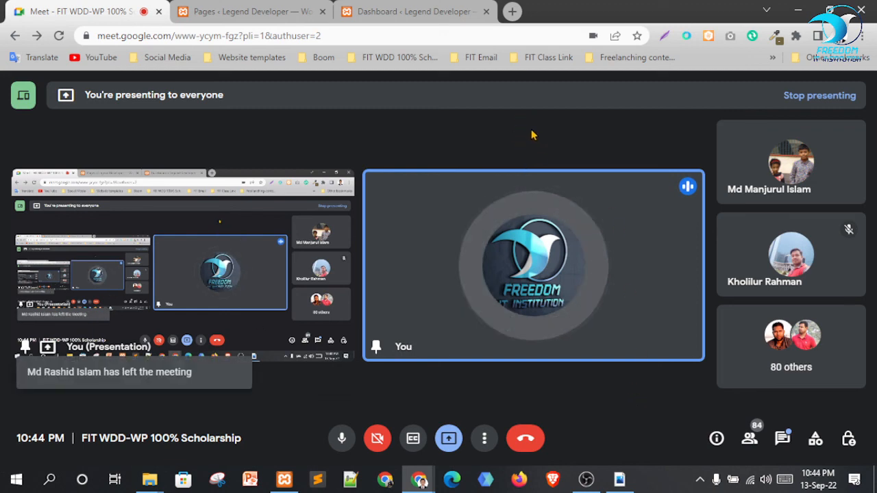
From the Dashboard, open the live Legend Developer site in a new tab
left_click(373, 7)
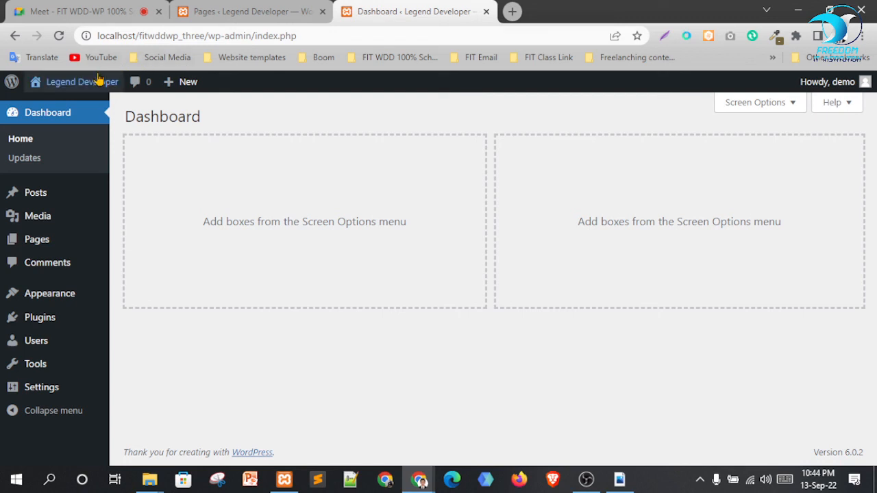
mouse_move(76, 82)
right_click(42, 105)
left_click(67, 115)
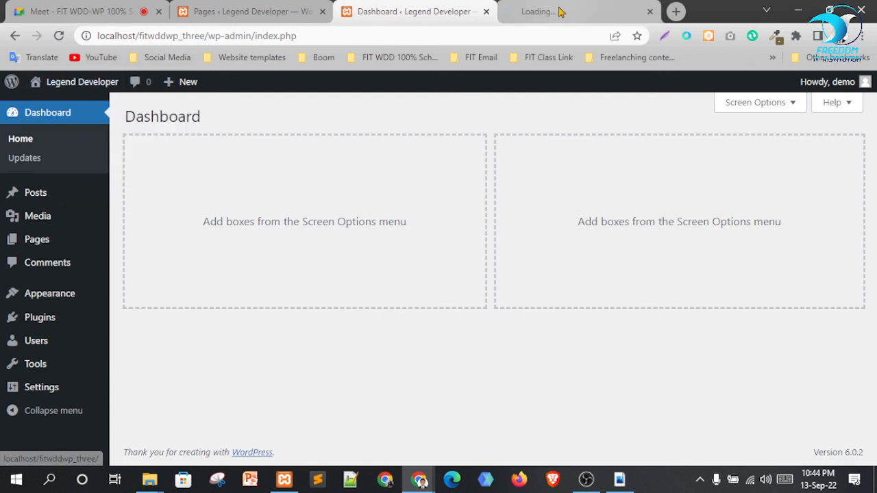
left_click(562, 13)
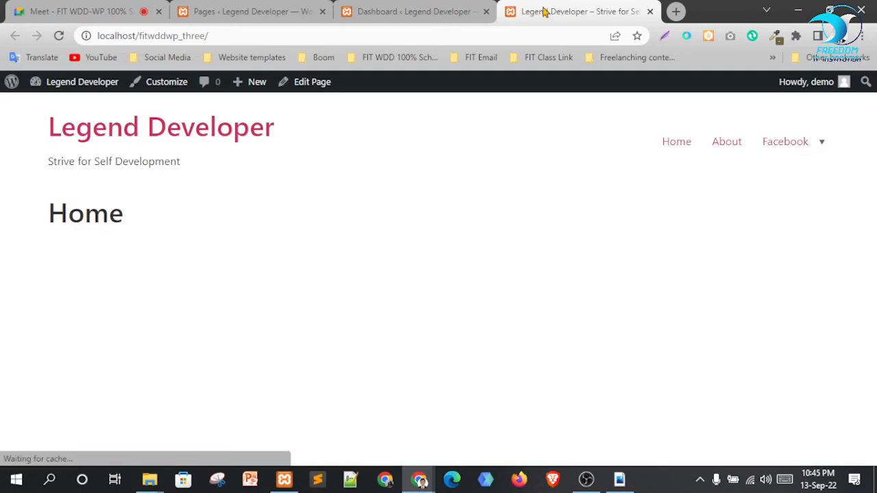
Try the Linkedin sub-item under the Facebook menu, then return to the Home page
mouse_move(822, 147)
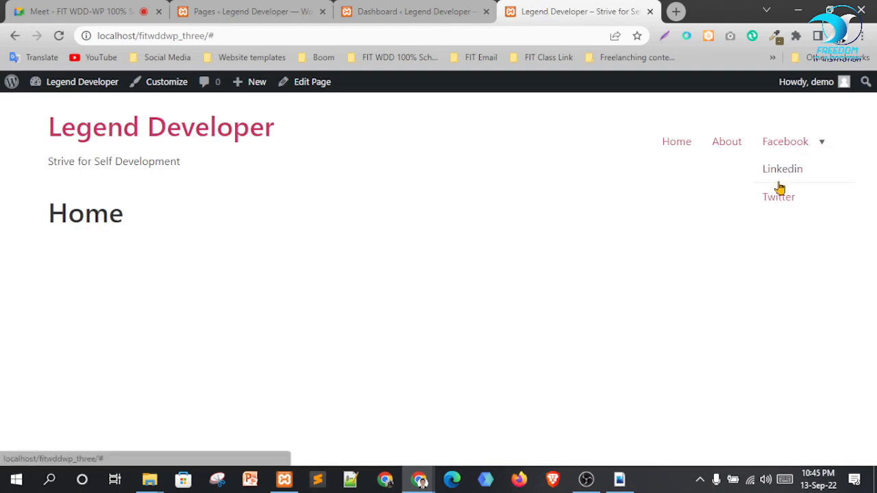
left_click(783, 171)
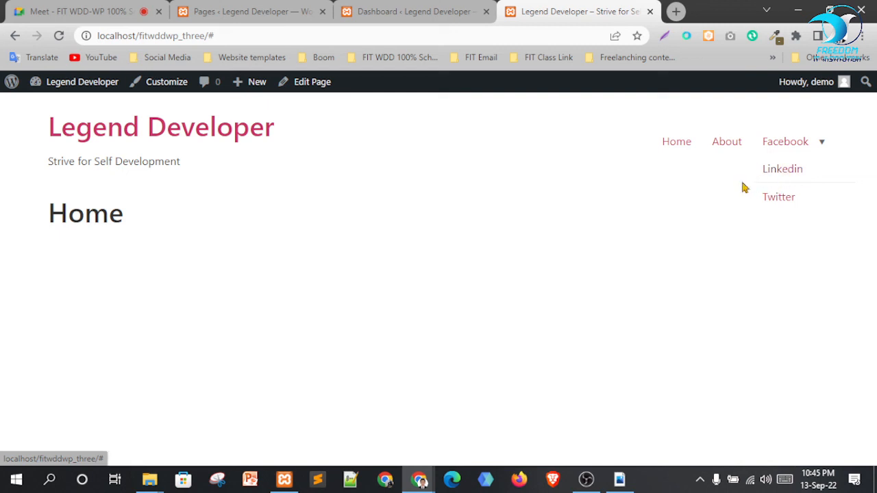
left_click(226, 40)
left_click(258, 28)
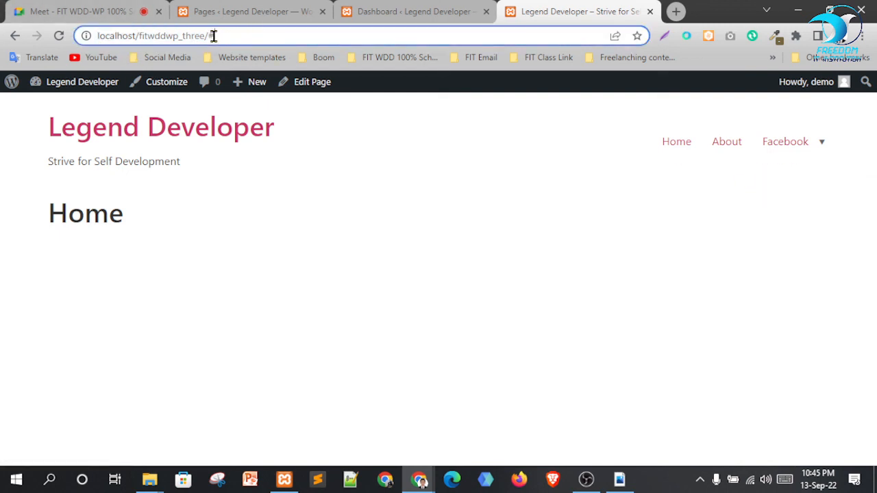
left_click(673, 152)
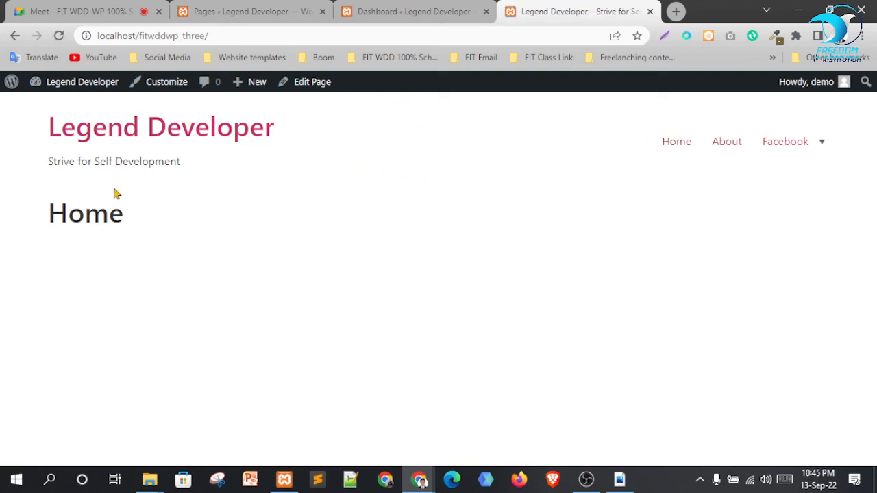
Open the About page, then open the Facebook menu link in a new tab
left_click(727, 150)
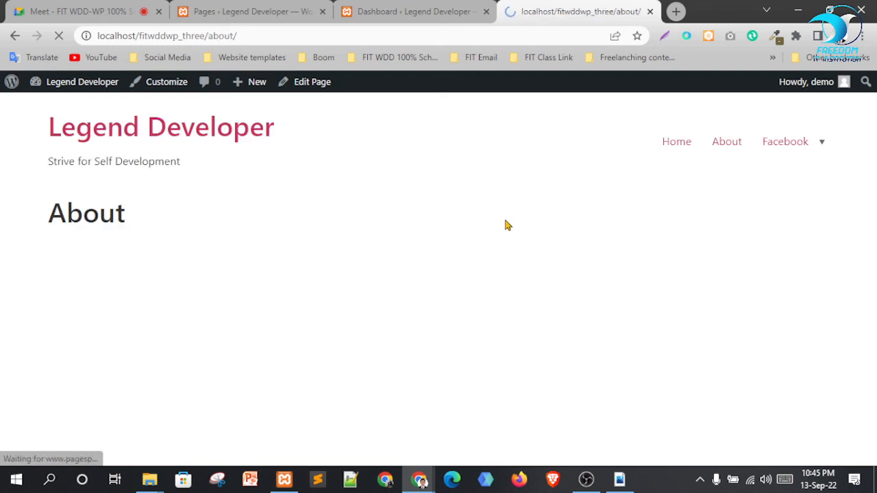
left_click(219, 35)
left_click(221, 36)
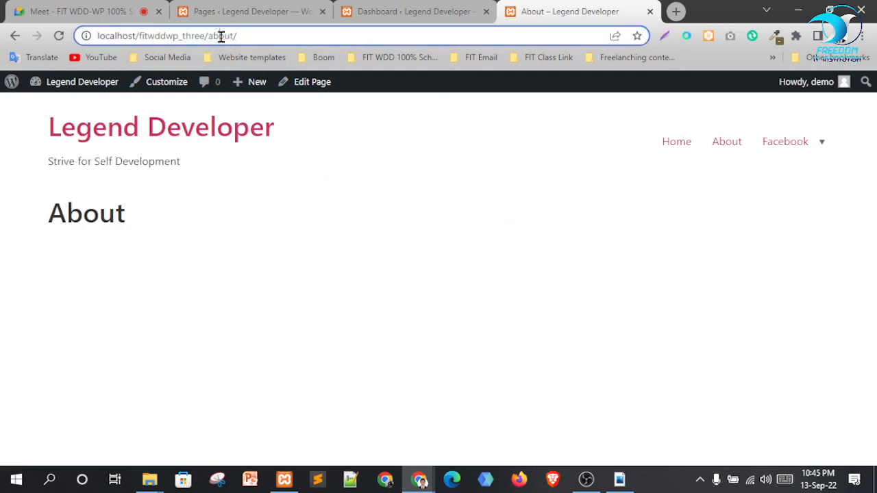
right_click(773, 142)
left_click(795, 152)
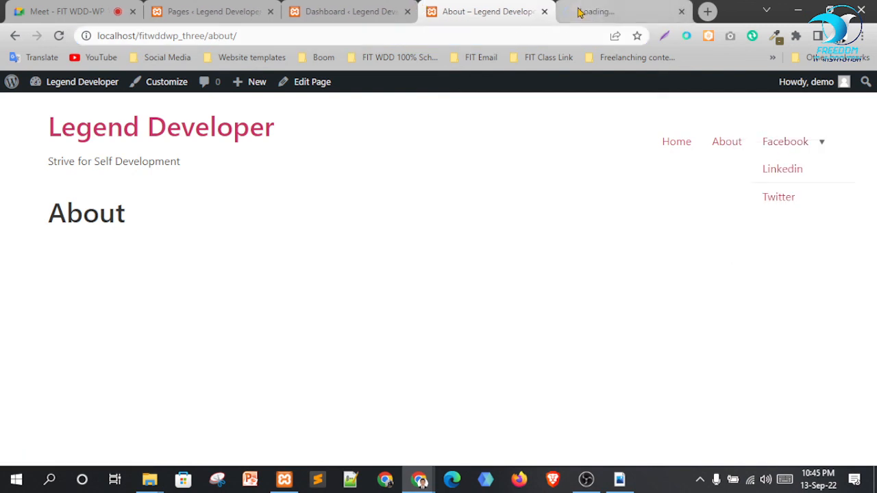
Confirm the Facebook link loads the profile page, then close that tab
left_click(610, 10)
double_click(233, 35)
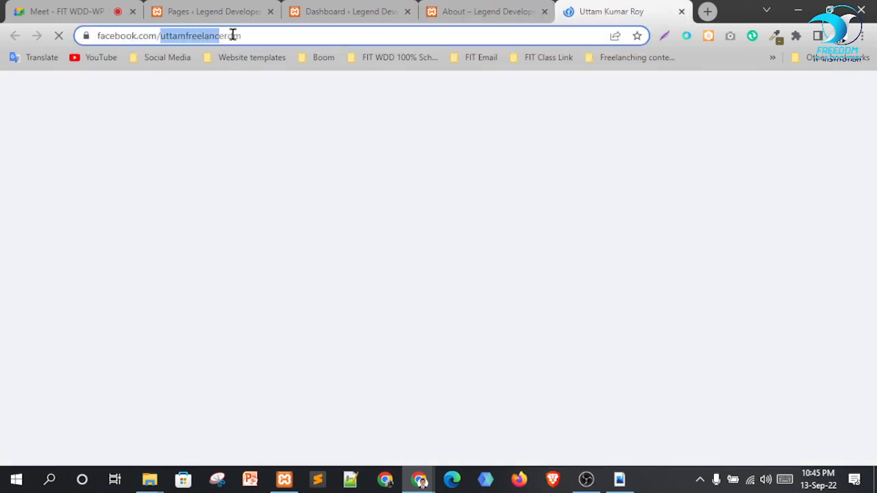
left_click(232, 37)
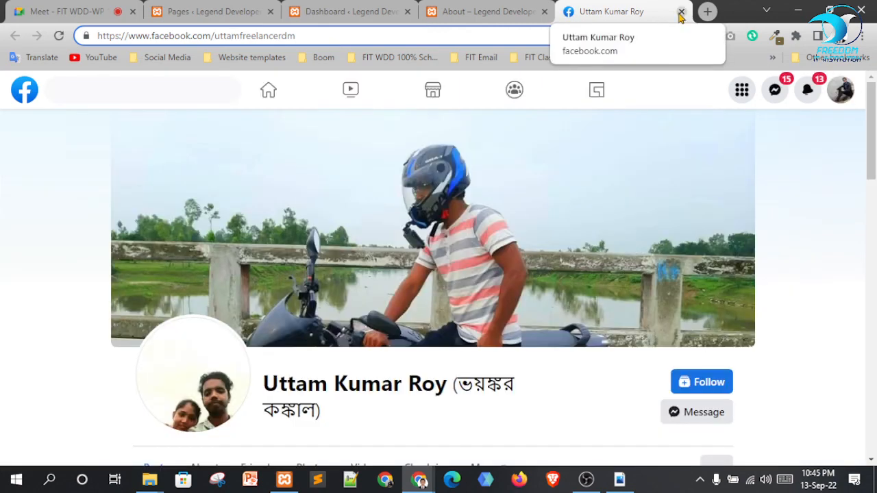
left_click(681, 13)
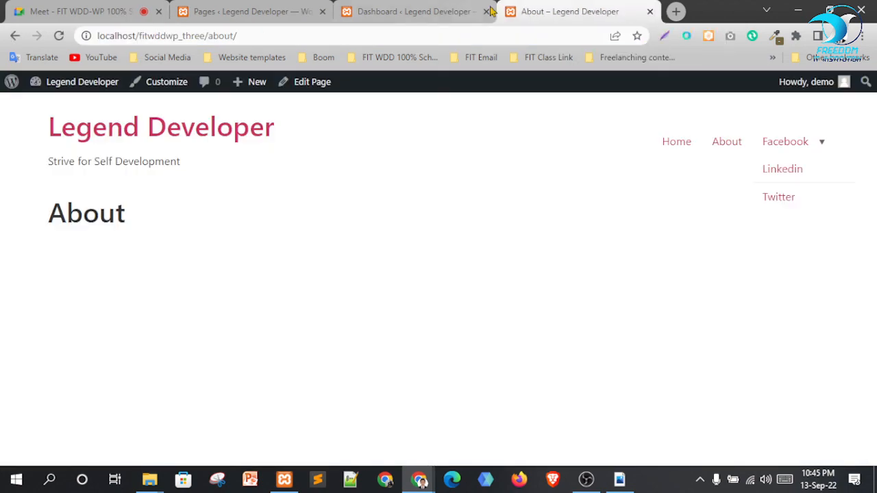
Flip through the Pages and Dashboard tabs and return to the Google Meet call
left_click(257, 10)
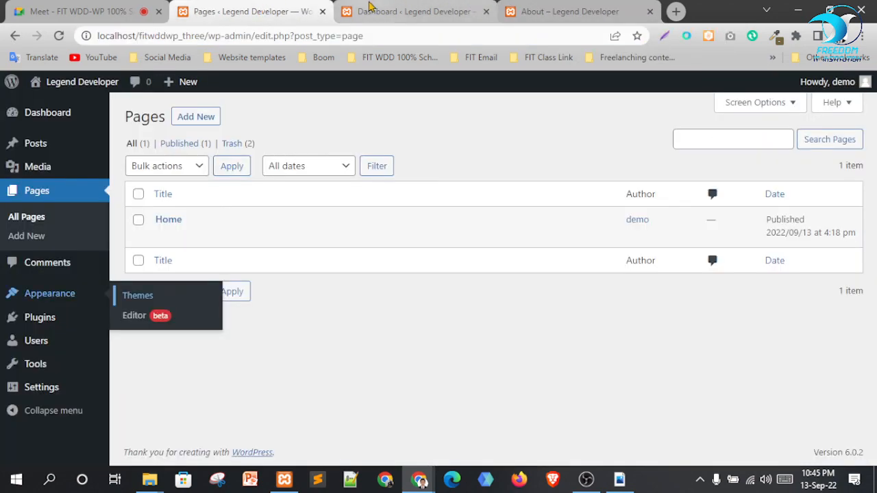
left_click(452, 11)
left_click(79, 11)
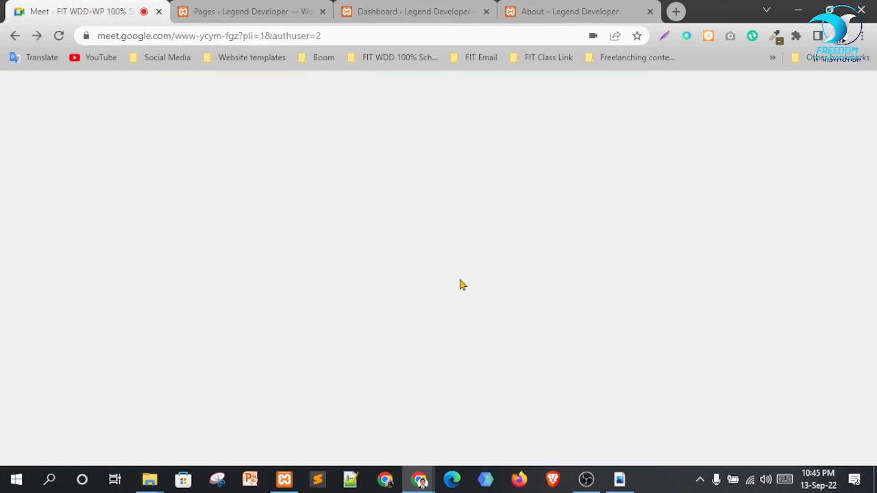
Back in Meet, pin and then unpin a participant's tile, then bring OBS Studio forward
left_click(609, 9)
key("ctrl+Tab")
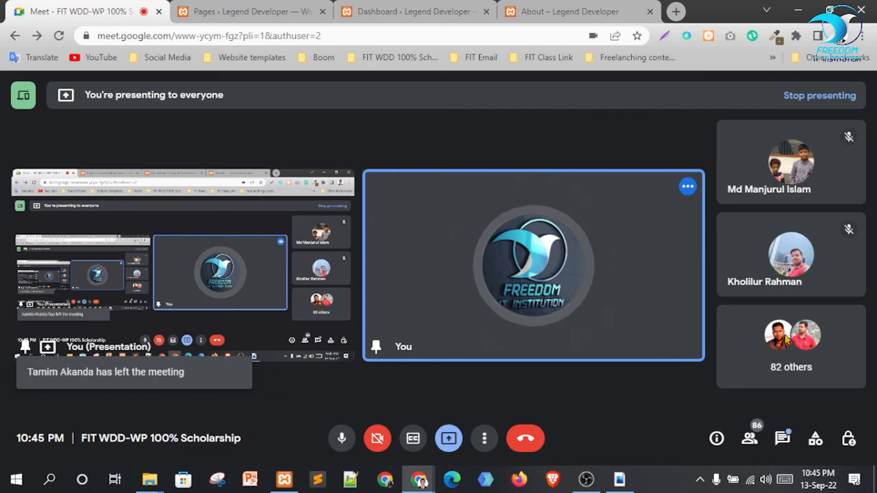
mouse_move(766, 168)
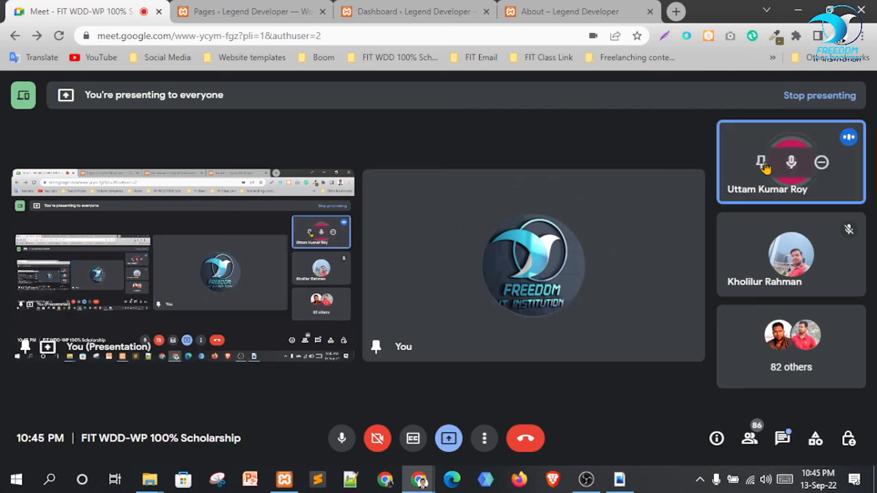
left_click(762, 163)
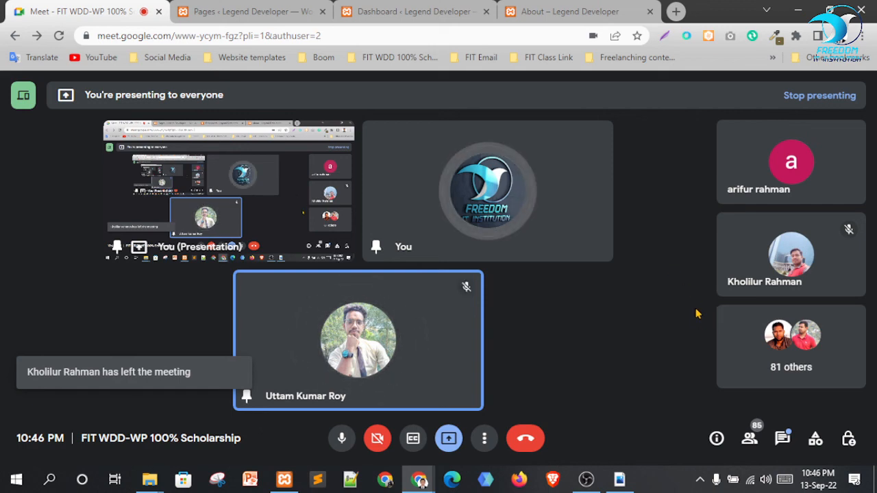
left_click(329, 342)
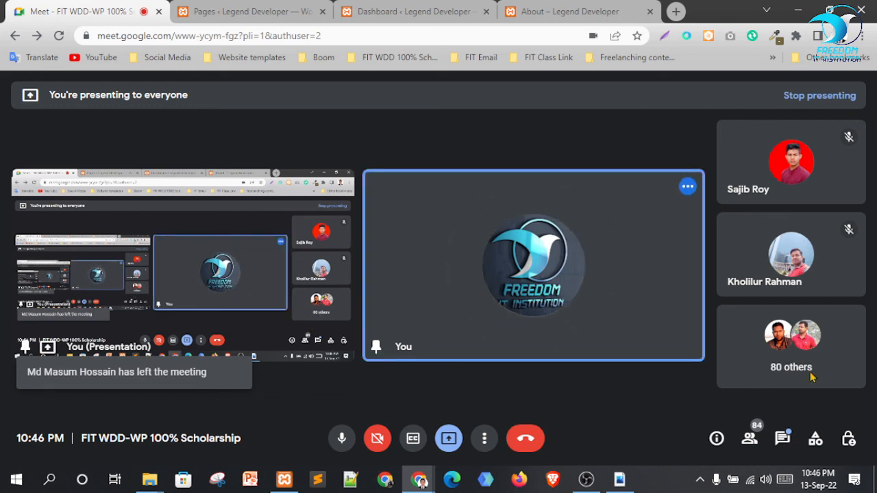
left_click(586, 479)
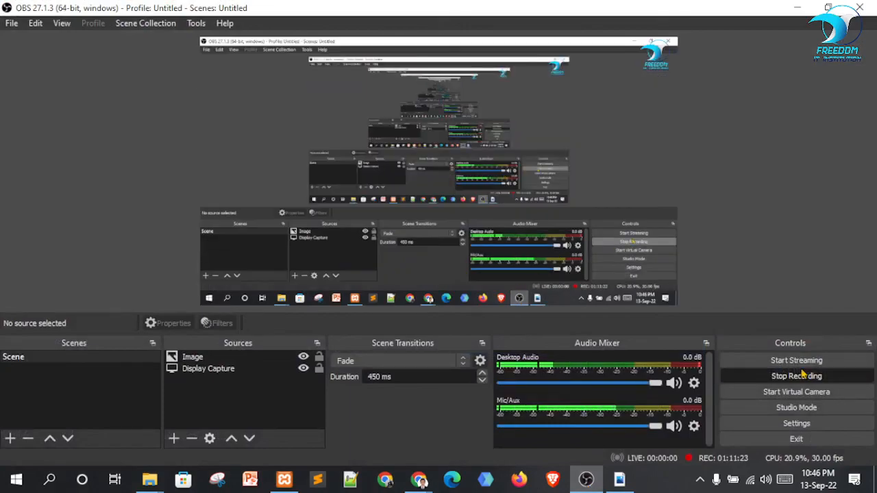